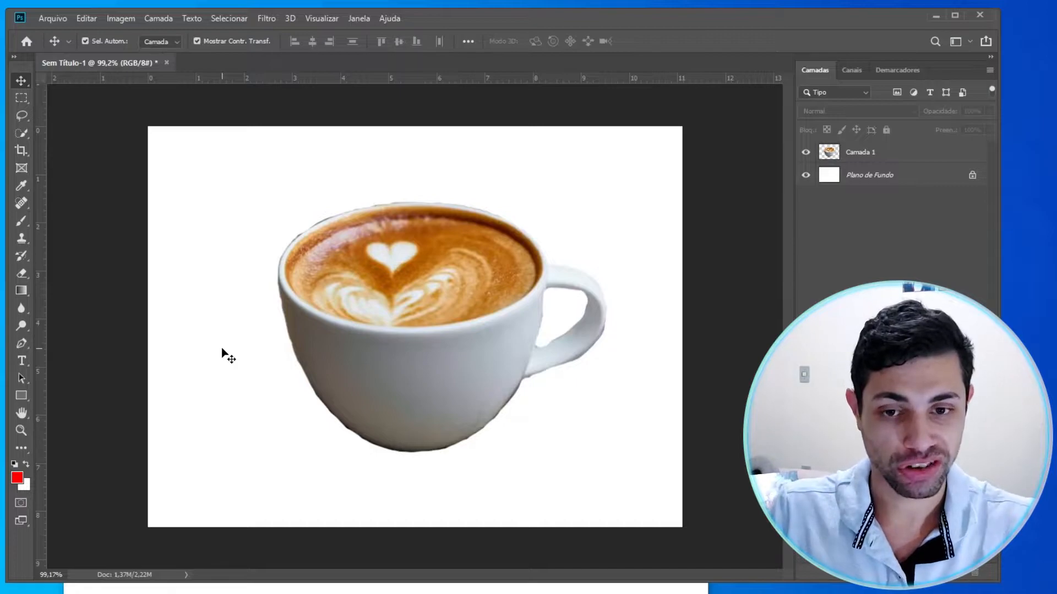
# Reposition the cut-out coffee cup near the centre of the white canvas and deselect it.
pyautogui.moveTo(405, 365); pyautogui.dragTo(359, 375)
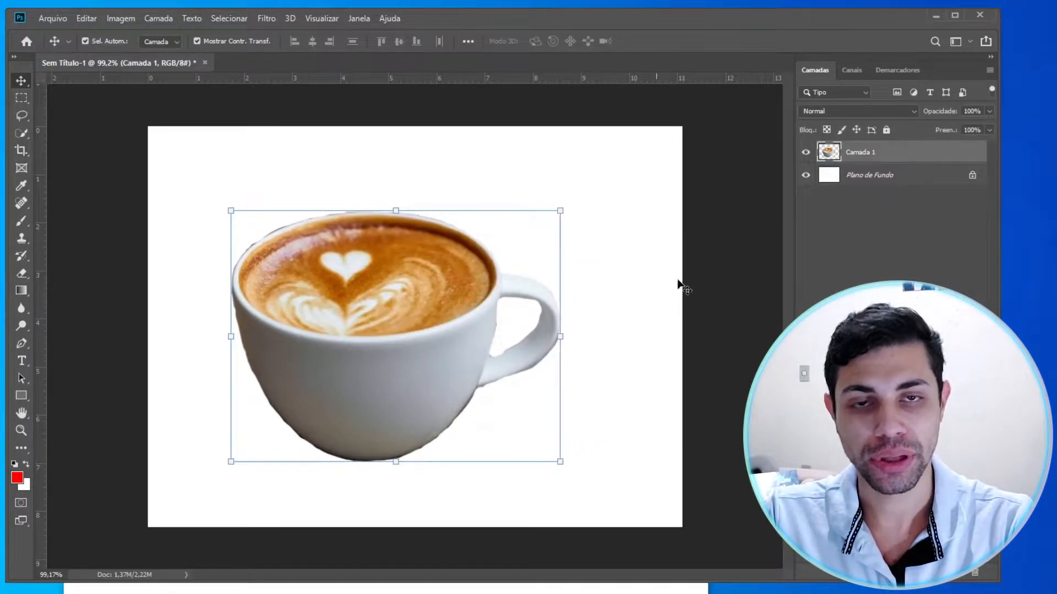
pyautogui.click(688, 283)
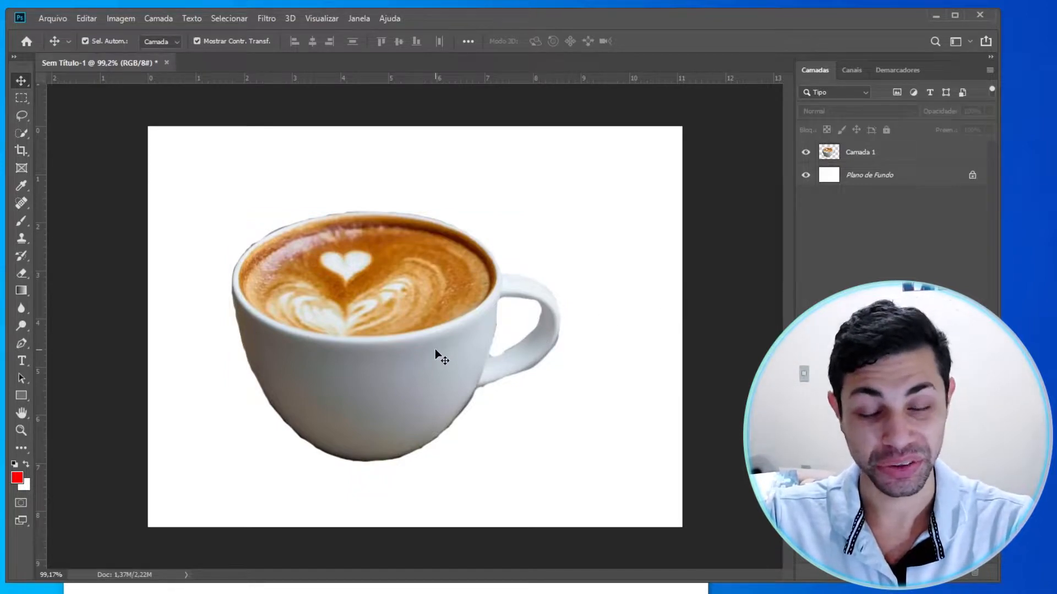
pyautogui.moveTo(350, 341); pyautogui.dragTo(403, 340)
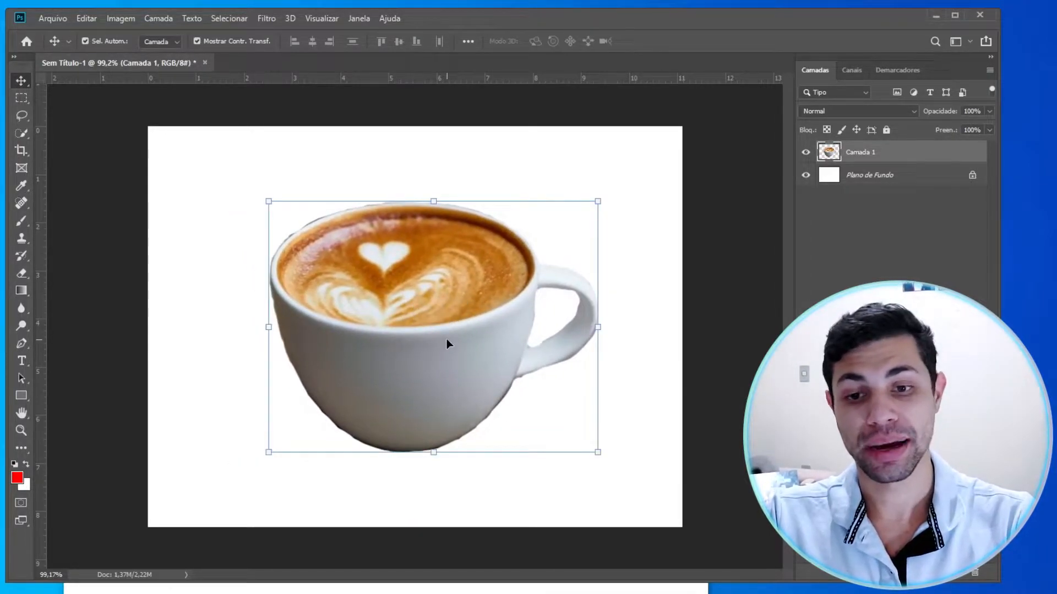
pyautogui.click(226, 246)
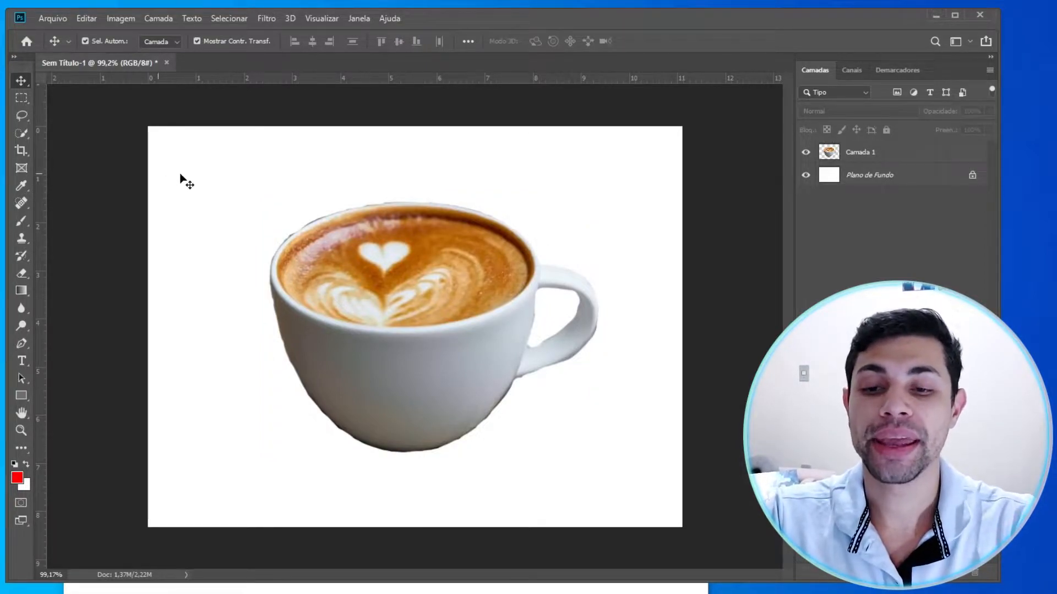
# Examine the cup's cut-out edges up close along its rim and body.
pyautogui.scroll(3, 291, 214)
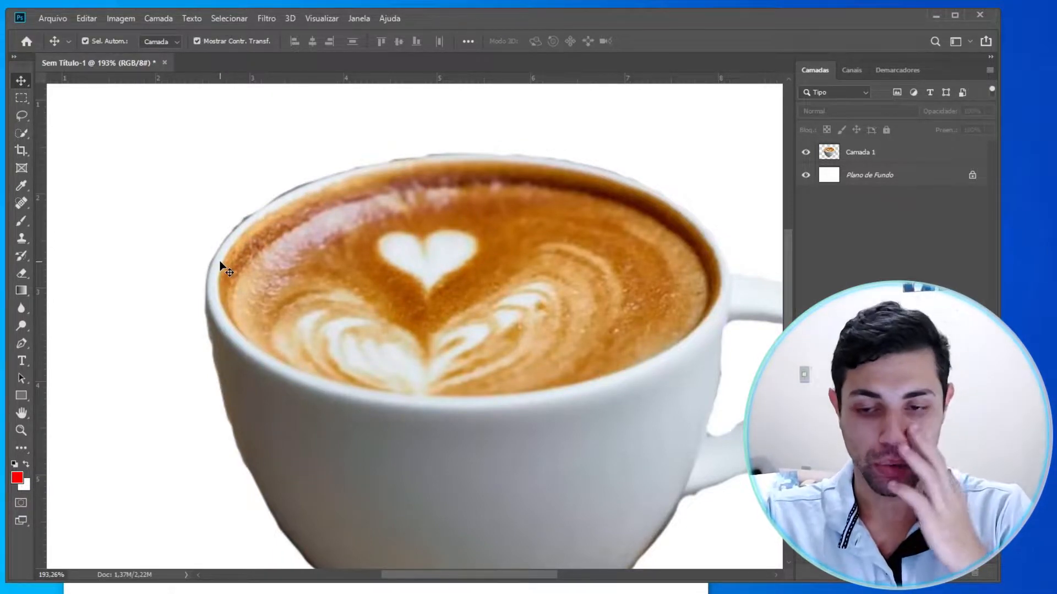
pyautogui.press('space')
pyautogui.moveTo(269, 441); pyautogui.dragTo(193, 303)
pyautogui.moveTo(409, 181); pyautogui.dragTo(375, 306)
pyautogui.scroll(-3, 376, 305)
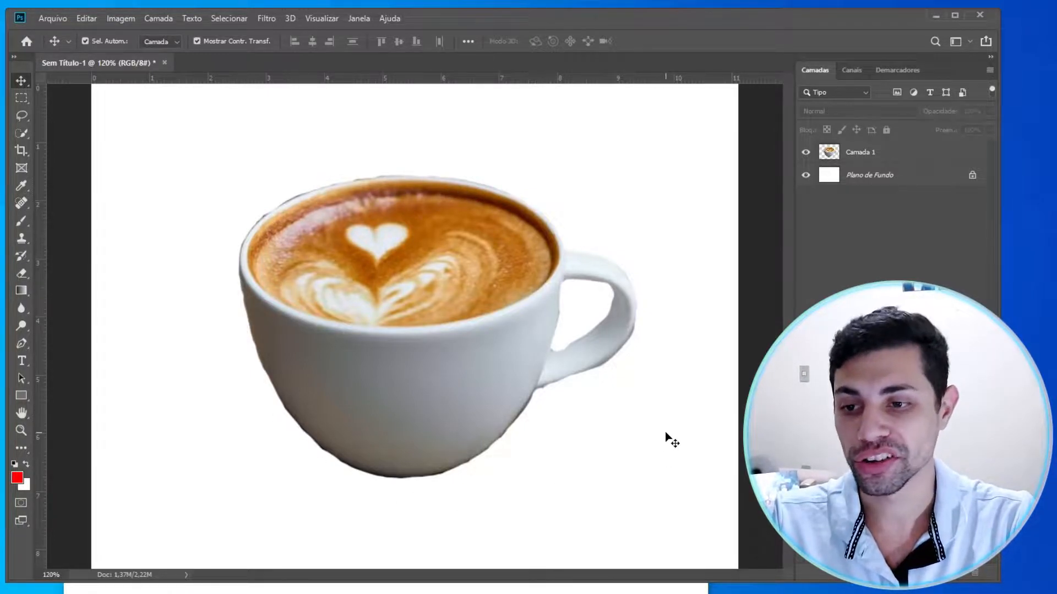
# Soften the cup's left side and bottom edge on Camada 1 with the Blur tool, using a size 35 brush at 50% strength.
pyautogui.click(19, 308)
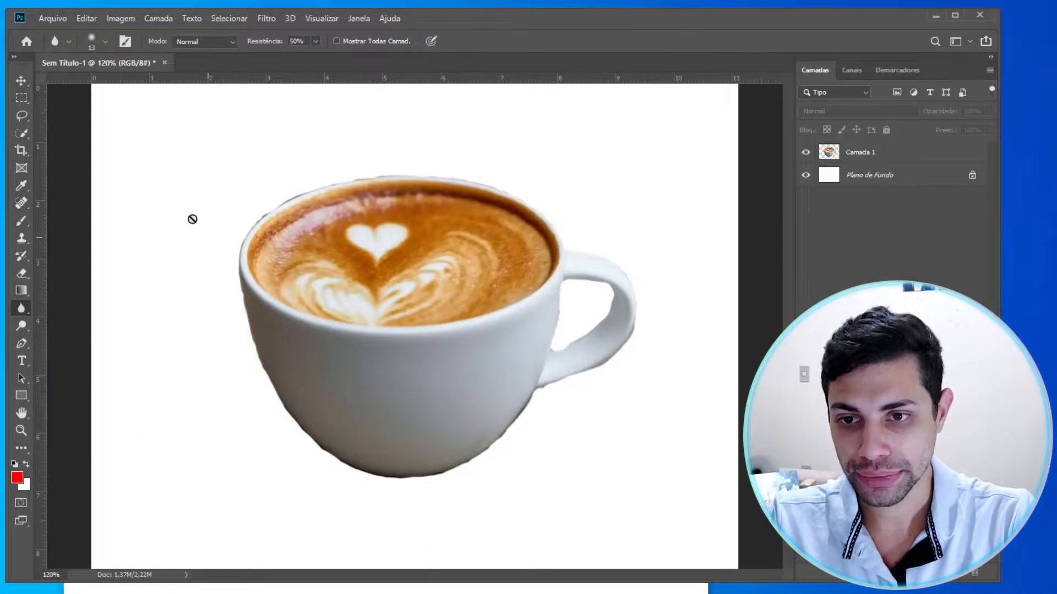
pyautogui.click(878, 159)
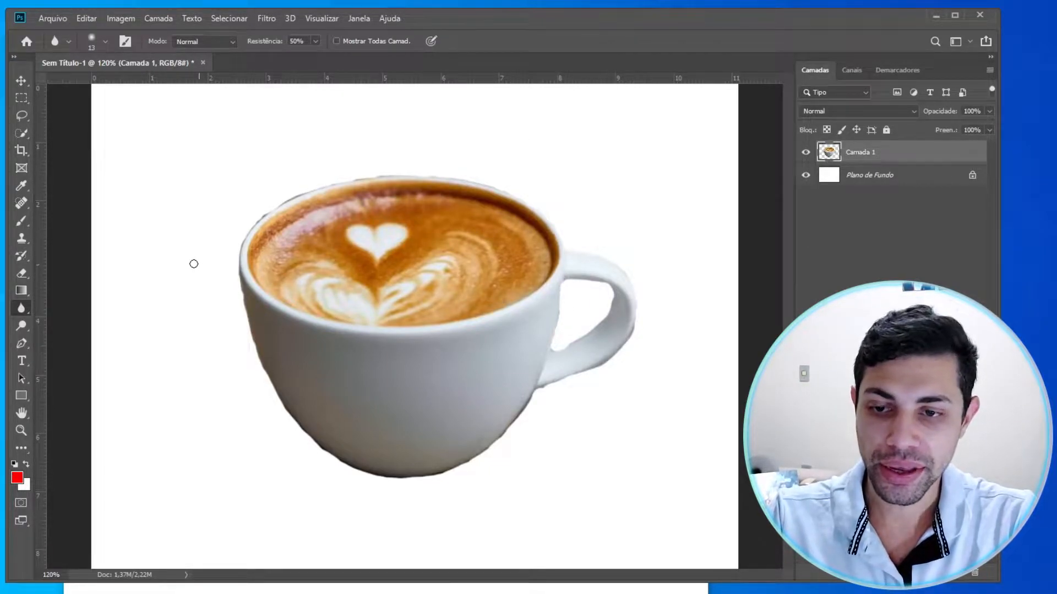
pyautogui.scroll(3, 184, 255)
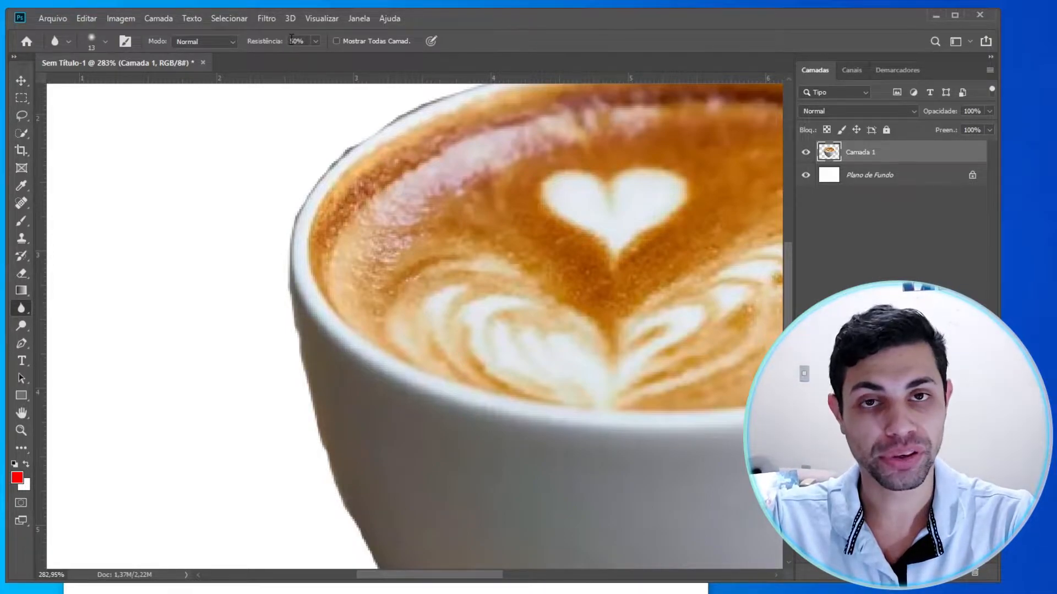
pyautogui.press(']')
pyautogui.press(']')
pyautogui.press(']')
pyautogui.press(']')
pyautogui.press(']')
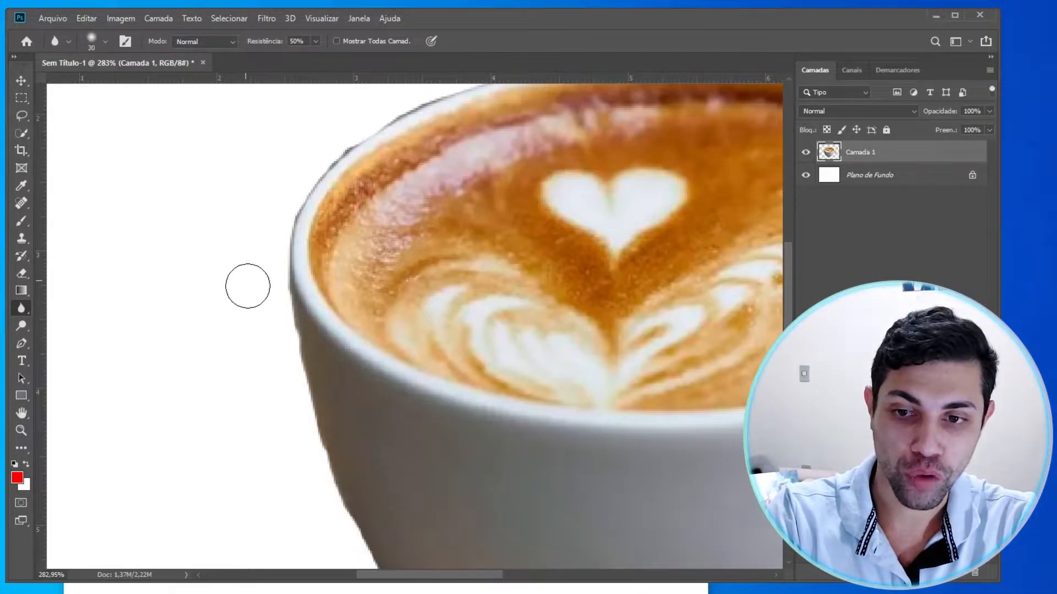
pyautogui.moveTo(255, 361)
pyautogui.mouseDown()
pyautogui.moveTo(186, 312)
pyautogui.moveTo(151, 170)
pyautogui.moveTo(158, 206)
pyautogui.mouseUp()
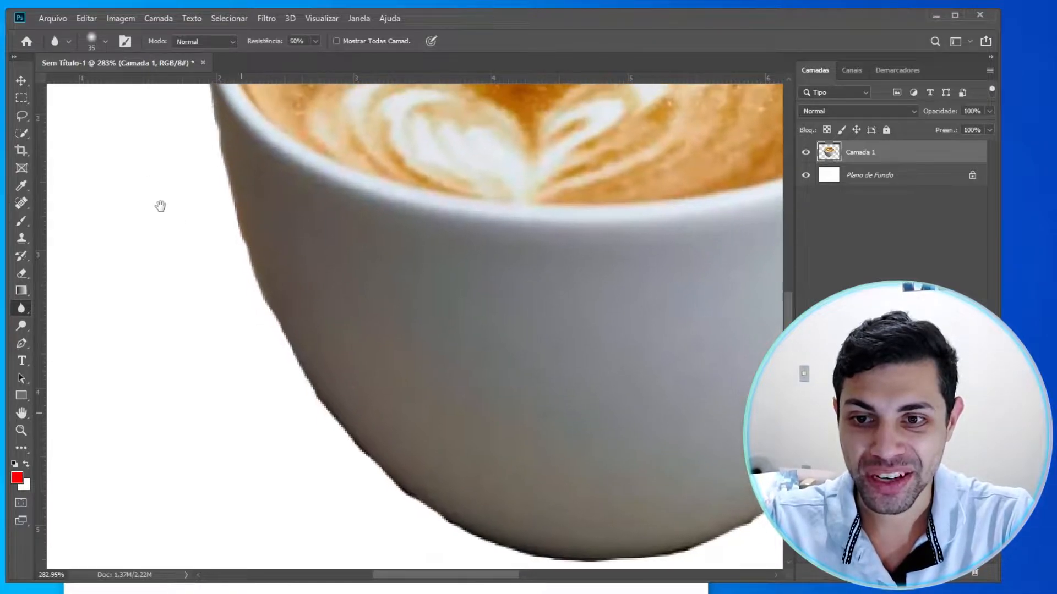
pyautogui.moveTo(237, 292)
pyautogui.mouseDown()
pyautogui.moveTo(227, 211)
pyautogui.moveTo(275, 361)
pyautogui.moveTo(240, 250)
pyautogui.moveTo(333, 480)
pyautogui.moveTo(238, 278)
pyautogui.moveTo(328, 428)
pyautogui.moveTo(309, 415)
pyautogui.moveTo(303, 401)
pyautogui.moveTo(382, 488)
pyautogui.mouseUp()
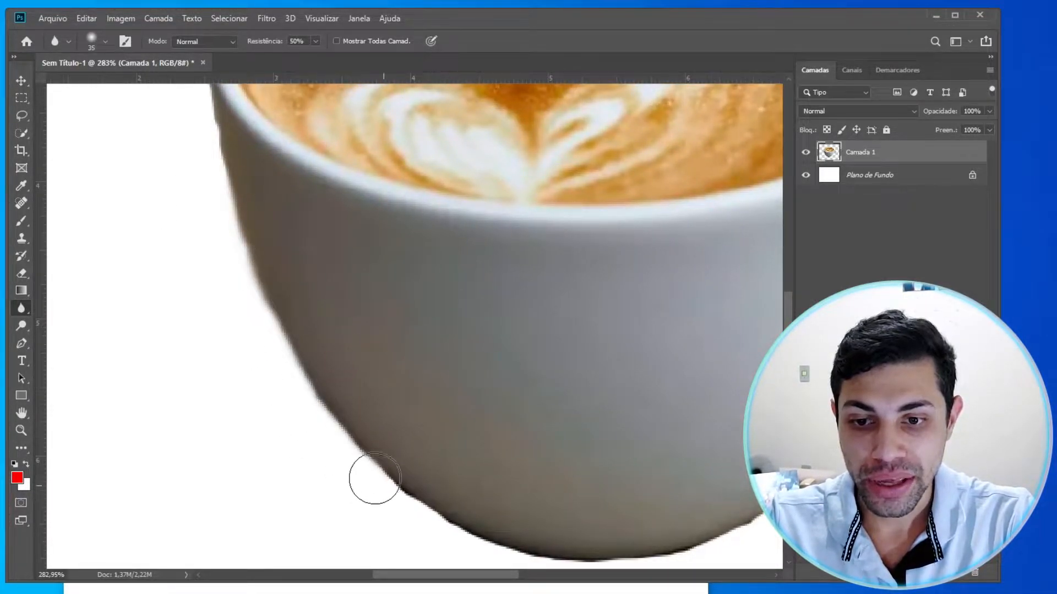
pyautogui.moveTo(322, 507)
pyautogui.mouseDown()
pyautogui.moveTo(137, 308)
pyautogui.moveTo(412, 397)
pyautogui.moveTo(246, 337)
pyautogui.moveTo(375, 389)
pyautogui.moveTo(259, 333)
pyautogui.moveTo(416, 381)
pyautogui.moveTo(286, 354)
pyautogui.moveTo(529, 394)
pyautogui.moveTo(379, 383)
pyautogui.moveTo(567, 375)
pyautogui.moveTo(372, 385)
pyautogui.moveTo(503, 396)
pyautogui.mouseUp()
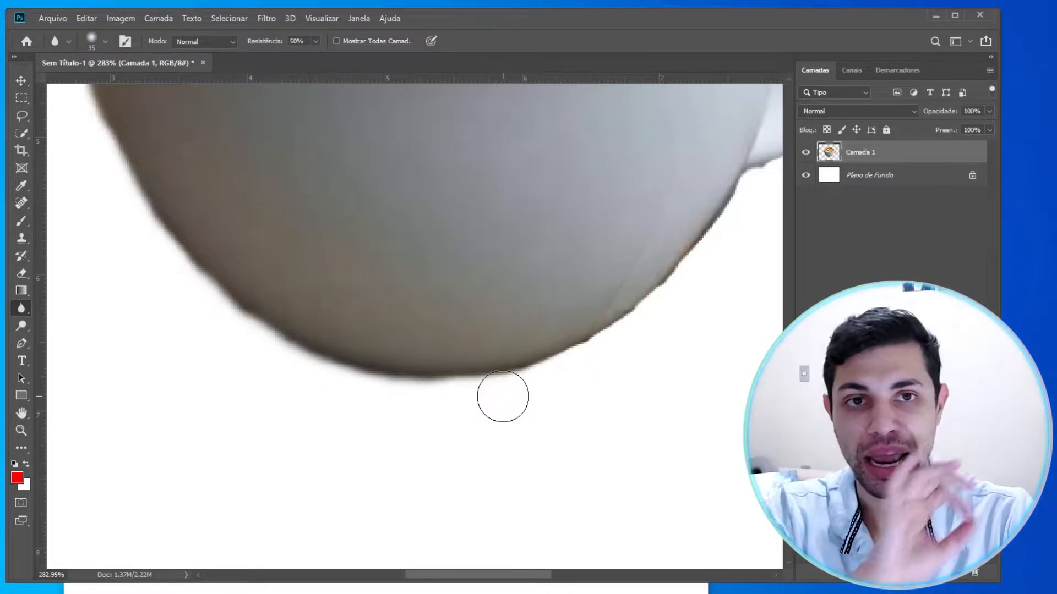
# Blur the cut-out edge along the cup's lower right side and around its handle.
pyautogui.moveTo(527, 388); pyautogui.dragTo(352, 361)
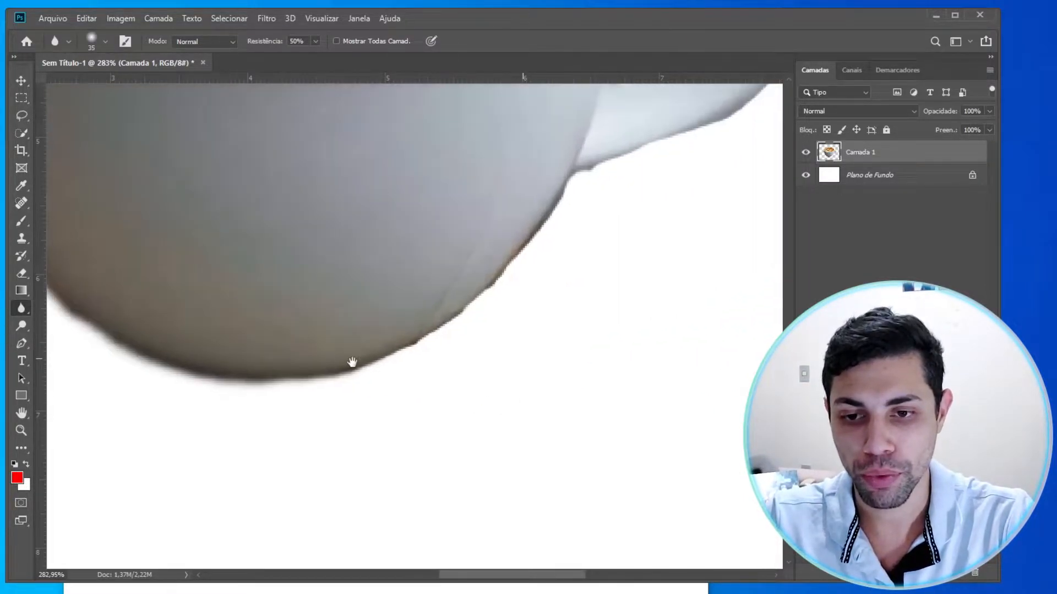
pyautogui.moveTo(485, 303)
pyautogui.mouseDown()
pyautogui.moveTo(400, 346)
pyautogui.moveTo(529, 262)
pyautogui.moveTo(459, 311)
pyautogui.moveTo(558, 226)
pyautogui.moveTo(523, 265)
pyautogui.moveTo(598, 180)
pyautogui.moveTo(375, 365)
pyautogui.moveTo(480, 286)
pyautogui.moveTo(421, 316)
pyautogui.moveTo(396, 337)
pyautogui.moveTo(496, 273)
pyautogui.moveTo(330, 365)
pyautogui.mouseUp()
pyautogui.moveTo(523, 341); pyautogui.dragTo(229, 418)
pyautogui.moveTo(268, 345)
pyautogui.mouseDown()
pyautogui.moveTo(406, 302)
pyautogui.moveTo(269, 360)
pyautogui.moveTo(405, 314)
pyautogui.moveTo(499, 257)
pyautogui.moveTo(432, 288)
pyautogui.moveTo(511, 208)
pyautogui.moveTo(505, 172)
pyautogui.moveTo(522, 163)
pyautogui.moveTo(537, 349)
pyautogui.mouseUp()
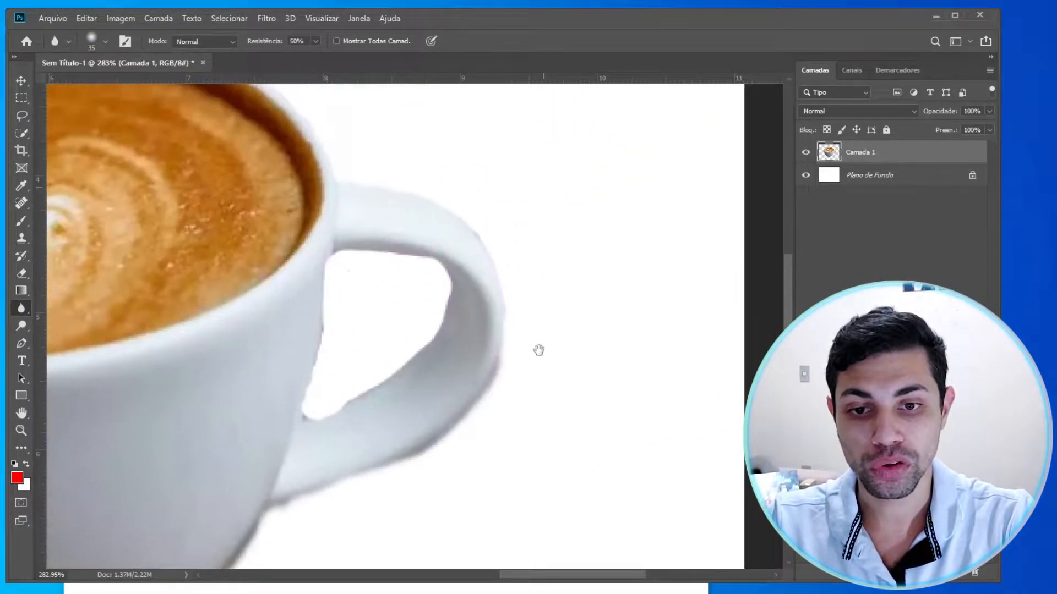
pyautogui.moveTo(449, 208)
pyautogui.mouseDown()
pyautogui.moveTo(352, 195)
pyautogui.moveTo(350, 186)
pyautogui.moveTo(428, 276)
pyautogui.moveTo(418, 329)
pyautogui.moveTo(441, 282)
pyautogui.moveTo(444, 295)
pyautogui.moveTo(344, 404)
pyautogui.moveTo(335, 396)
pyautogui.moveTo(402, 350)
pyautogui.moveTo(447, 285)
pyautogui.moveTo(385, 265)
pyautogui.moveTo(347, 279)
pyautogui.moveTo(318, 391)
pyautogui.moveTo(346, 258)
pyautogui.moveTo(429, 255)
pyautogui.moveTo(398, 299)
pyautogui.mouseUp()
pyautogui.hotkey('ctrl', '0')
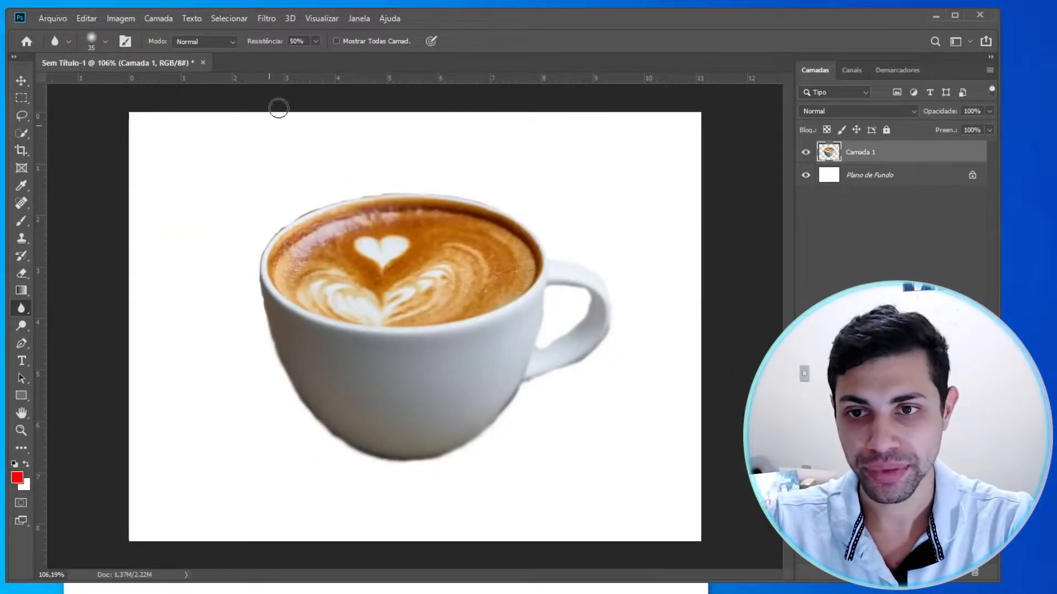
# Set the blur strength to 100% and soften the cup's upper right rim with a size 10 brush.
pyautogui.moveTo(315, 57); pyautogui.dragTo(351, 56)
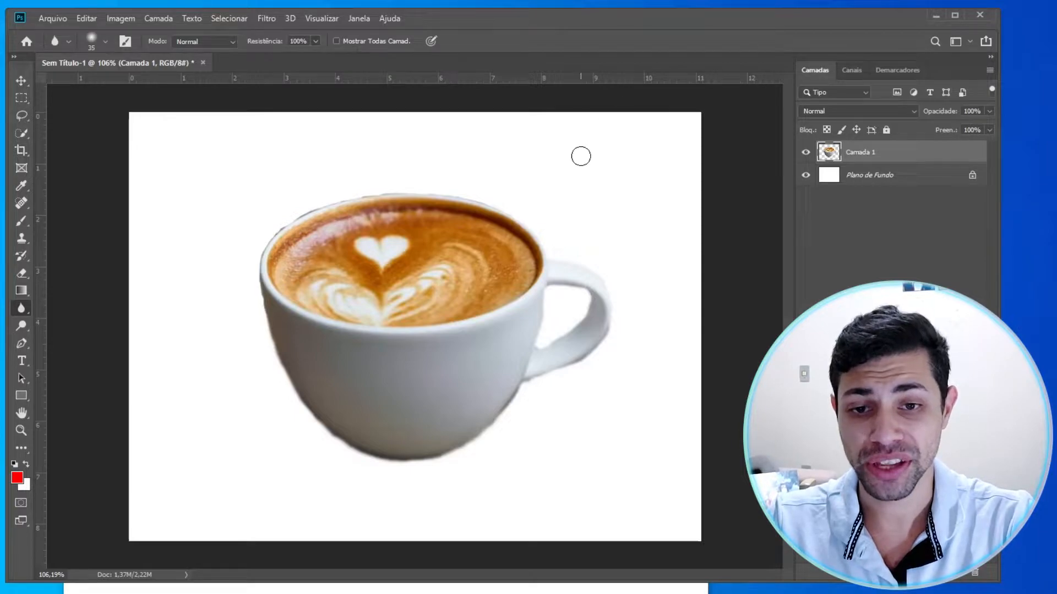
pyautogui.scroll(3, 472, 144)
pyautogui.scroll(4, 516, 150)
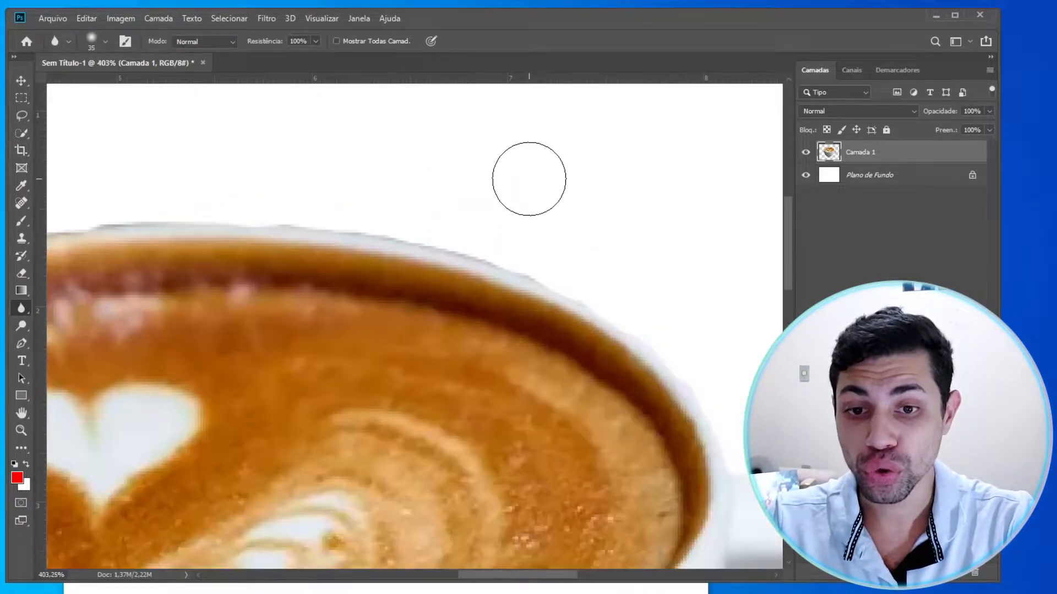
pyautogui.press('[')
pyautogui.press('[')
pyautogui.press('[')
pyautogui.press('[')
pyautogui.moveTo(609, 325)
pyautogui.mouseDown()
pyautogui.moveTo(470, 278)
pyautogui.moveTo(464, 290)
pyautogui.moveTo(636, 327)
pyautogui.moveTo(311, 248)
pyautogui.moveTo(404, 269)
pyautogui.moveTo(338, 253)
pyautogui.mouseUp()
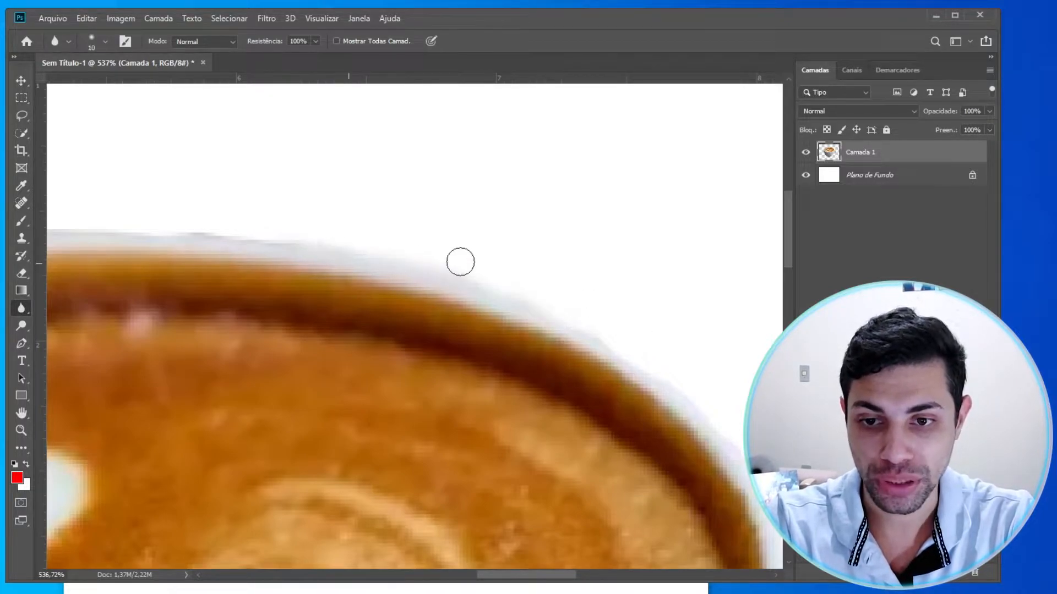
# Blur the upper rim toward the cup's left side with a size 30 brush at 47% strength.
pyautogui.press(']')
pyautogui.press(']')
pyautogui.press(']')
pyautogui.press(']')
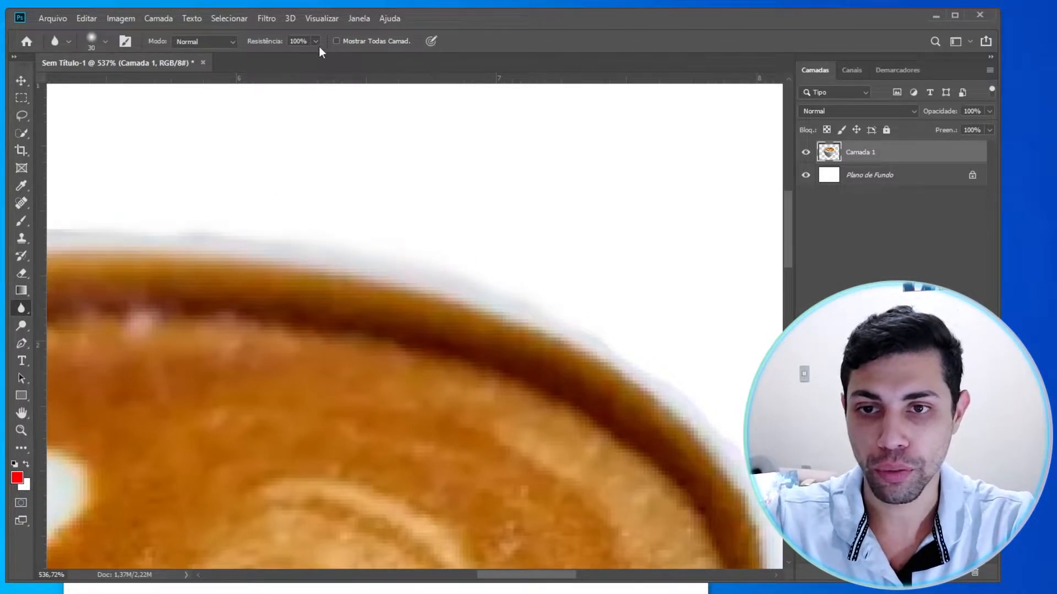
pyautogui.click(316, 43)
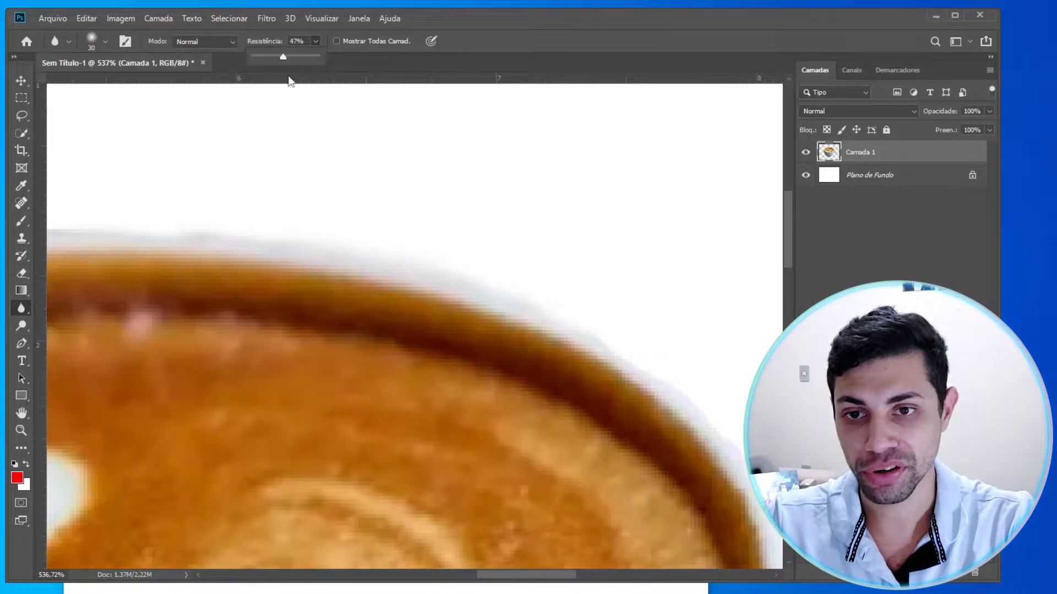
pyautogui.scroll(-5, 337, 226)
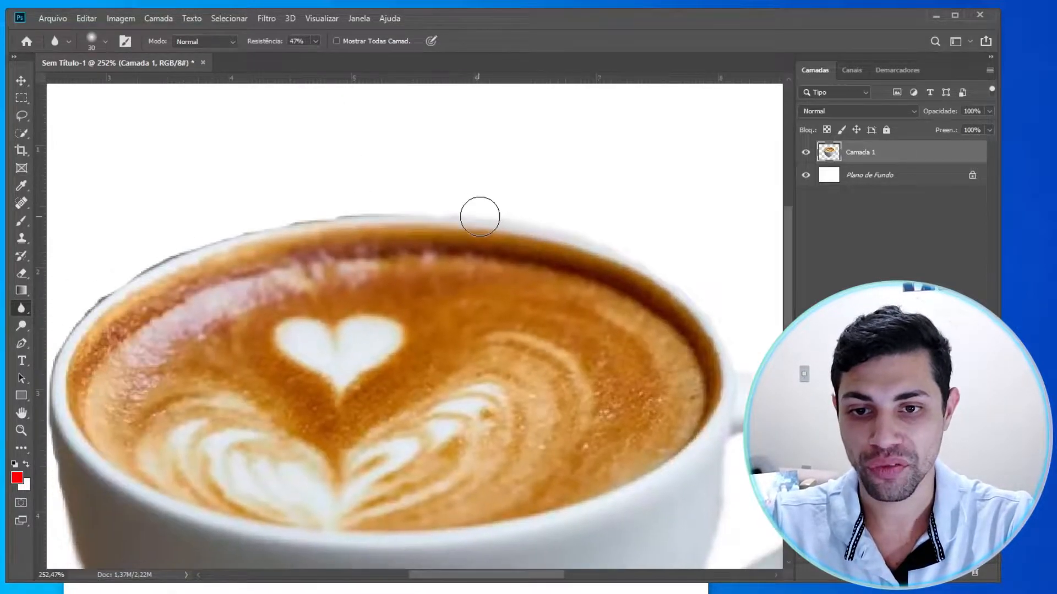
pyautogui.moveTo(480, 217)
pyautogui.mouseDown()
pyautogui.moveTo(321, 214)
pyautogui.moveTo(383, 204)
pyautogui.moveTo(229, 220)
pyautogui.moveTo(321, 201)
pyautogui.moveTo(182, 239)
pyautogui.moveTo(211, 227)
pyautogui.moveTo(118, 286)
pyautogui.mouseUp()
pyautogui.scroll(-4, 248, 309)
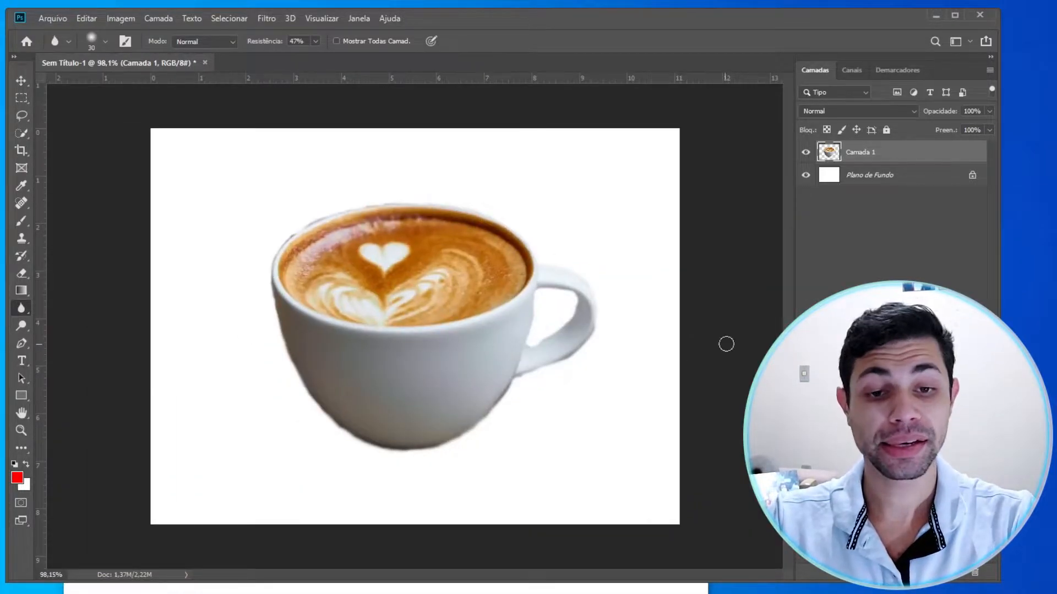
# Select Camada 1 and Plano de Fundo in turn with the Move tool active, and hide and show Camada 1 to compare them.
pyautogui.press('v')
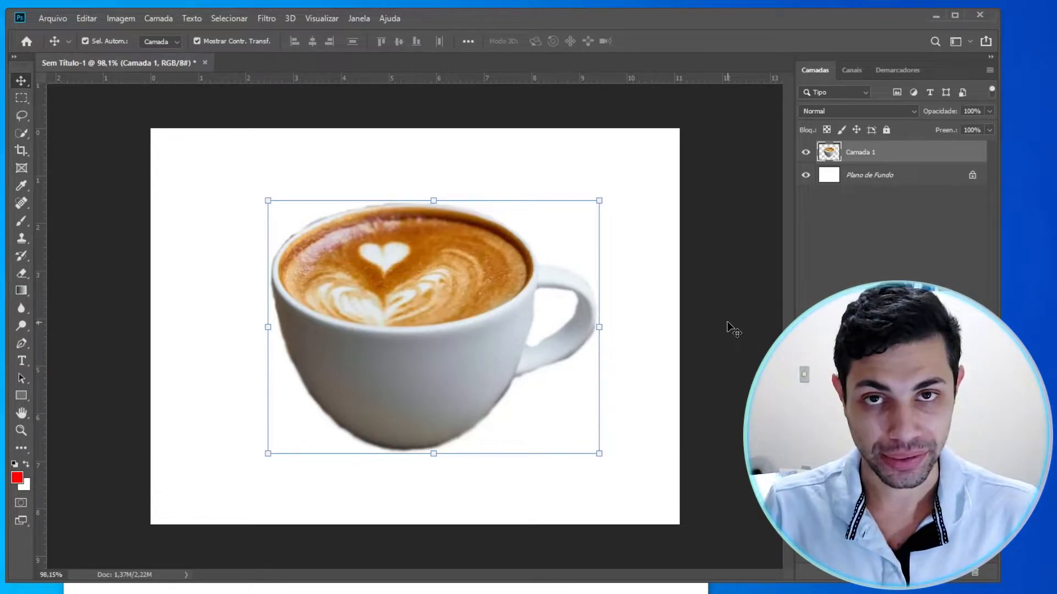
pyautogui.click(403, 476)
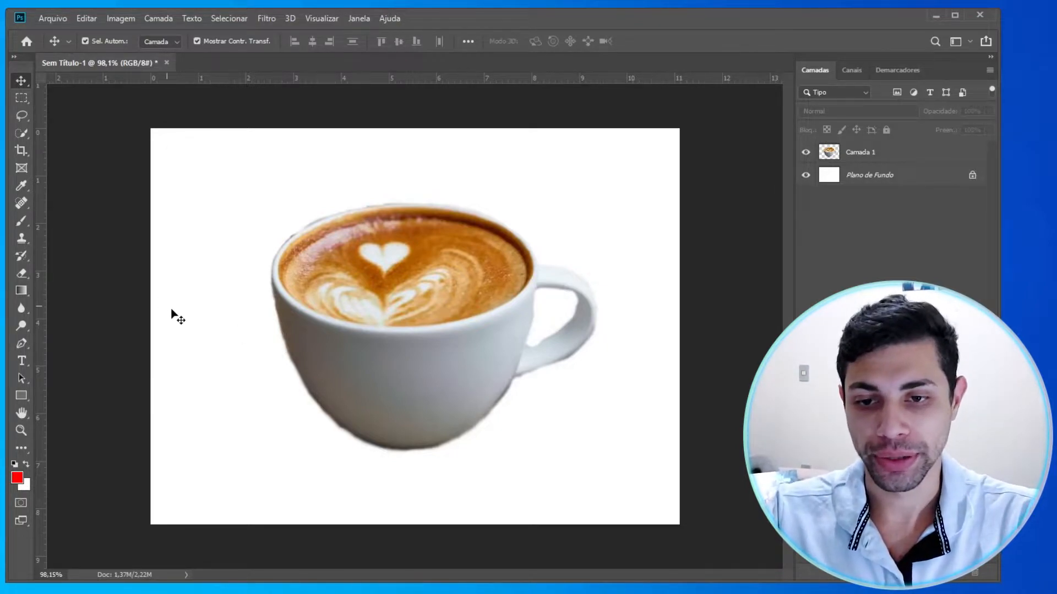
pyautogui.click(866, 155)
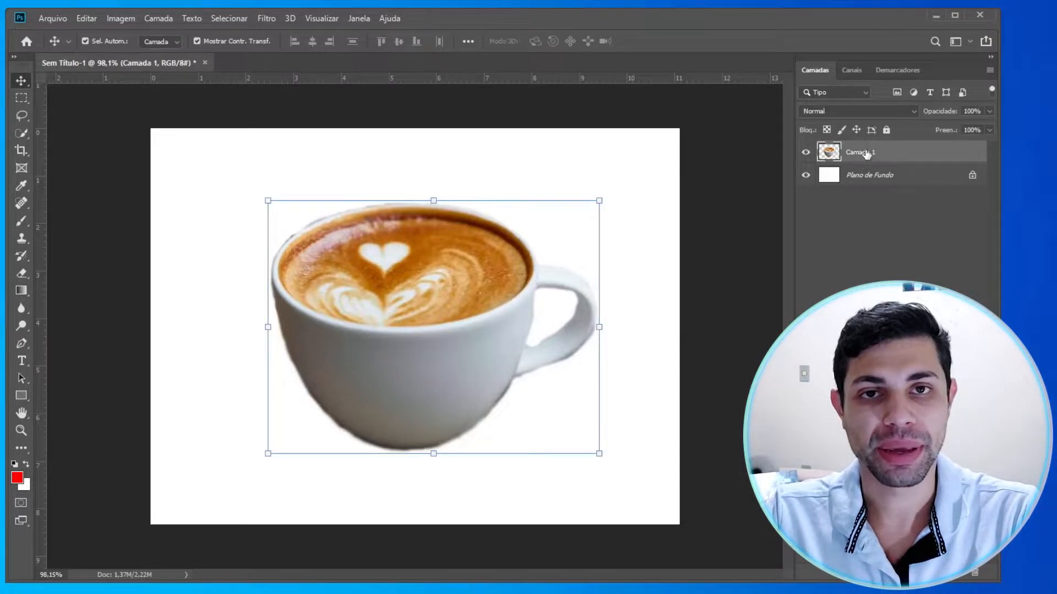
pyautogui.click(866, 177)
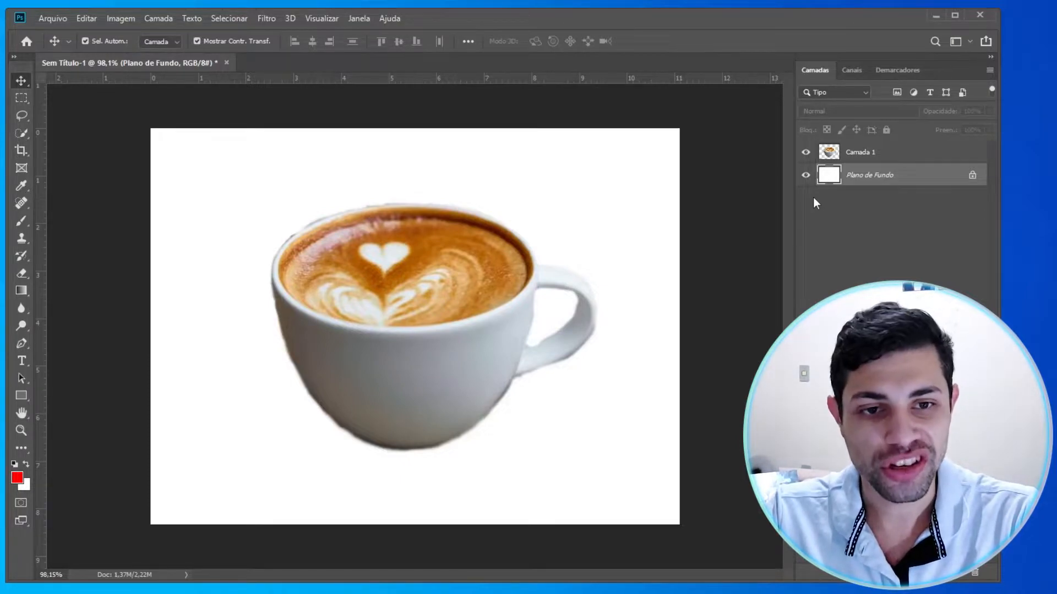
pyautogui.click(806, 153)
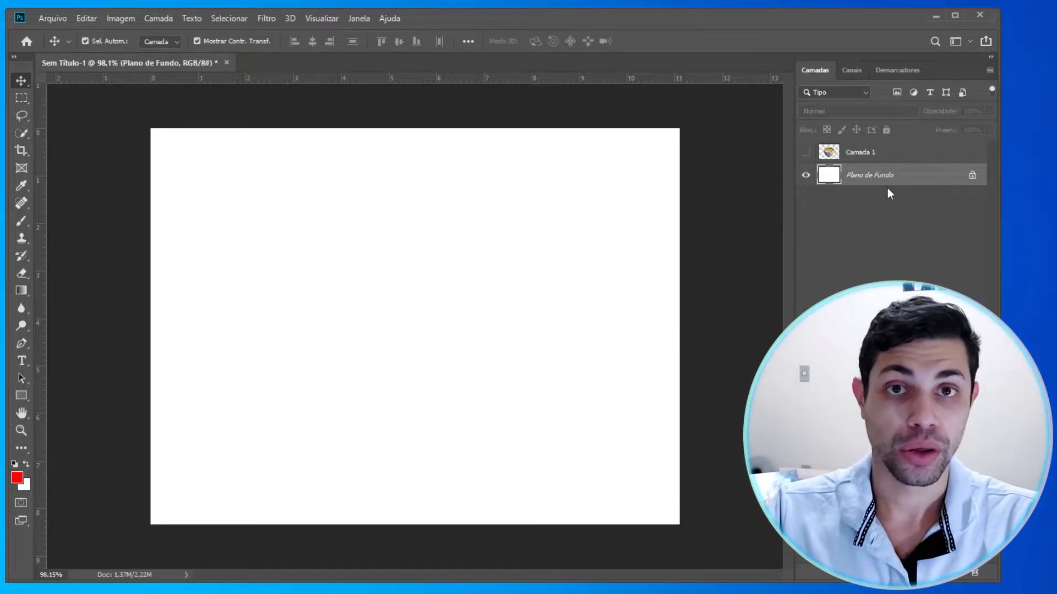
pyautogui.click(805, 154)
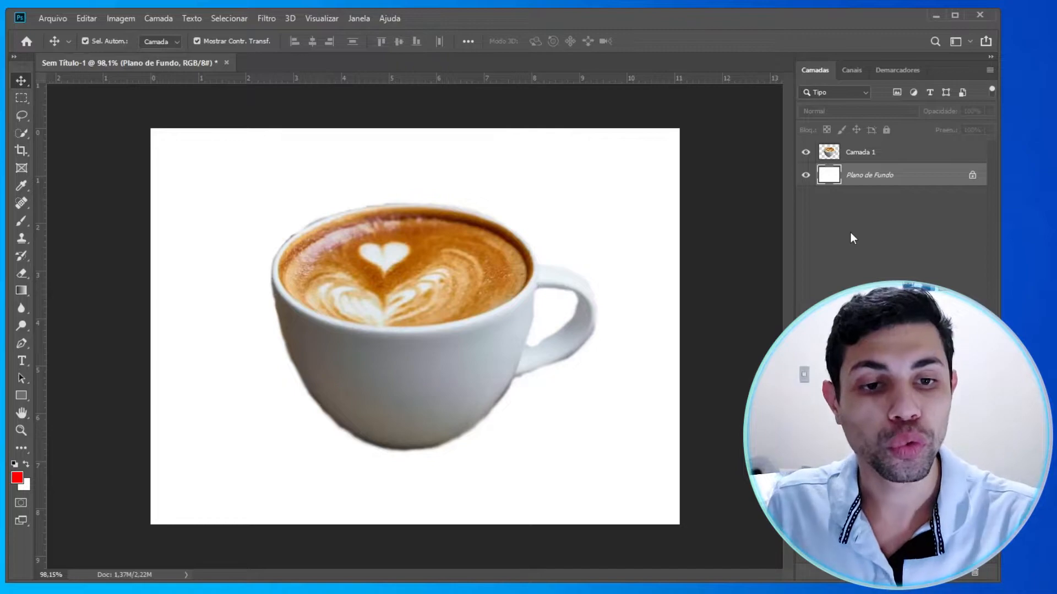
# Hide the Plano de Fundo layer so only the cup remains on a transparent background.
pyautogui.click(806, 176)
pyautogui.click(732, 237)
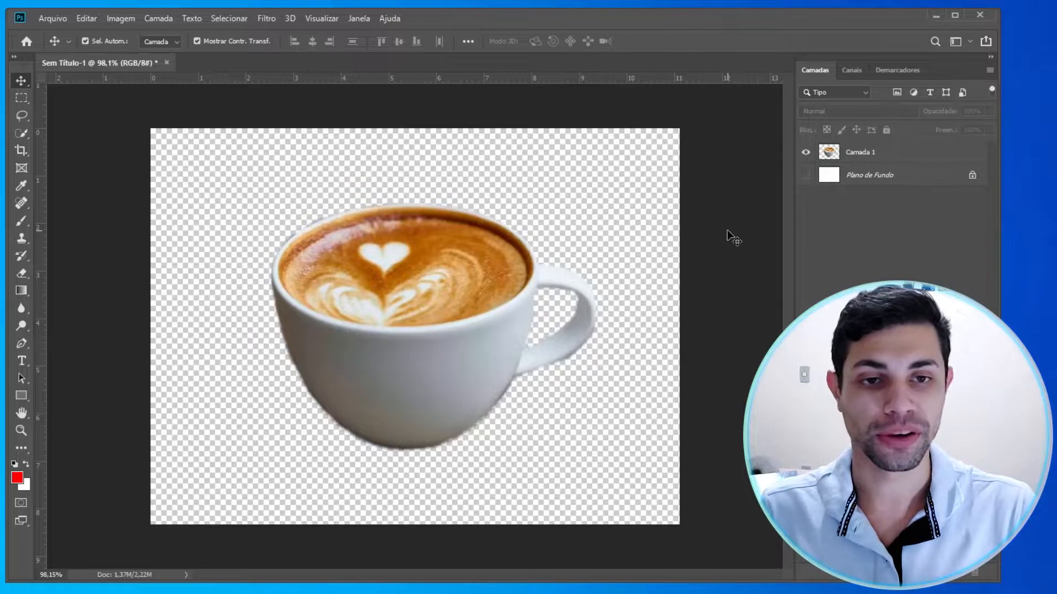
pyautogui.click(806, 175)
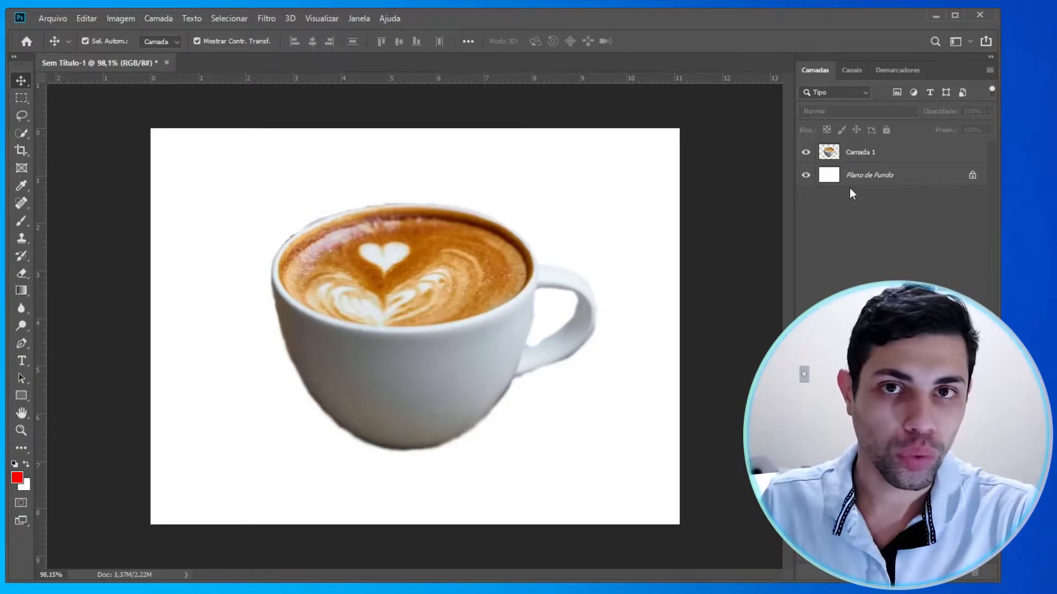
pyautogui.click(806, 175)
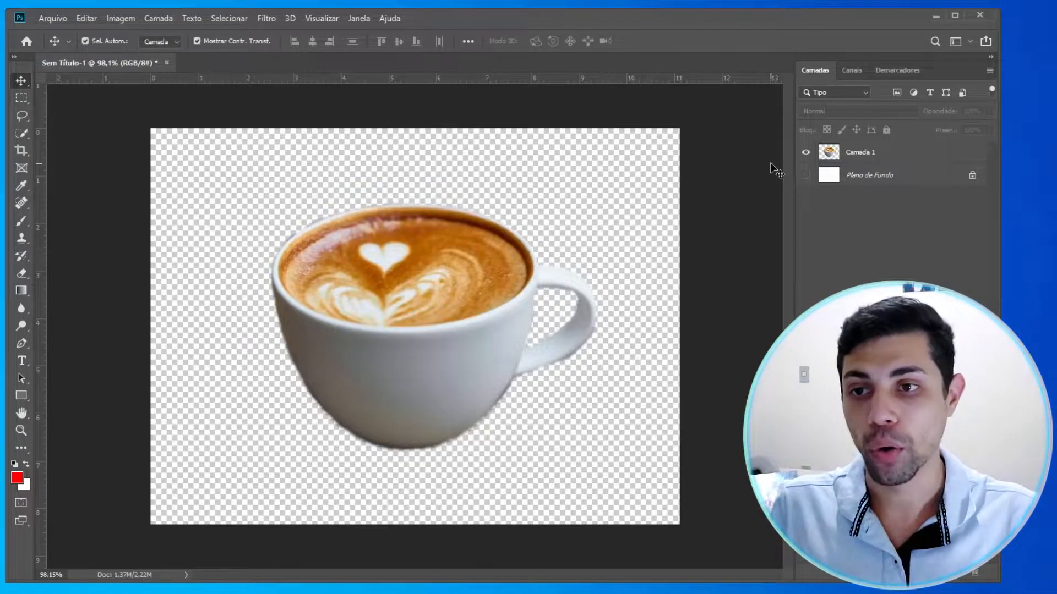
# Start saving the document as a new file in the Área de Trabalho folder with PNG as the file type.
pyautogui.click(64, 21)
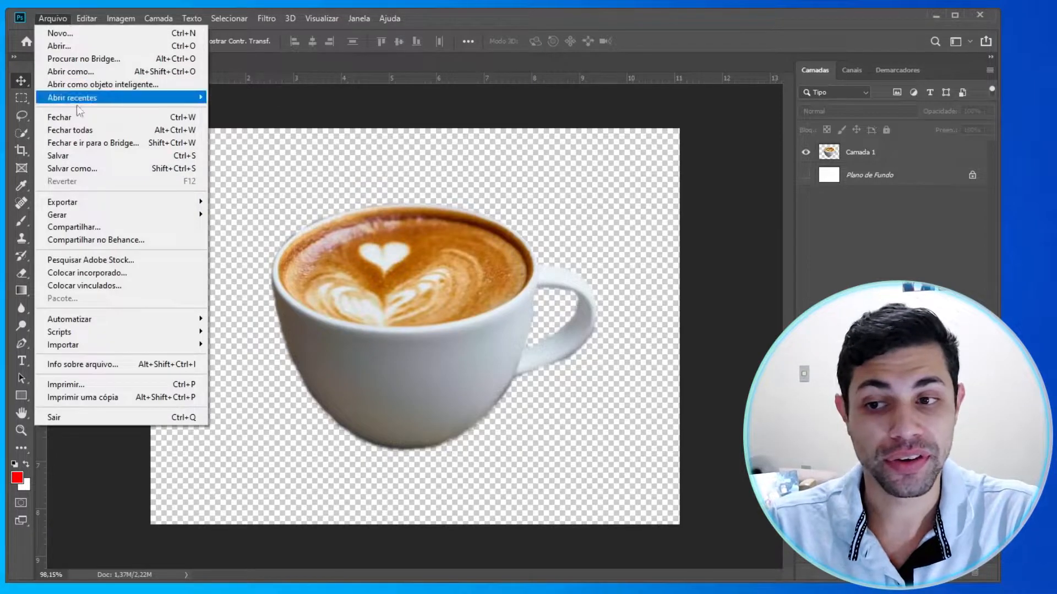
pyautogui.click(73, 168)
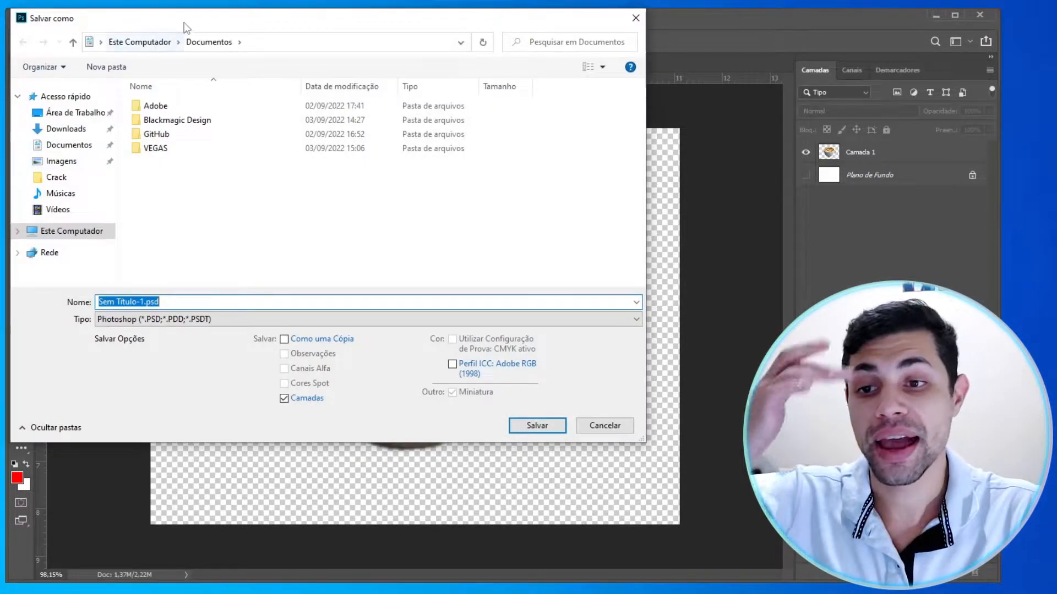
pyautogui.moveTo(186, 28); pyautogui.dragTo(302, 118)
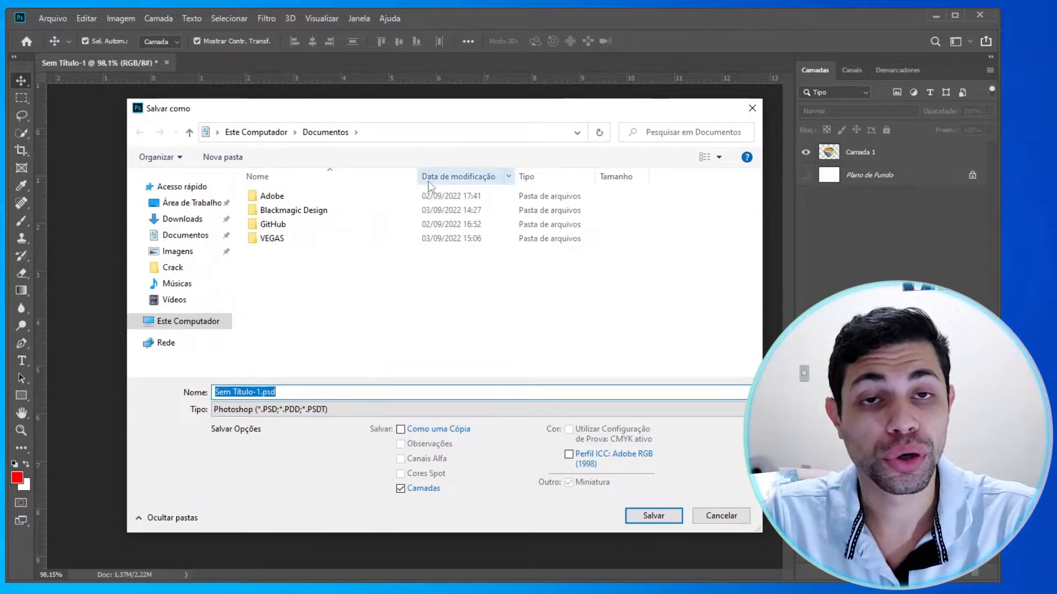
pyautogui.click(177, 203)
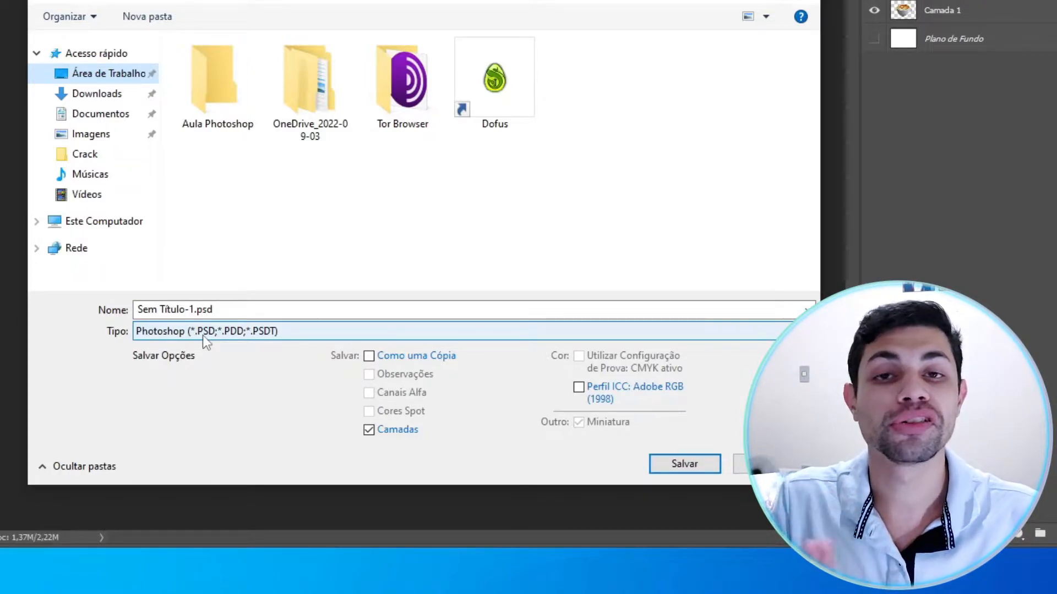
pyautogui.click(159, 333)
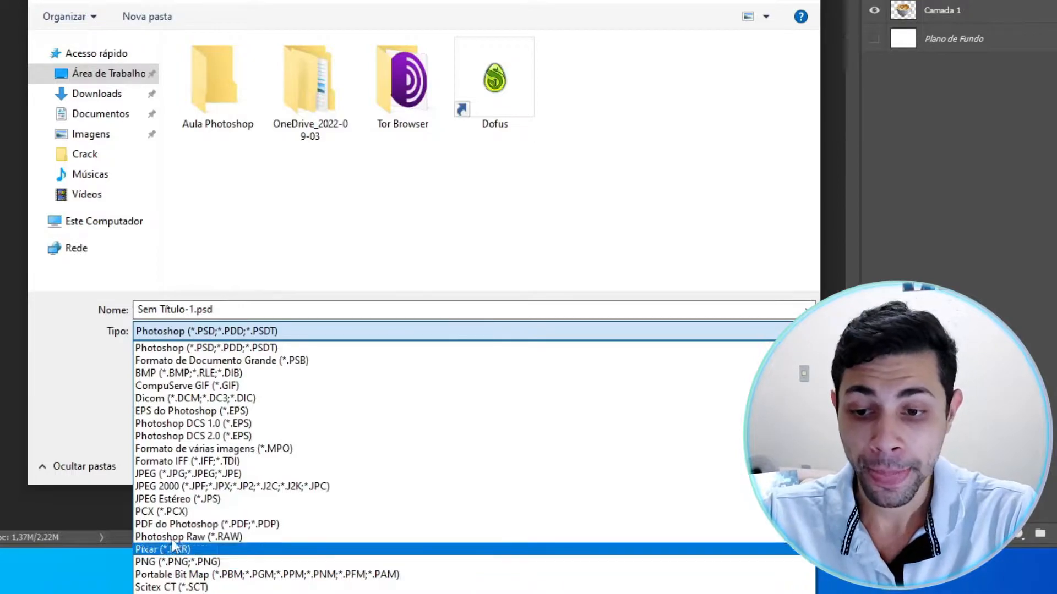
pyautogui.click(211, 477)
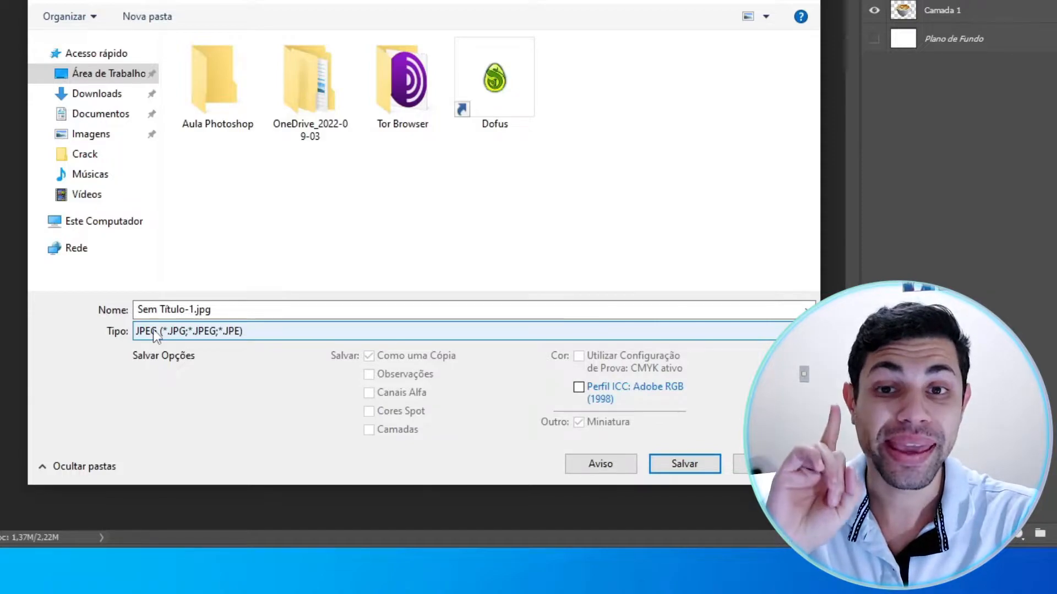
pyautogui.click(153, 330)
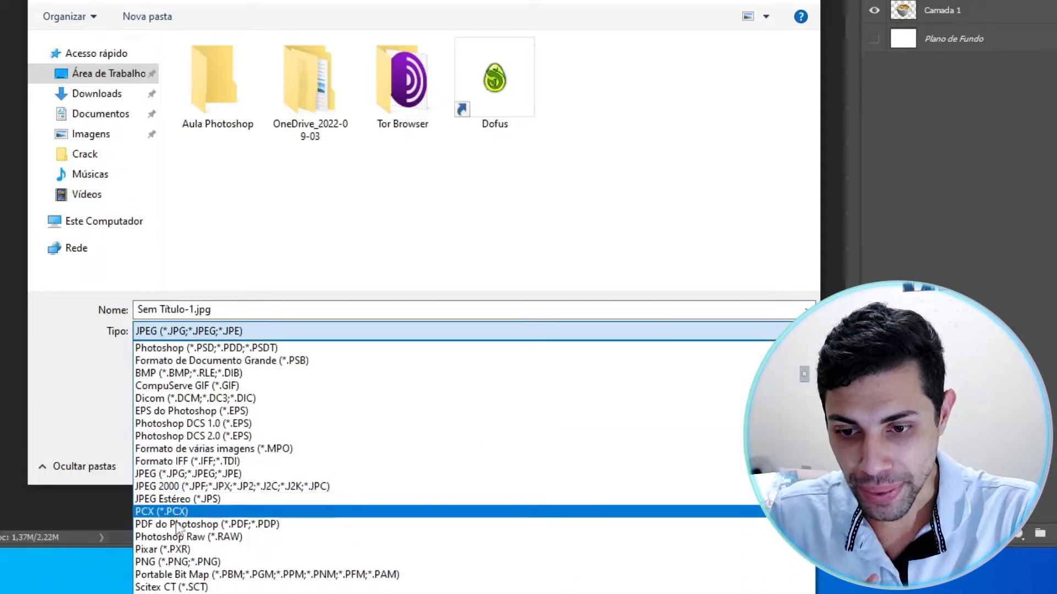
pyautogui.click(156, 562)
# Name the file "xicara sem fundo" and save it with the Grande PNG file size option.
pyautogui.click(248, 311)
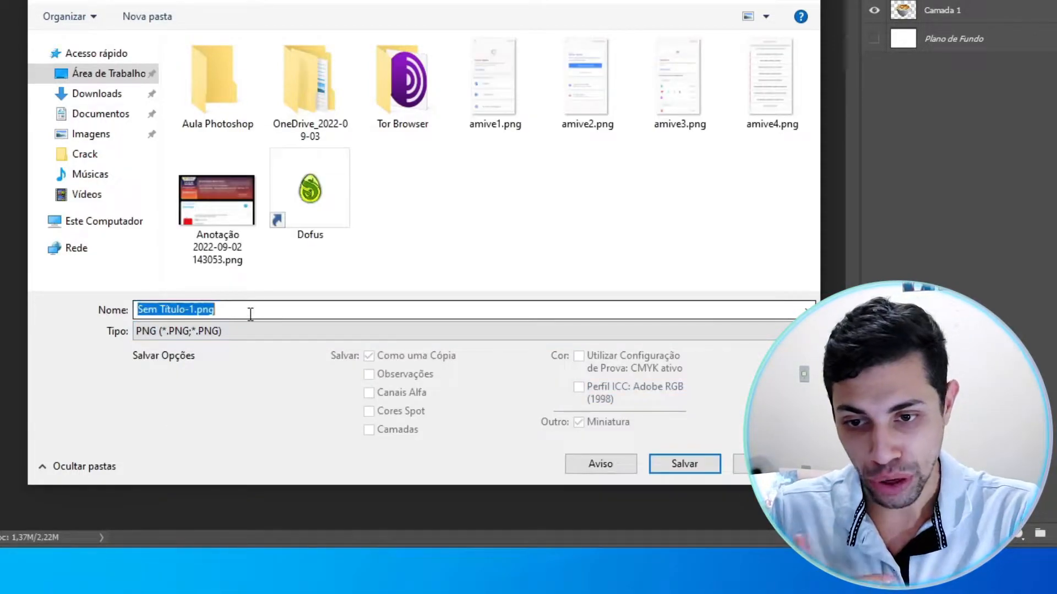
pyautogui.write('xicara se')
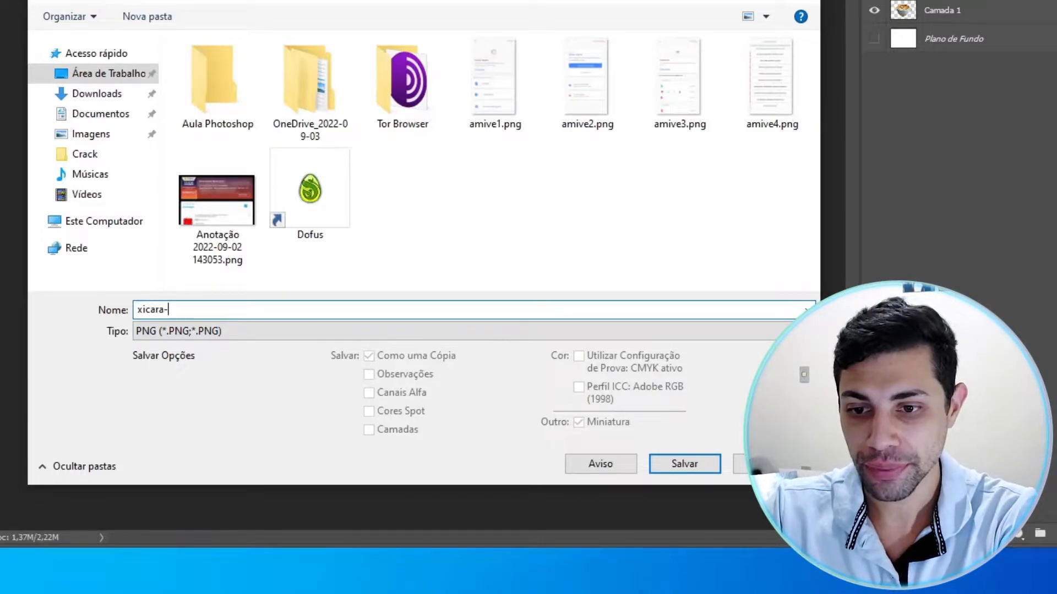
pyautogui.write('m fundo')
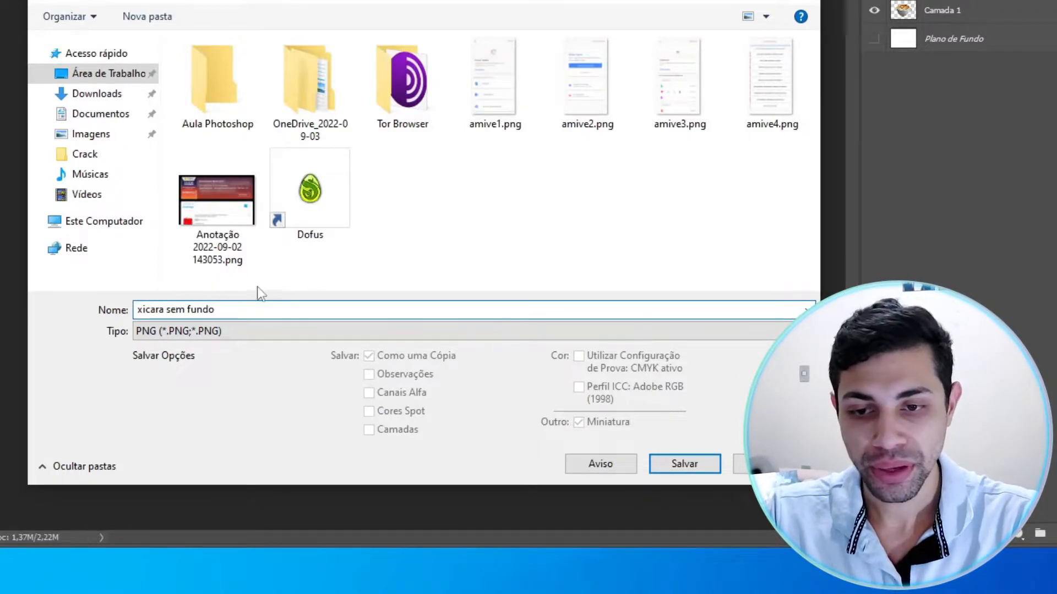
pyautogui.click(684, 463)
pyautogui.moveTo(378, 52); pyautogui.dragTo(354, 44)
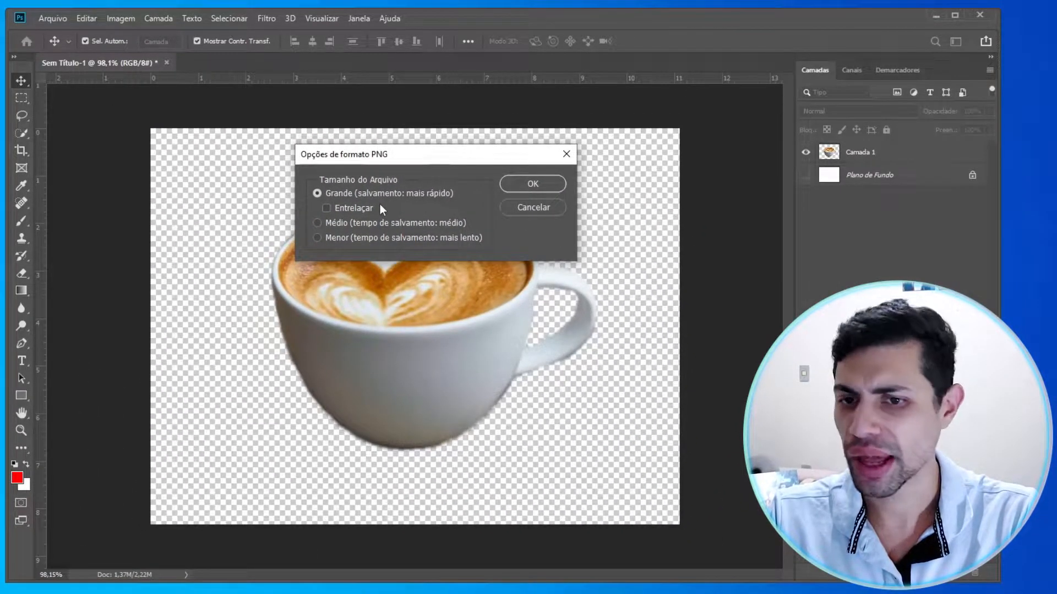
pyautogui.click(523, 181)
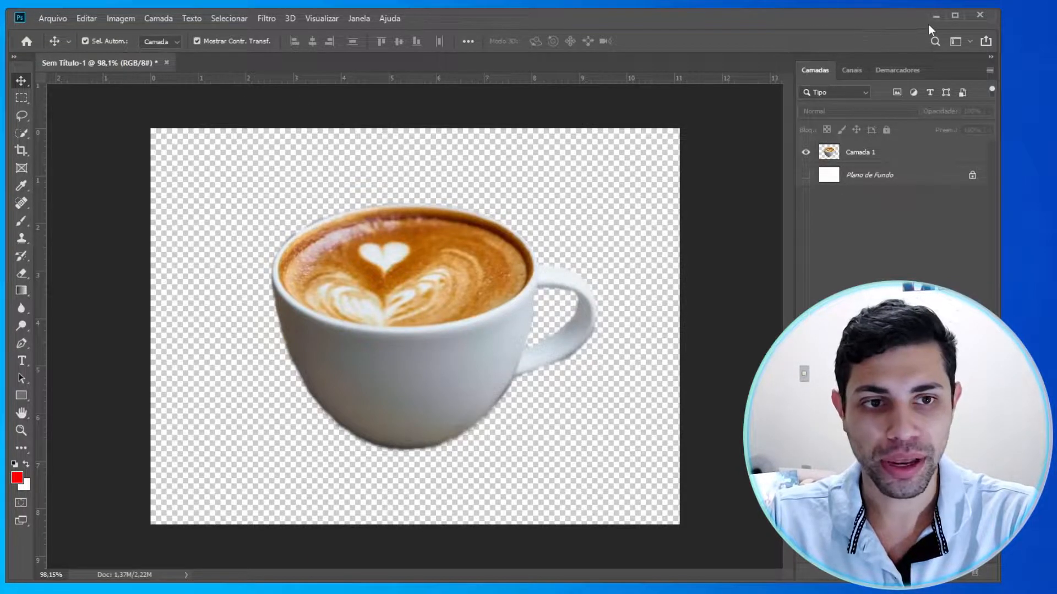
# Switch to the desktop and remove the Aula Photoshop folder from it.
pyautogui.click(936, 18)
pyautogui.click(822, 53)
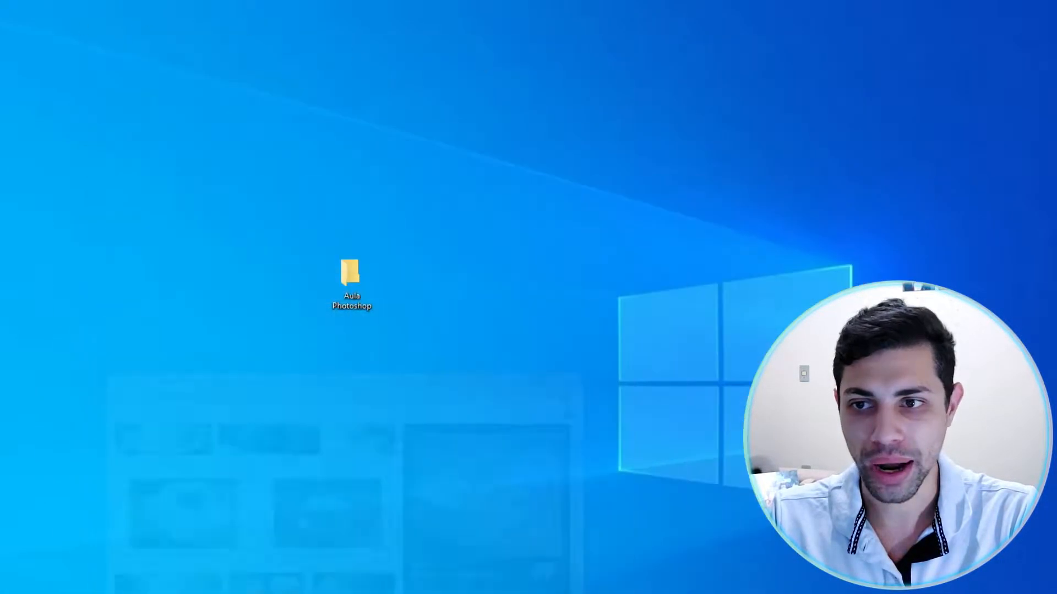
pyautogui.moveTo(359, 206); pyautogui.dragTo(405, 278)
pyautogui.click(352, 279)
pyautogui.press('Delete')
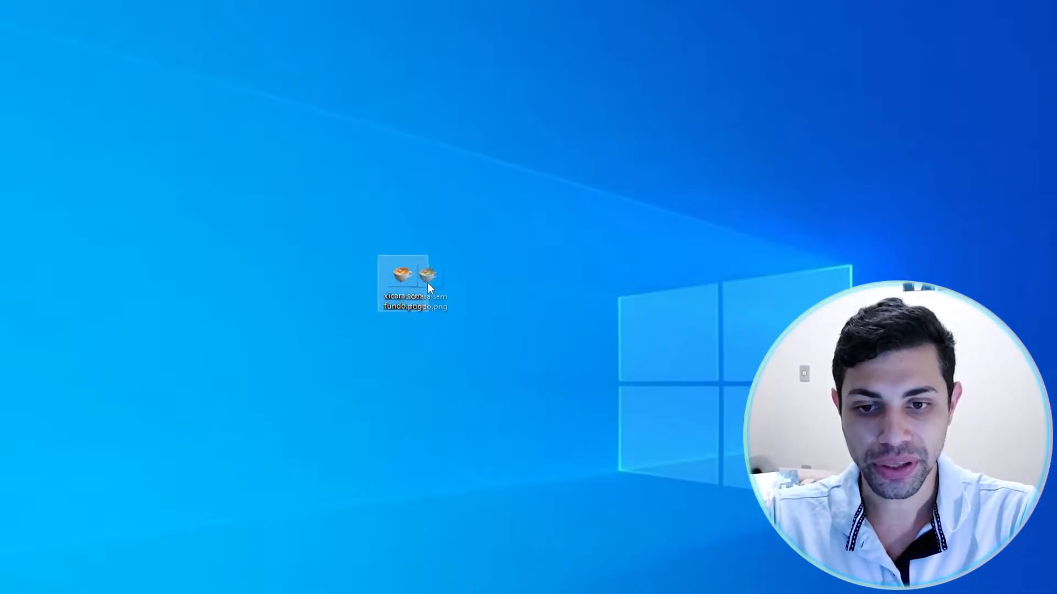
# Move the xicara sem fundo.png icon around the empty desktop area.
pyautogui.moveTo(319, 230); pyautogui.dragTo(481, 345)
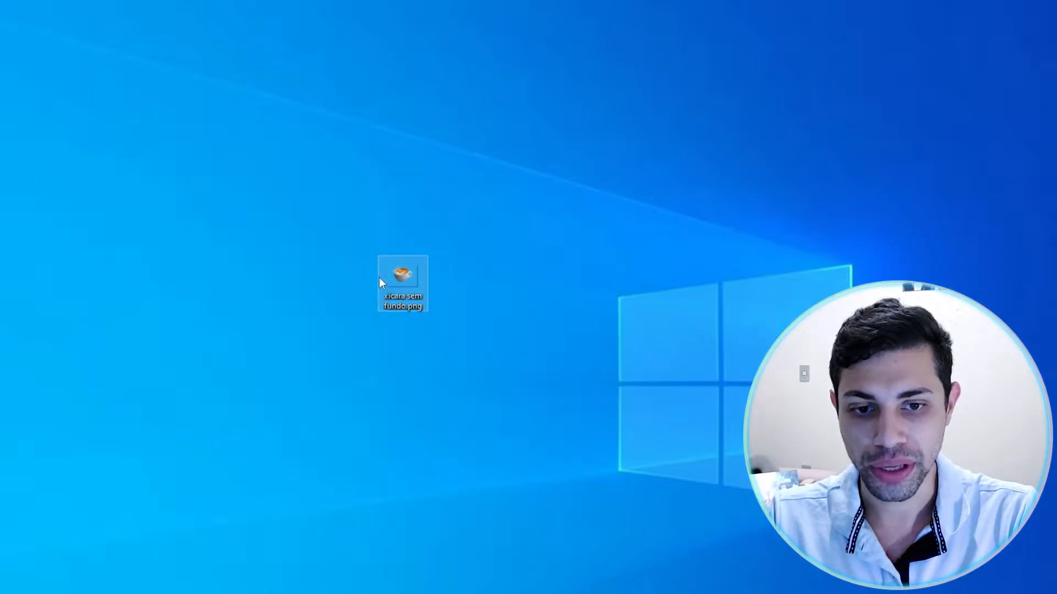
pyautogui.moveTo(408, 295); pyautogui.dragTo(561, 344)
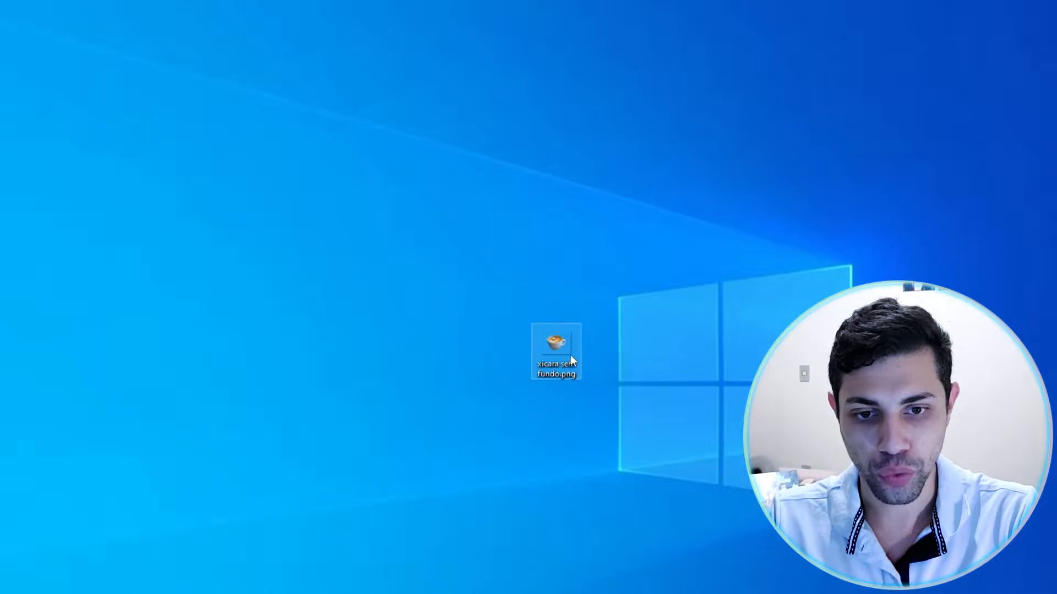
pyautogui.moveTo(571, 343); pyautogui.dragTo(637, 342)
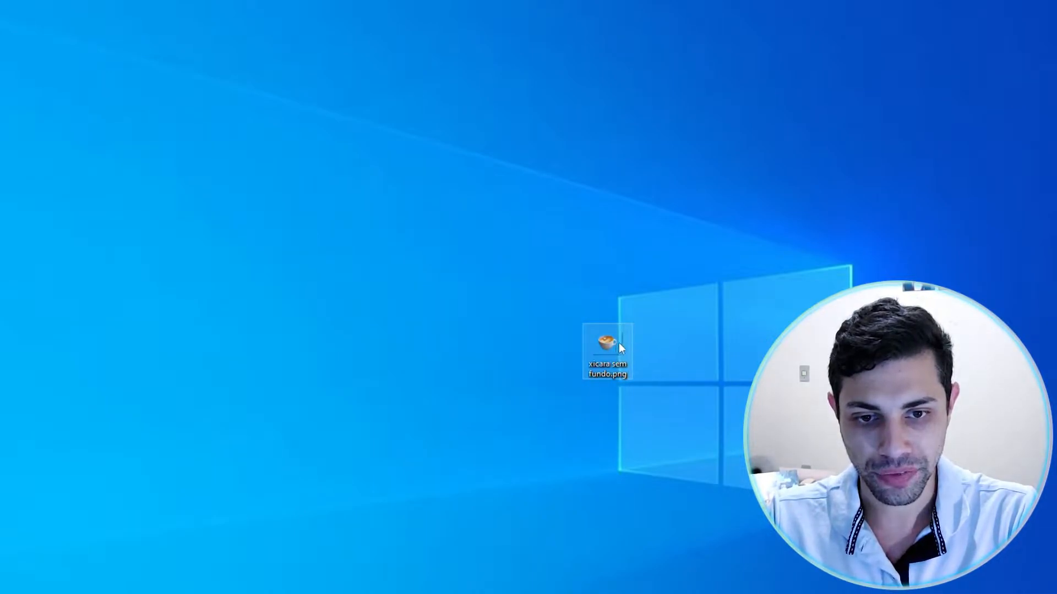
pyautogui.click(675, 360)
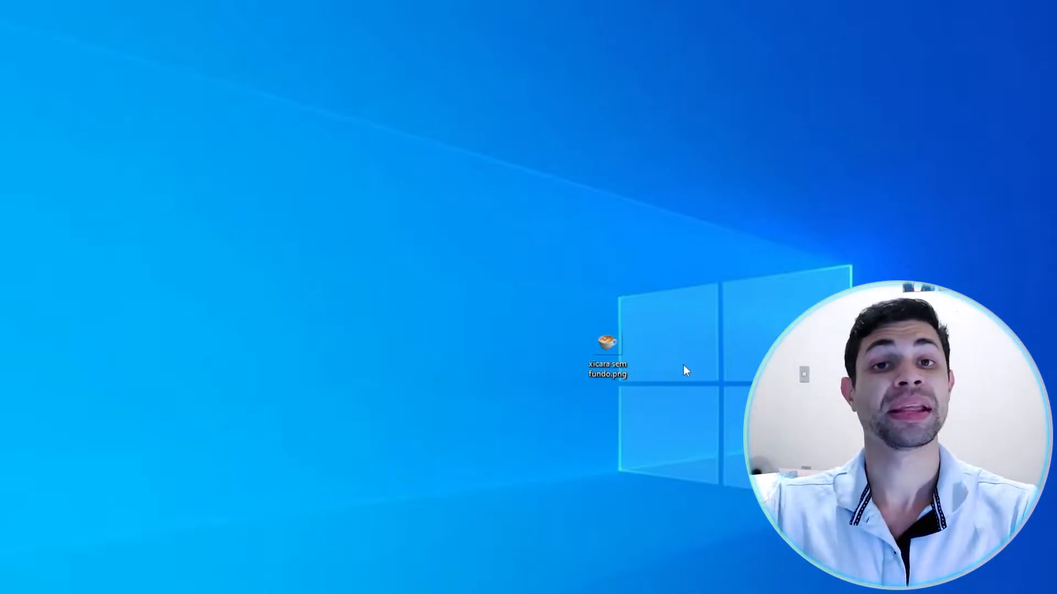
pyautogui.moveTo(612, 332); pyautogui.dragTo(451, 270)
# Open xicara sem fundo.png in the image viewer to check the cutout, and close the viewer.
pyautogui.doubleClick(471, 269)
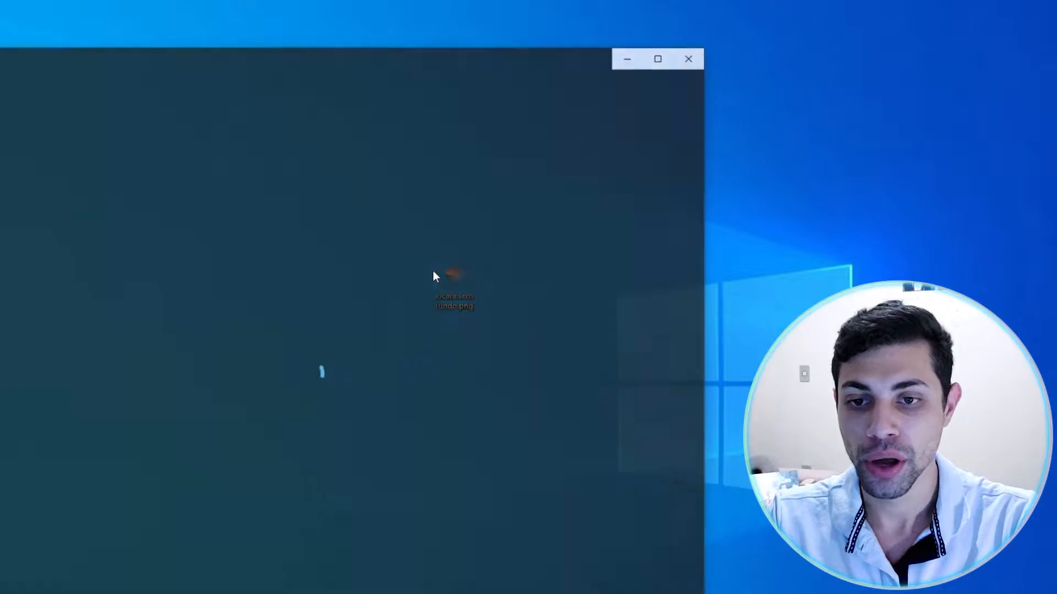
pyautogui.moveTo(190, 58); pyautogui.dragTo(378, 21)
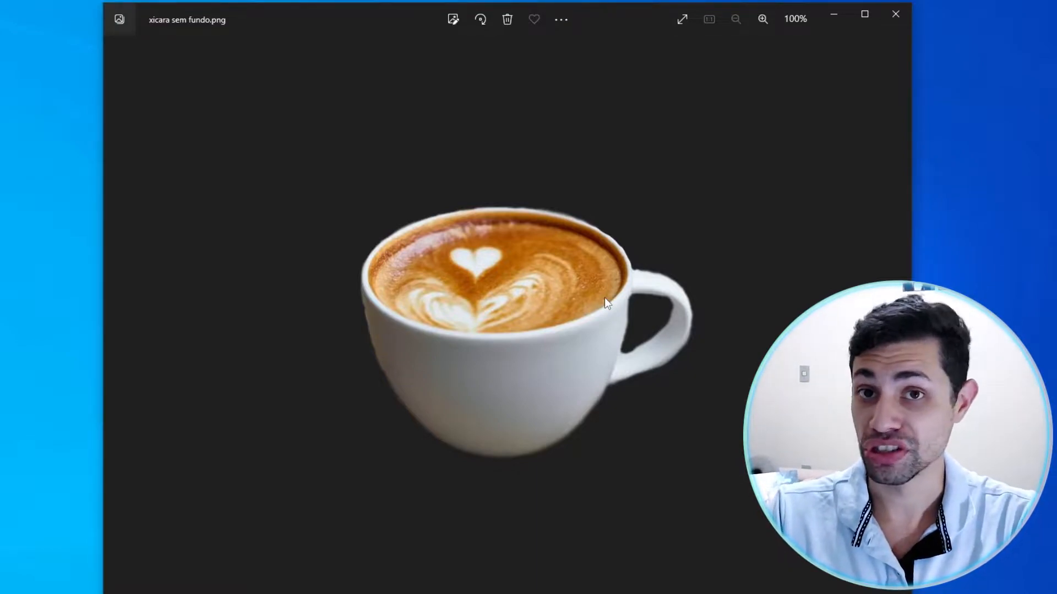
pyautogui.click(895, 14)
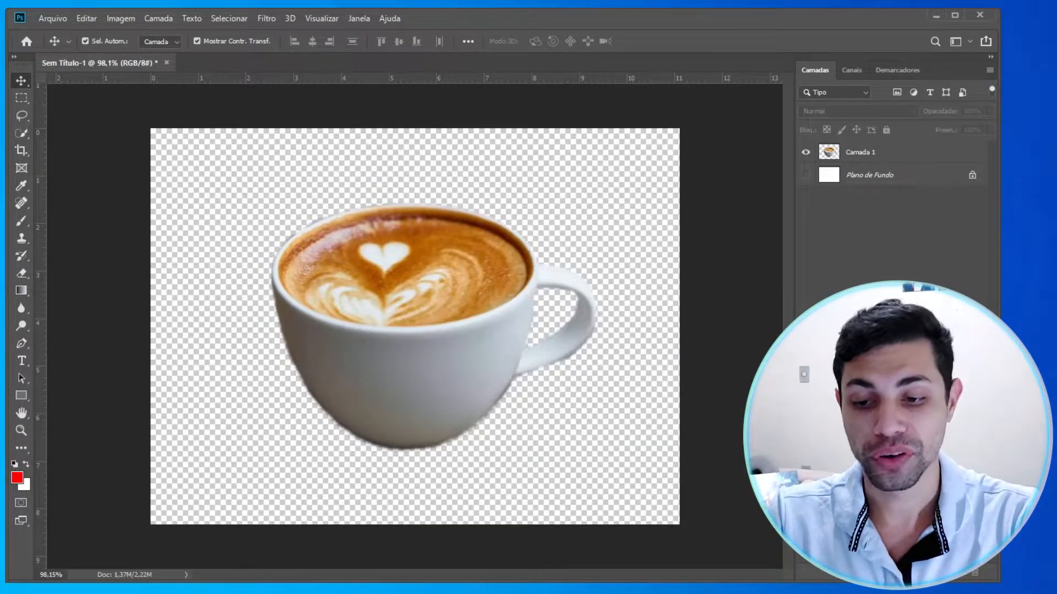
# Switch to Chrome and search Google Images for "grãos de café".
pyautogui.hotkey('alt', 'Tab')
pyautogui.scroll(5, 319, 344)
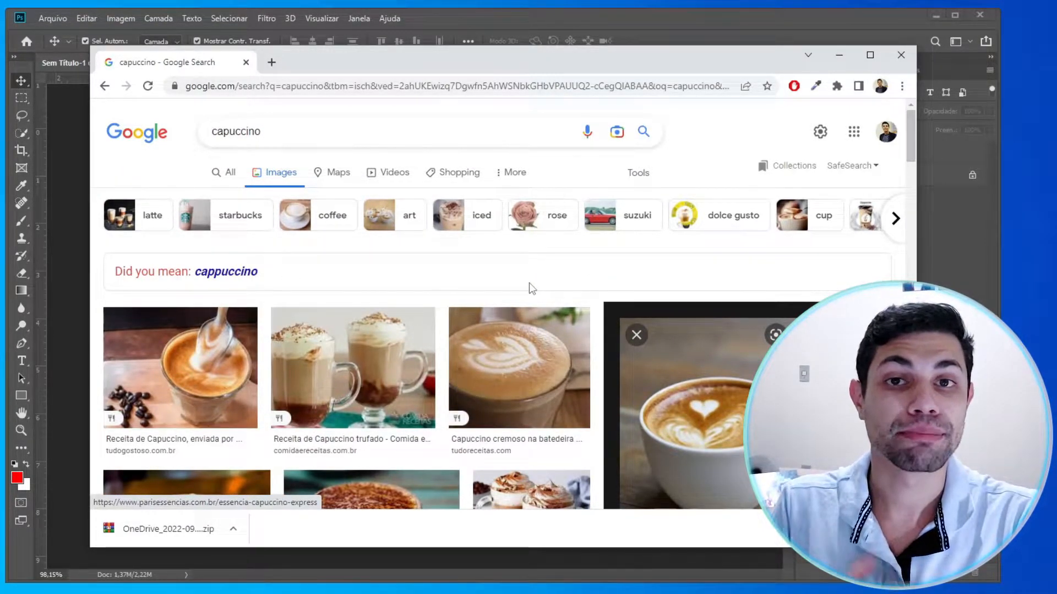
pyautogui.click(452, 126)
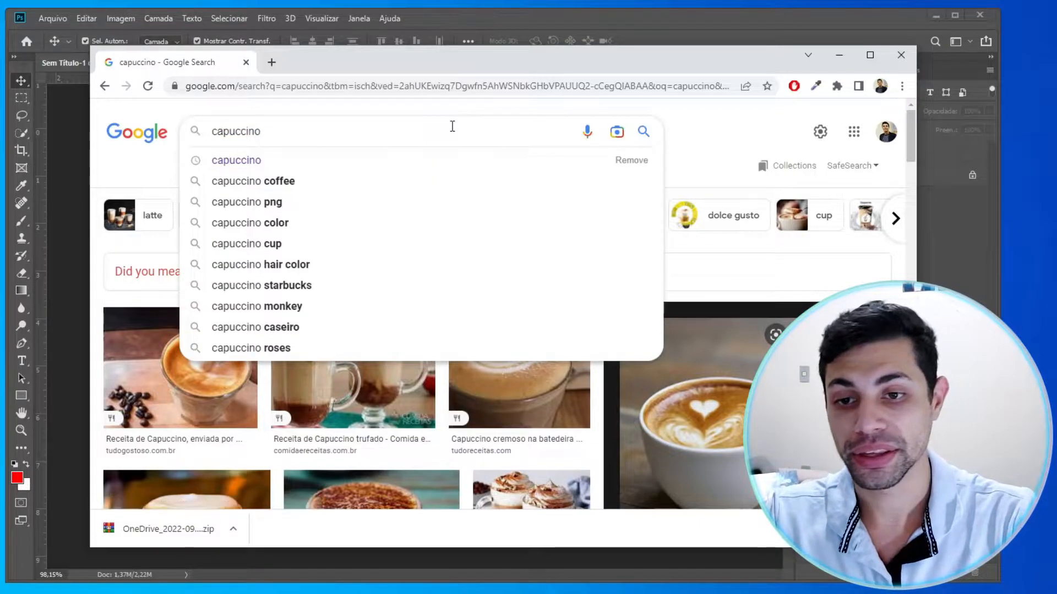
pyautogui.hotkey('ctrl', 'a')
pyautogui.write('grão')
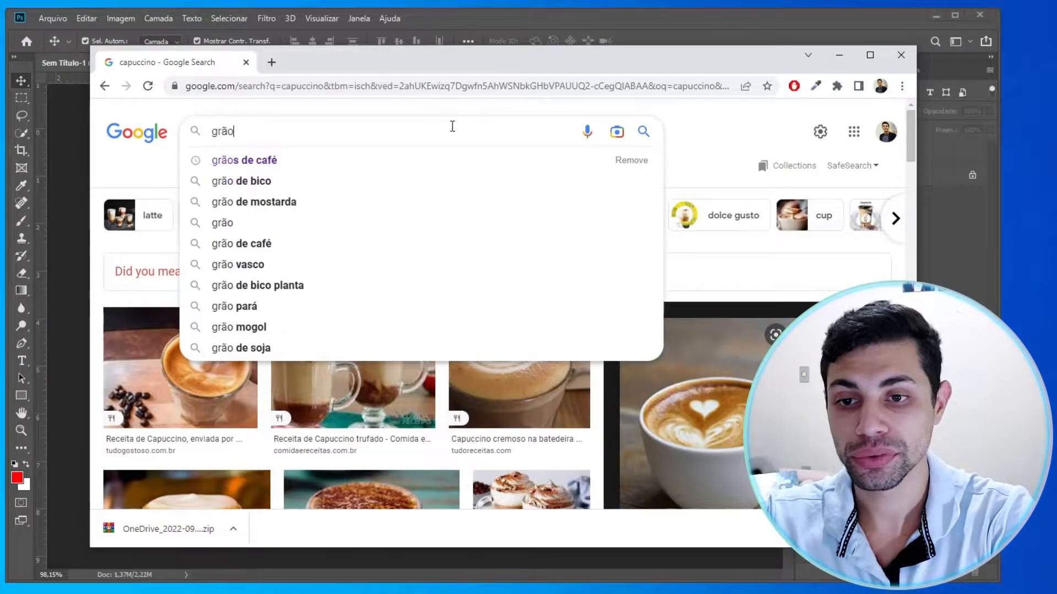
pyautogui.press('Down')
pyautogui.press('Return')
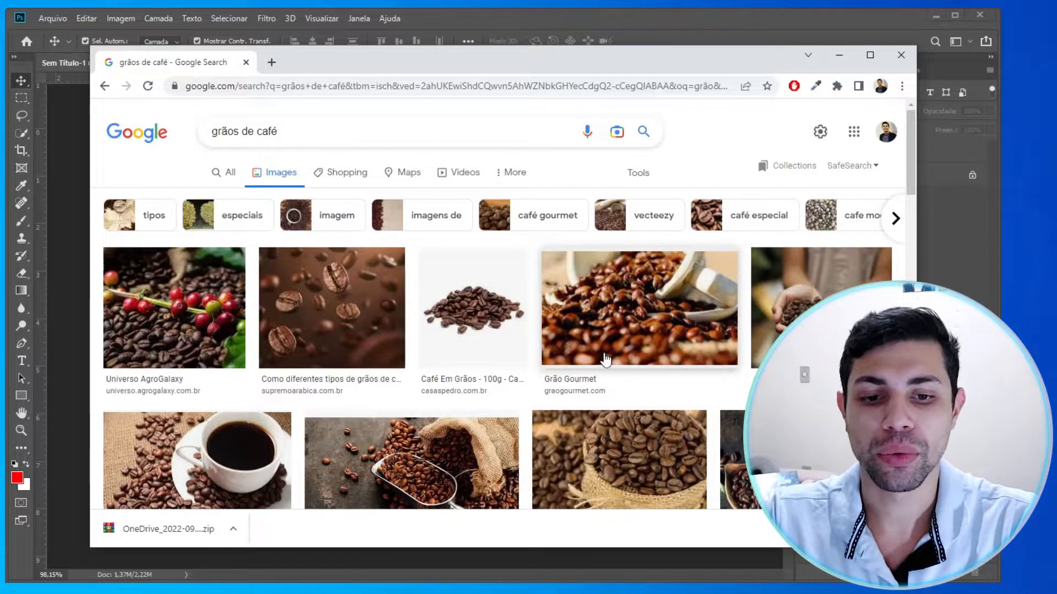
# Browse the results, open the Supremo Arábica picture of falling coffee beans on brown, and copy its image.
pyautogui.scroll(-3, 602, 360)
pyautogui.scroll(-2, 597, 349)
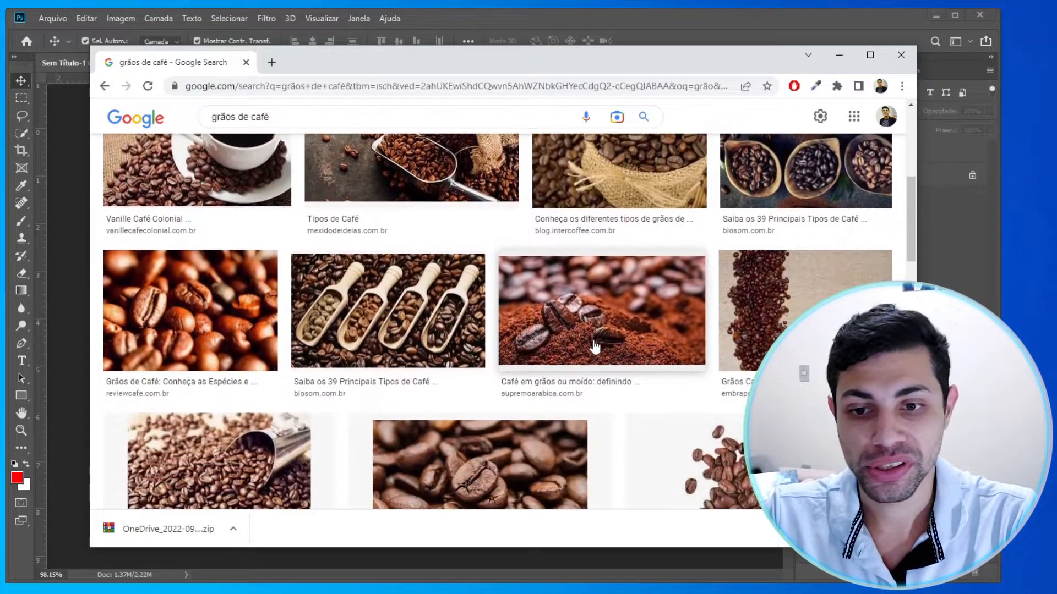
pyautogui.scroll(-2, 567, 319)
pyautogui.scroll(-3, 564, 316)
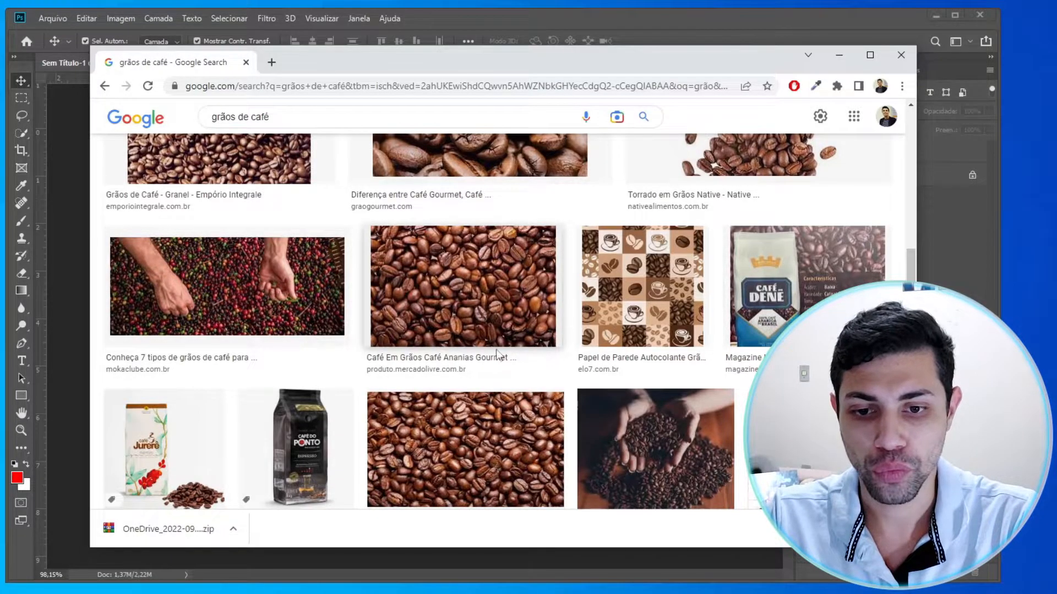
pyautogui.scroll(10, 553, 336)
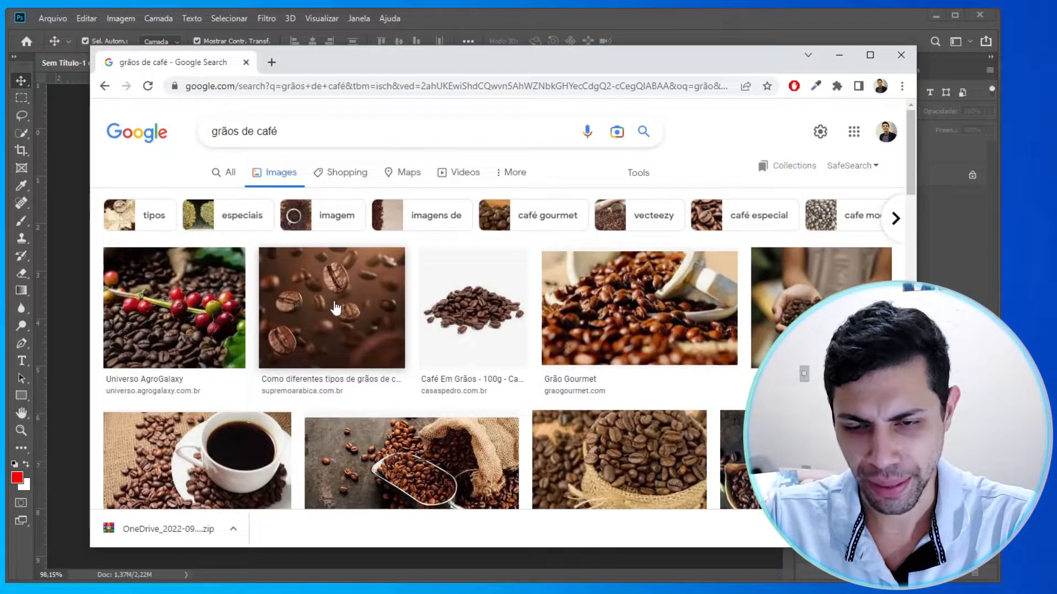
pyautogui.click(337, 306)
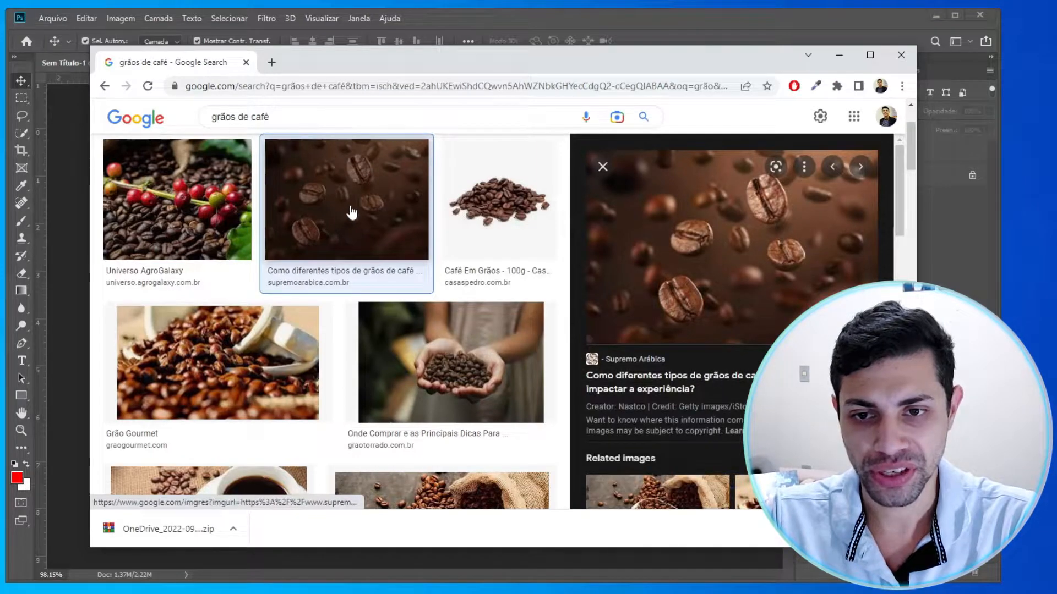
pyautogui.rightClick(688, 255)
pyautogui.click(667, 64)
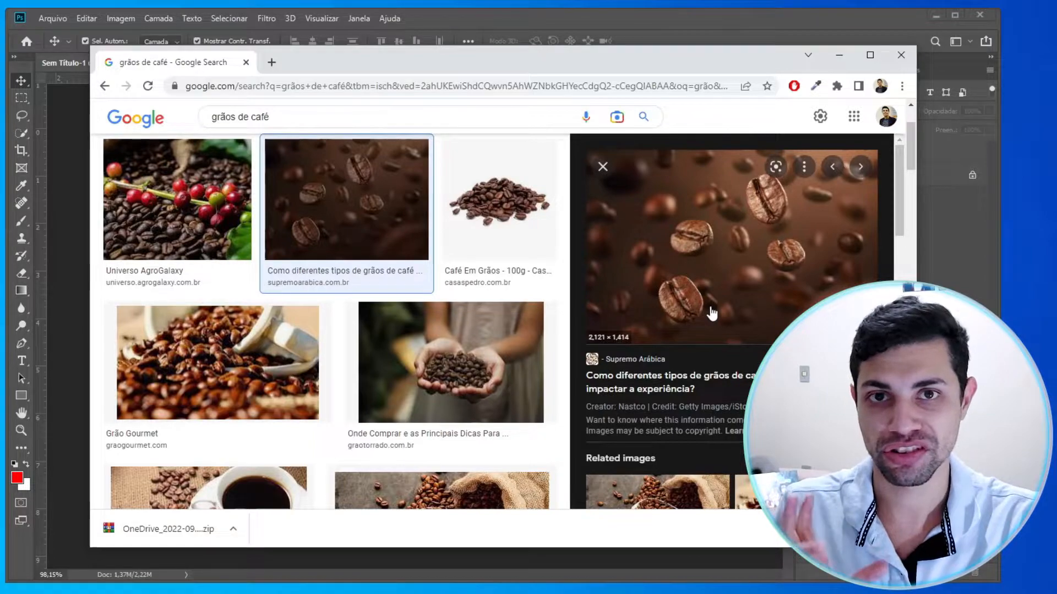
pyautogui.rightClick(686, 232)
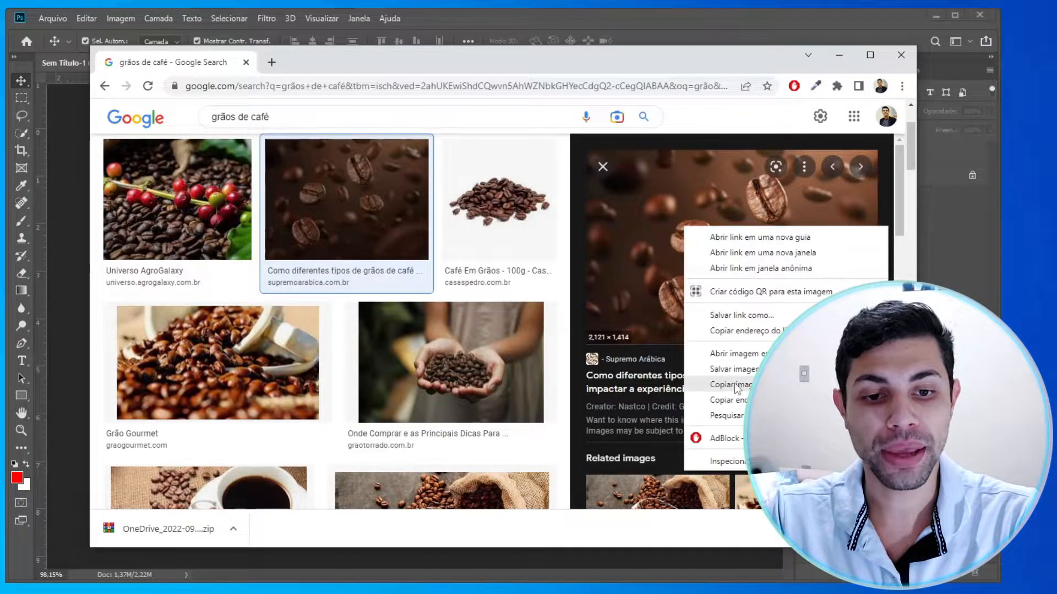
pyautogui.click(721, 384)
# Switch to Photoshop, paste the copied coffee bean image, and scale it to about 44.5% so it covers the whole canvas.
pyautogui.click(839, 56)
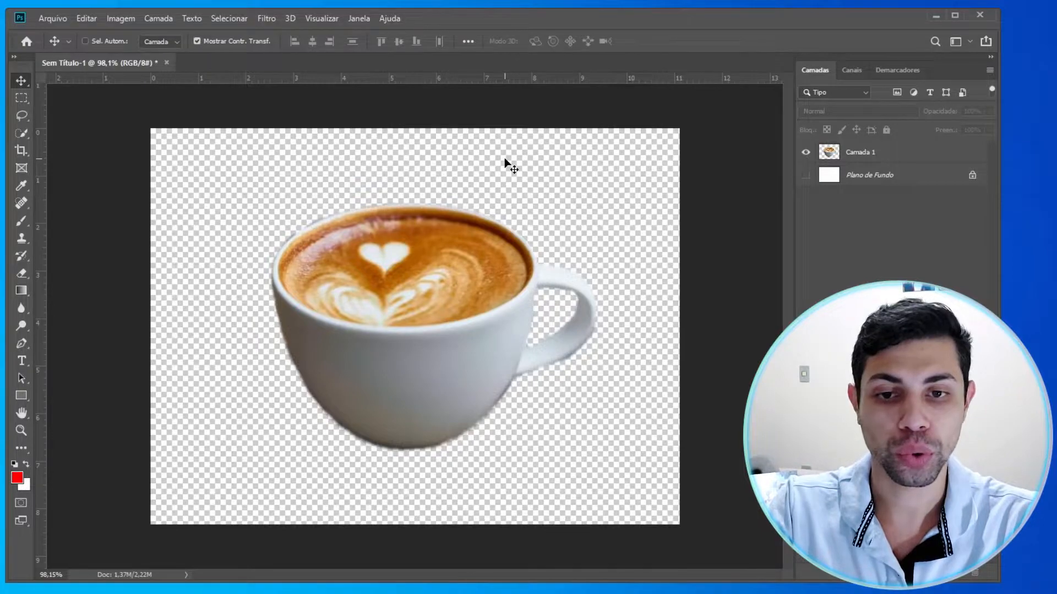
pyautogui.hotkey('ctrl', 'v')
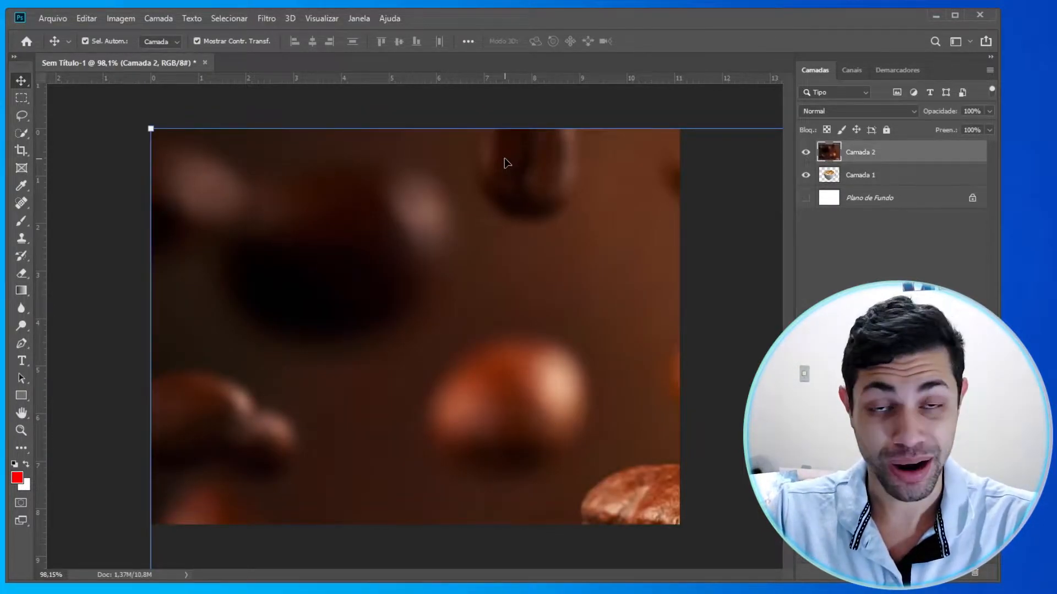
pyautogui.moveTo(156, 127); pyautogui.dragTo(351, 253)
pyautogui.moveTo(730, 139); pyautogui.dragTo(679, 171)
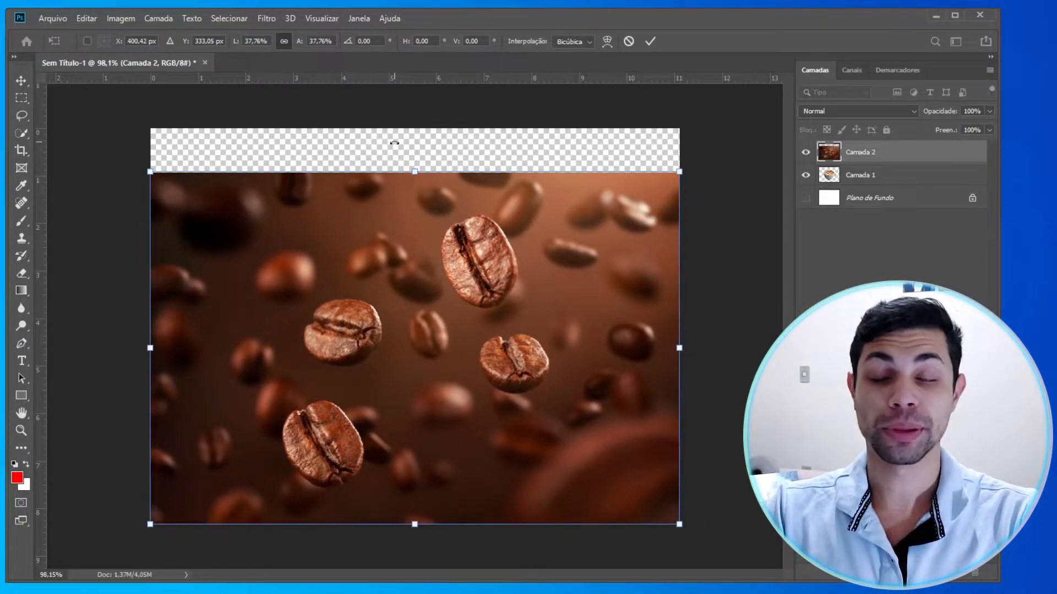
pyautogui.moveTo(681, 175); pyautogui.dragTo(792, 125)
pyautogui.moveTo(603, 283); pyautogui.dragTo(569, 295)
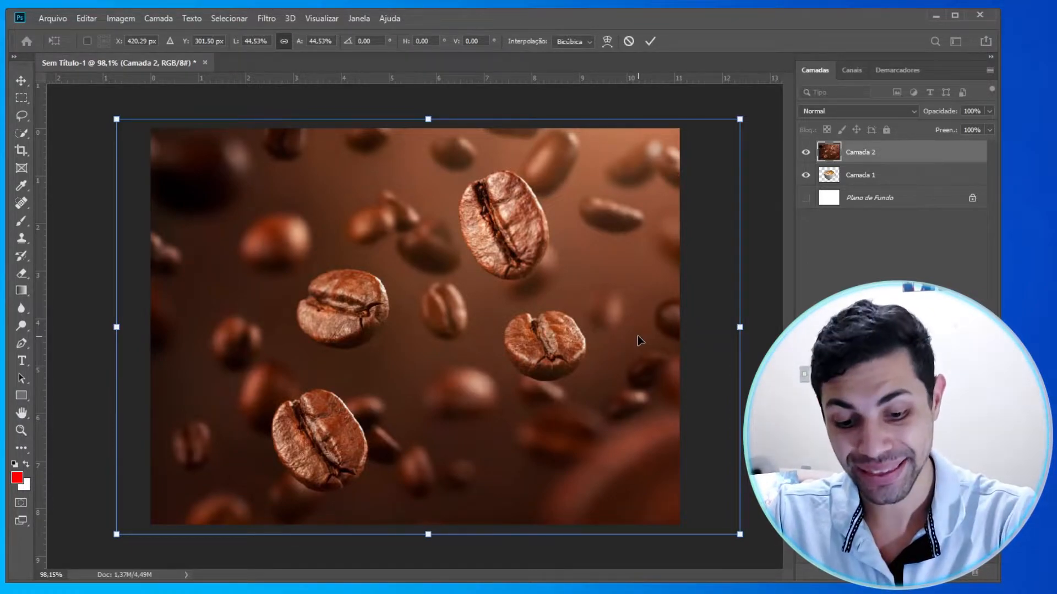
pyautogui.press('Return')
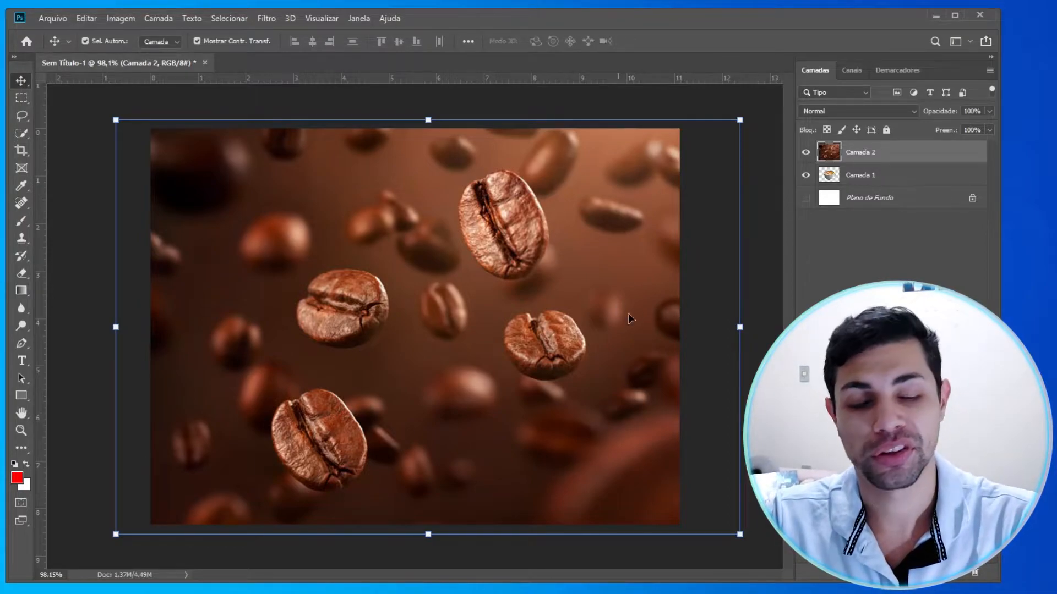
# Move the coffee cup layer Camada 1 above the coffee bean layer Camada 2.
pyautogui.click(821, 174)
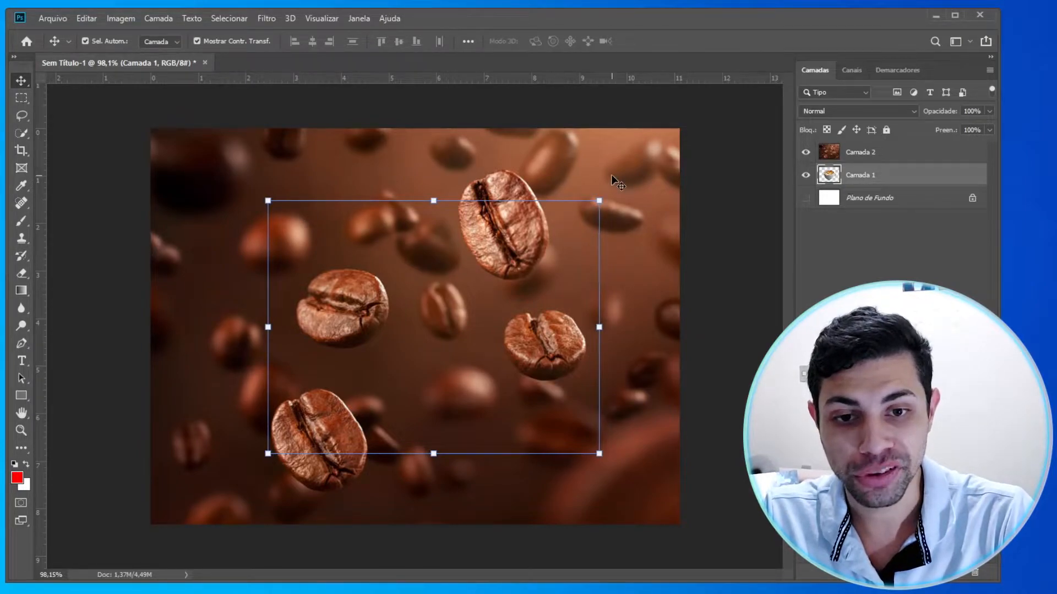
pyautogui.click(881, 157)
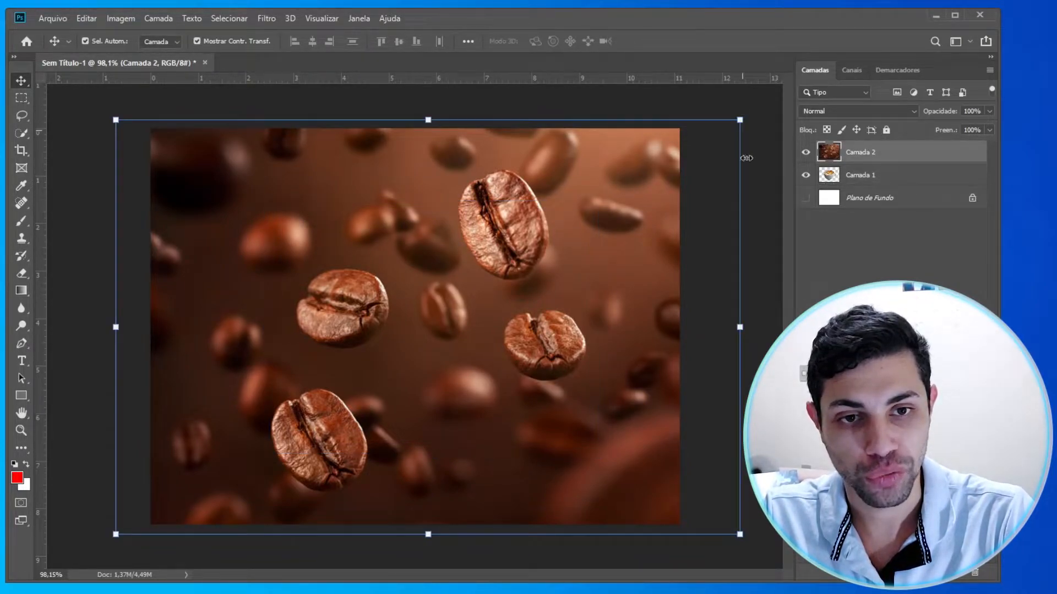
pyautogui.click(878, 179)
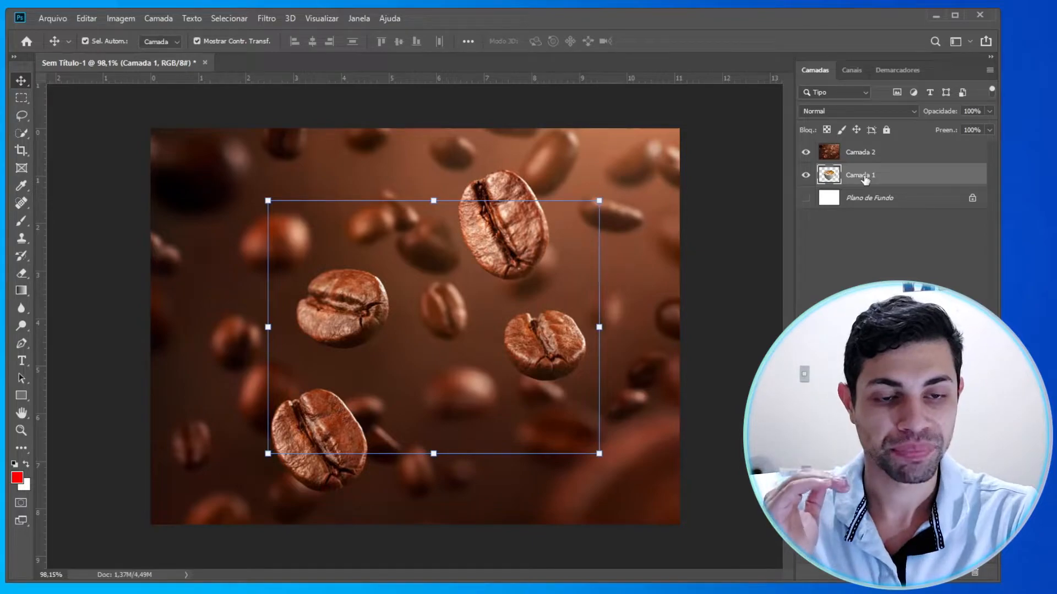
pyautogui.moveTo(865, 179); pyautogui.dragTo(862, 152)
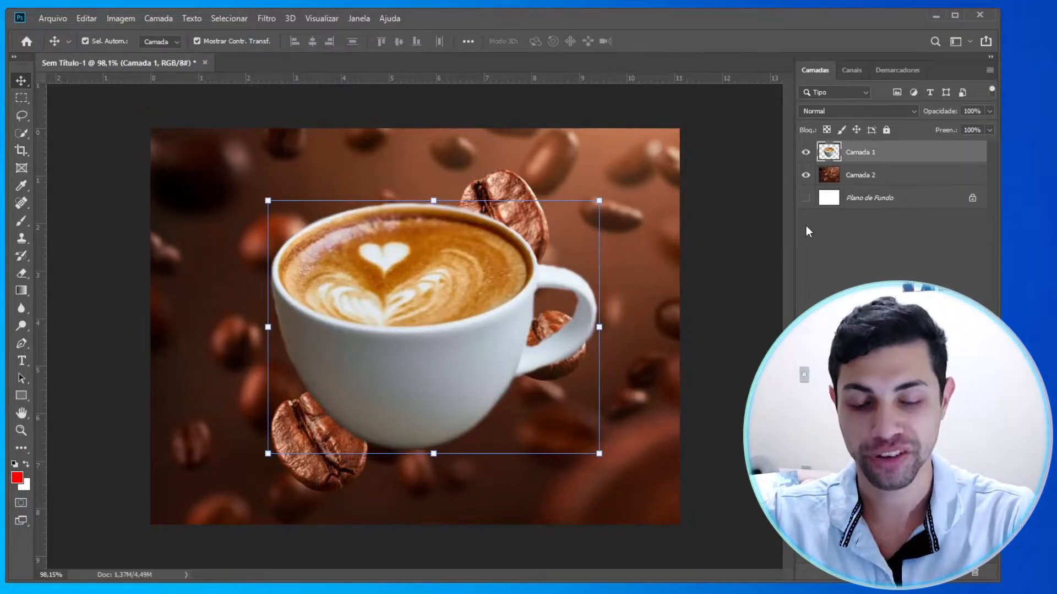
# Enlarge the coffee cup proportionally to about 104% over the bean background.
pyautogui.moveTo(405, 302); pyautogui.dragTo(369, 308)
pyautogui.hotkey('ctrl', 't')
pyautogui.moveTo(589, 193)
pyautogui.mouseDown()
pyautogui.moveTo(631, 160)
pyautogui.moveTo(678, 146)
pyautogui.moveTo(556, 208)
pyautogui.moveTo(597, 186)
pyautogui.mouseUp()
pyautogui.moveTo(472, 242)
pyautogui.mouseDown()
pyautogui.moveTo(424, 279)
pyautogui.moveTo(473, 245)
pyautogui.mouseUp()
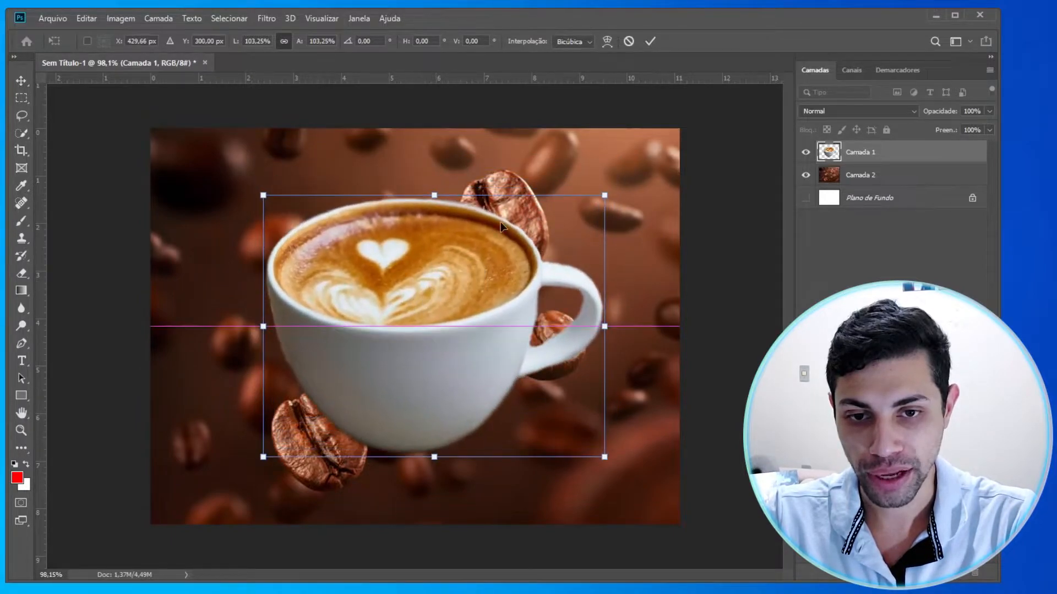
pyautogui.moveTo(613, 193); pyautogui.dragTo(608, 192)
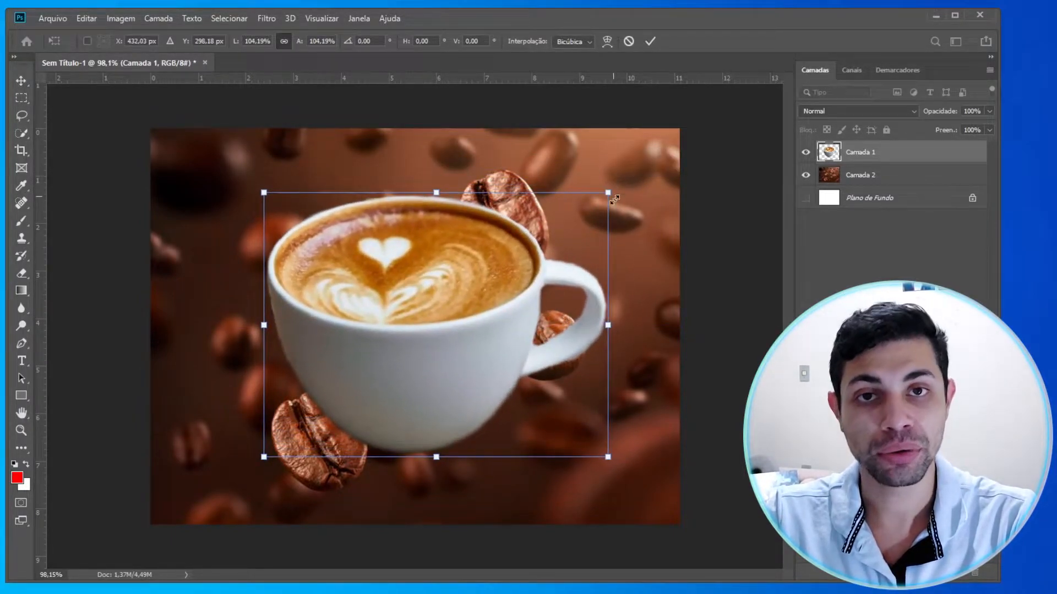
pyautogui.press('Return')
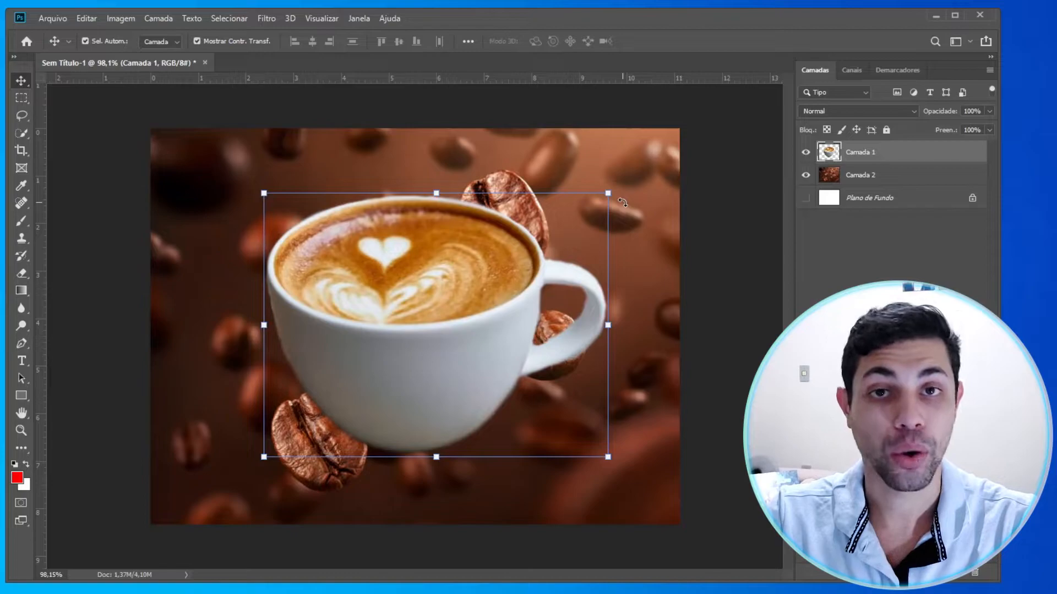
# Scale the cup down to about 95%, position it near the centre of the canvas, and deselect the layer.
pyautogui.moveTo(408, 281); pyautogui.dragTo(393, 300)
pyautogui.moveTo(593, 212); pyautogui.dragTo(579, 224)
pyautogui.moveTo(380, 355); pyautogui.dragTo(385, 330)
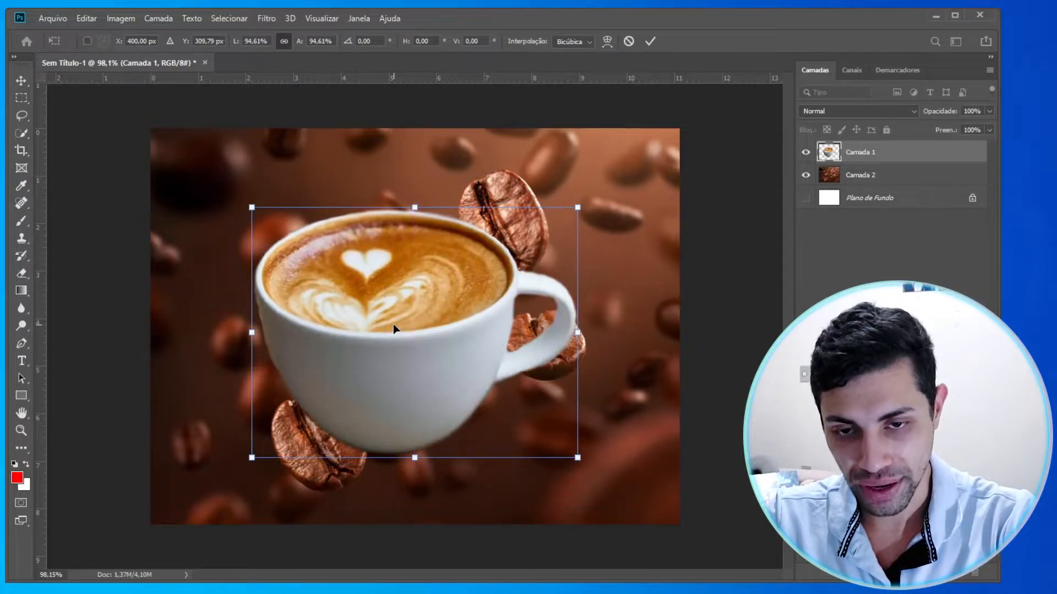
pyautogui.press('Return')
pyautogui.moveTo(394, 324)
pyautogui.mouseDown()
pyautogui.moveTo(417, 323)
pyautogui.moveTo(398, 323)
pyautogui.mouseUp()
pyautogui.click(753, 325)
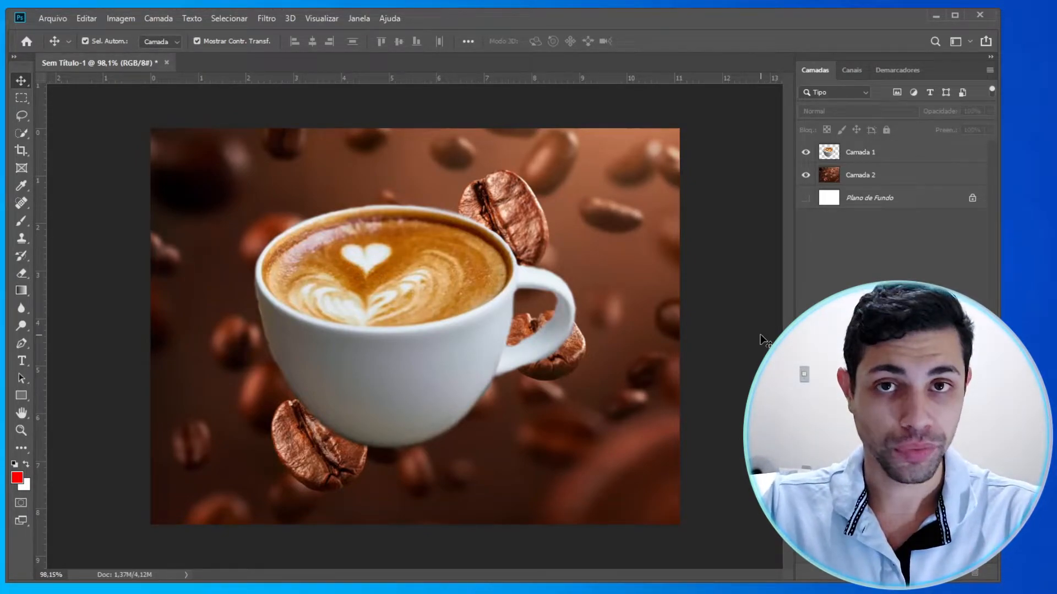
# Try a Gaussian Blur with a radius of 8.0 pixels on the coffee bean layer Camada 2.
pyautogui.click(837, 179)
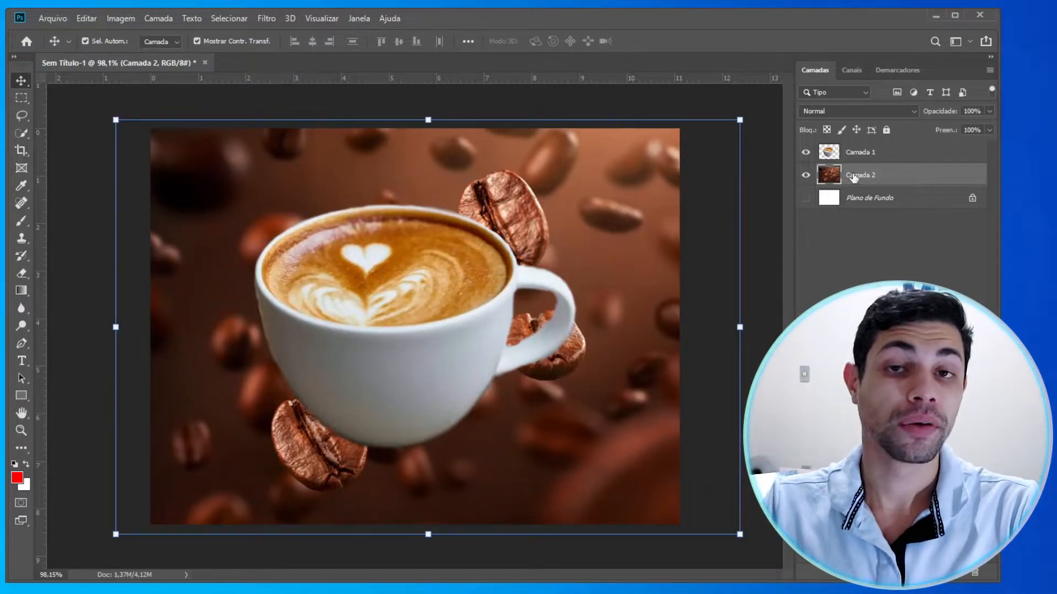
pyautogui.click(265, 22)
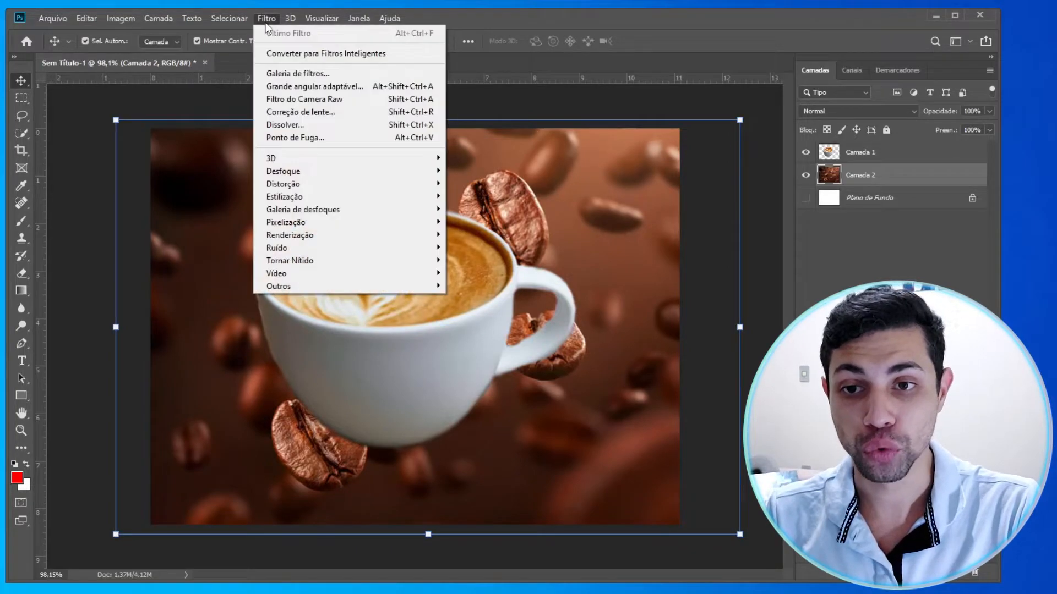
pyautogui.moveTo(278, 175)
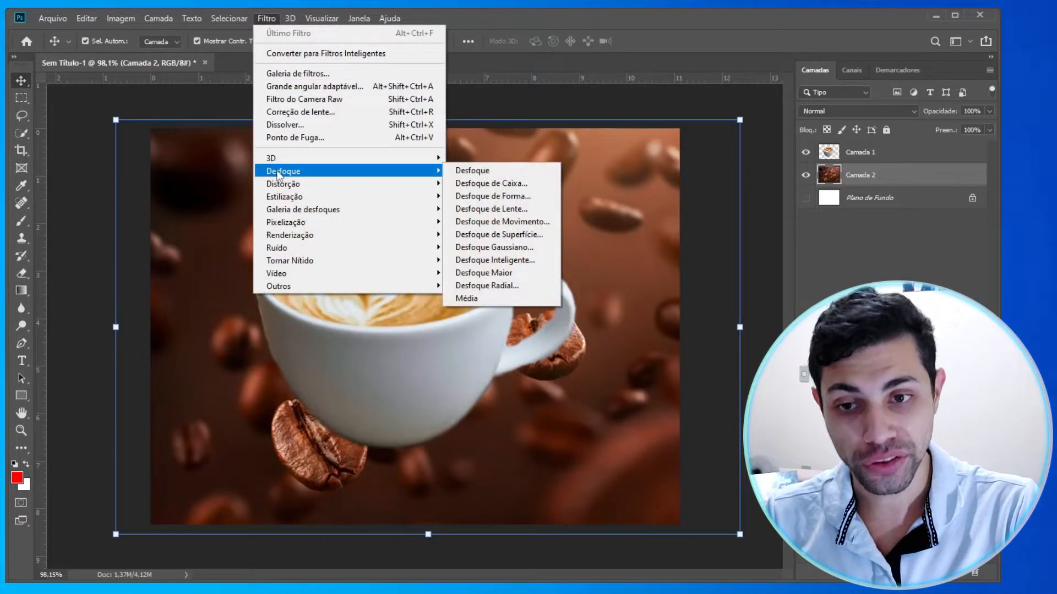
pyautogui.click(502, 251)
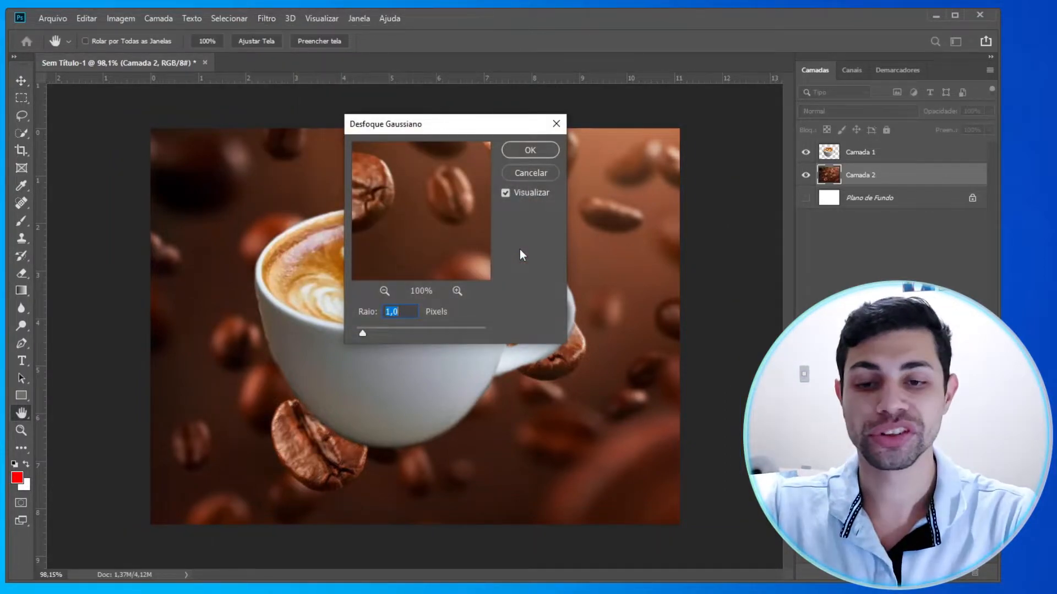
pyautogui.moveTo(385, 129); pyautogui.dragTo(734, 168)
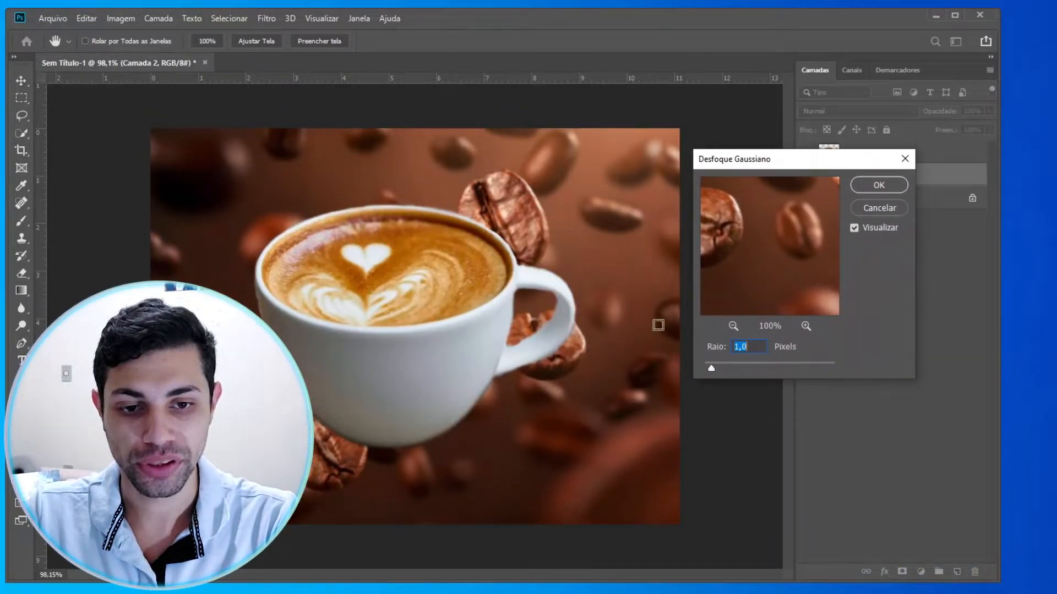
pyautogui.moveTo(711, 368); pyautogui.dragTo(750, 366)
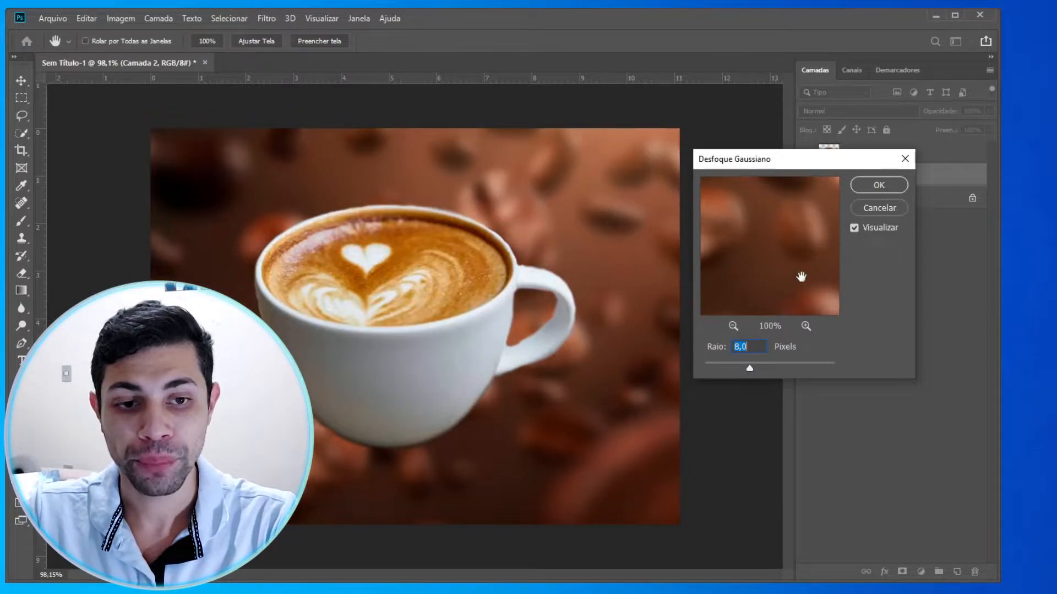
pyautogui.click(880, 211)
# Try a Motion Blur at angle 0 on the coffee bean layer, comparing distances from 26 to 145 pixels.
pyautogui.click(269, 17)
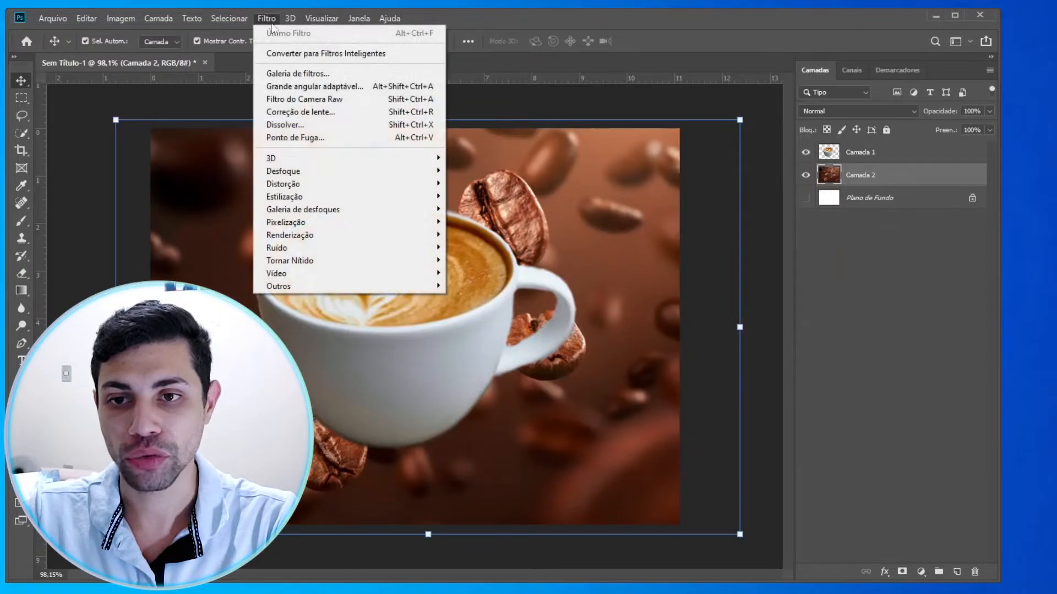
pyautogui.moveTo(410, 171)
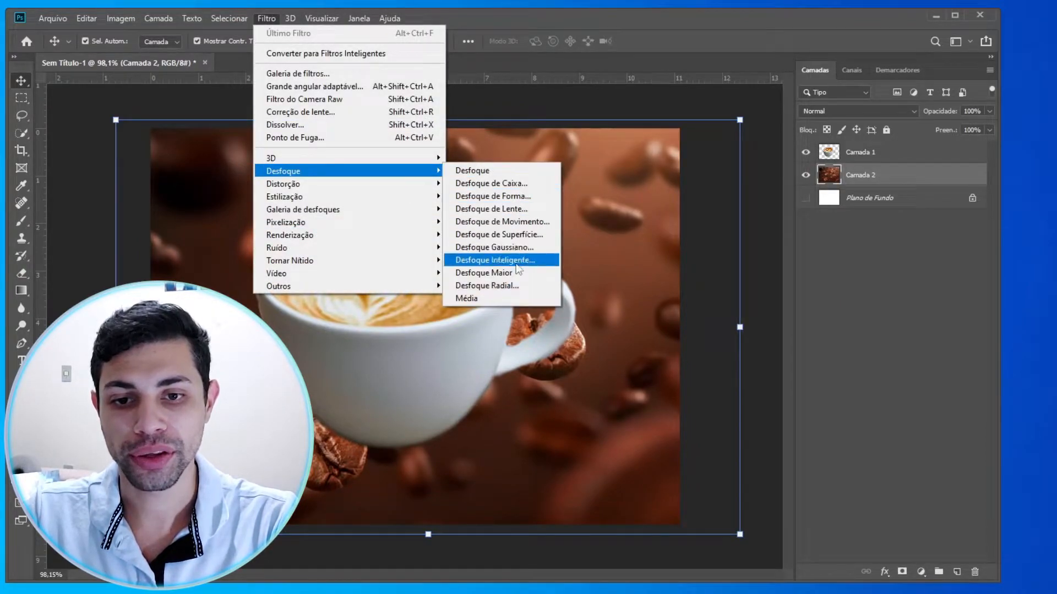
pyautogui.click(522, 223)
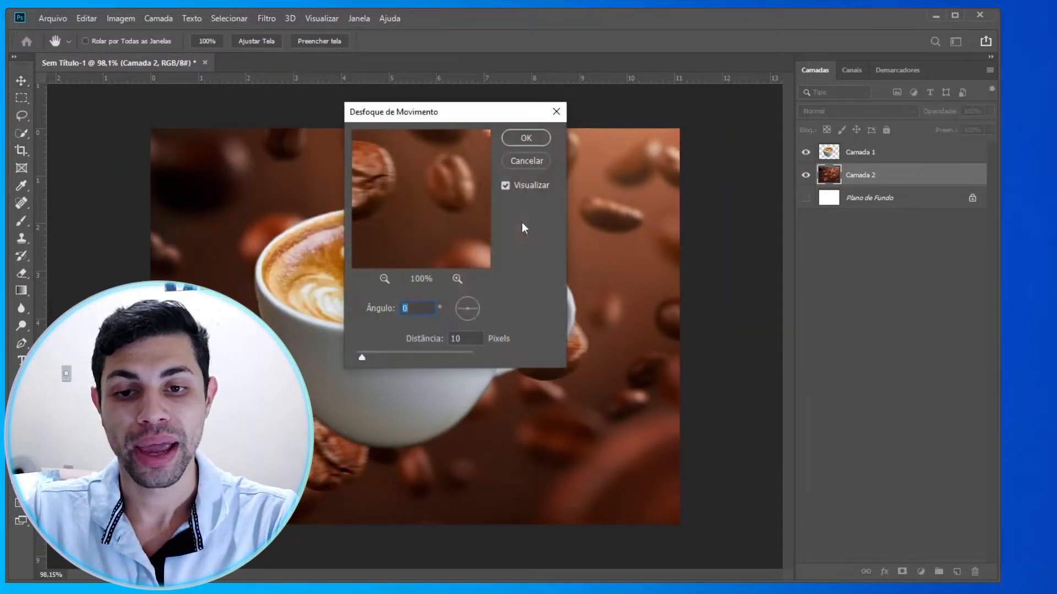
pyautogui.moveTo(422, 117); pyautogui.dragTo(806, 148)
pyautogui.click(758, 388)
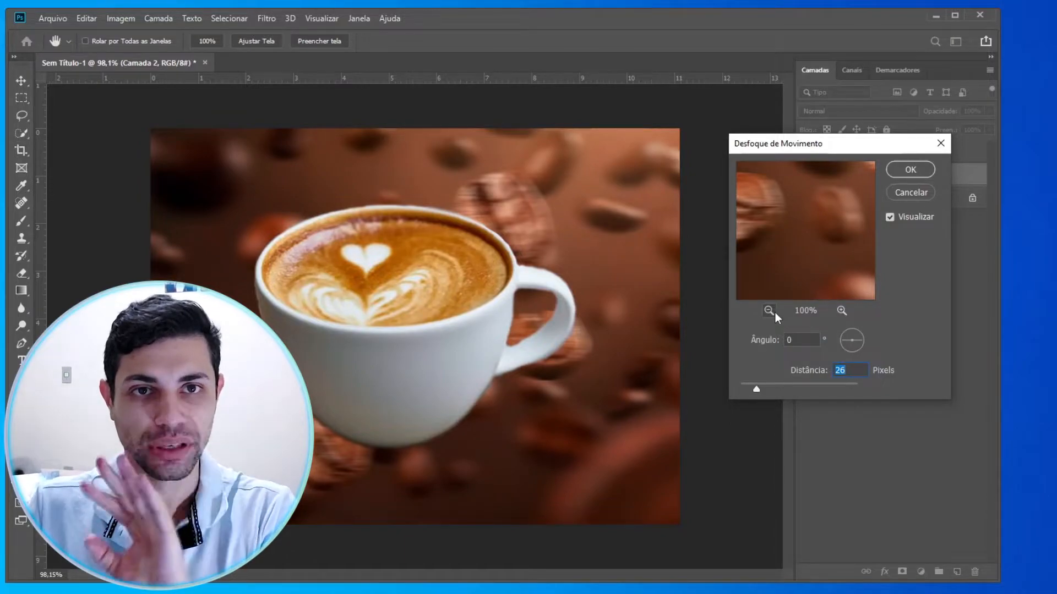
pyautogui.click(774, 388)
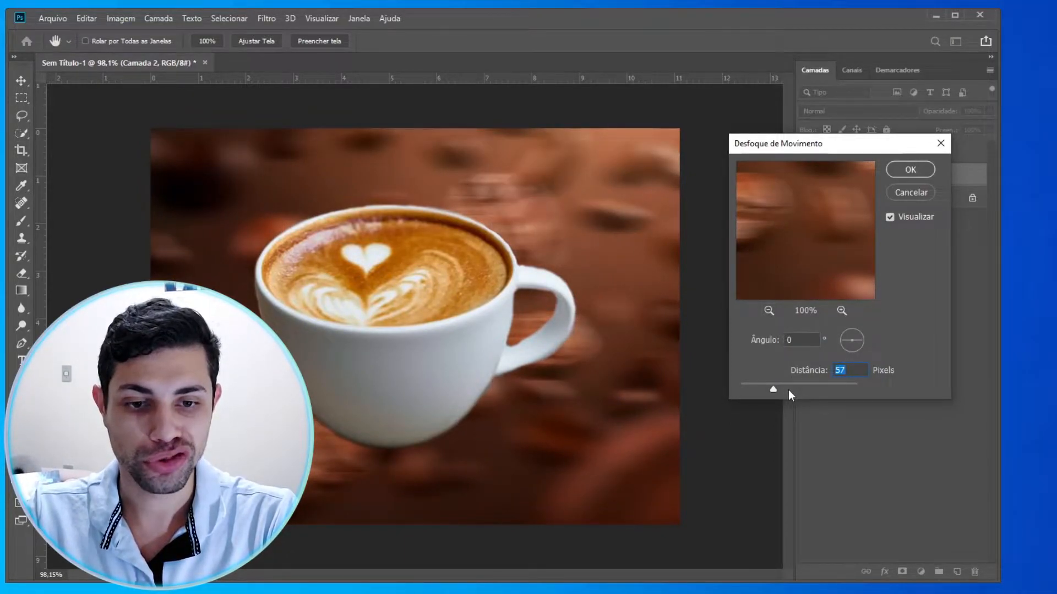
pyautogui.click(767, 388)
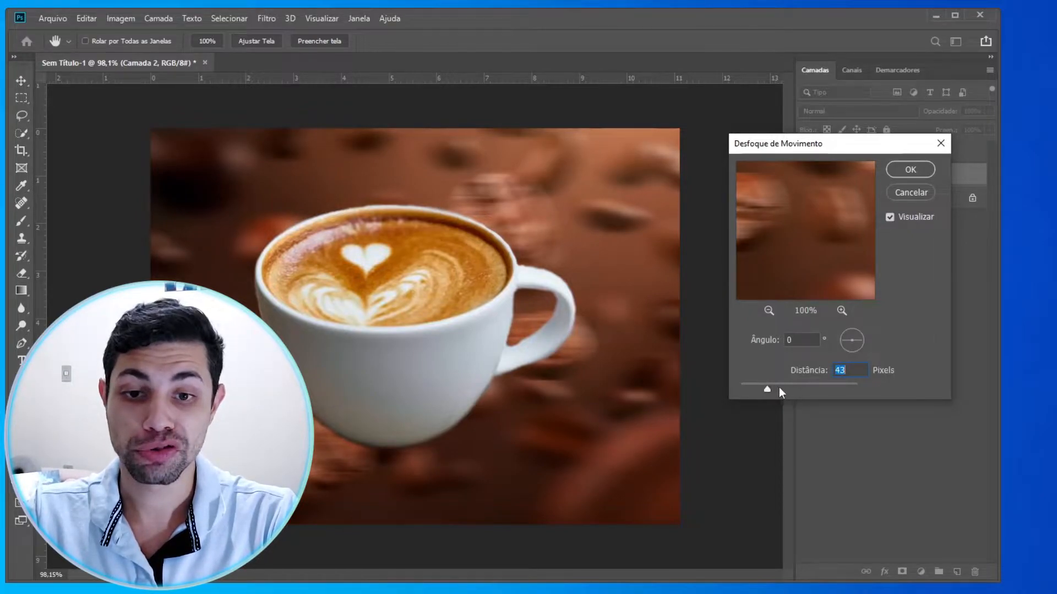
pyautogui.click(786, 389)
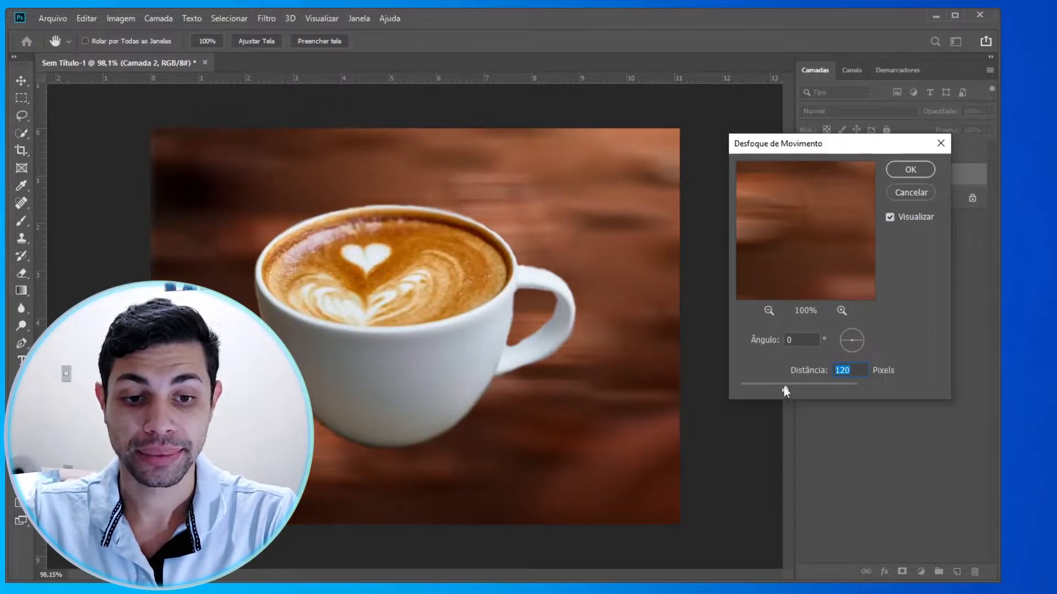
pyautogui.click(774, 387)
pyautogui.click(791, 387)
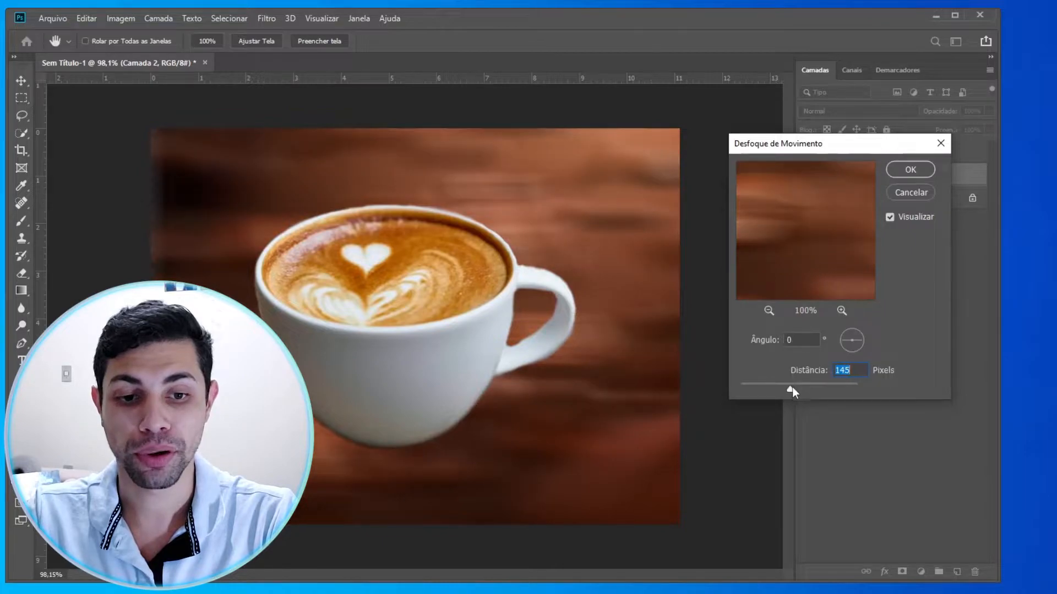
pyautogui.click(775, 388)
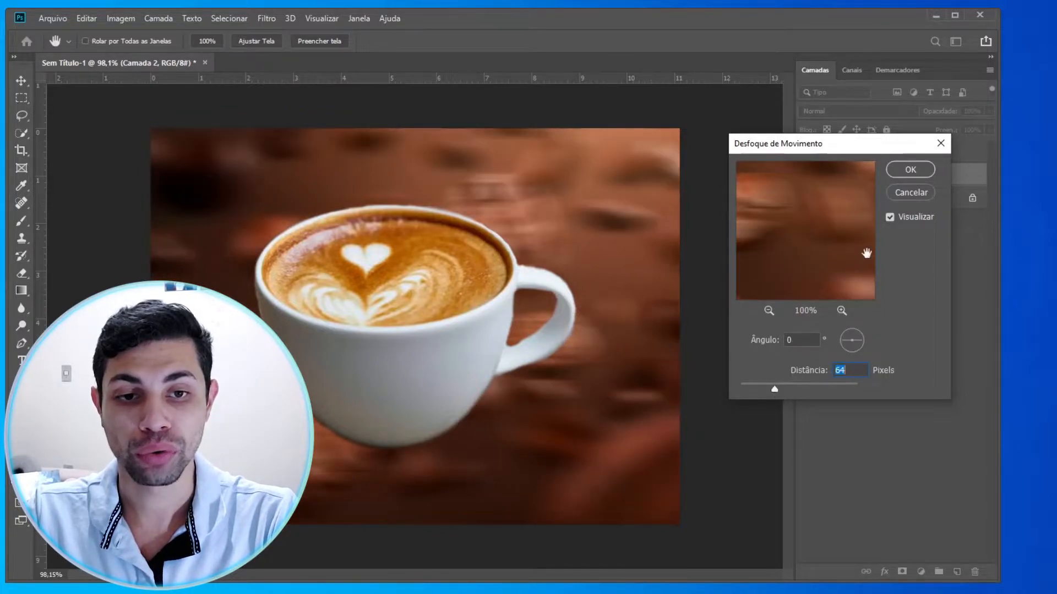
pyautogui.click(925, 198)
# Apply a Gaussian Blur with a radius of 6 pixels to the coffee bean layer Camada 2 and deselect it.
pyautogui.click(275, 19)
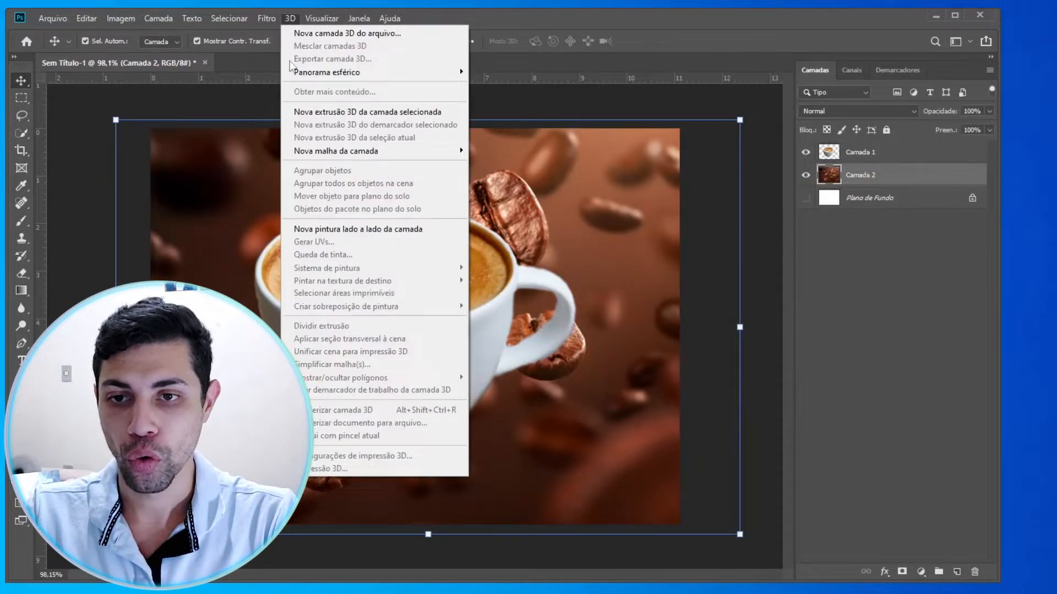
pyautogui.moveTo(266, 18)
pyautogui.moveTo(364, 171)
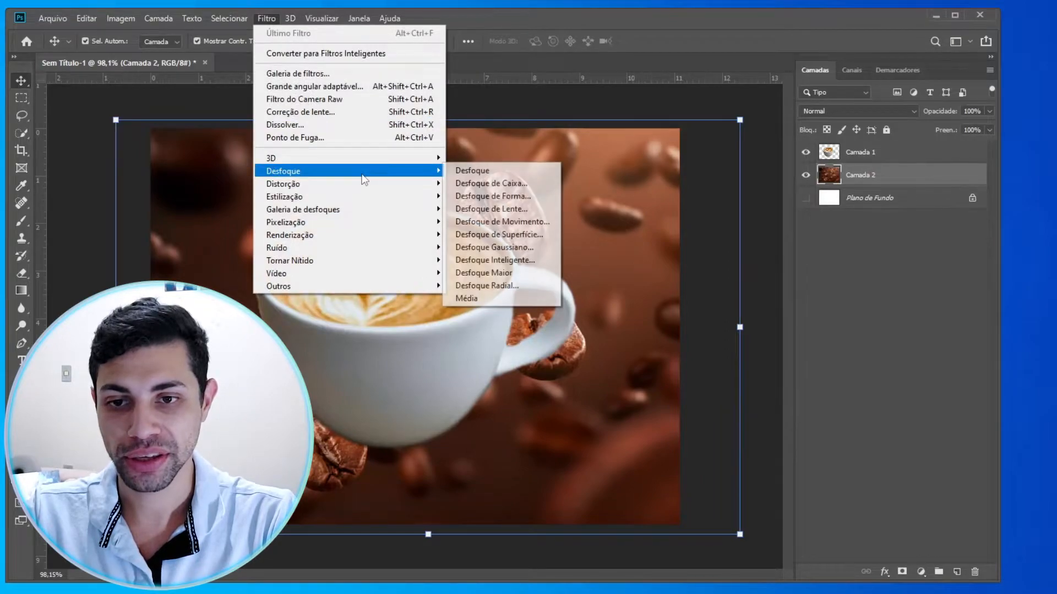
pyautogui.click(510, 248)
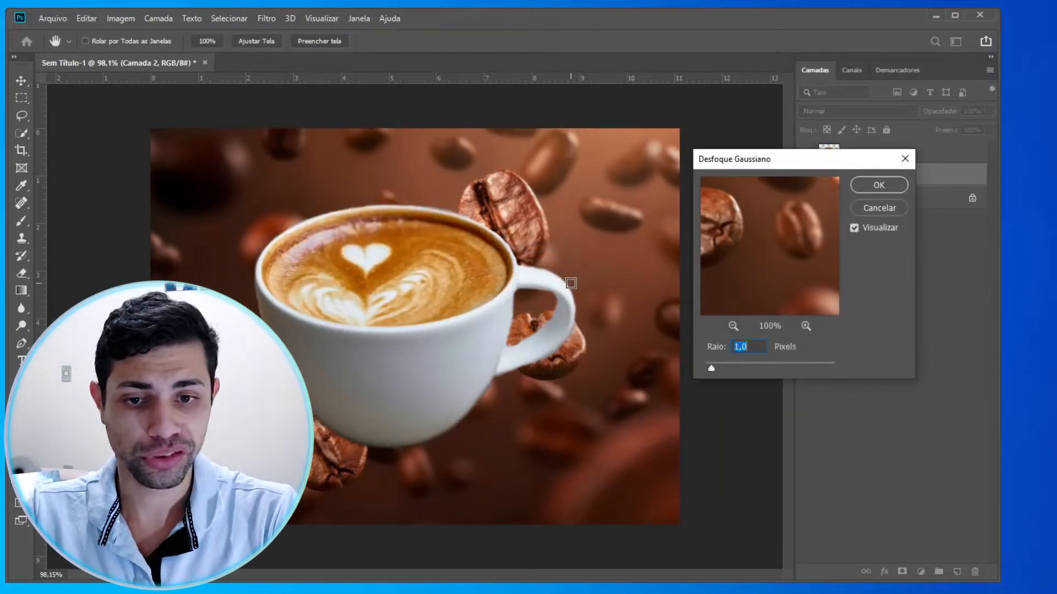
pyautogui.moveTo(746, 164); pyautogui.dragTo(747, 144)
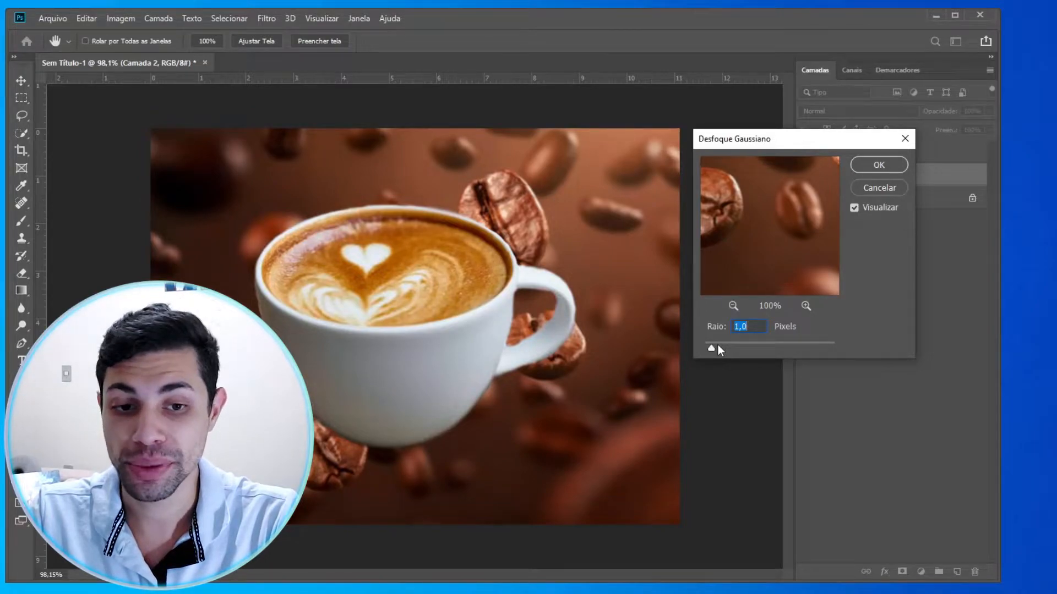
pyautogui.moveTo(718, 346); pyautogui.dragTo(731, 346)
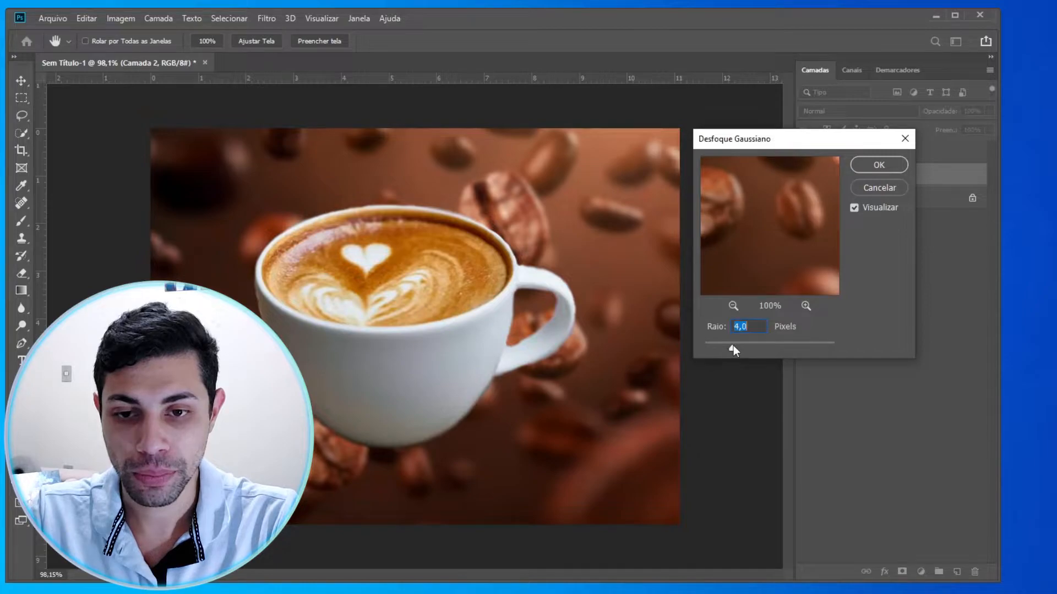
pyautogui.moveTo(743, 350); pyautogui.dragTo(748, 352)
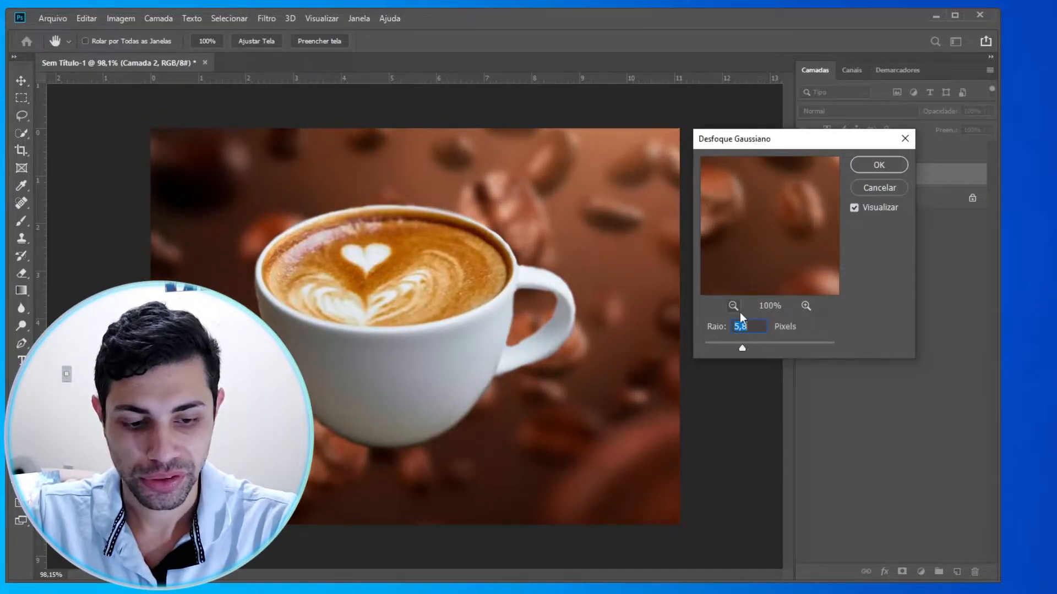
pyautogui.write('6')
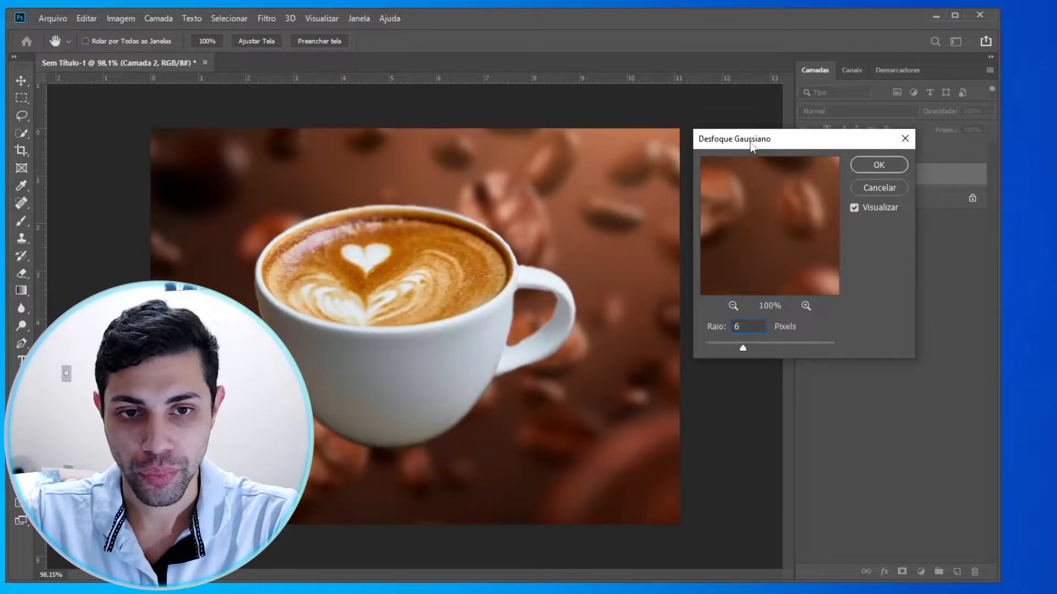
pyautogui.moveTo(751, 138); pyautogui.dragTo(768, 158)
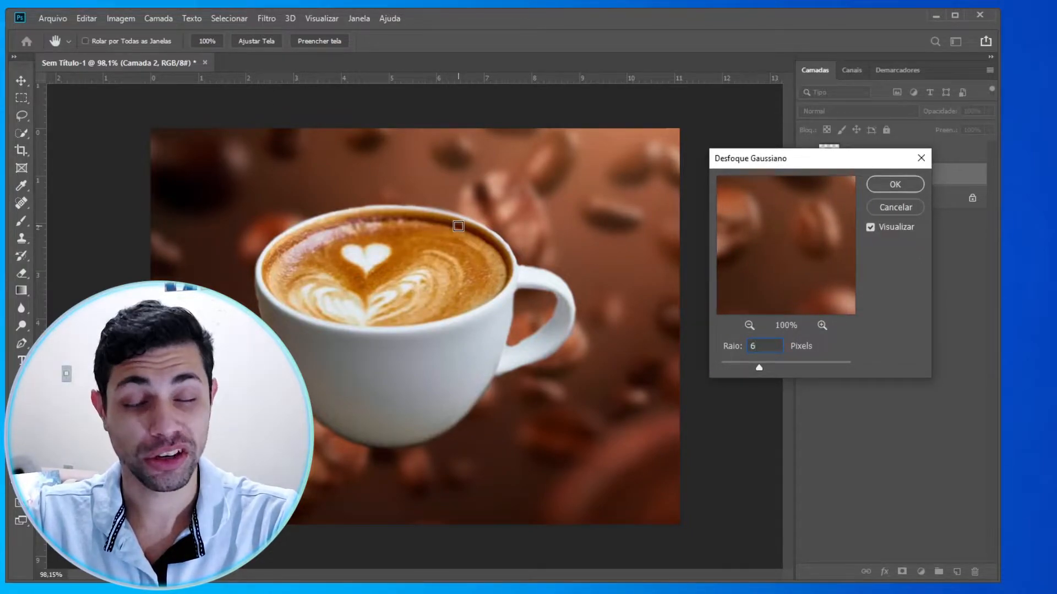
pyautogui.click(899, 186)
pyautogui.click(768, 272)
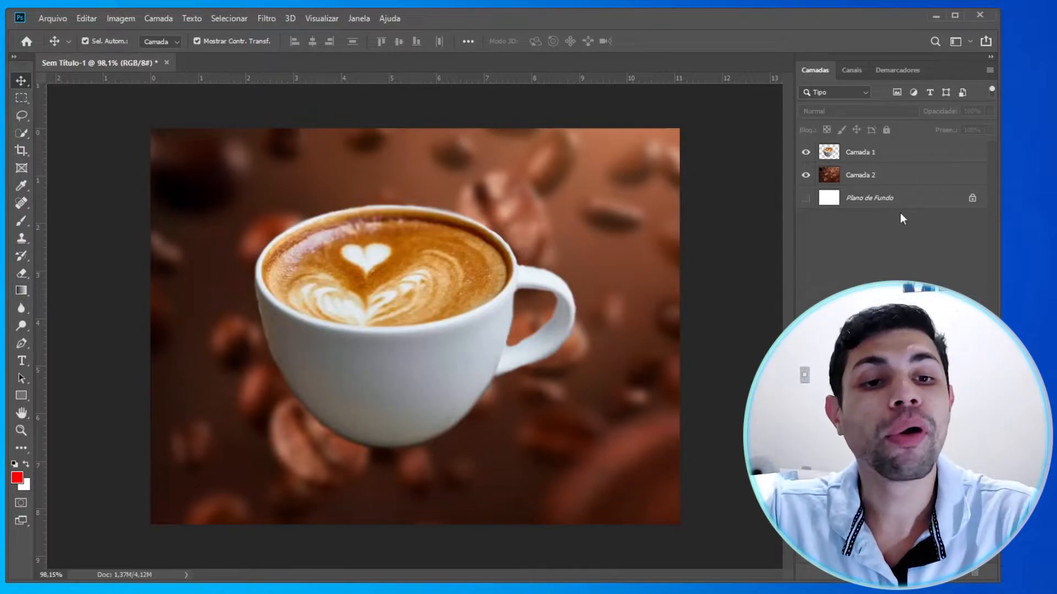
# Duplicate the coffee cup layer Camada 1.
pyautogui.click(896, 176)
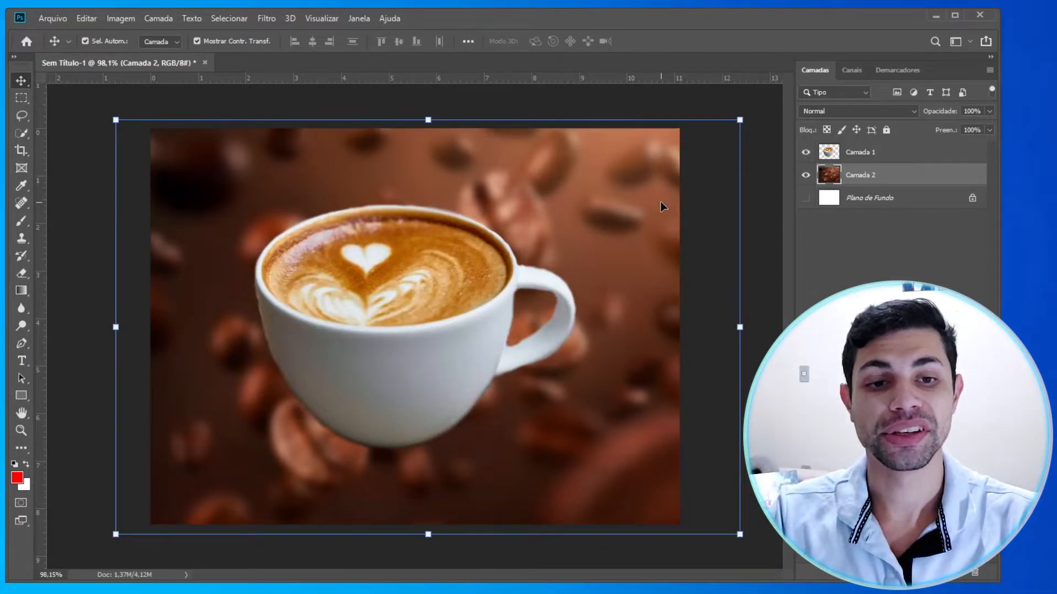
pyautogui.click(889, 155)
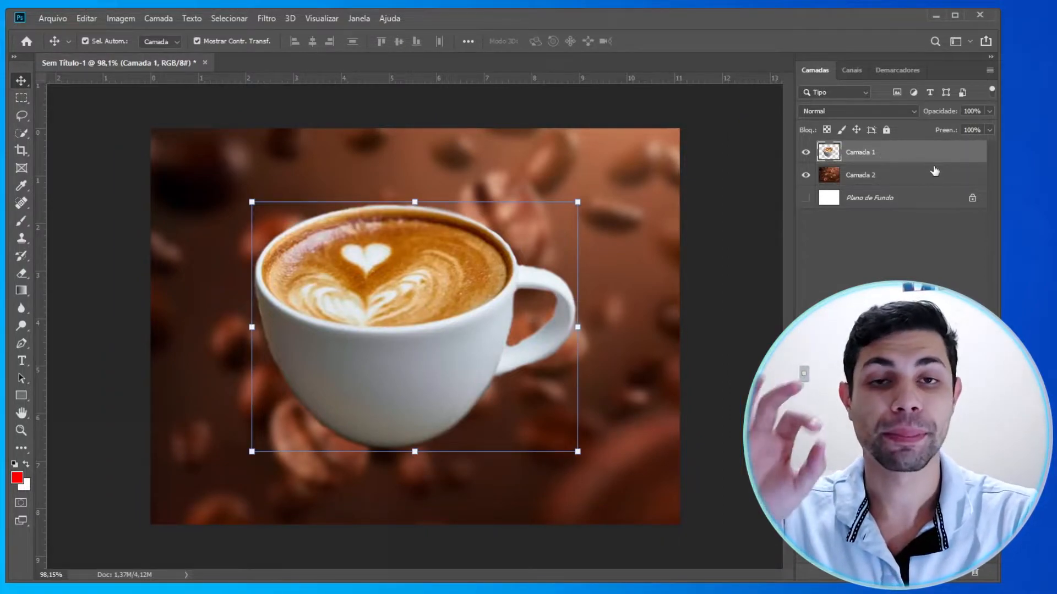
pyautogui.press('ctrl')
pyautogui.hotkey('ctrl', 'j')
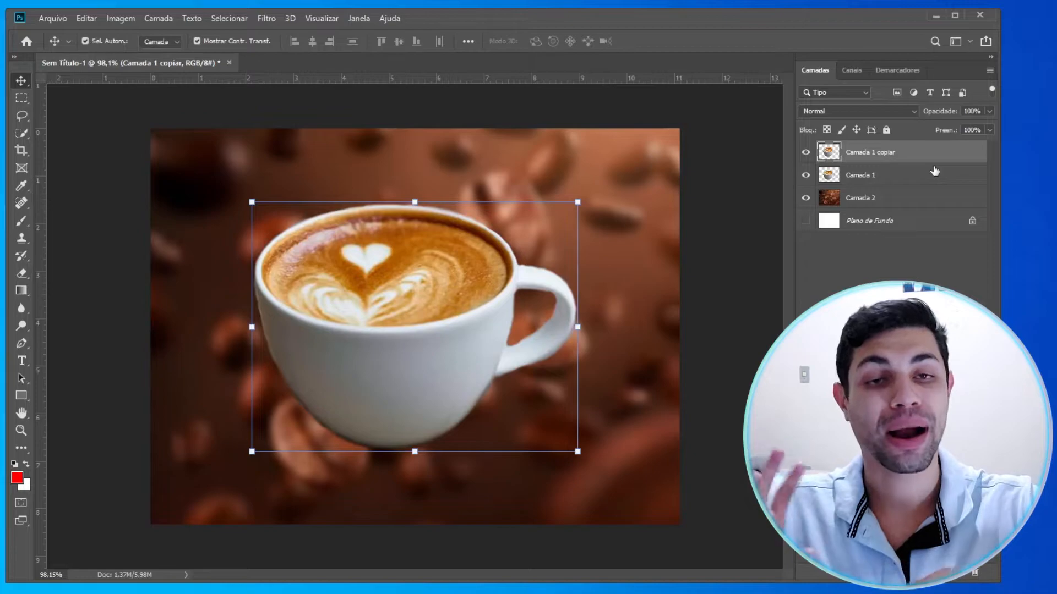
pyautogui.click(882, 177)
pyautogui.click(866, 158)
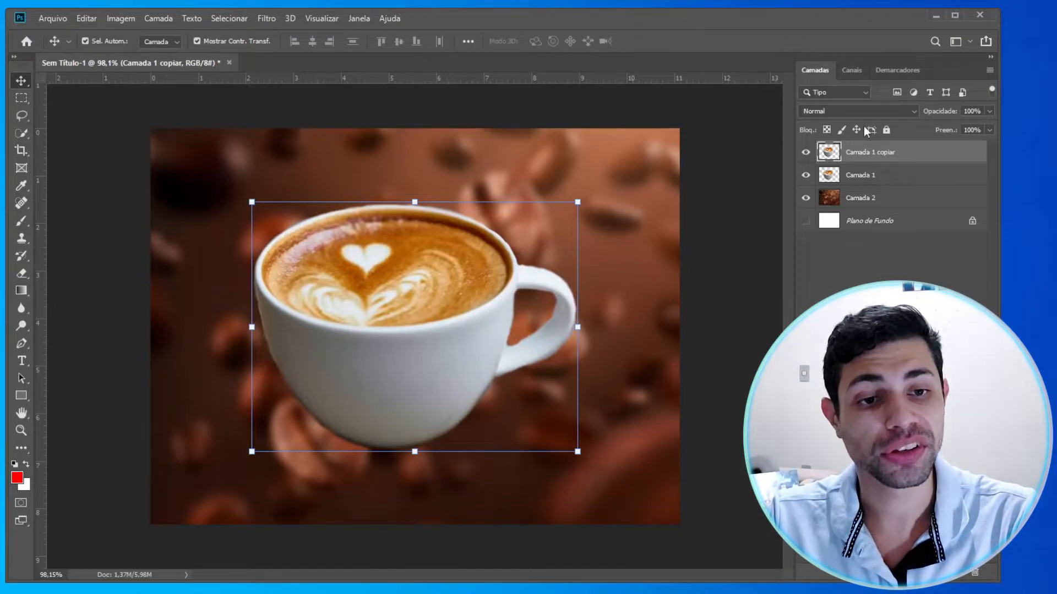
# Rename the cup layer Camada 1 as "cappuccino original".
pyautogui.click(874, 177)
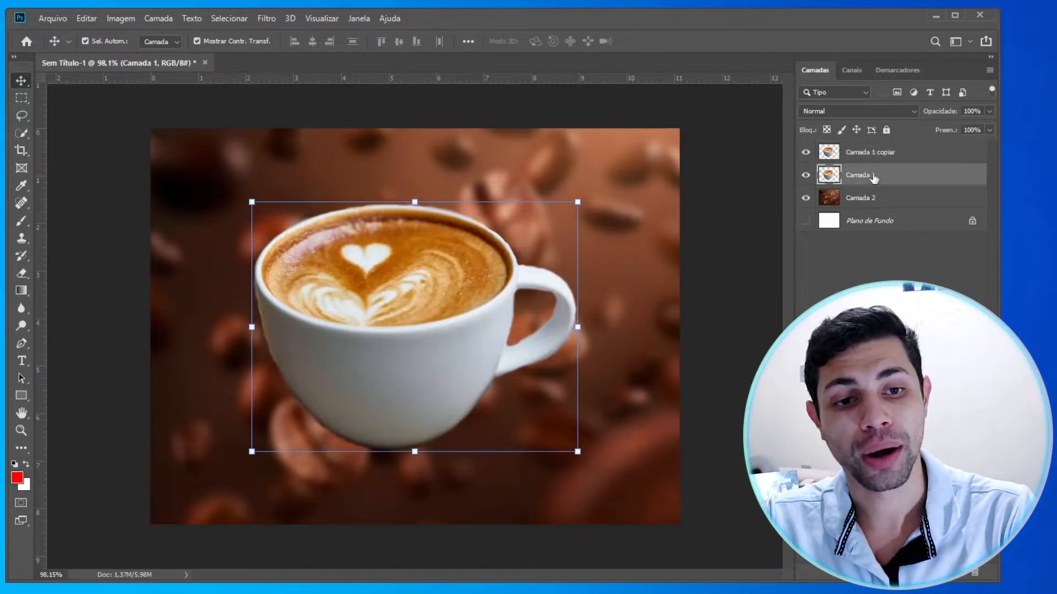
pyautogui.doubleClick(865, 176)
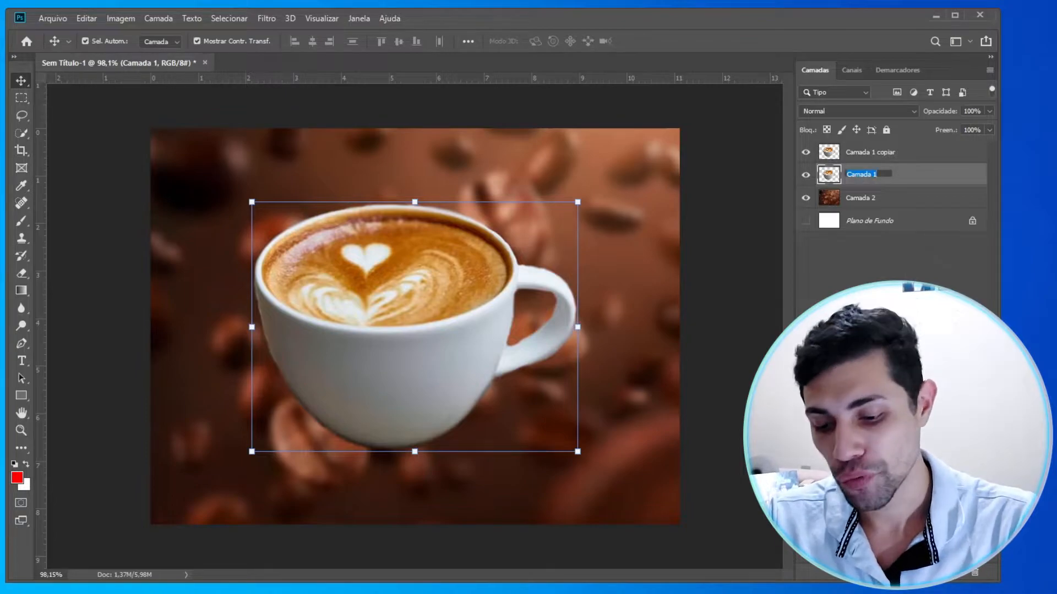
pyautogui.write('cappuccino o')
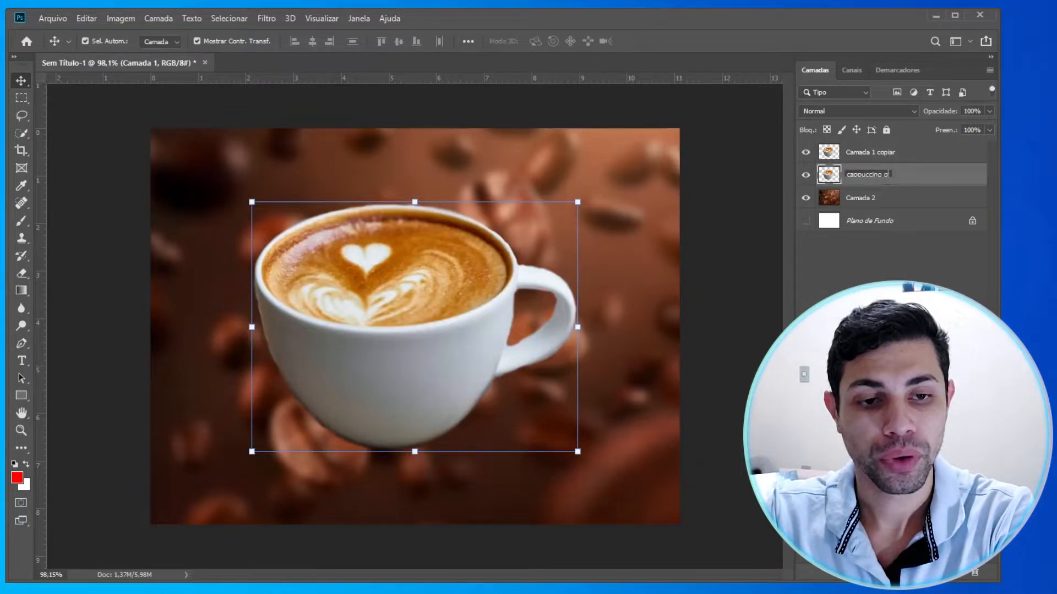
pyautogui.write('riginal')
pyautogui.press('Return')
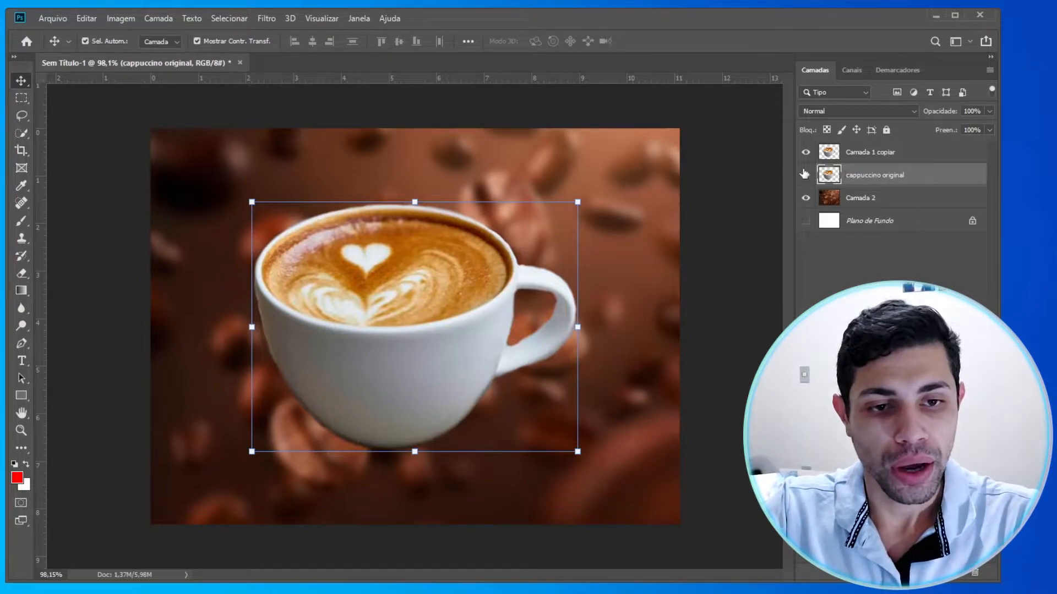
# Rename the coffee bean layer Camada 2 as "fundo de grãos".
pyautogui.click(860, 199)
pyautogui.doubleClick(864, 198)
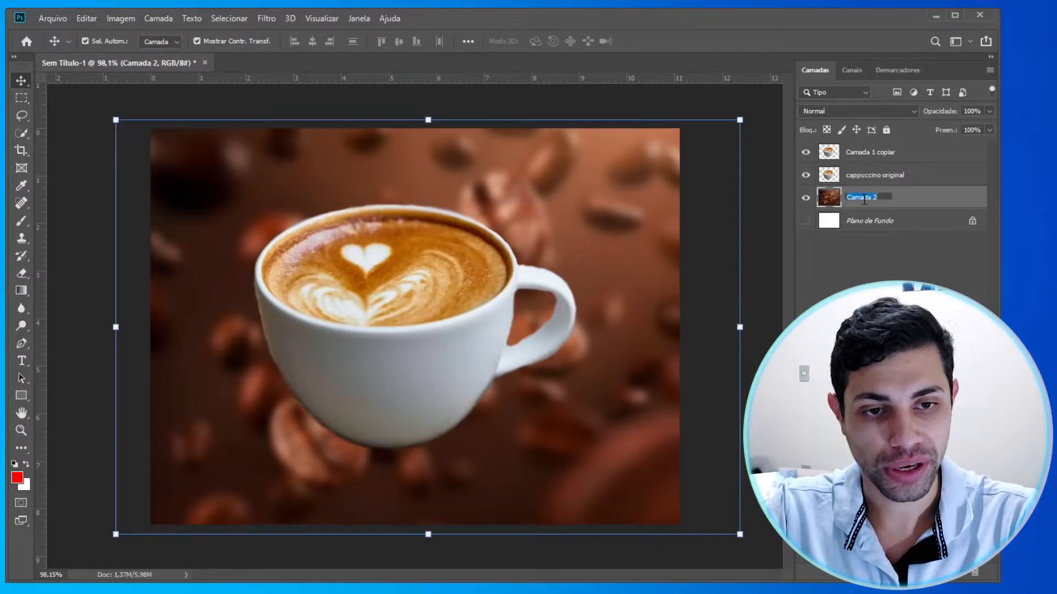
pyautogui.write('fundo de grãos')
pyautogui.press('Return')
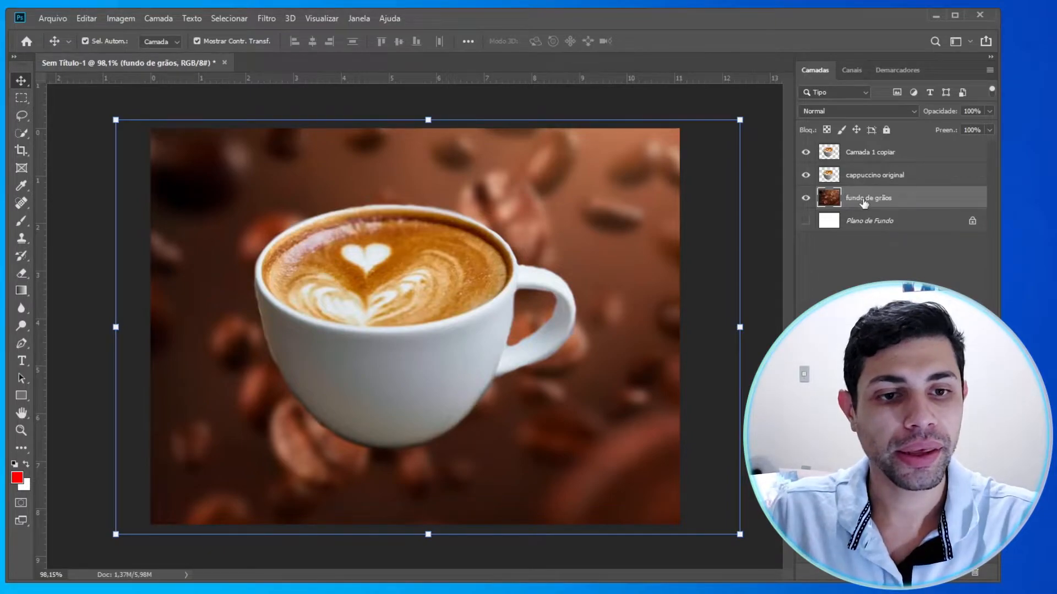
# Rename the duplicated cup layer as "cappuccino copia".
pyautogui.click(882, 155)
pyautogui.doubleClick(883, 154)
pyautogui.write('cappu')
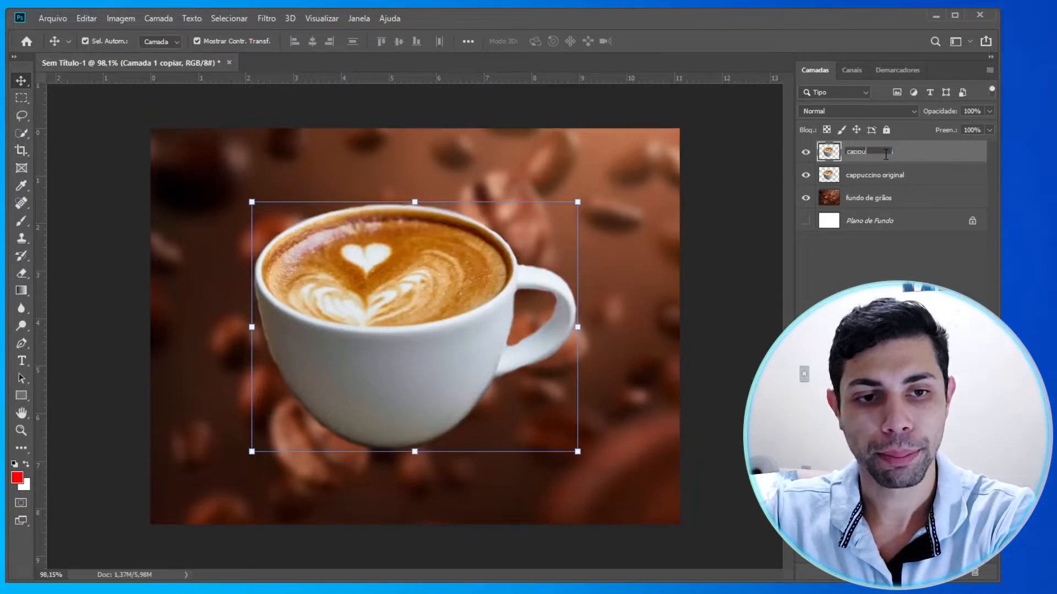
pyautogui.press('BackSpace')
pyautogui.write('copia')
pyautogui.press('Return')
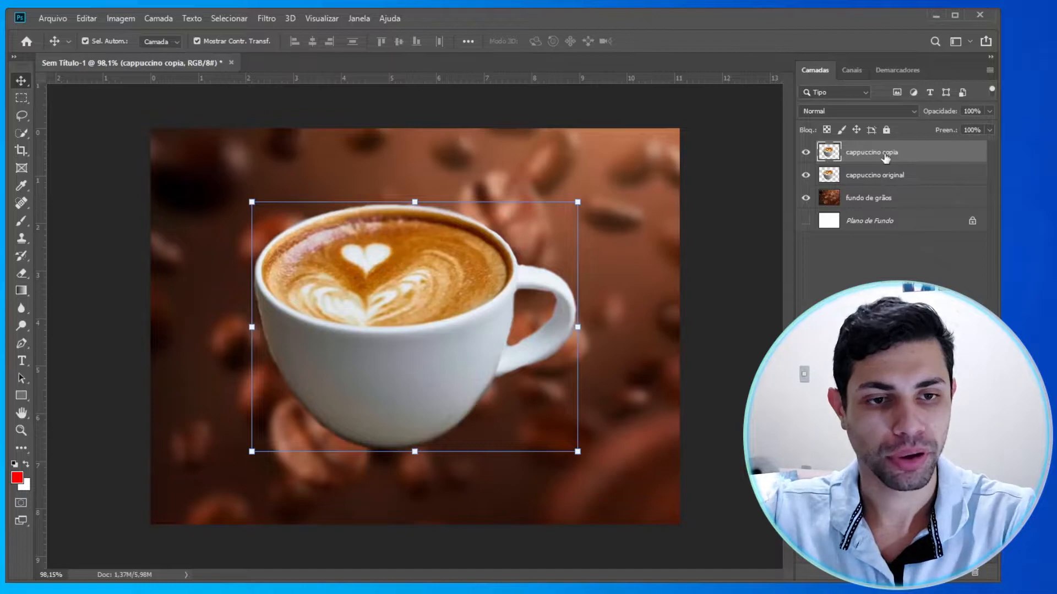
# Open the blending options of the cappuccino copia layer and move the layer style dialog clear of the cup.
pyautogui.click(877, 175)
pyautogui.click(903, 155)
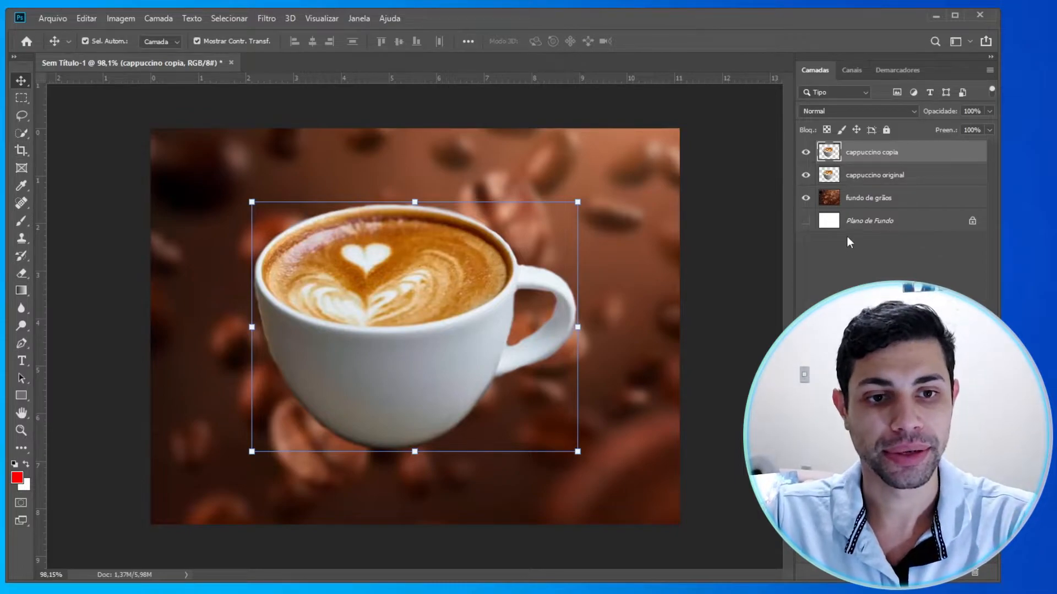
pyautogui.rightClick(863, 158)
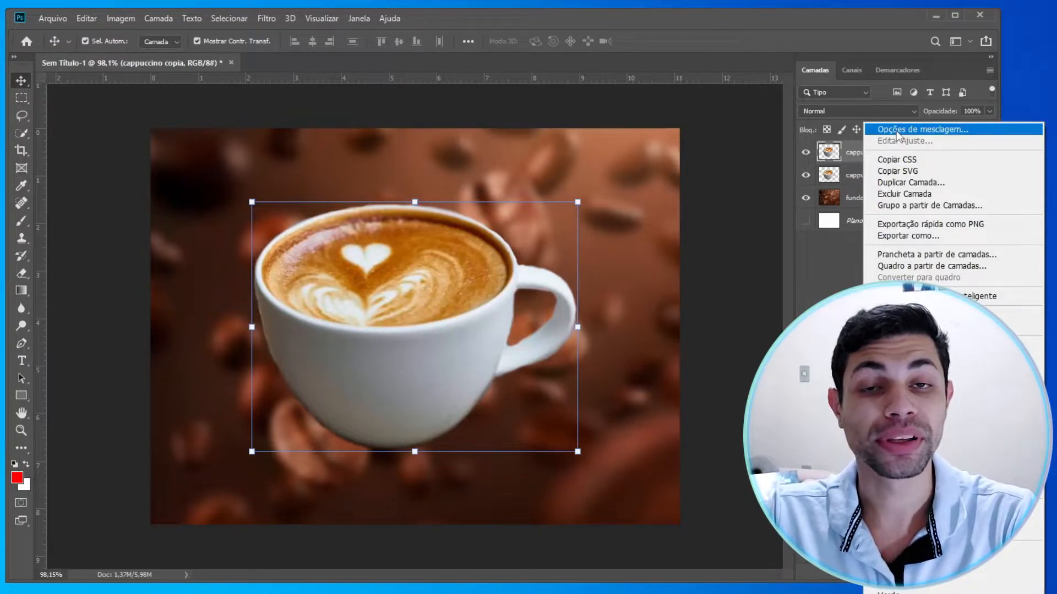
pyautogui.rightClick(840, 156)
pyautogui.rightClick(838, 157)
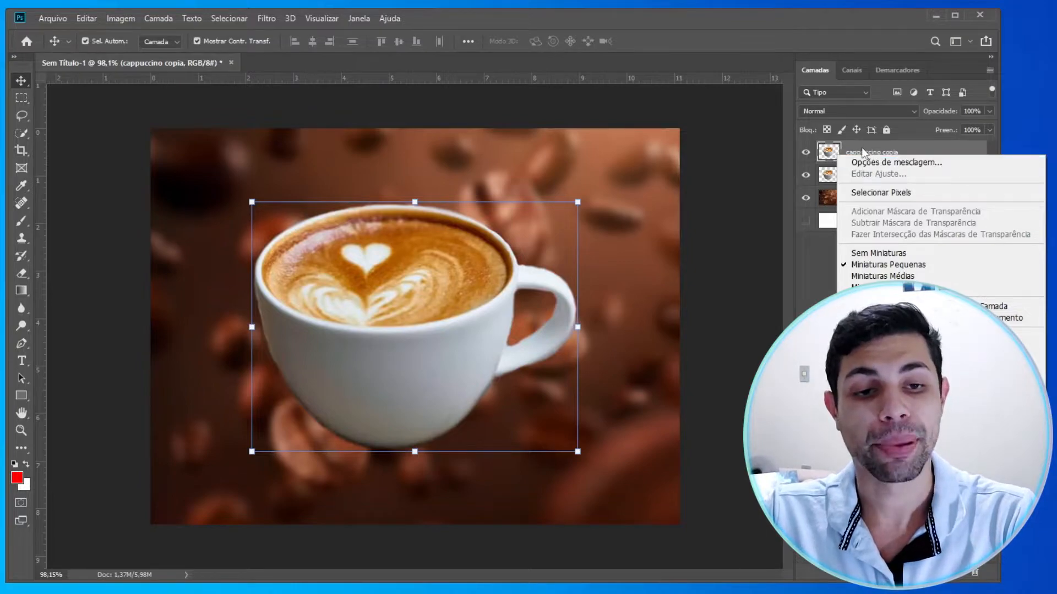
pyautogui.rightClick(865, 154)
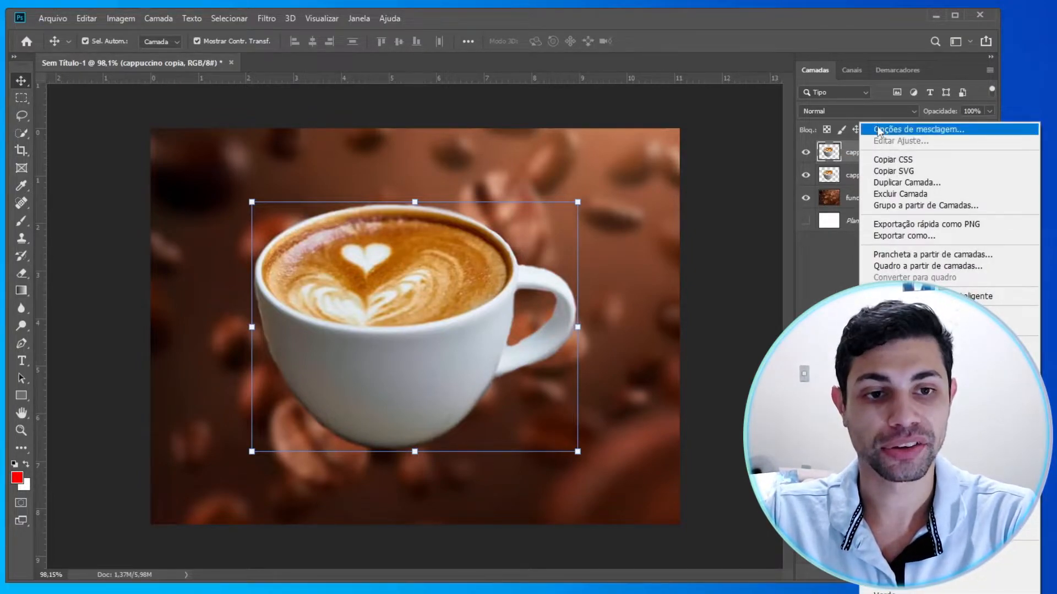
pyautogui.rightClick(851, 158)
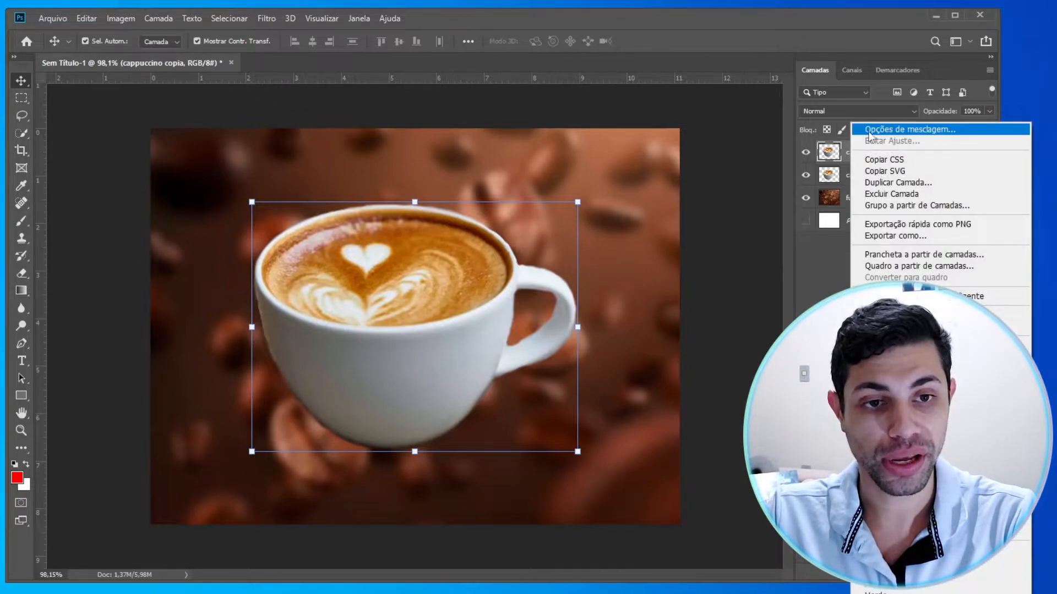
pyautogui.click(858, 129)
pyautogui.moveTo(424, 95); pyautogui.dragTo(490, 129)
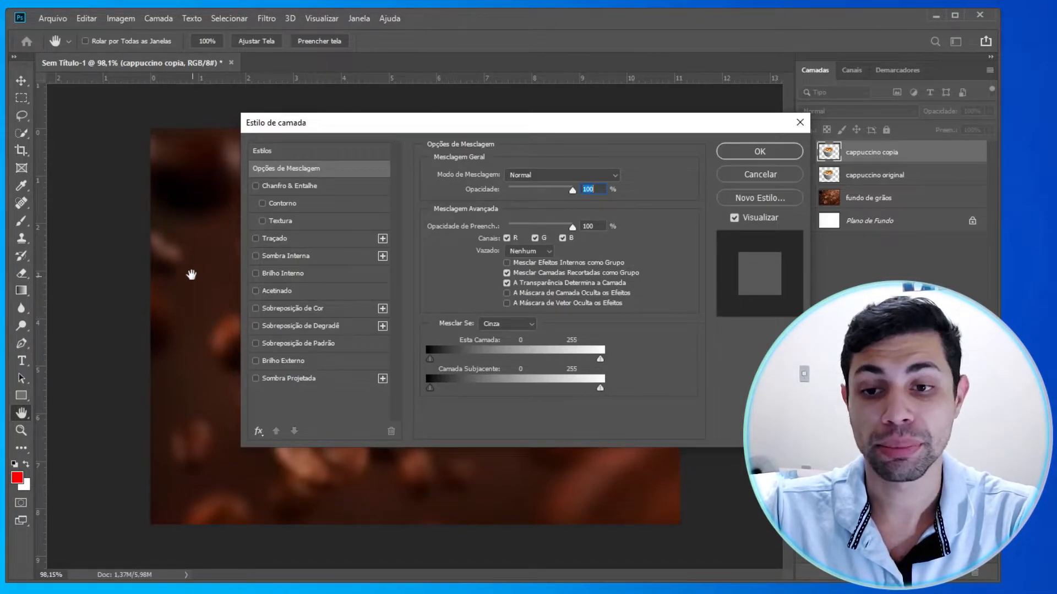
pyautogui.moveTo(298, 129); pyautogui.dragTo(596, 126)
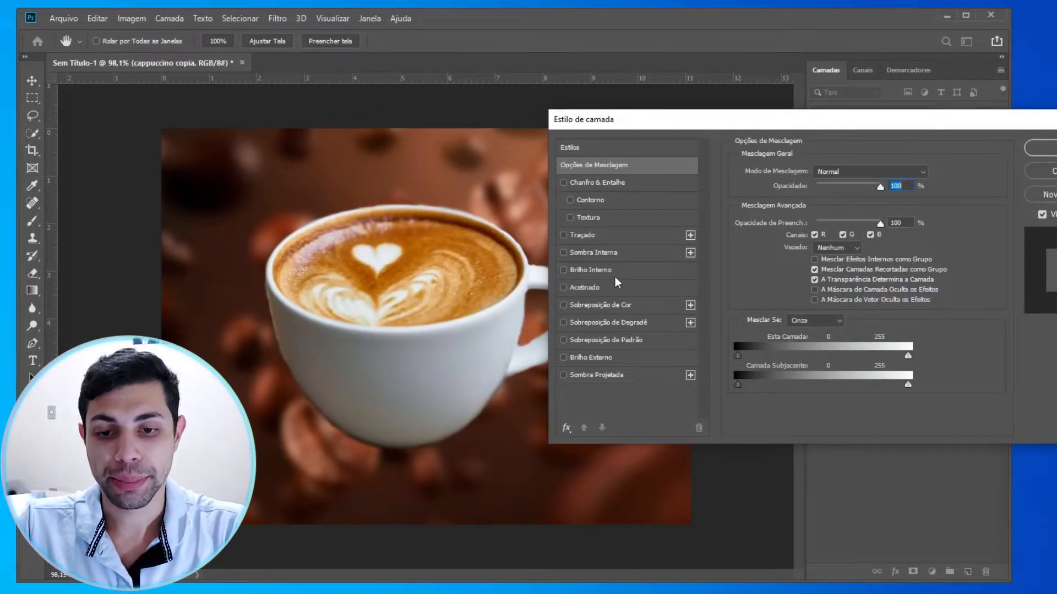
pyautogui.moveTo(605, 125); pyautogui.dragTo(614, 60)
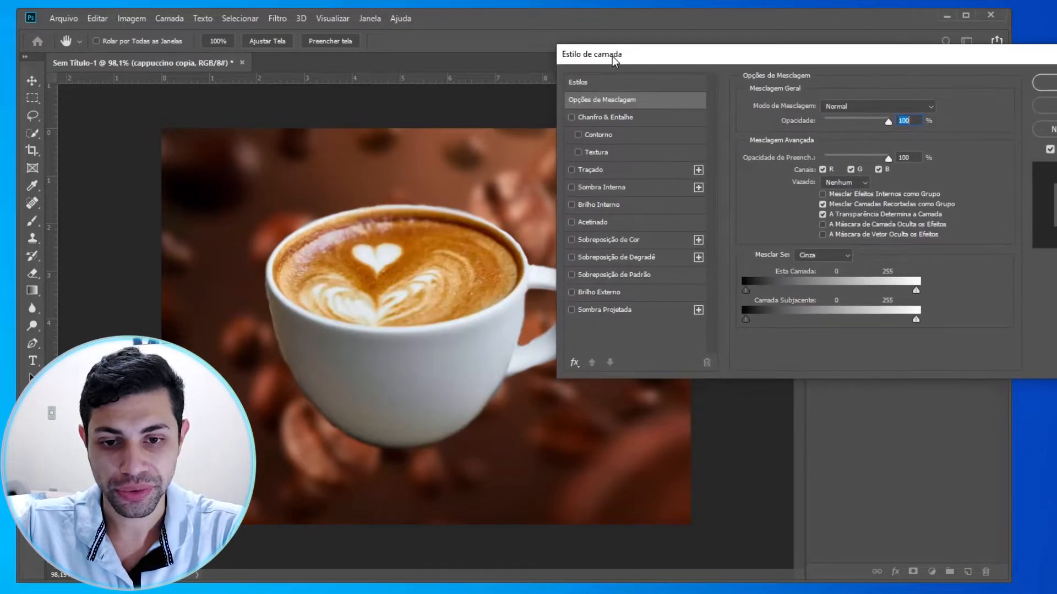
# Enable the Drop Shadow effect on the cappuccino copia layer and open its settings, with the dialog placed beside the cup.
pyautogui.click(572, 311)
pyautogui.click(572, 311)
pyautogui.click(571, 311)
pyautogui.click(571, 311)
pyautogui.click(572, 311)
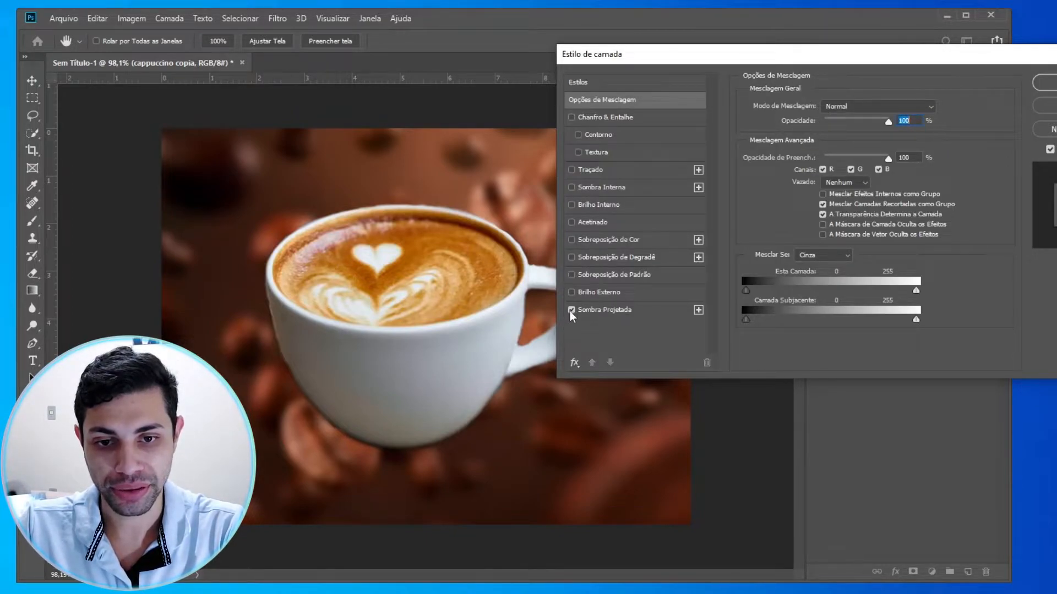
pyautogui.click(595, 311)
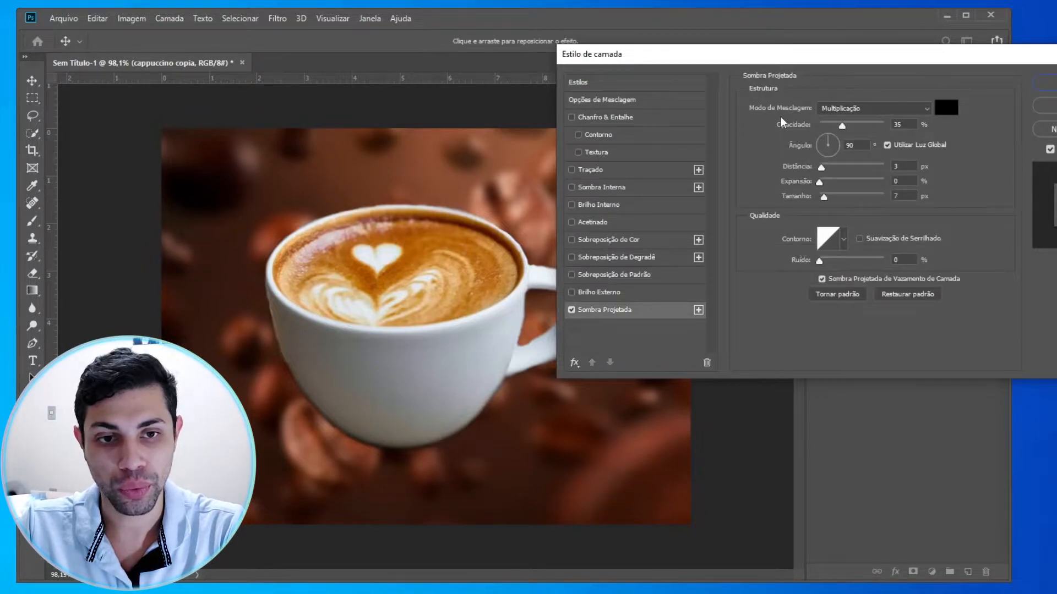
pyautogui.moveTo(801, 61); pyautogui.dragTo(714, 78)
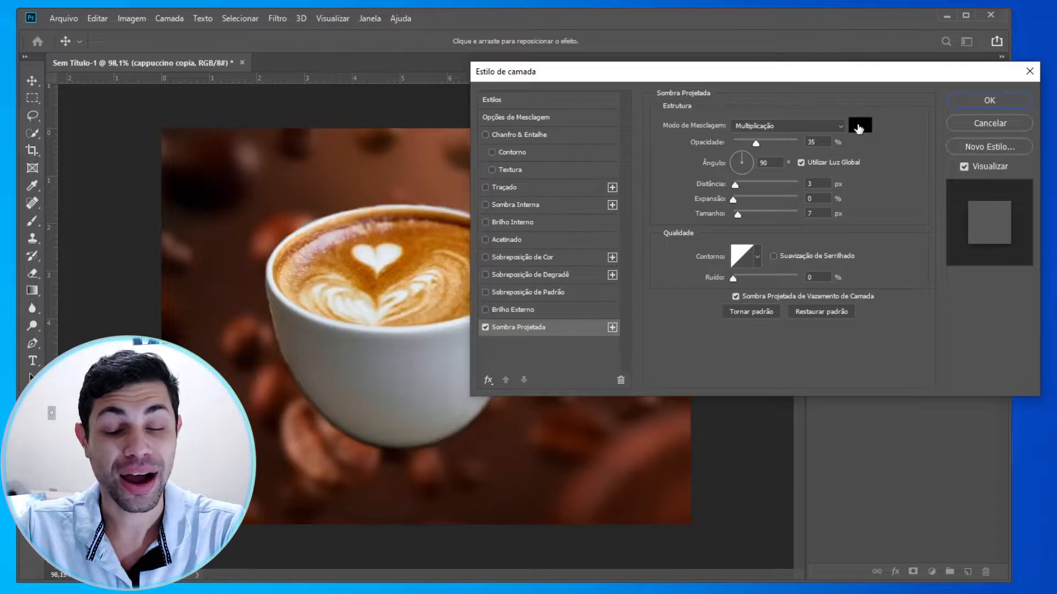
pyautogui.moveTo(727, 78); pyautogui.dragTo(751, 74)
# Set the drop shadow's distance to 44 px, its opacity to 100% and its size to 65 px.
pyautogui.moveTo(759, 182); pyautogui.dragTo(790, 187)
pyautogui.moveTo(780, 140); pyautogui.dragTo(834, 137)
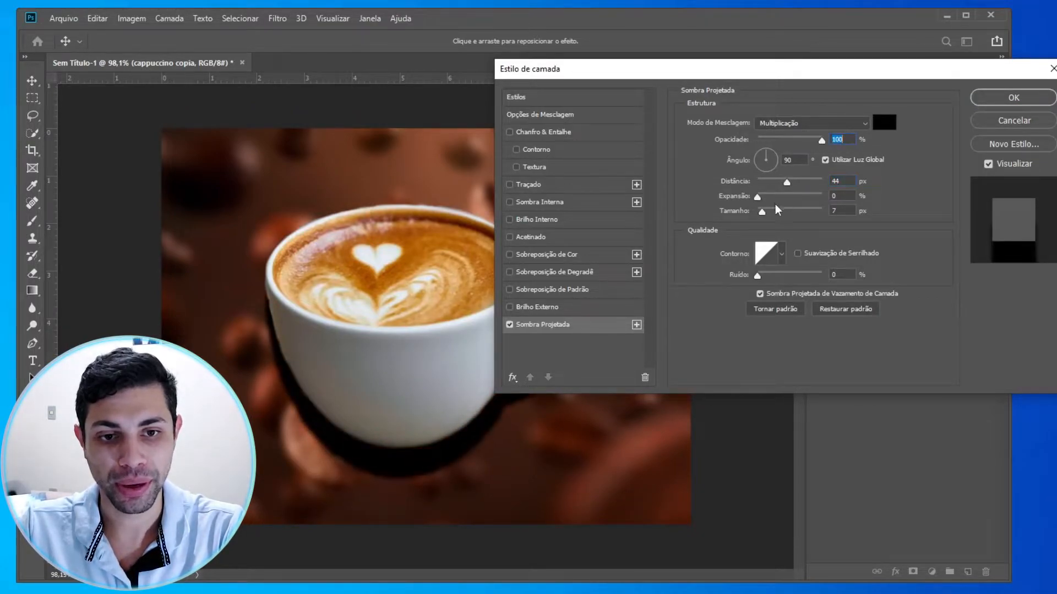
pyautogui.moveTo(762, 214); pyautogui.dragTo(779, 213)
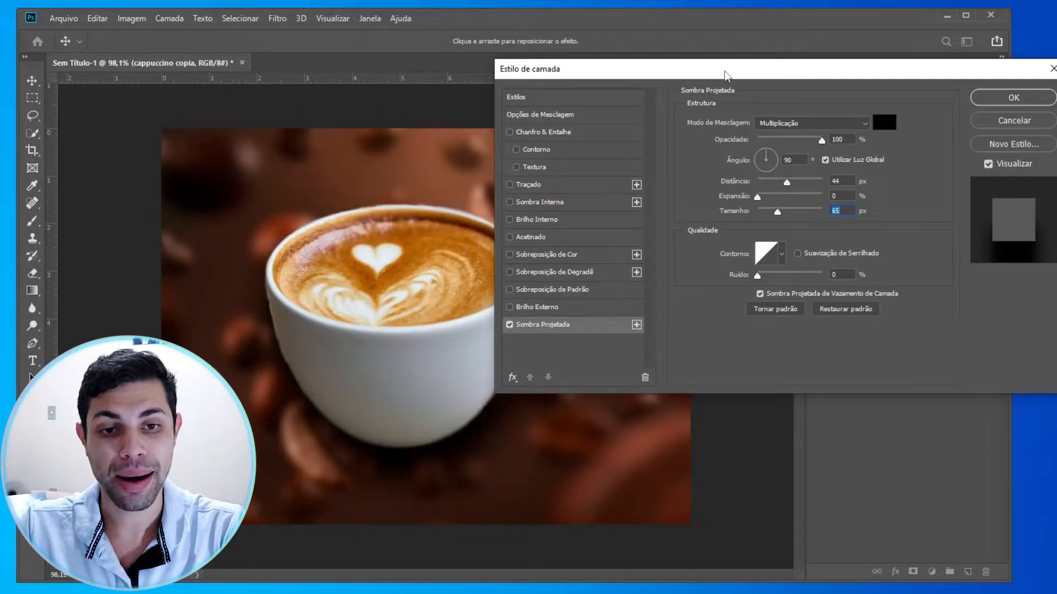
pyautogui.moveTo(730, 77); pyautogui.dragTo(757, 75)
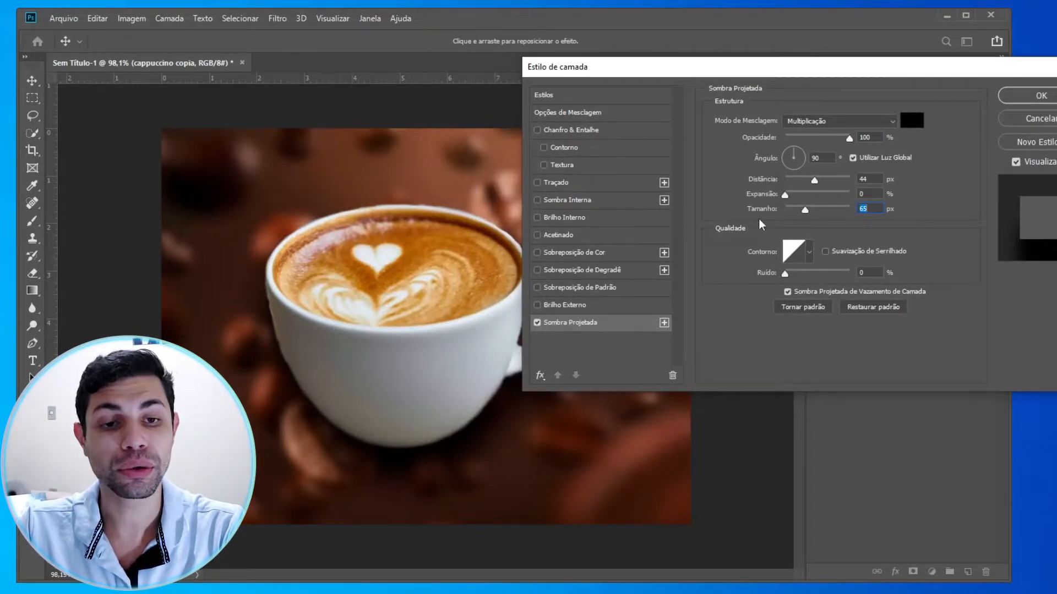
# Set the cup's drop shadow to a 72° angle, 20 px distance, 35 px size and 80% opacity.
pyautogui.moveTo(804, 211); pyautogui.dragTo(793, 211)
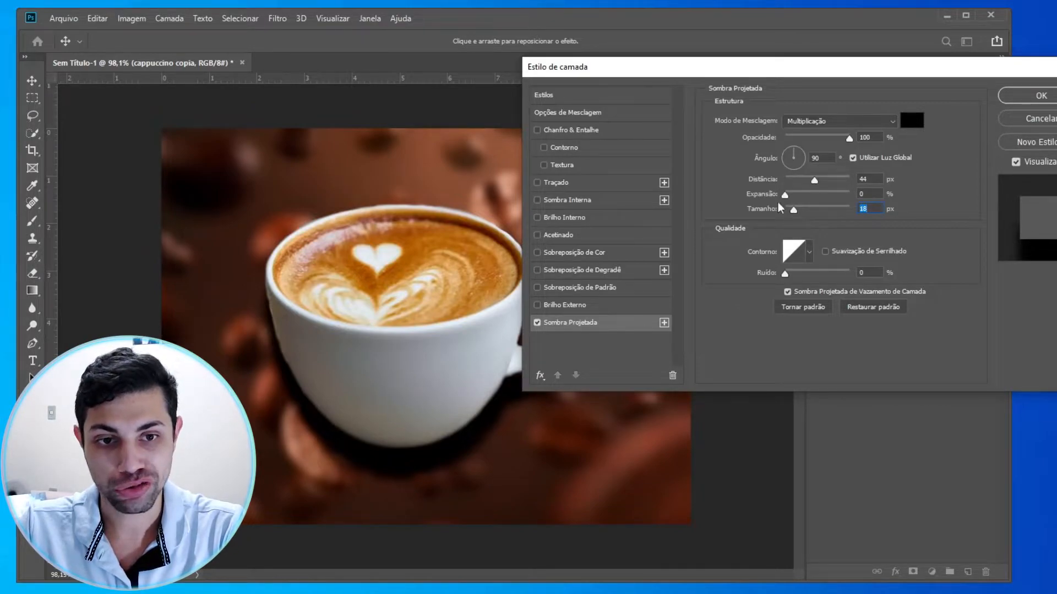
pyautogui.moveTo(798, 152); pyautogui.dragTo(799, 183)
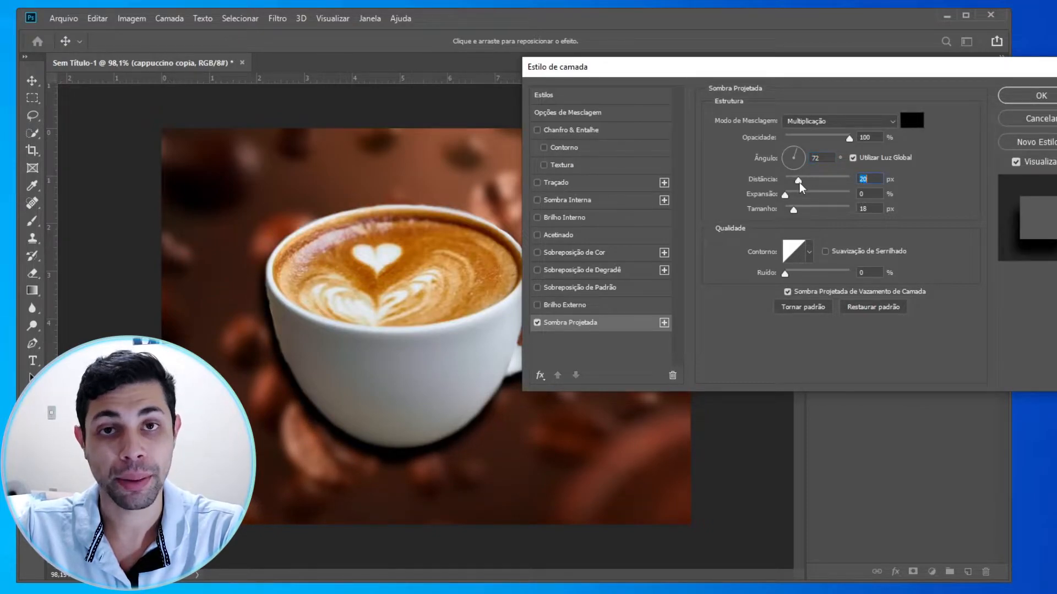
pyautogui.moveTo(793, 211); pyautogui.dragTo(797, 211)
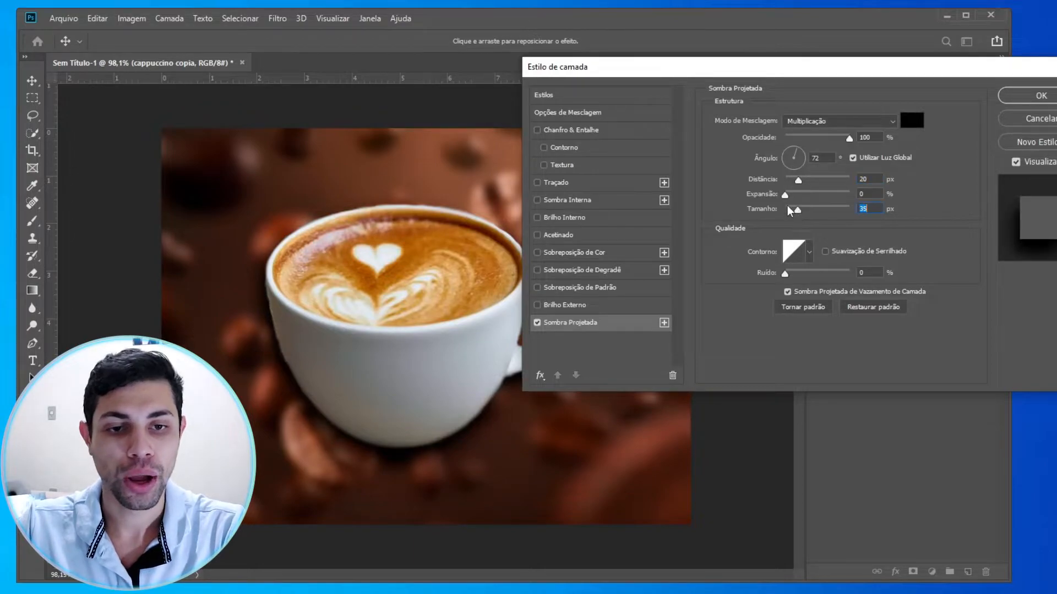
pyautogui.click(850, 137)
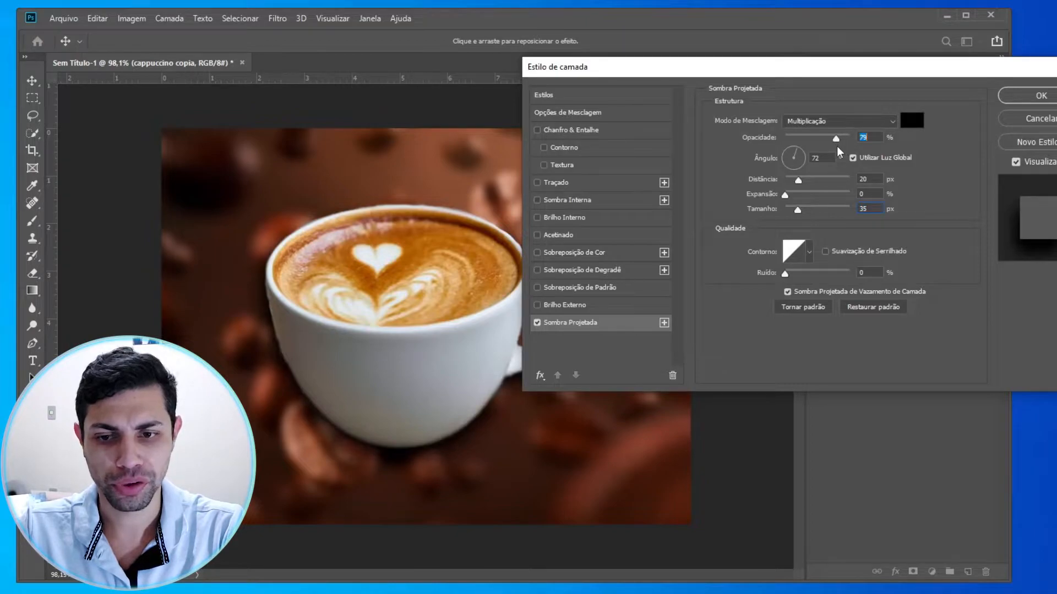
pyautogui.moveTo(852, 146); pyautogui.dragTo(838, 145)
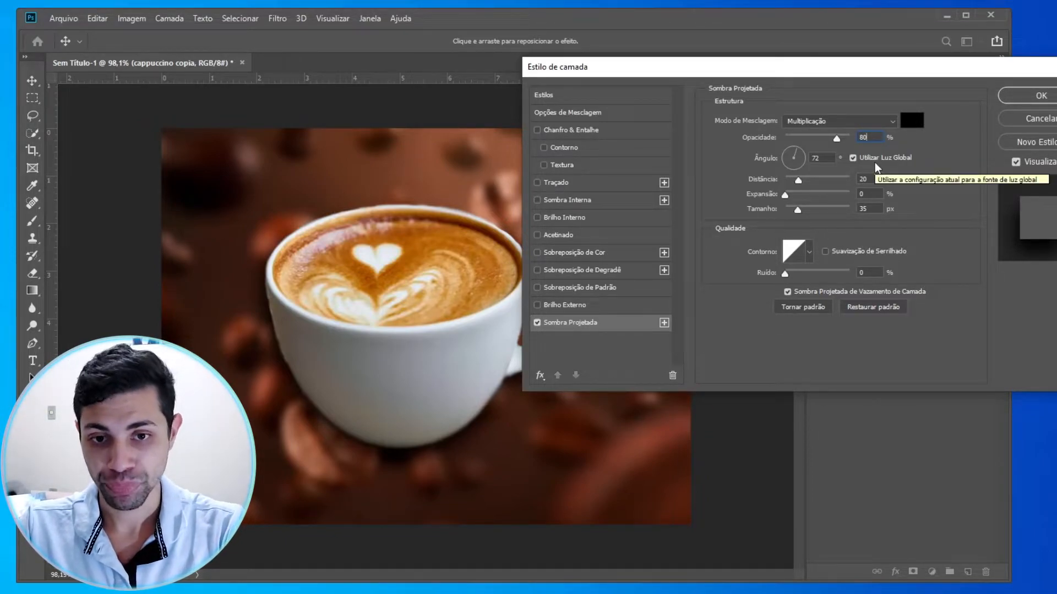
# Enable Bevel & Emboss on the cup with 396% depth, 87 px size and 4 px soften, comparing the down direction before choosing up.
pyautogui.click(572, 131)
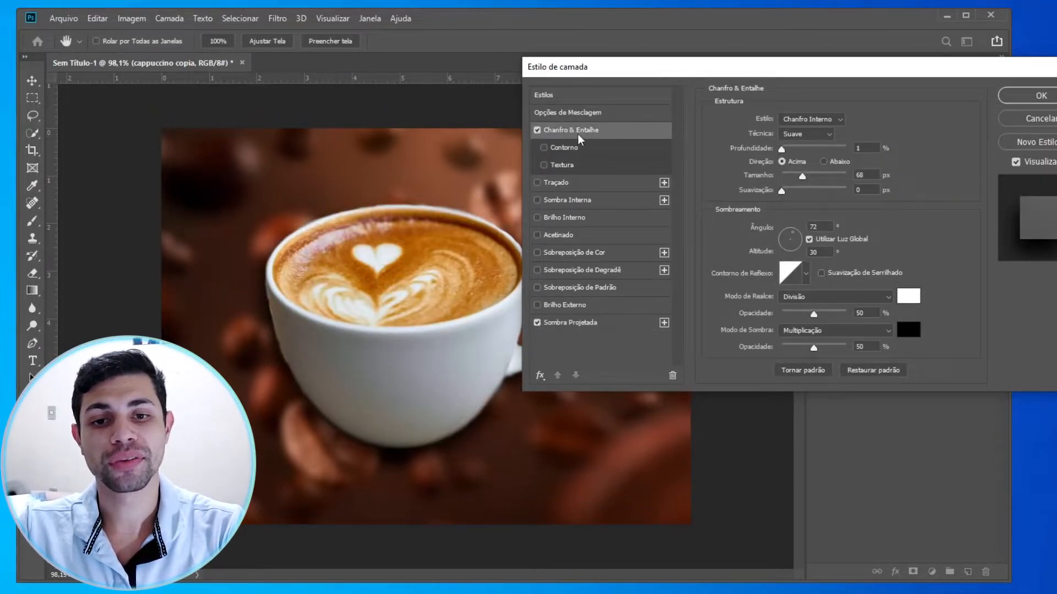
pyautogui.click(536, 131)
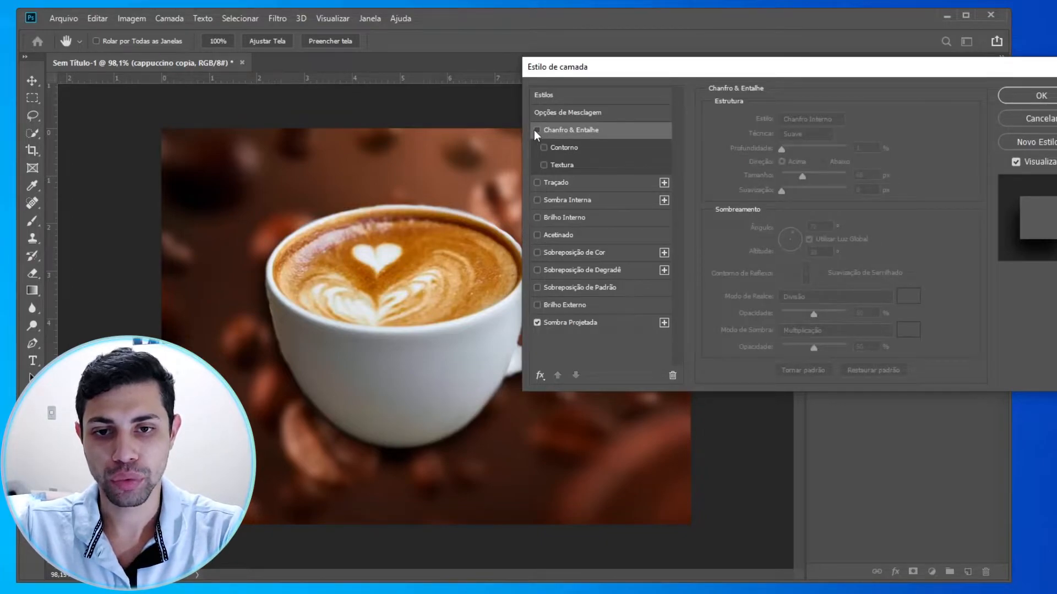
pyautogui.click(536, 131)
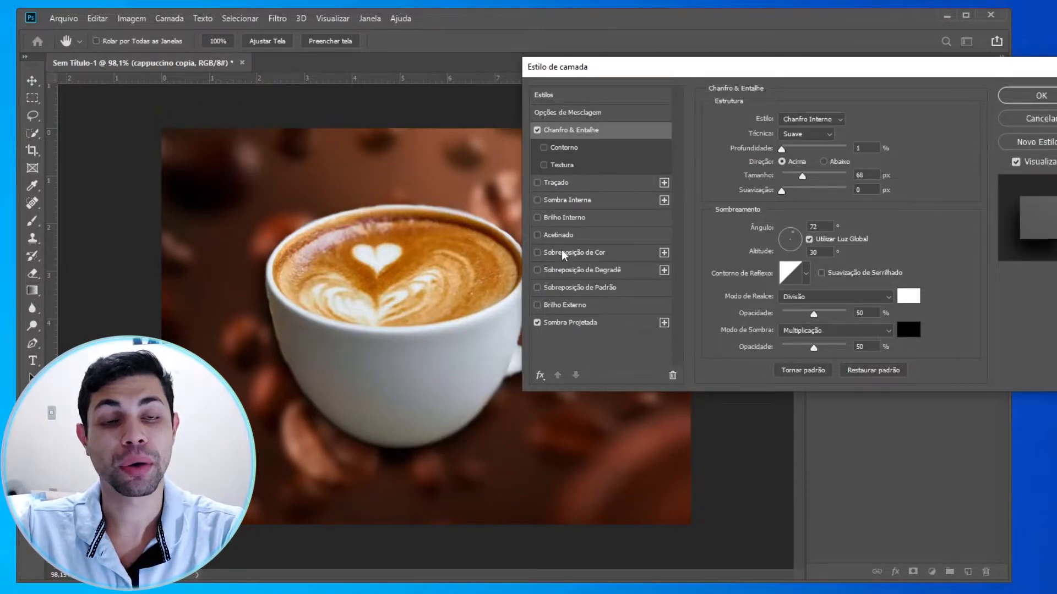
pyautogui.moveTo(781, 148); pyautogui.dragTo(796, 192)
pyautogui.click(836, 163)
pyautogui.click(792, 163)
pyautogui.click(828, 162)
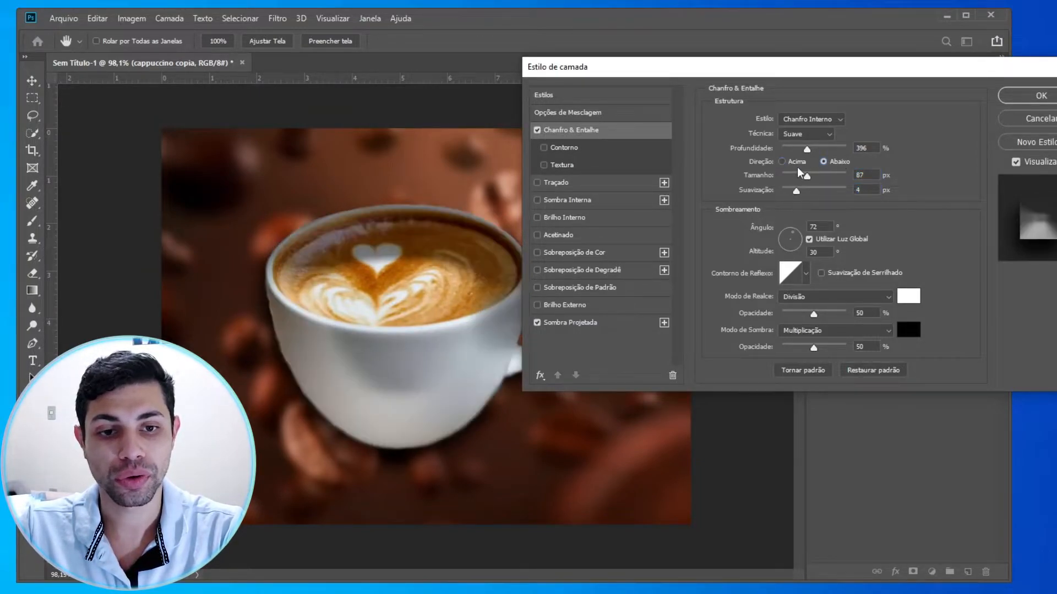
pyautogui.click(783, 162)
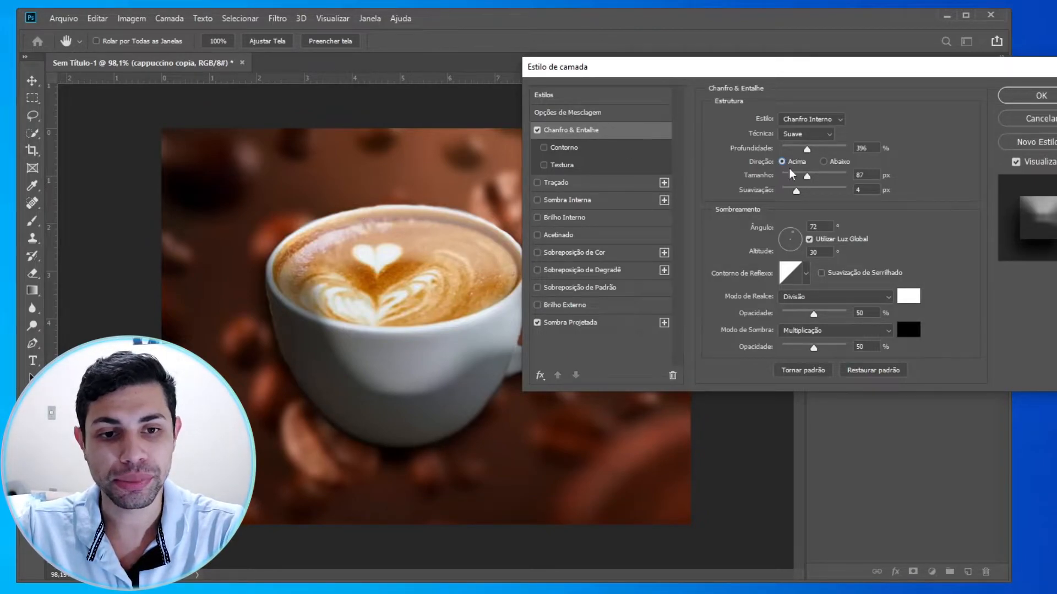
# Refine the cup's bevel to 43% depth, 27 px size and 6 px soften.
pyautogui.moveTo(808, 176); pyautogui.dragTo(791, 176)
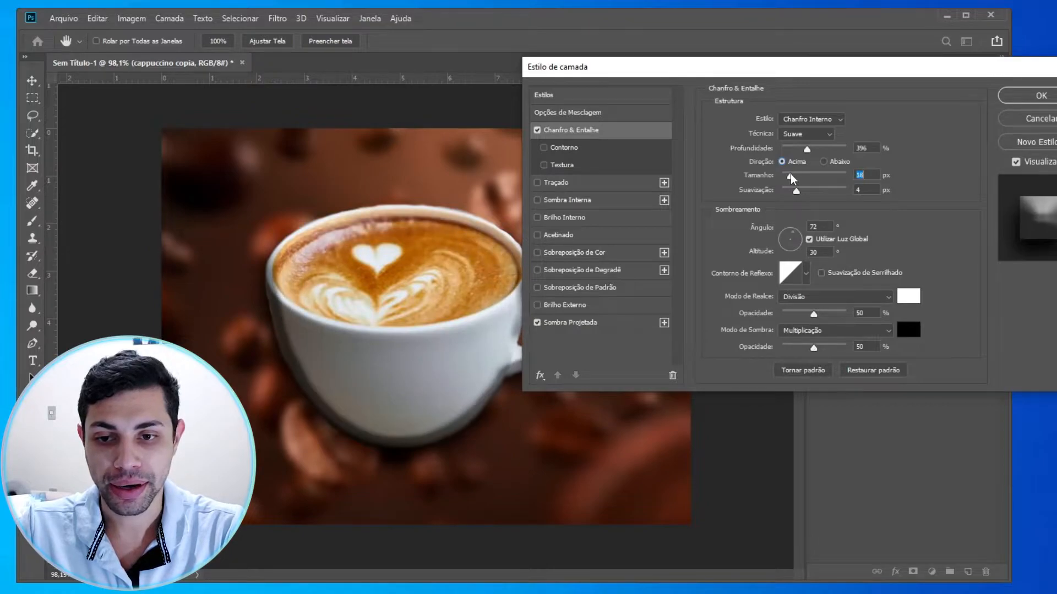
pyautogui.moveTo(796, 191)
pyautogui.mouseDown()
pyautogui.moveTo(810, 193)
pyautogui.moveTo(794, 191)
pyautogui.mouseUp()
pyautogui.moveTo(808, 150); pyautogui.dragTo(787, 182)
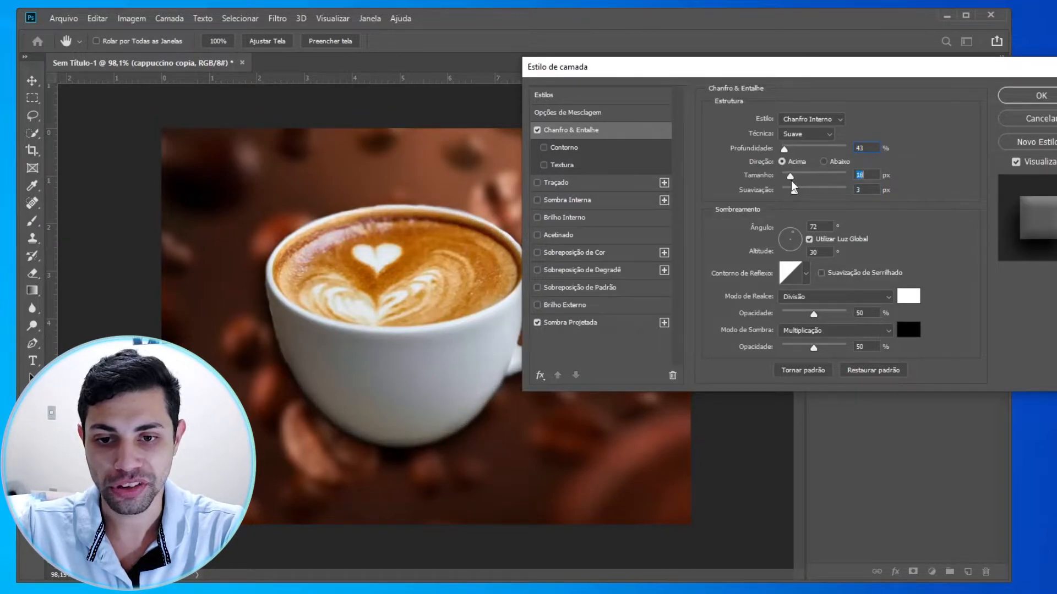
pyautogui.hotkey('shift', 'Up')
pyautogui.hotkey('shift', 'Up')
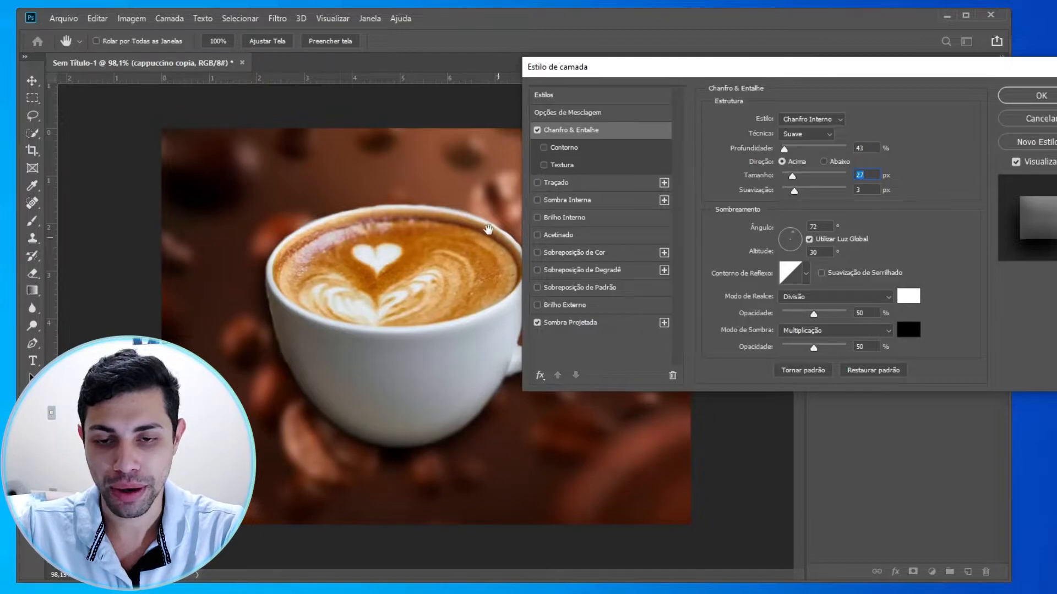
pyautogui.moveTo(799, 195); pyautogui.dragTo(807, 195)
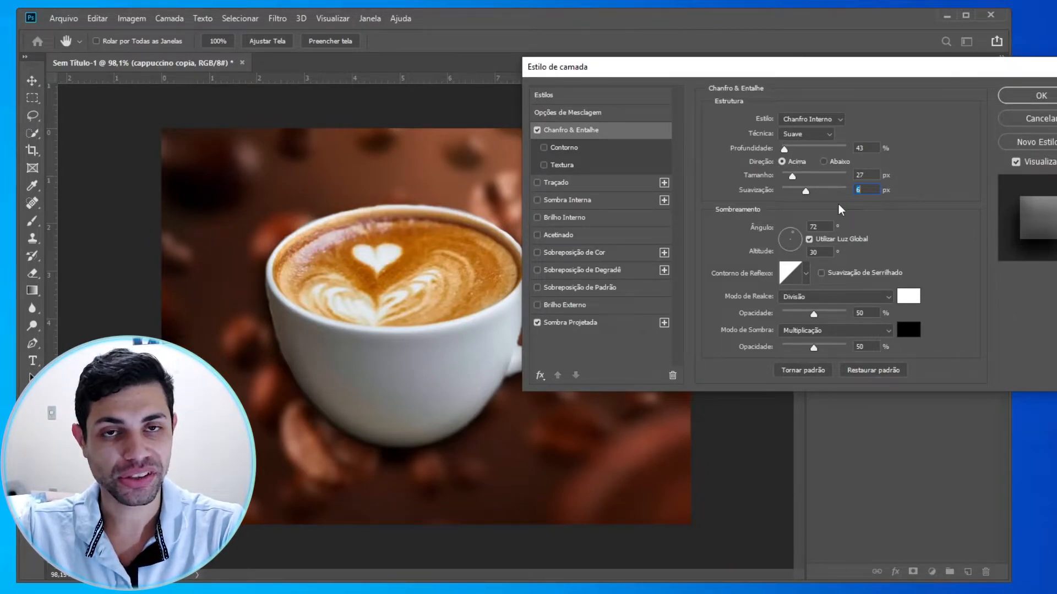
# Try a gradient Outer Glow on the cup with 95% opacity, 36% noise, 26% spread, 32 px size, 19% range and 50% jitter.
pyautogui.click(537, 306)
pyautogui.click(559, 308)
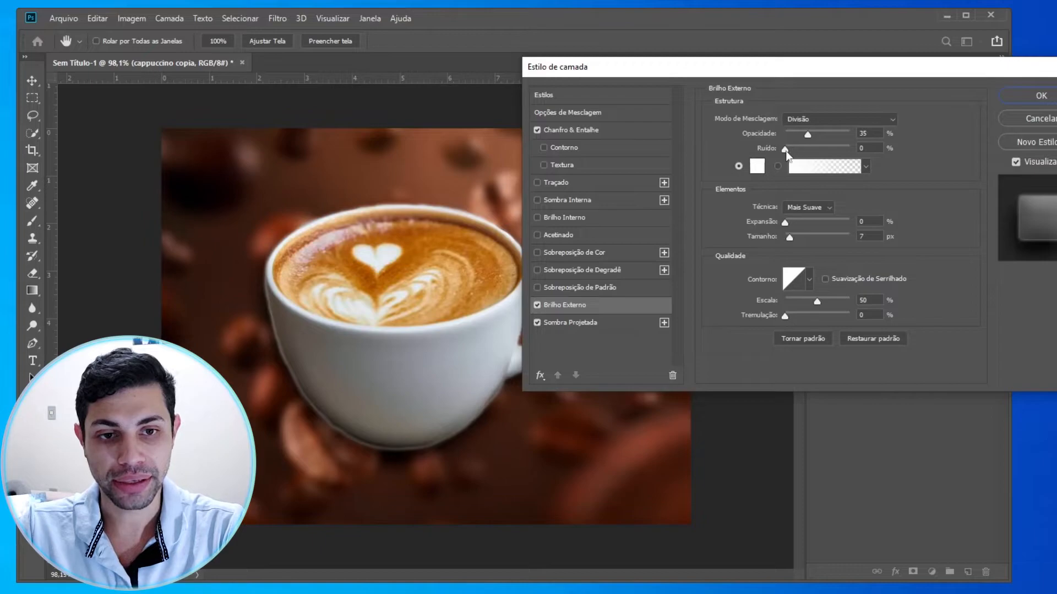
pyautogui.moveTo(794, 153); pyautogui.dragTo(846, 137)
pyautogui.moveTo(790, 238)
pyautogui.mouseDown()
pyautogui.moveTo(828, 240)
pyautogui.moveTo(798, 238)
pyautogui.mouseUp()
pyautogui.click(777, 165)
pyautogui.moveTo(786, 222)
pyautogui.mouseDown()
pyautogui.moveTo(825, 222)
pyautogui.moveTo(801, 222)
pyautogui.mouseUp()
pyautogui.moveTo(816, 301)
pyautogui.mouseDown()
pyautogui.moveTo(796, 300)
pyautogui.moveTo(818, 314)
pyautogui.mouseUp()
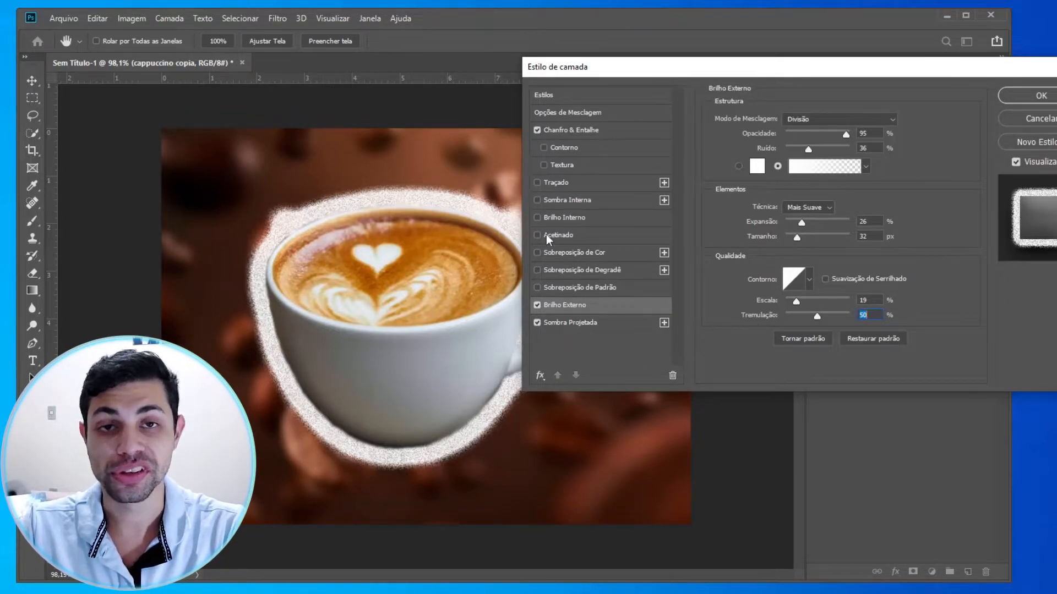
pyautogui.click(537, 307)
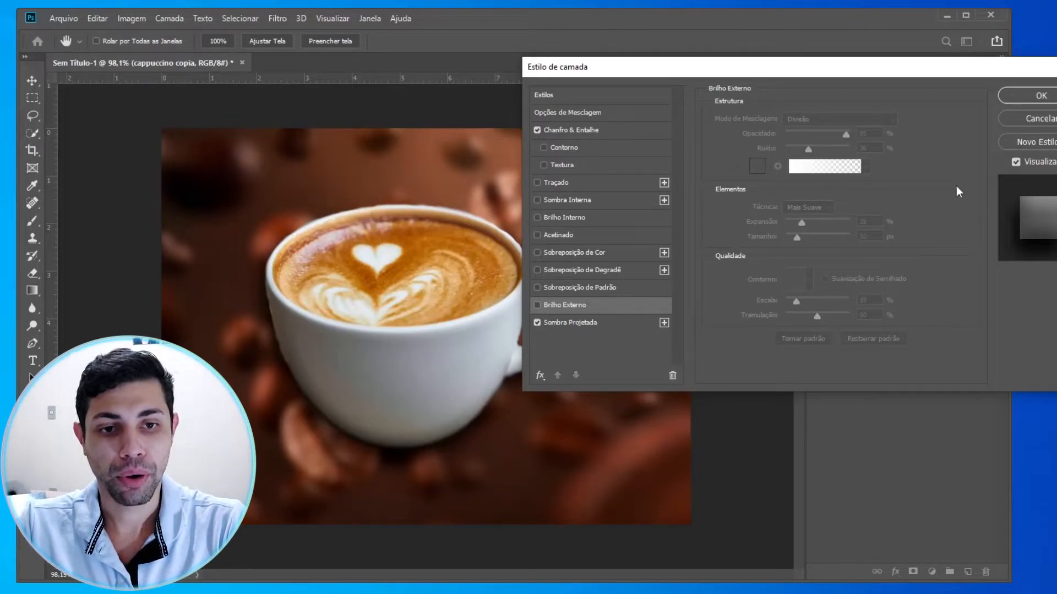
# Review the drop shadow and bevel settings, apply the layer style to the cup and deselect the layer.
pyautogui.click(591, 325)
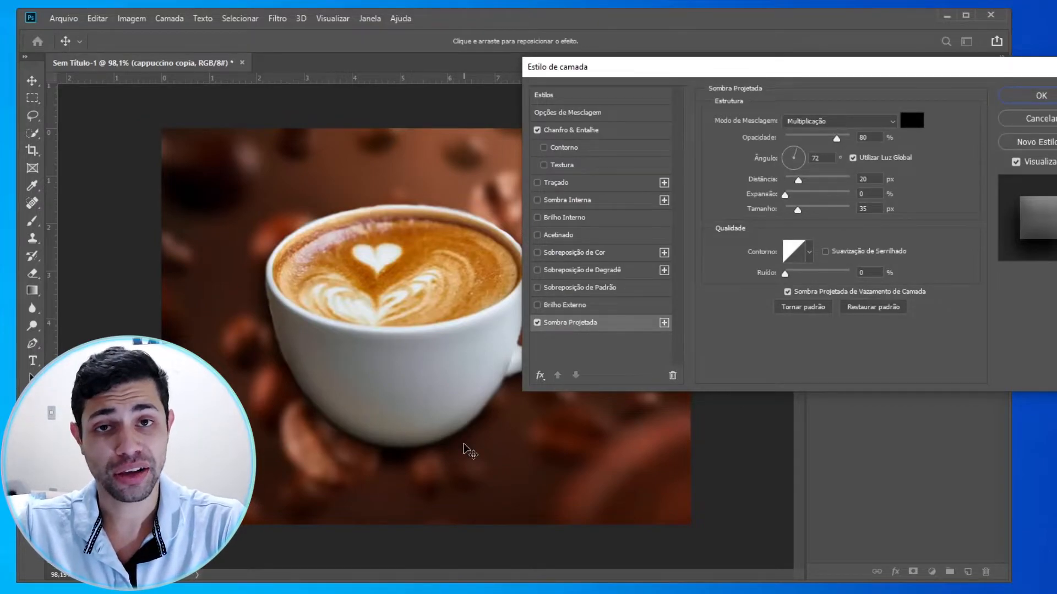
pyautogui.click(605, 135)
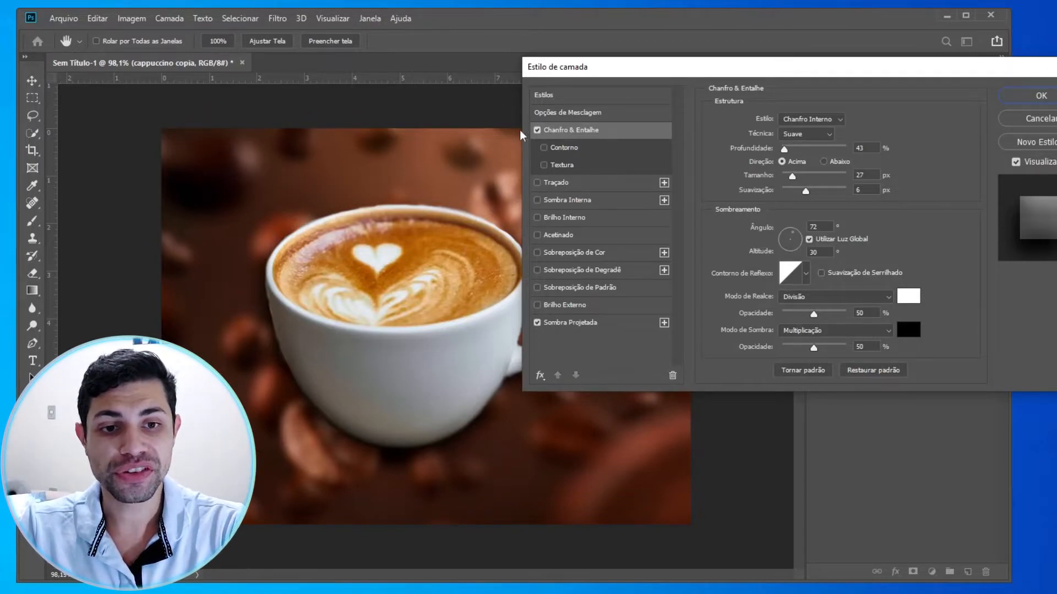
pyautogui.click(1033, 96)
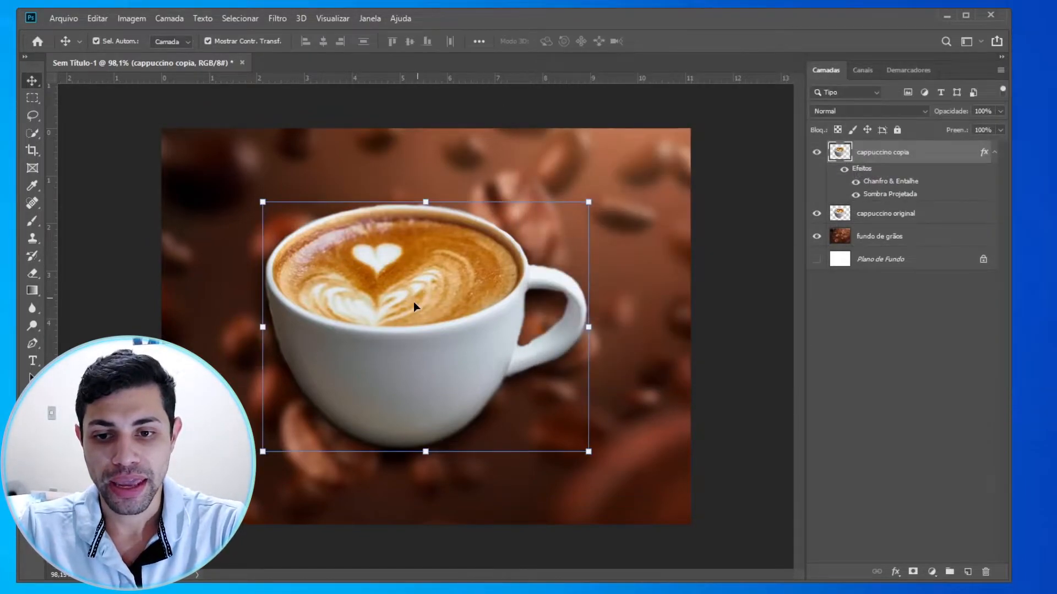
pyautogui.click(758, 250)
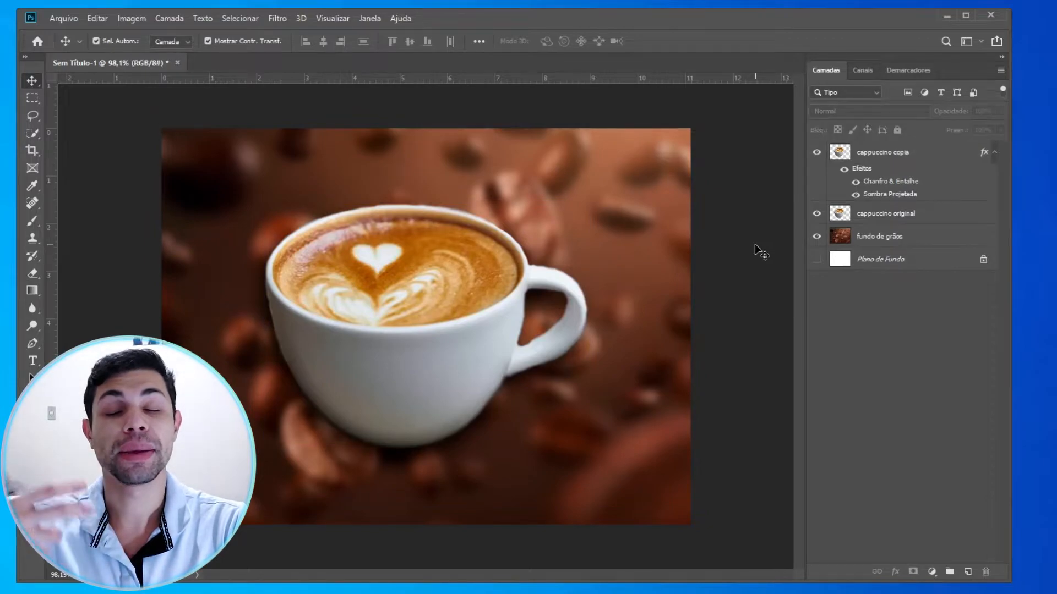
pyautogui.click(920, 159)
pyautogui.click(888, 219)
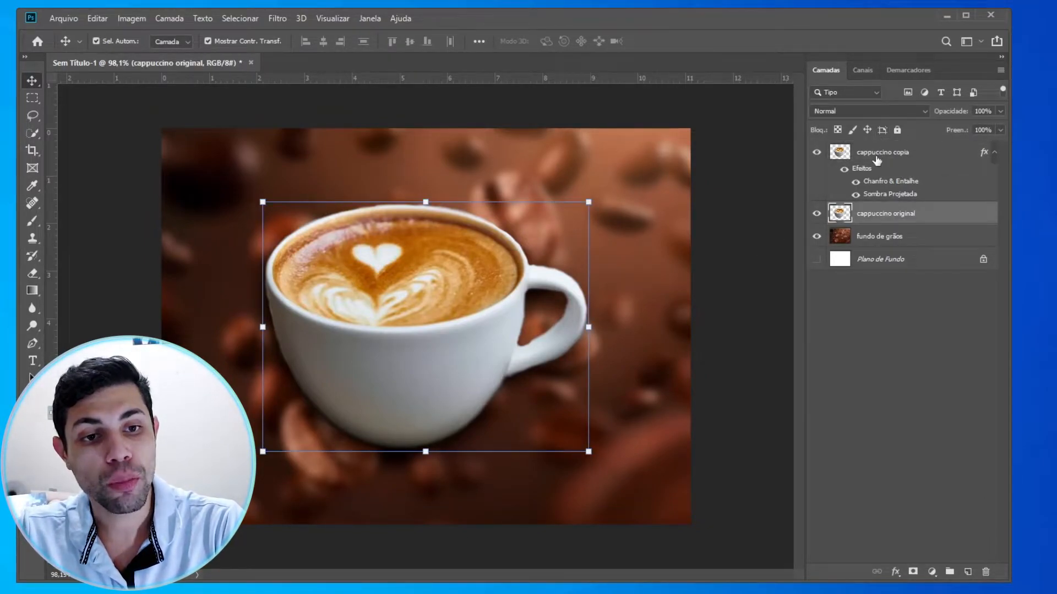
pyautogui.click(879, 154)
pyautogui.click(885, 220)
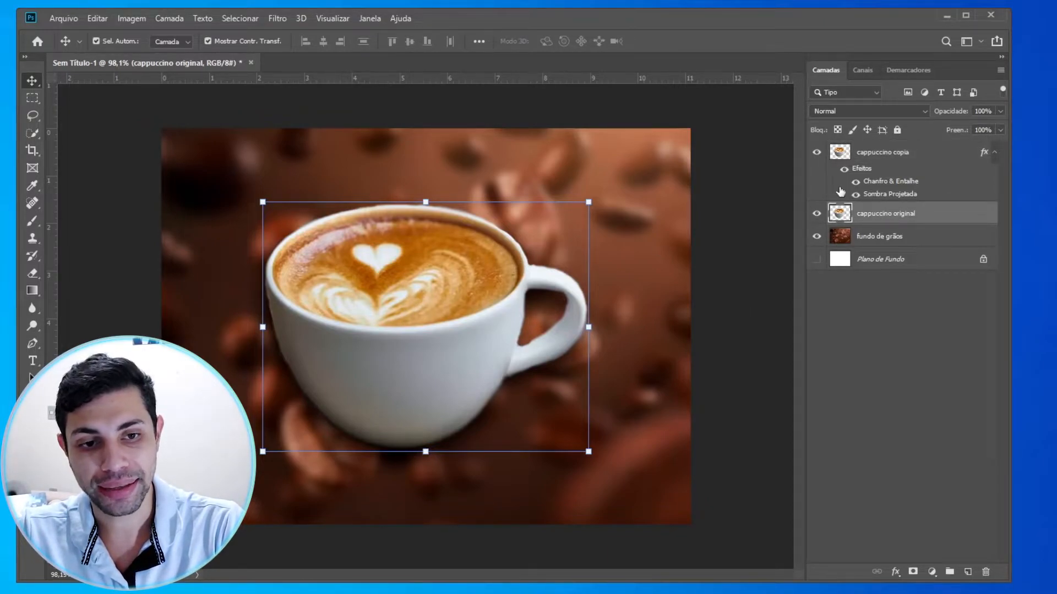
pyautogui.click(865, 167)
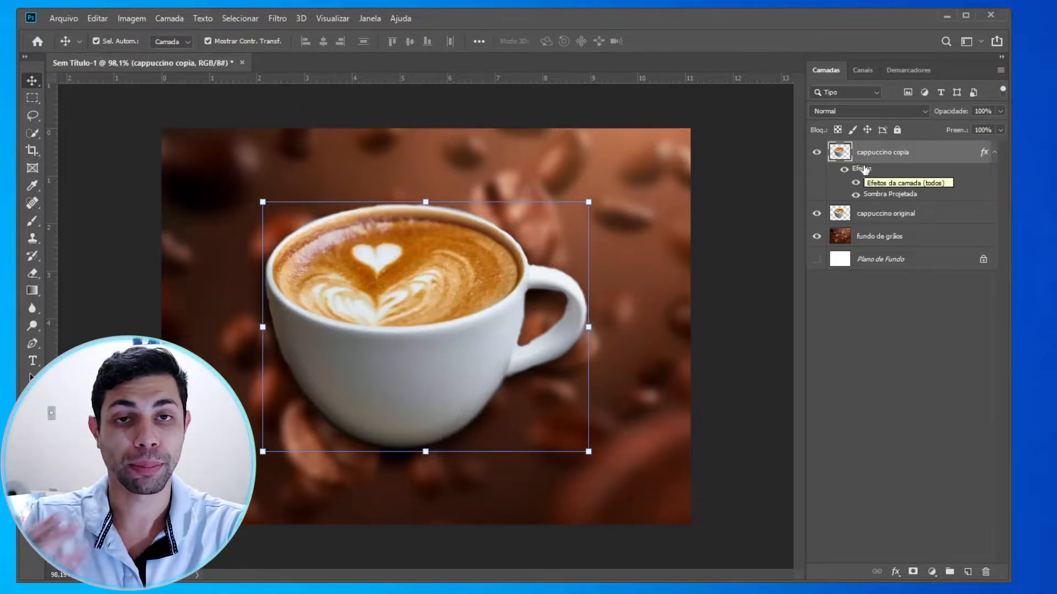
# Compare the cup with and without its effects by repeatedly hiding and showing the cappuccino copia layer.
pyautogui.click(817, 156)
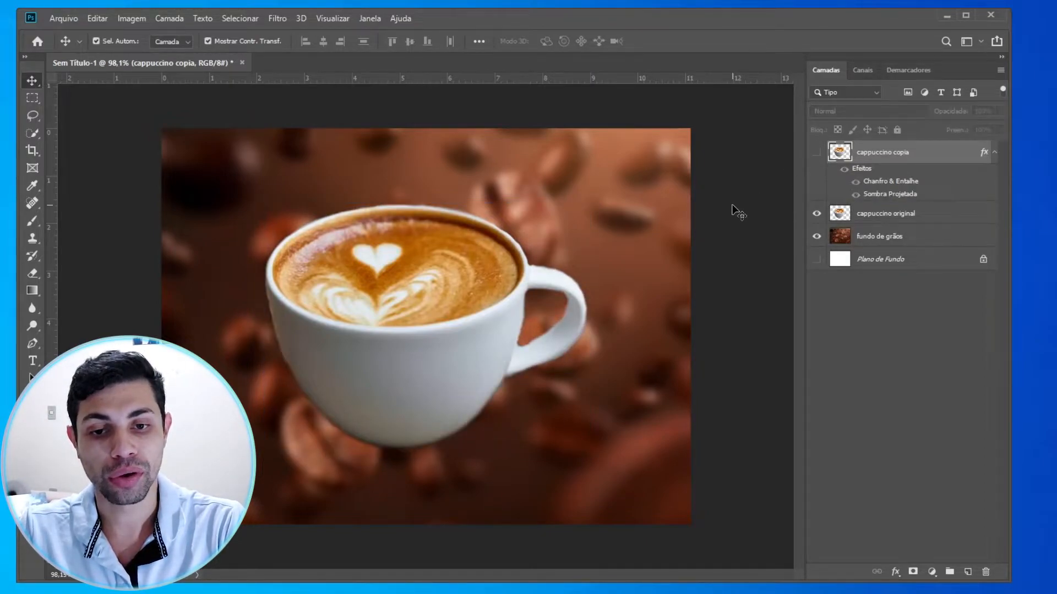
pyautogui.click(736, 210)
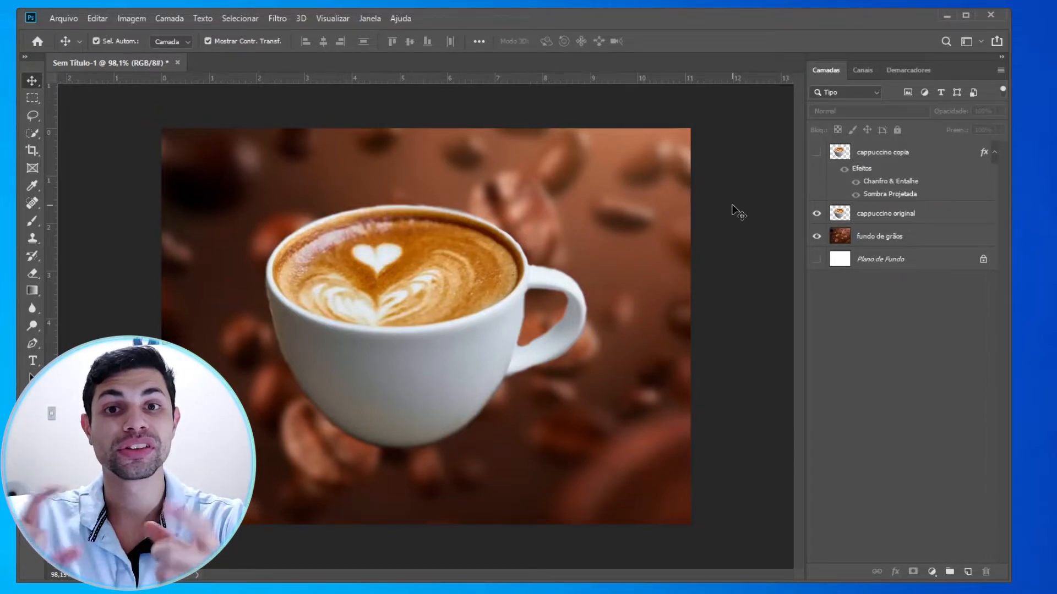
pyautogui.click(816, 153)
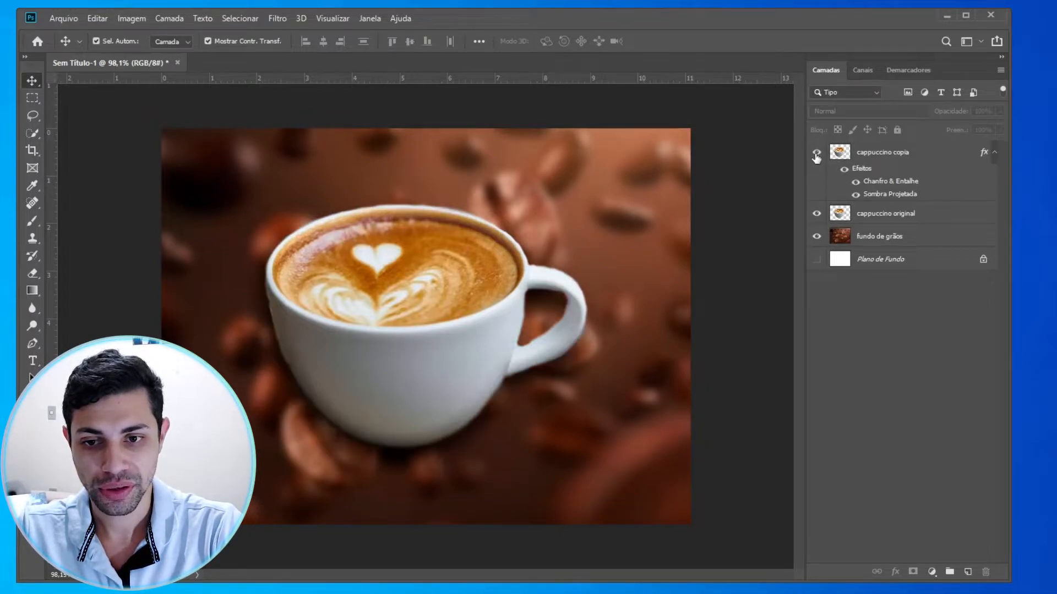
pyautogui.click(817, 154)
pyautogui.click(817, 154)
pyautogui.click(817, 154)
pyautogui.click(817, 154)
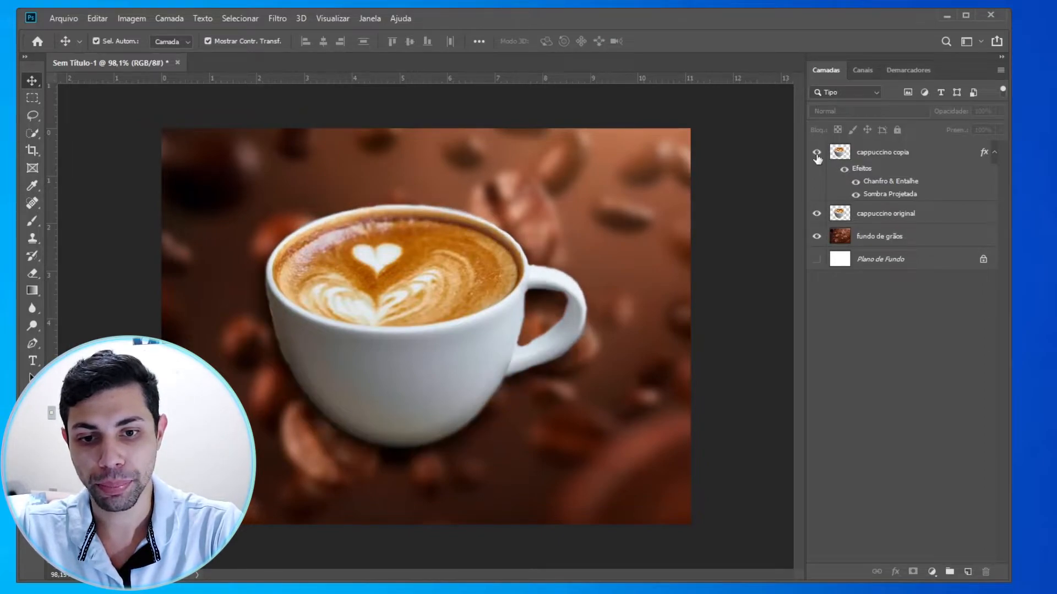
pyautogui.click(816, 154)
pyautogui.click(817, 154)
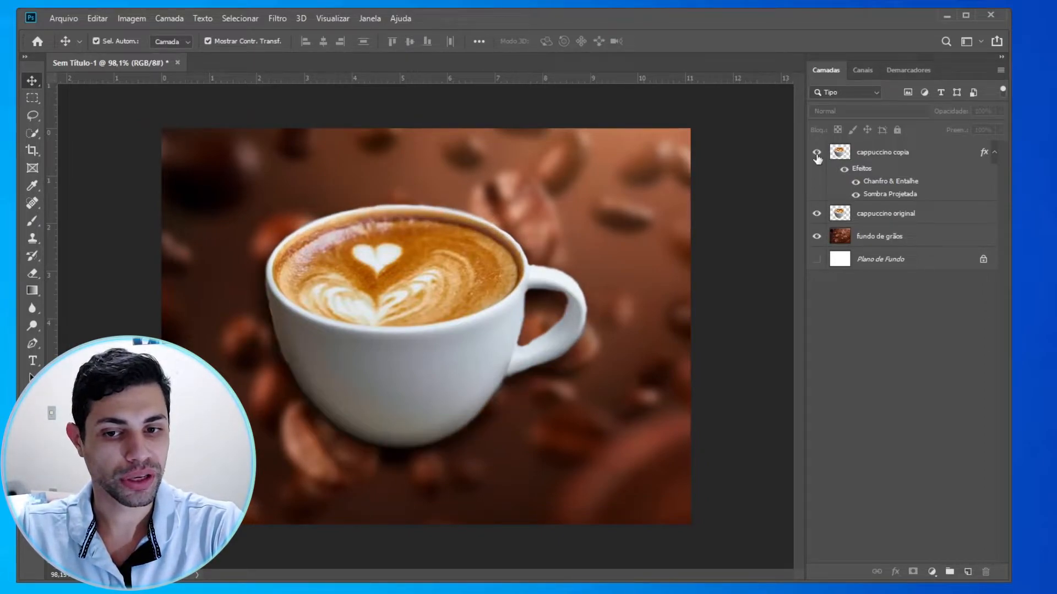
pyautogui.click(817, 154)
pyautogui.click(817, 154)
pyautogui.click(817, 154)
pyautogui.click(818, 158)
pyautogui.click(817, 158)
pyautogui.click(818, 158)
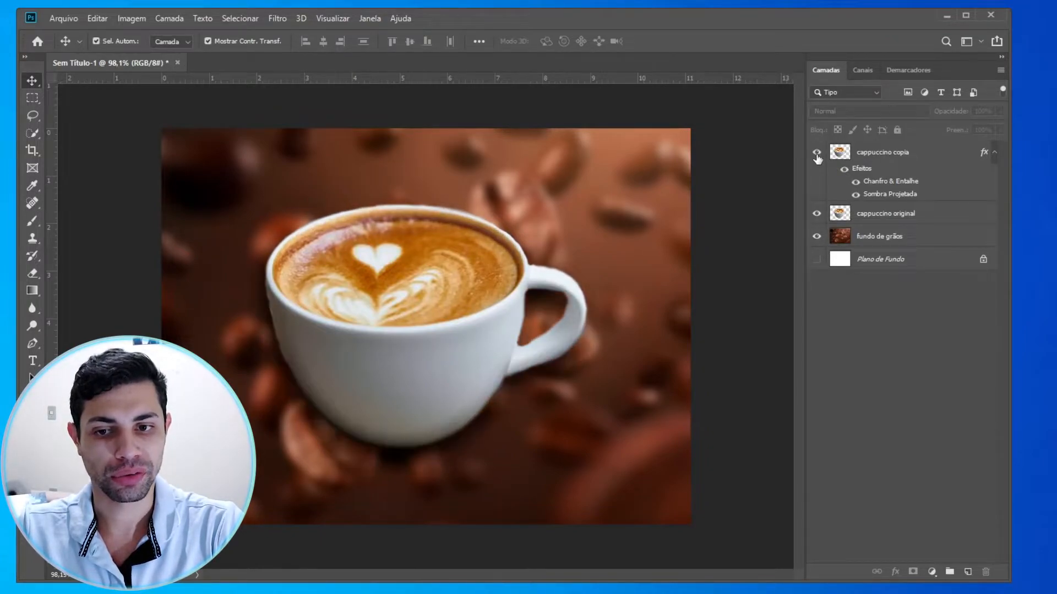
pyautogui.click(818, 154)
pyautogui.click(818, 154)
pyautogui.click(817, 154)
pyautogui.click(817, 154)
pyautogui.click(817, 156)
pyautogui.click(817, 156)
pyautogui.click(817, 157)
pyautogui.click(817, 156)
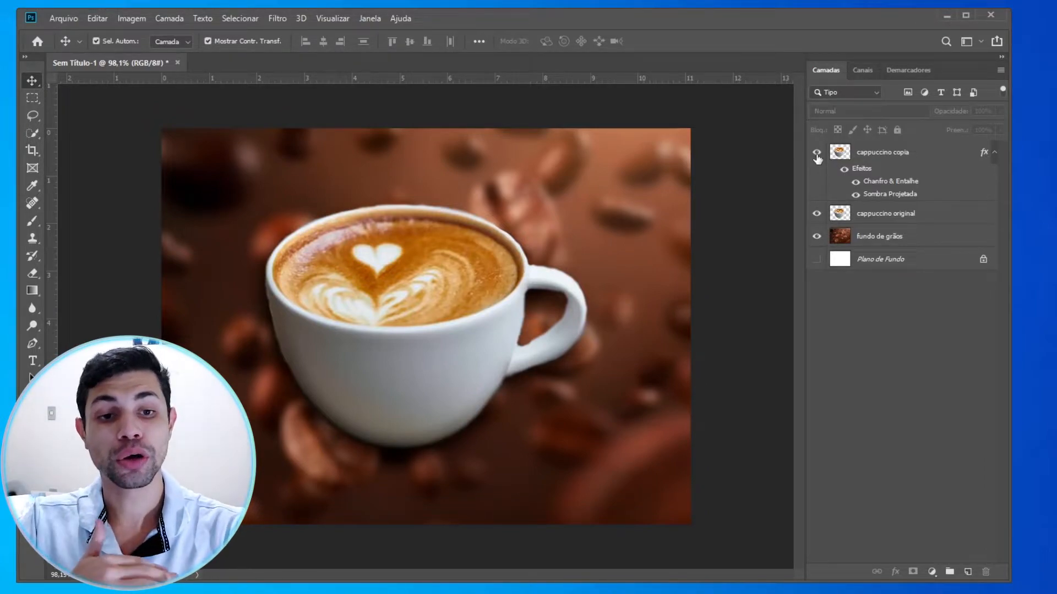
# Select the cappuccino copia layer and hide the cappuccino original layer.
pyautogui.click(894, 214)
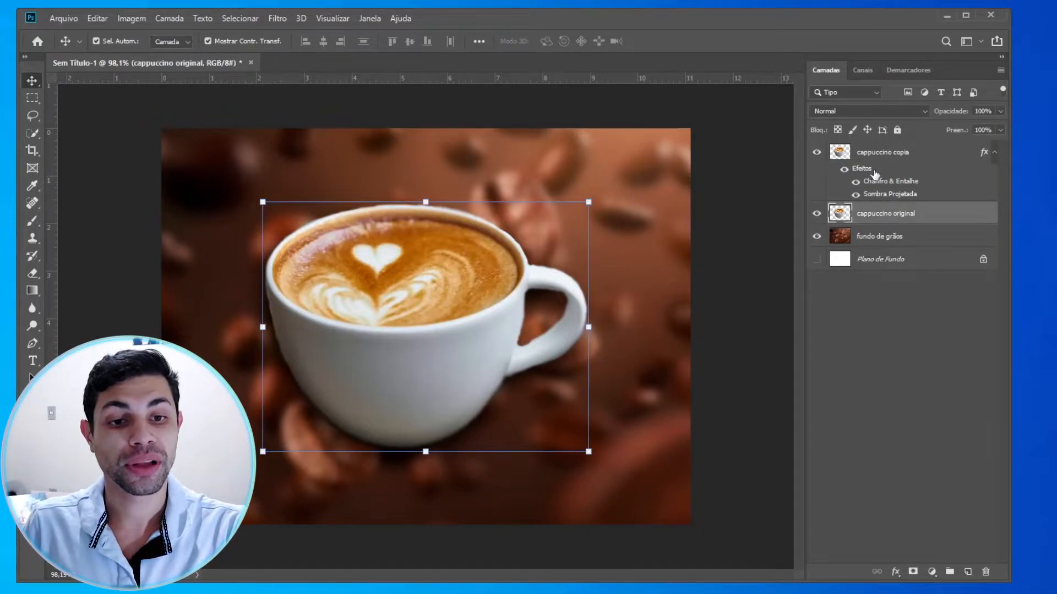
pyautogui.click(906, 159)
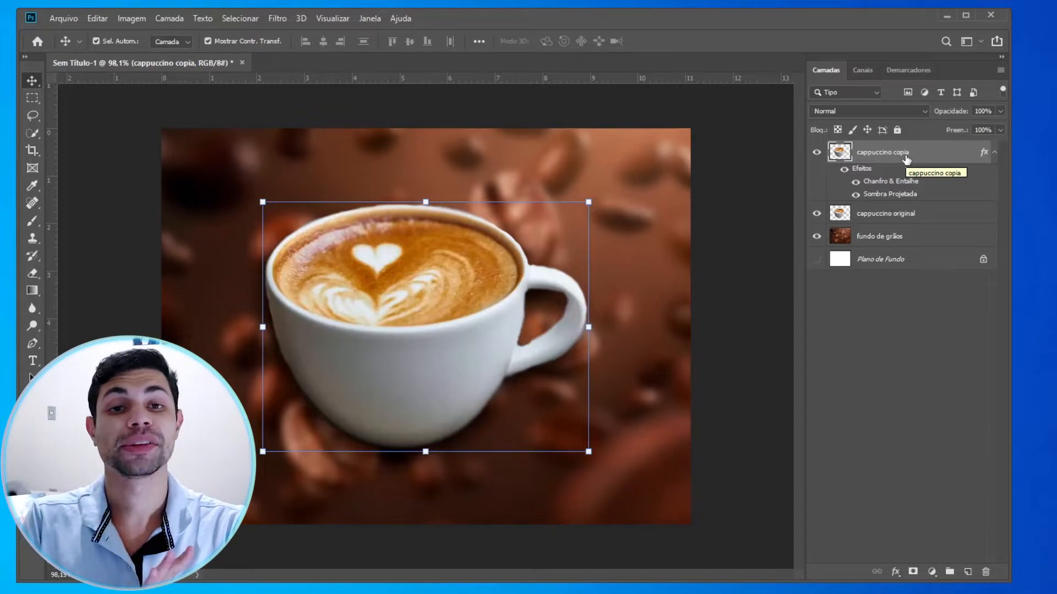
pyautogui.click(817, 214)
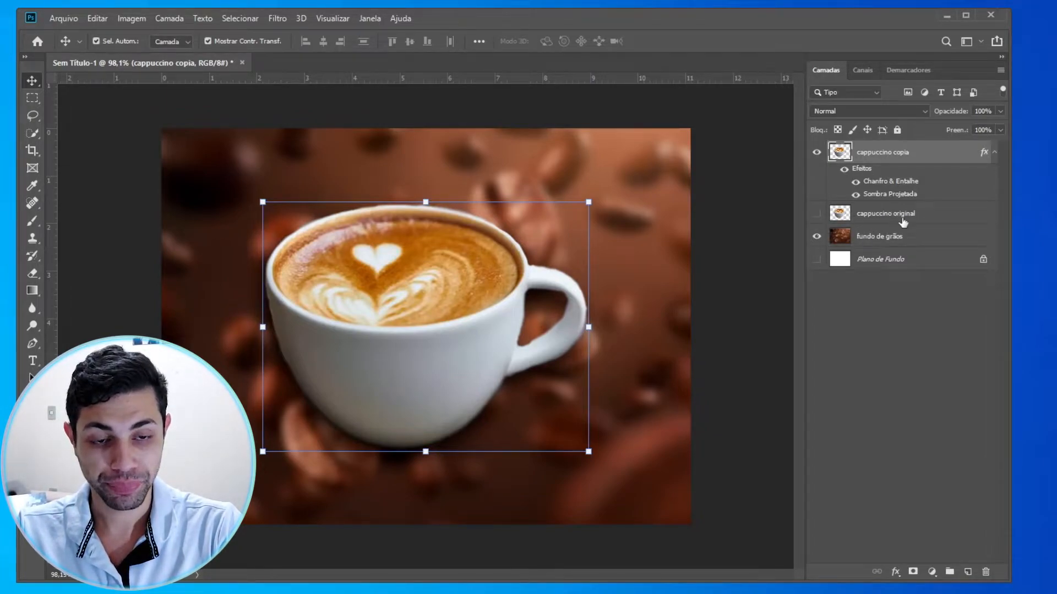
# Shift the cappuccino copia cup slightly to the right over the coffee bean background.
pyautogui.hotkey('shift', 'Right')
pyautogui.hotkey('shift', 'Right')
pyautogui.hotkey('shift', 'Right')
pyautogui.hotkey('shift', 'Right')
pyautogui.moveTo(472, 314)
pyautogui.mouseDown()
pyautogui.moveTo(486, 283)
pyautogui.moveTo(463, 317)
pyautogui.mouseUp()
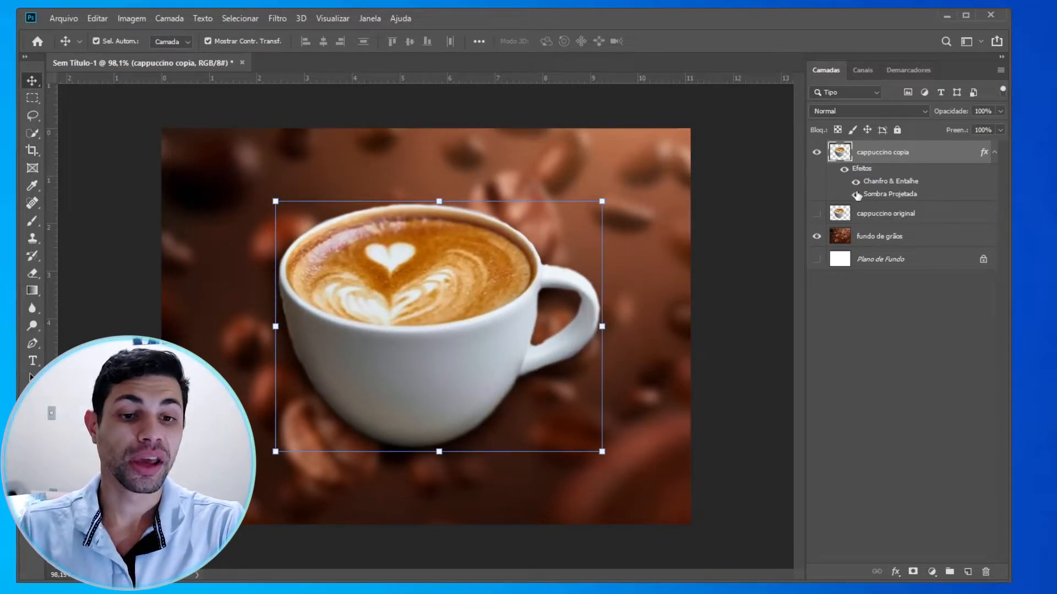
# Fully lock the cappuccino original layer and leave it hidden.
pyautogui.click(877, 219)
pyautogui.click(818, 213)
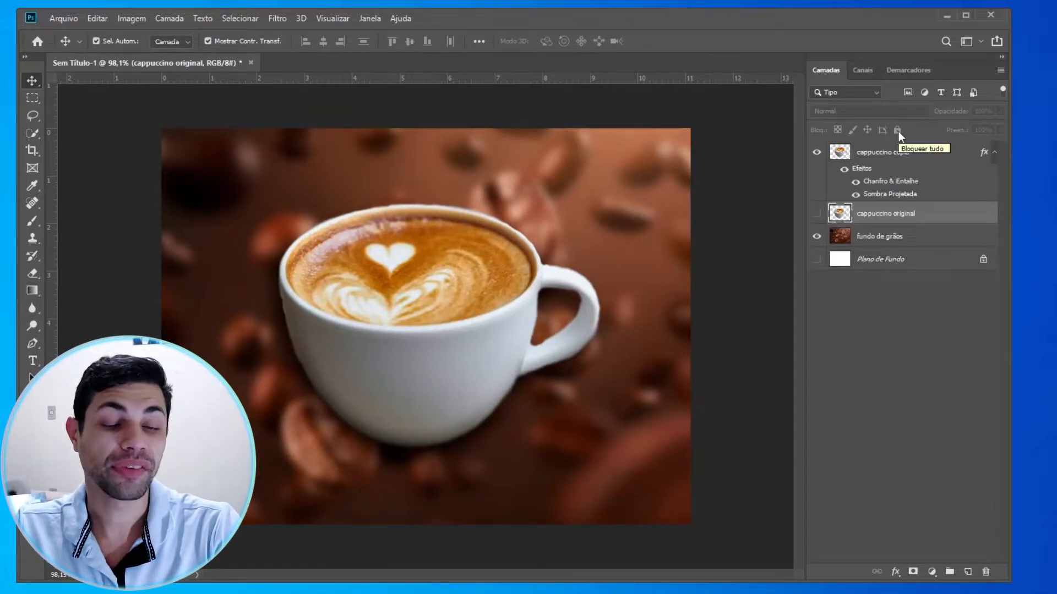
pyautogui.click(818, 215)
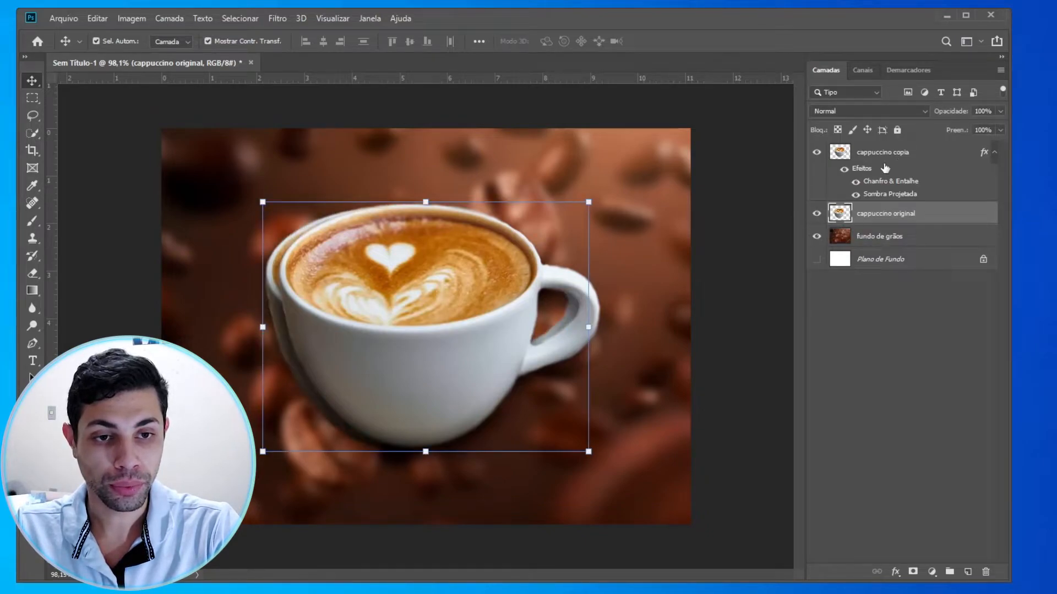
pyautogui.click(897, 131)
pyautogui.click(817, 214)
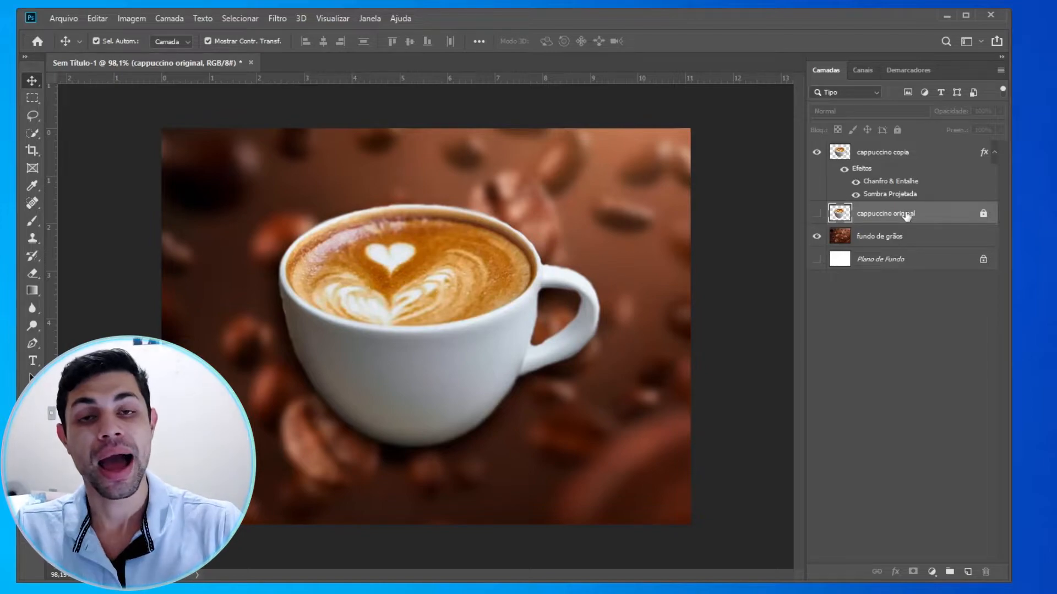
# Select the cappuccino copia layer, move its cup slightly up and delete the layer.
pyautogui.click(902, 153)
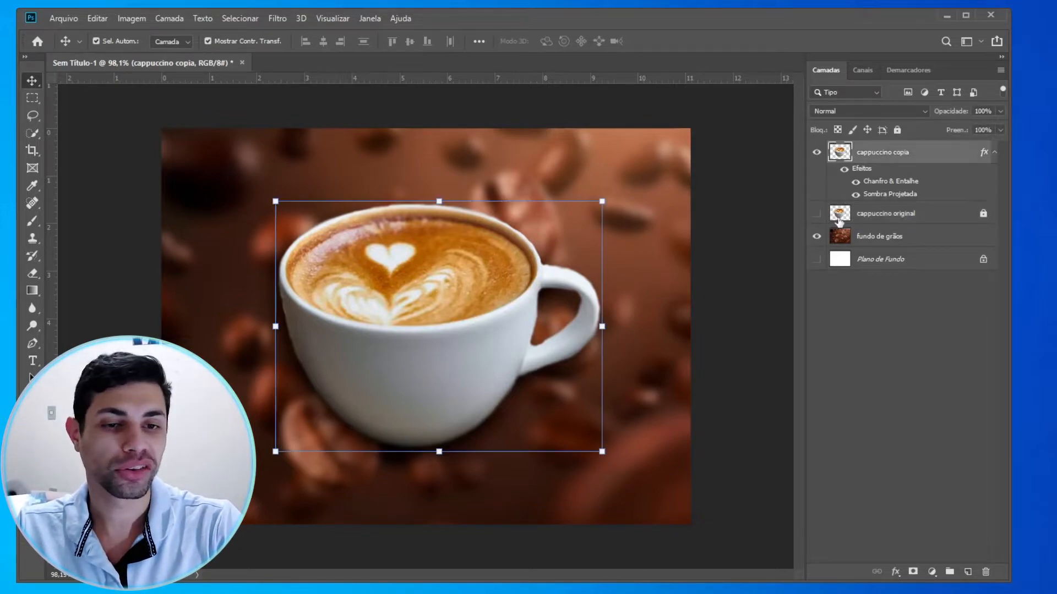
pyautogui.moveTo(509, 338); pyautogui.dragTo(465, 311)
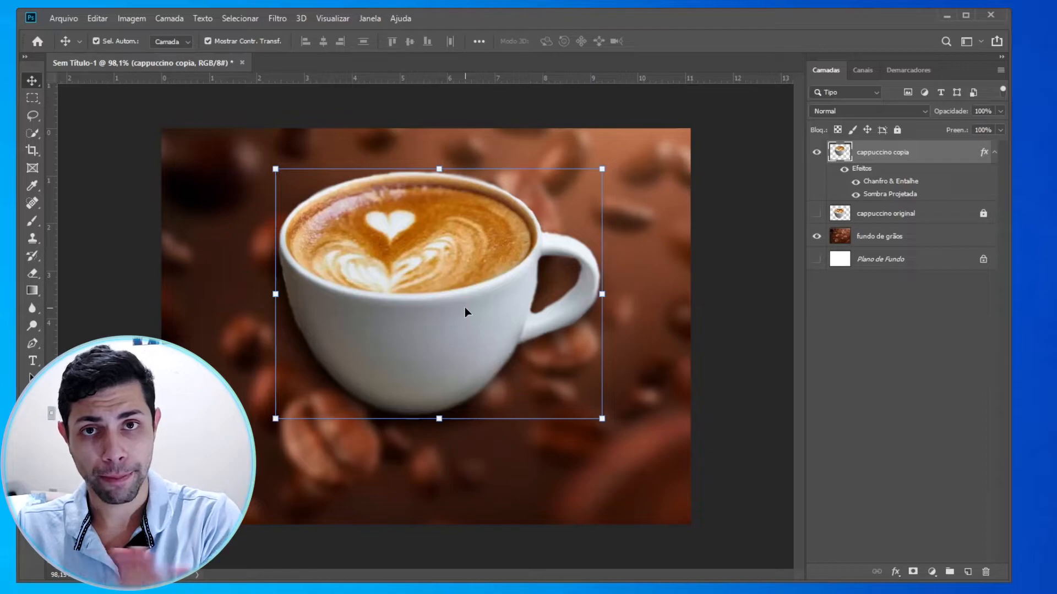
pyautogui.press('Delete')
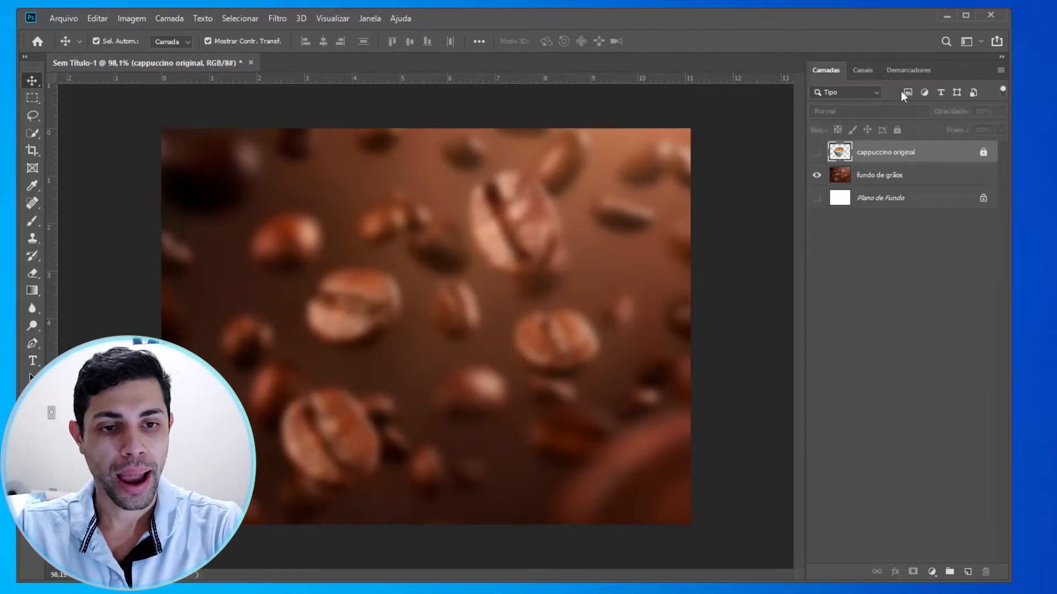
# Show the cappuccino original layer and try to move its locked cup, shifting the coffee bean background back into place.
pyautogui.click(817, 153)
pyautogui.moveTo(375, 329); pyautogui.dragTo(511, 311)
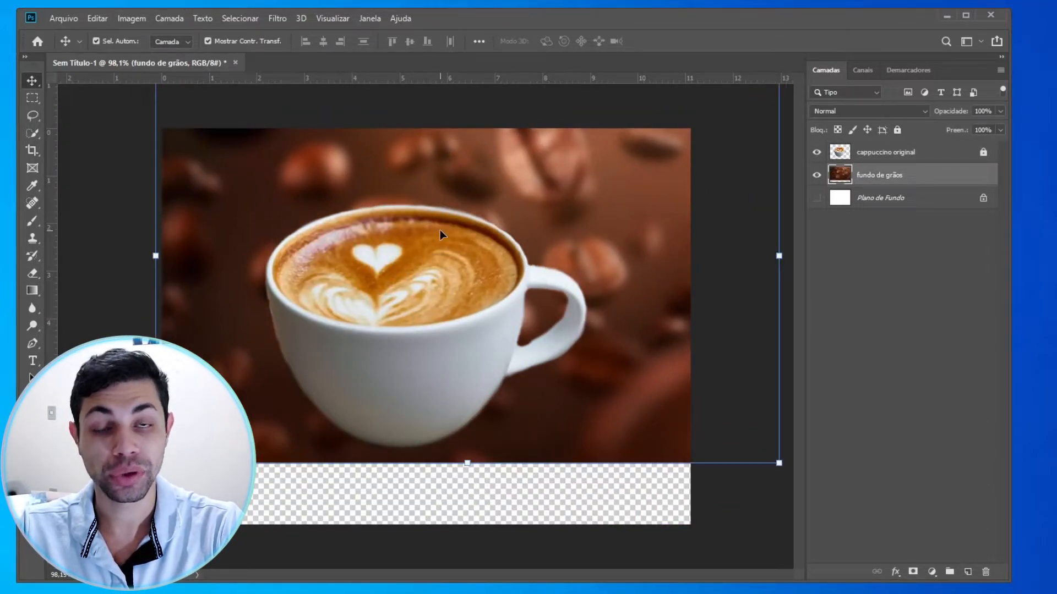
pyautogui.moveTo(455, 272); pyautogui.dragTo(417, 365)
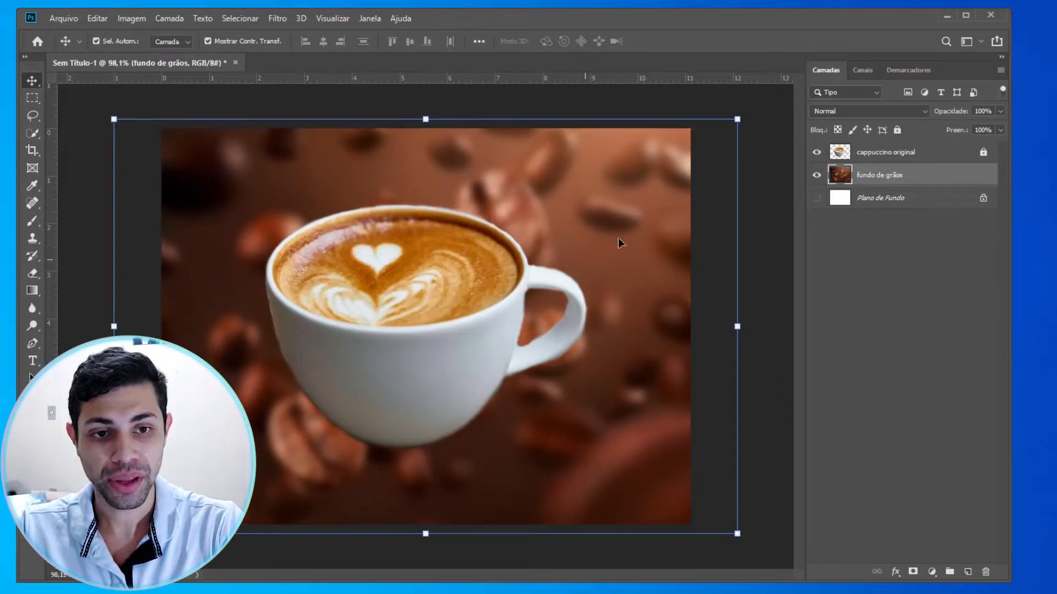
# Unlock the cappuccino original layer to try moving its cup, undo back to the cappuccino copia cup and deselect the layer.
pyautogui.click(864, 153)
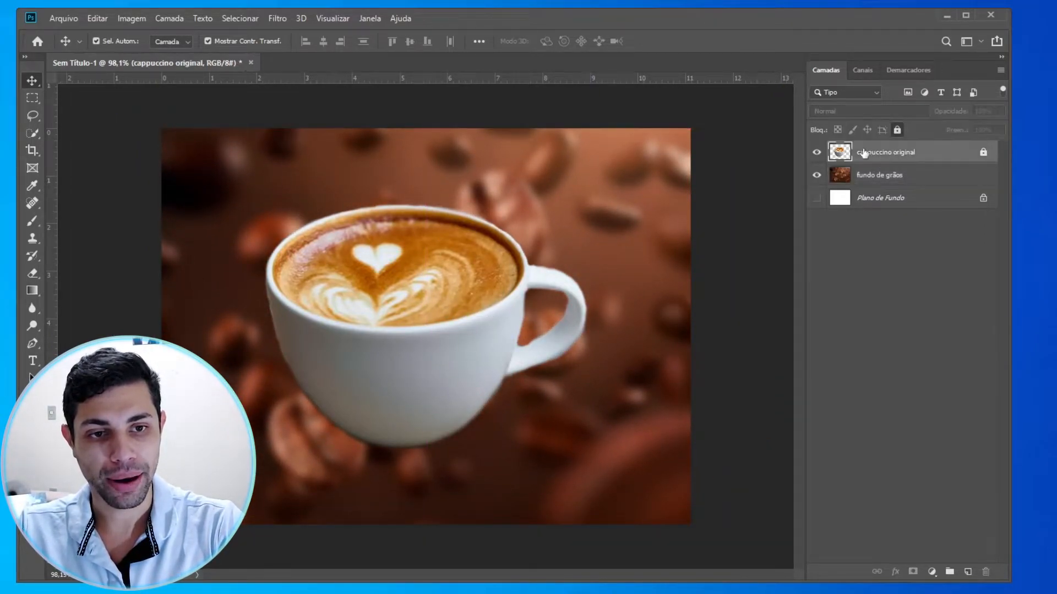
pyautogui.click(898, 132)
pyautogui.moveTo(350, 363); pyautogui.dragTo(386, 374)
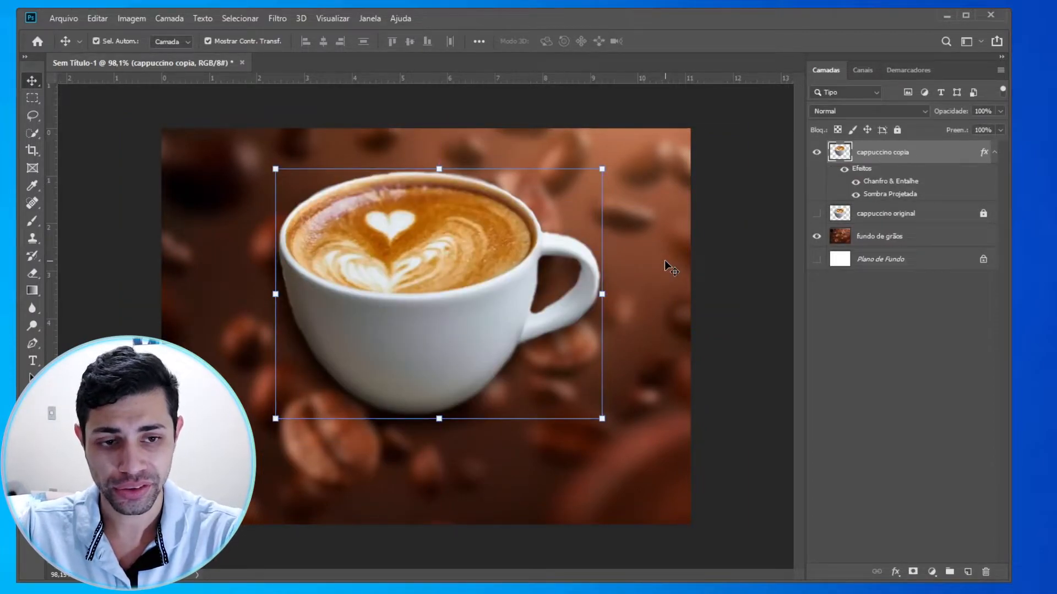
pyautogui.click(733, 245)
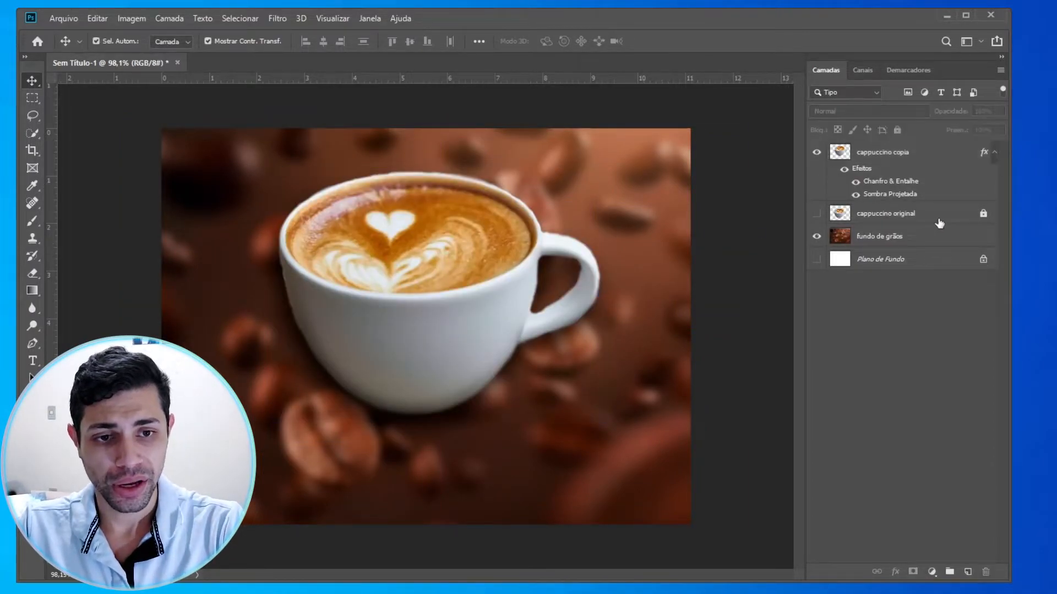
# Unlock and show the cappuccino original layer, and fully lock and hide it again.
pyautogui.click(985, 219)
pyautogui.click(817, 214)
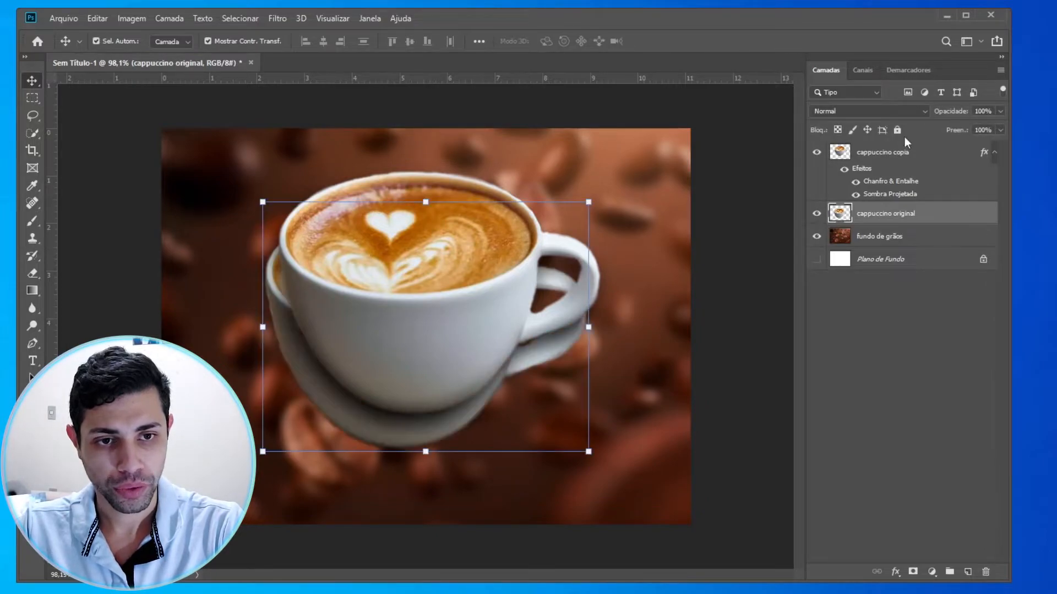
pyautogui.click(896, 130)
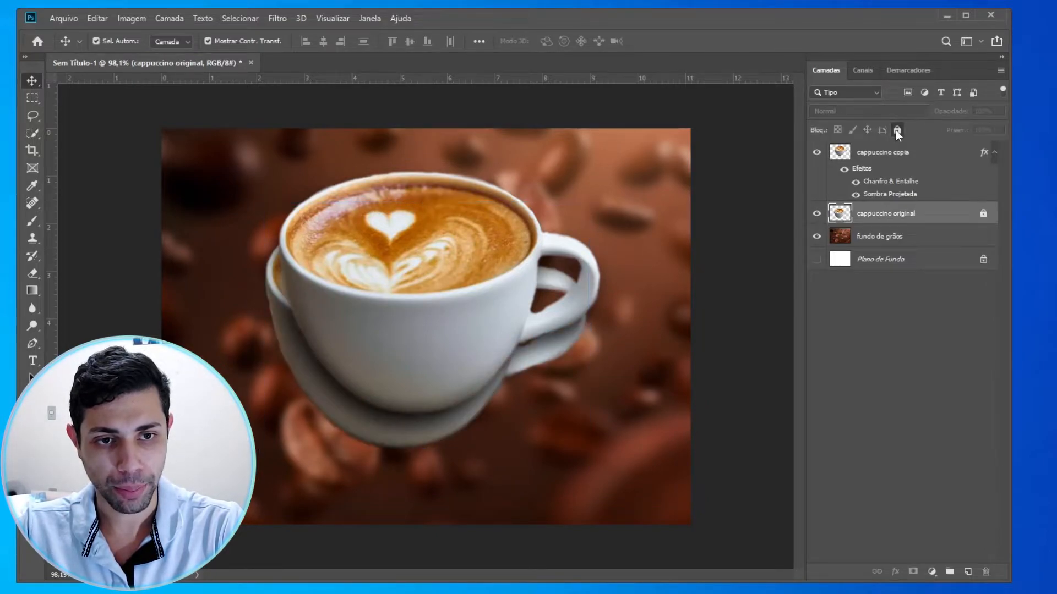
pyautogui.click(817, 214)
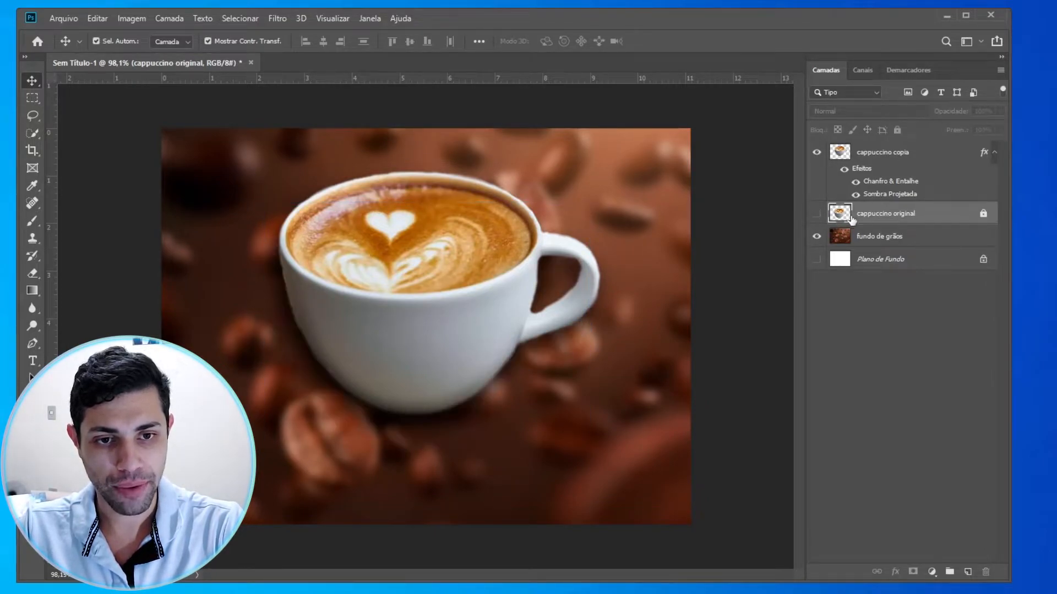
# Move the cappuccino copia cup down and slightly right over the coffee bean background and deselect the layer.
pyautogui.click(901, 156)
pyautogui.moveTo(445, 303); pyautogui.dragTo(446, 329)
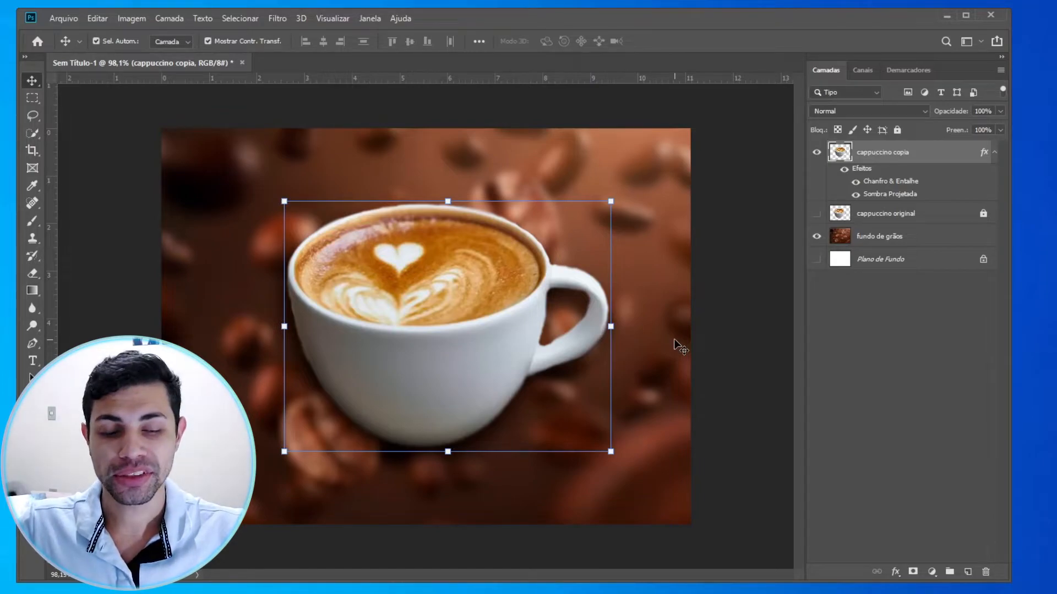
pyautogui.hotkey('ctrl', 'alt', 'a')
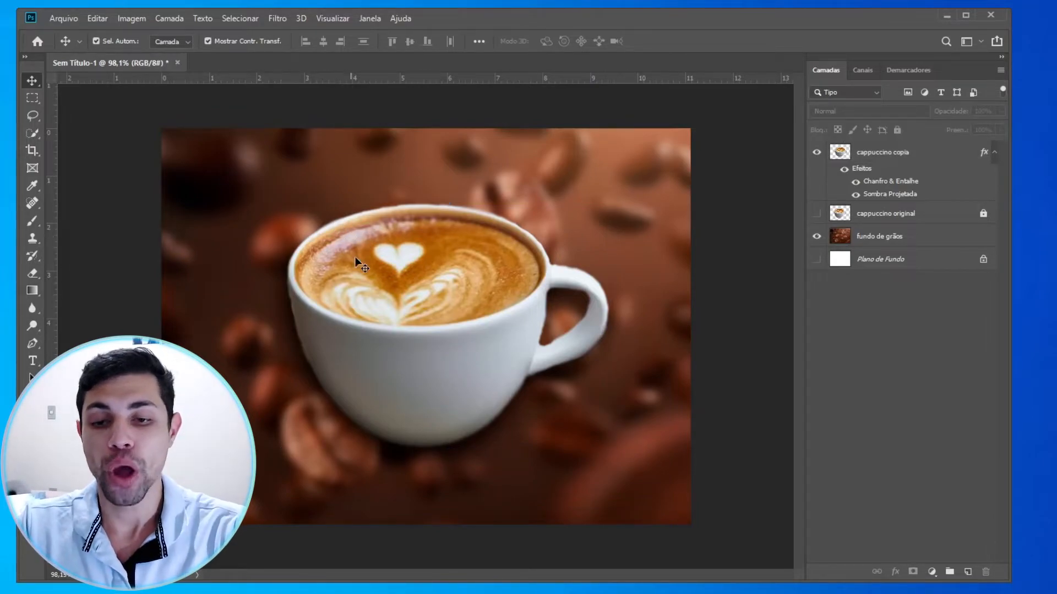
# Open the blending options of the fundo de grãos layer and place the dialog beside the cup.
pyautogui.click(680, 159)
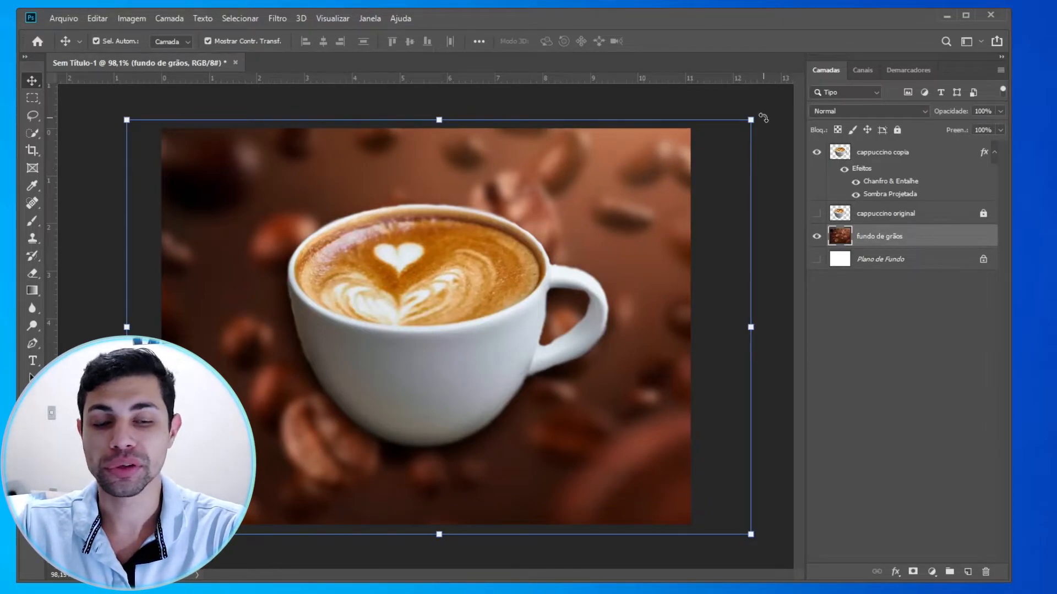
pyautogui.hotkey('ctrl', 'alt', 'a')
pyautogui.click(887, 239)
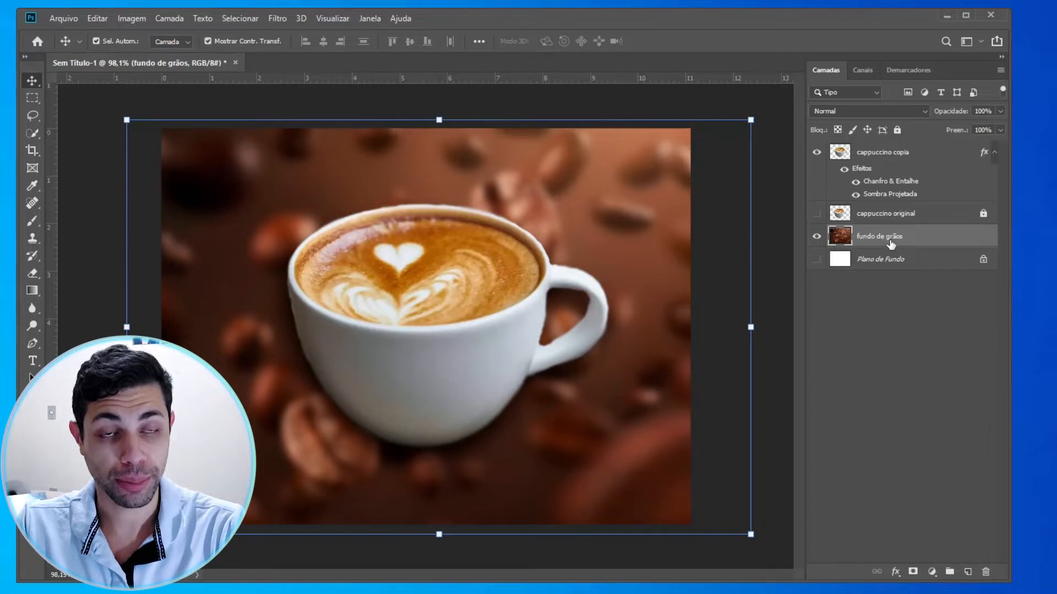
pyautogui.rightClick(867, 236)
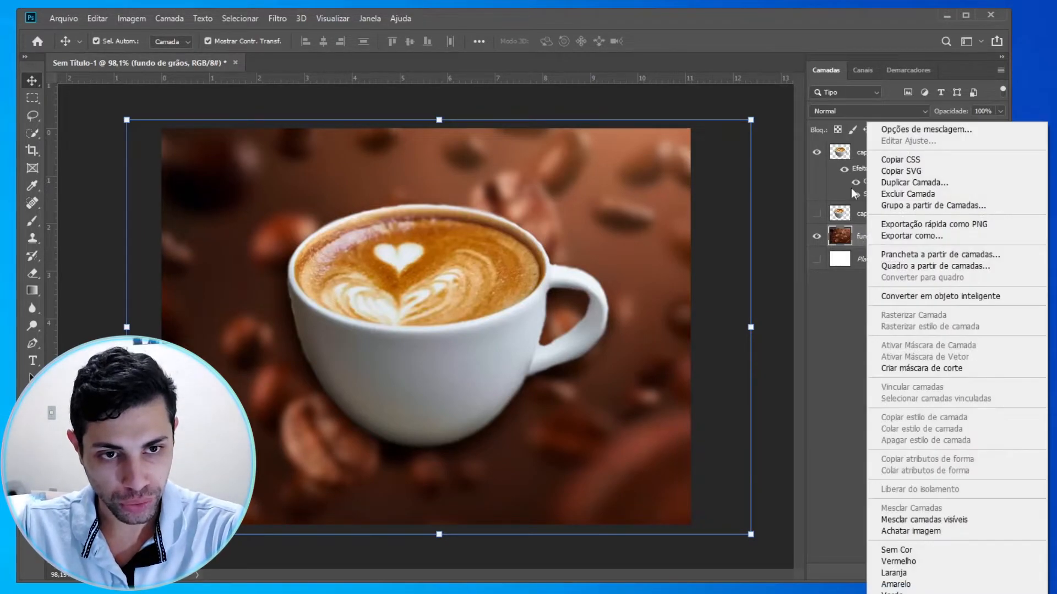
pyautogui.click(901, 132)
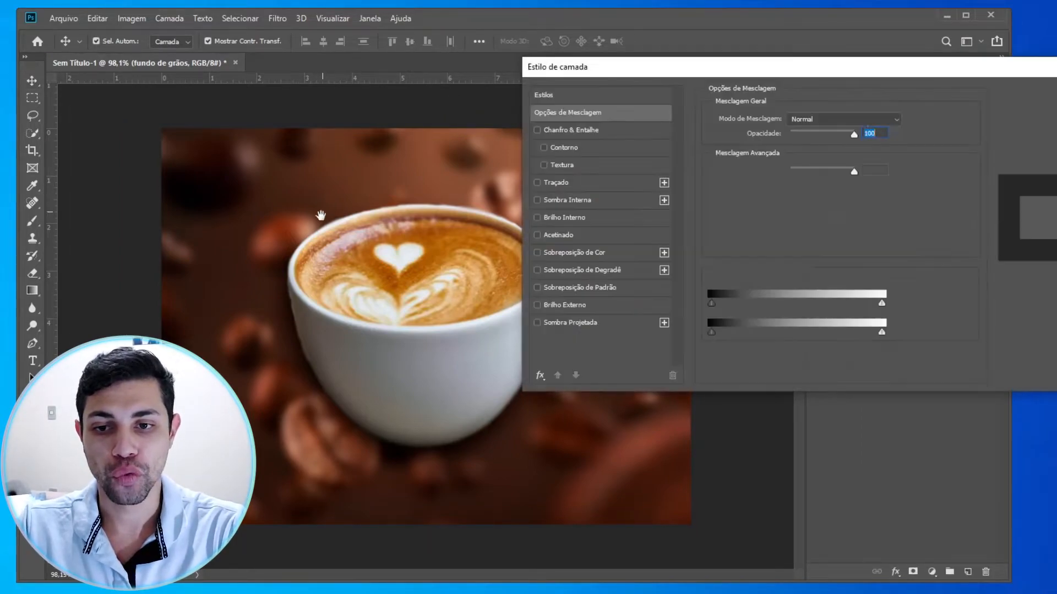
pyautogui.moveTo(699, 74); pyautogui.dragTo(601, 149)
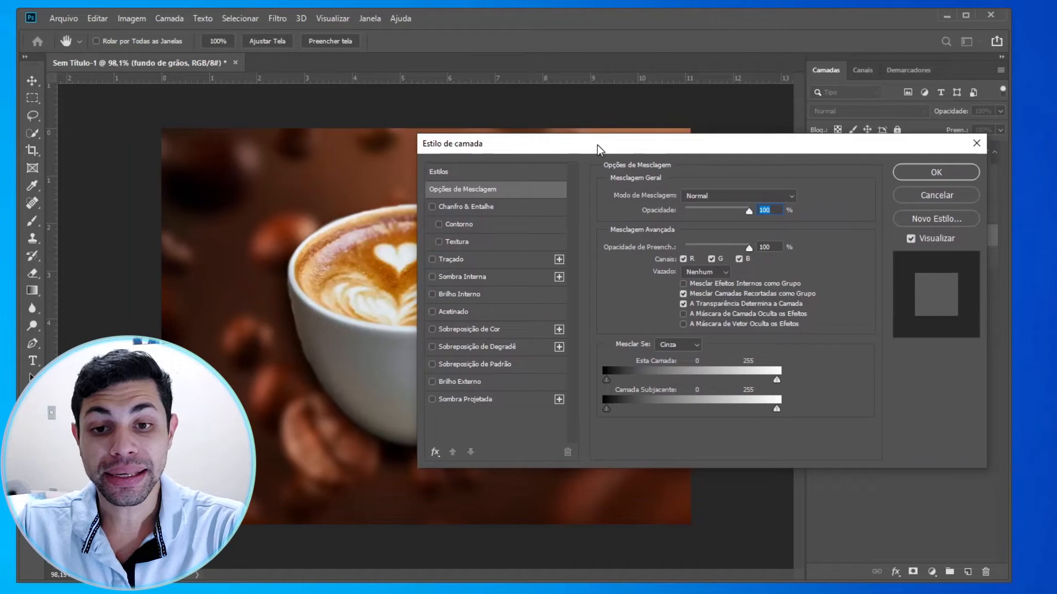
pyautogui.click(442, 193)
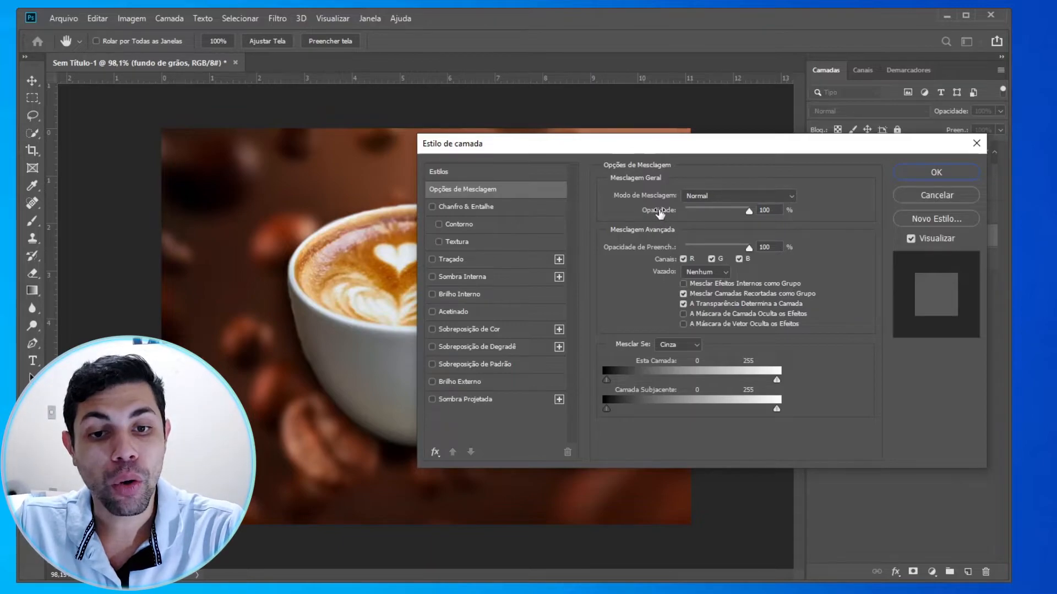
pyautogui.moveTo(669, 144); pyautogui.dragTo(774, 104)
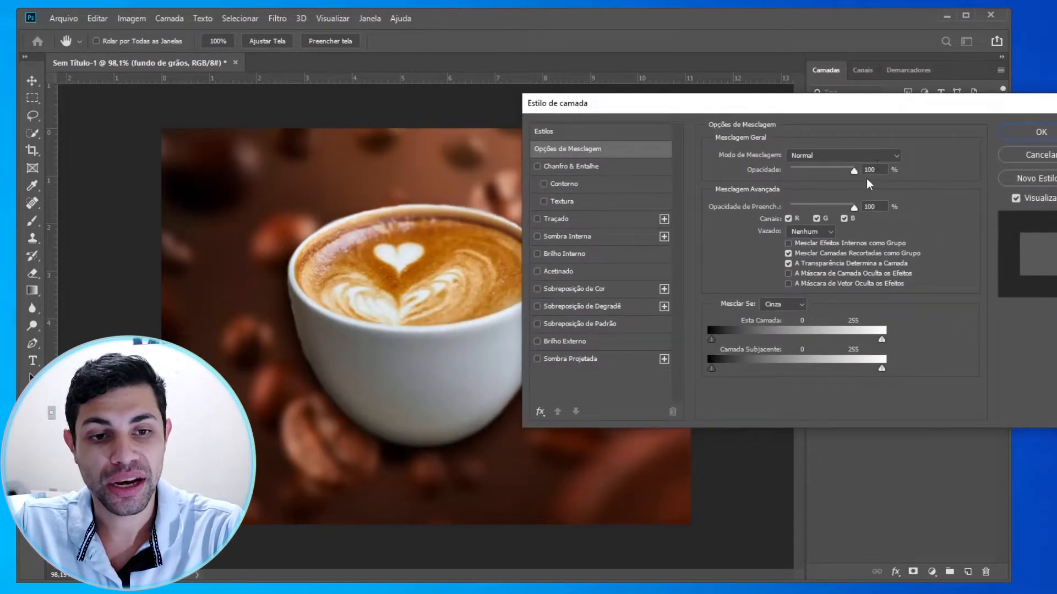
# Try the fundo de grãos layer at 0% opacity, cancel the layer style and deselect the layer.
pyautogui.moveTo(854, 176)
pyautogui.mouseDown()
pyautogui.moveTo(797, 173)
pyautogui.moveTo(864, 182)
pyautogui.mouseUp()
pyautogui.moveTo(870, 102); pyautogui.dragTo(882, 329)
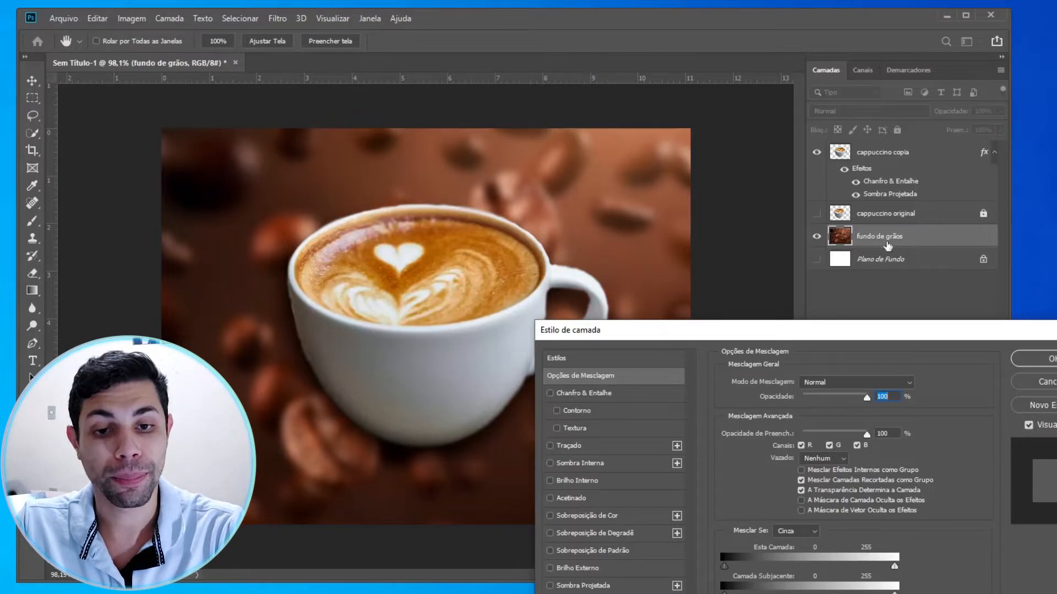
pyautogui.moveTo(867, 399); pyautogui.dragTo(802, 400)
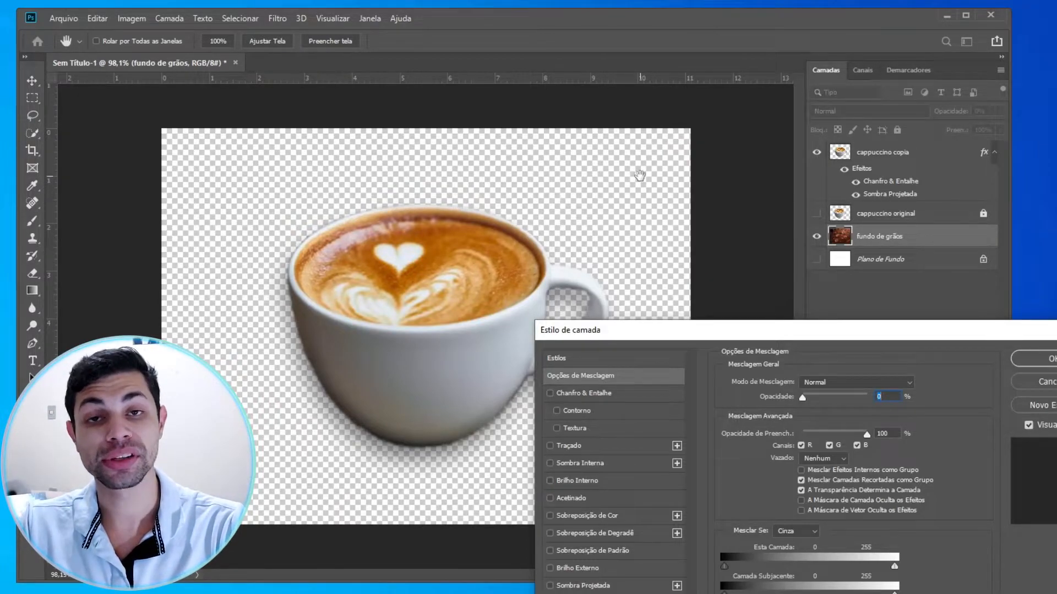
pyautogui.moveTo(741, 339); pyautogui.dragTo(451, 103)
pyautogui.click(764, 146)
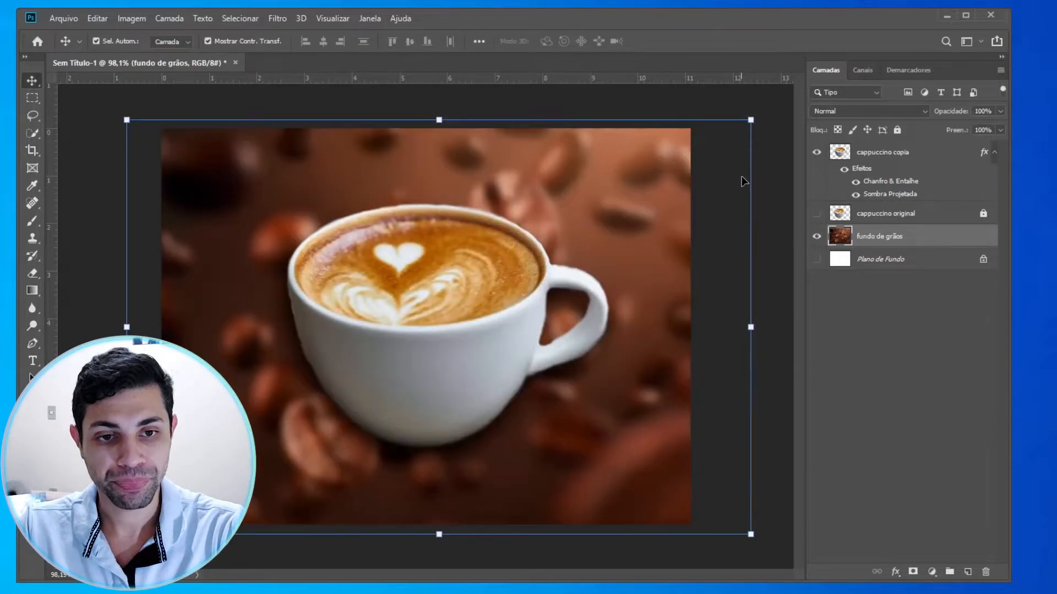
pyautogui.click(775, 230)
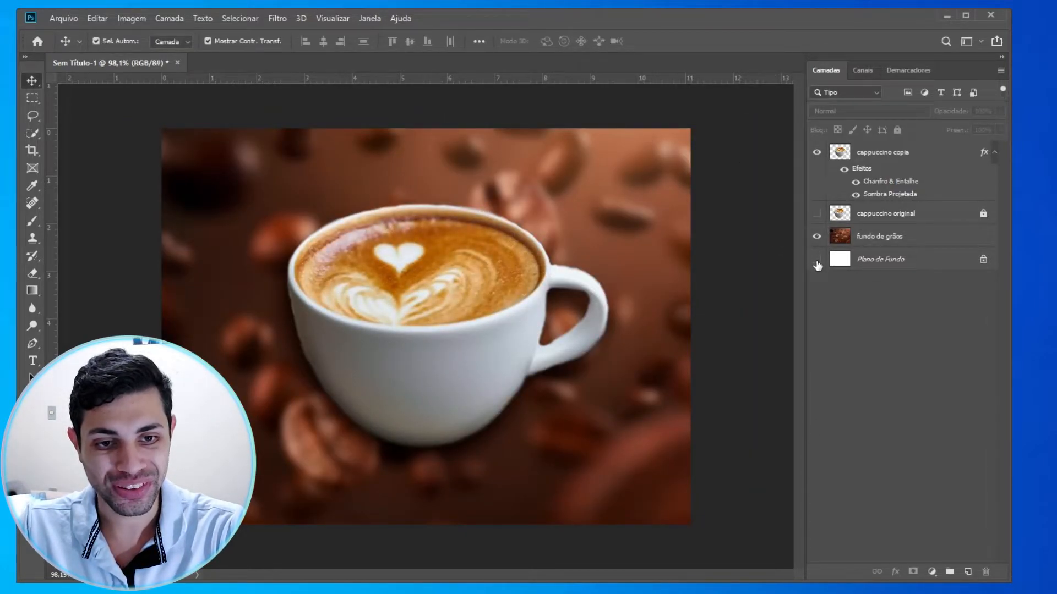
# Show the white Plano de Fundo layer and open the blending options of the fundo de grãos layer.
pyautogui.click(817, 261)
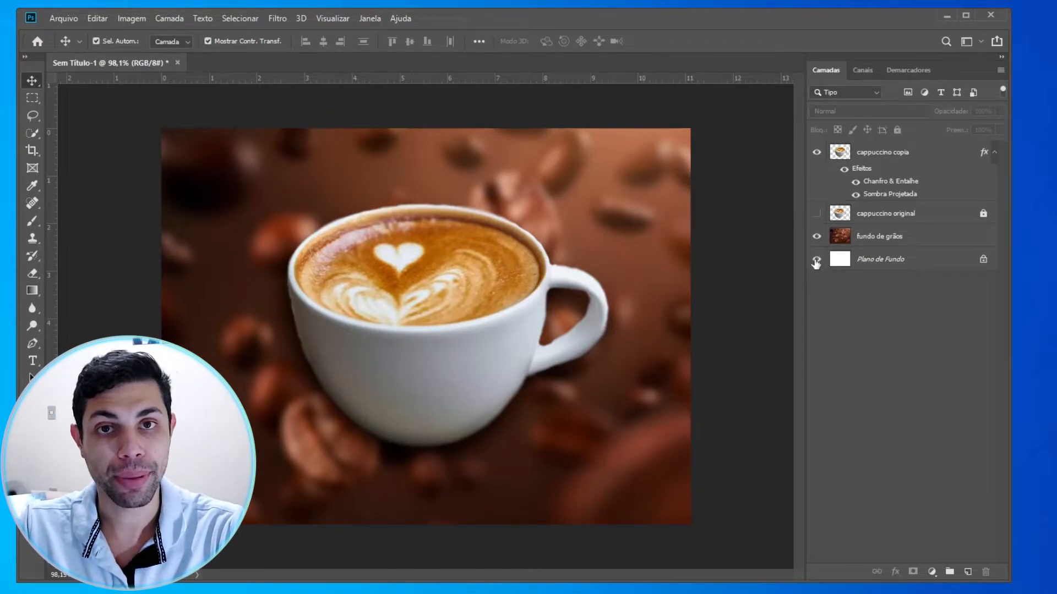
pyautogui.rightClick(872, 240)
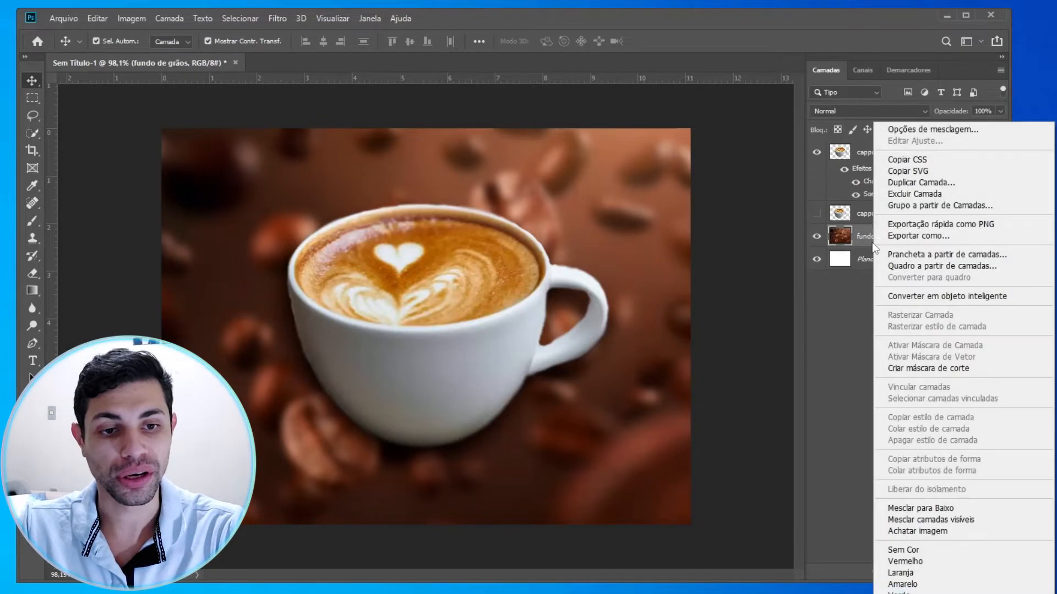
pyautogui.click(904, 131)
pyautogui.moveTo(667, 100); pyautogui.dragTo(1020, 308)
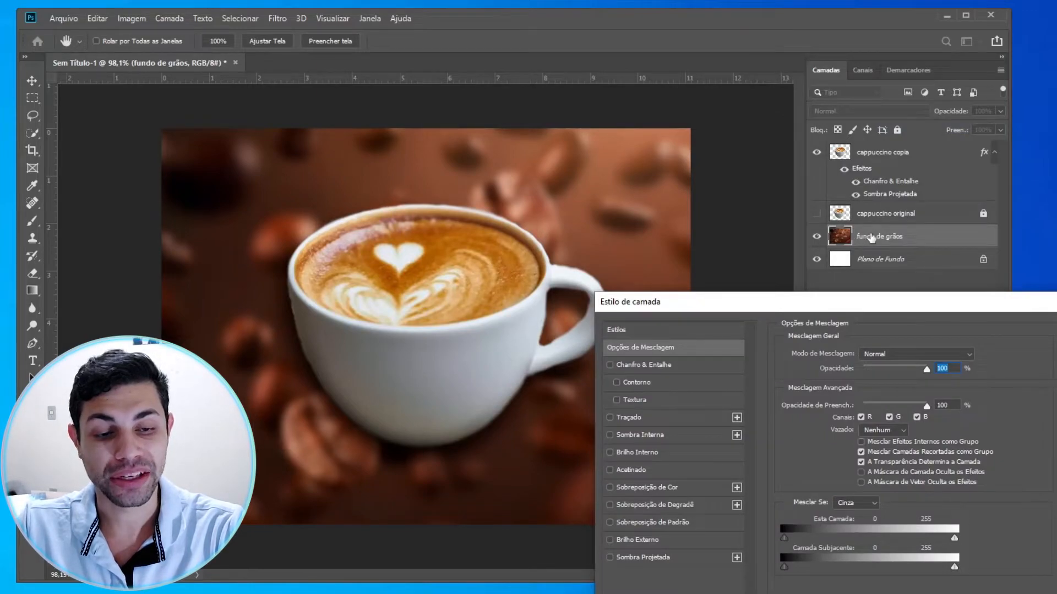
pyautogui.moveTo(863, 304); pyautogui.dragTo(857, 86)
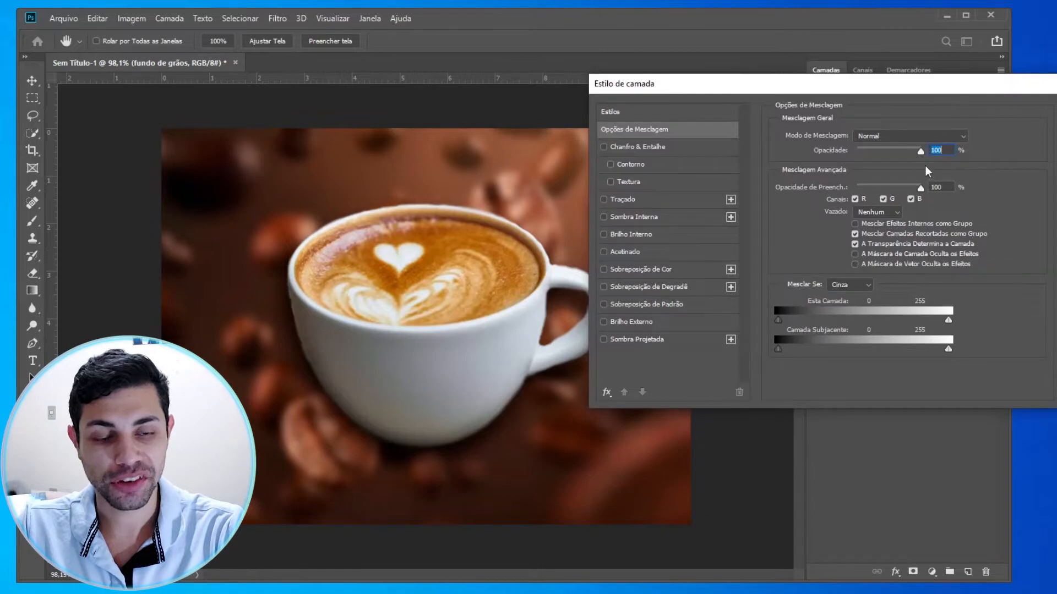
# Set the fundo de grãos layer's opacity to 75%, apply the layer style and deselect the layer.
pyautogui.moveTo(920, 153)
pyautogui.mouseDown()
pyautogui.moveTo(851, 158)
pyautogui.moveTo(936, 161)
pyautogui.moveTo(846, 164)
pyautogui.moveTo(939, 160)
pyautogui.moveTo(906, 157)
pyautogui.moveTo(916, 157)
pyautogui.mouseUp()
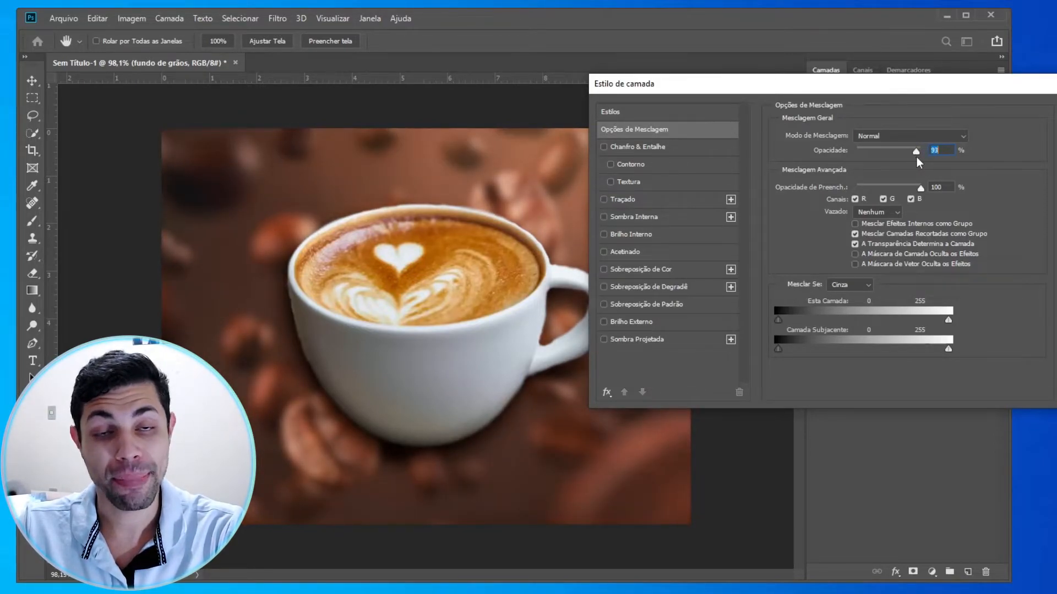
pyautogui.moveTo(916, 157)
pyautogui.mouseDown()
pyautogui.moveTo(936, 154)
pyautogui.moveTo(890, 155)
pyautogui.moveTo(904, 155)
pyautogui.mouseUp()
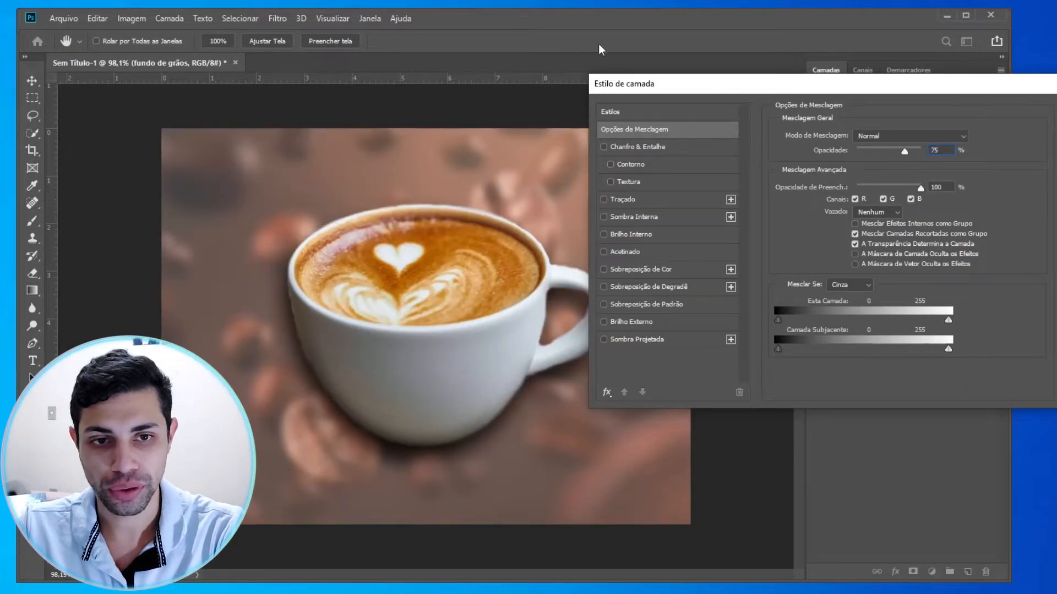
pyautogui.moveTo(748, 87); pyautogui.dragTo(304, 121)
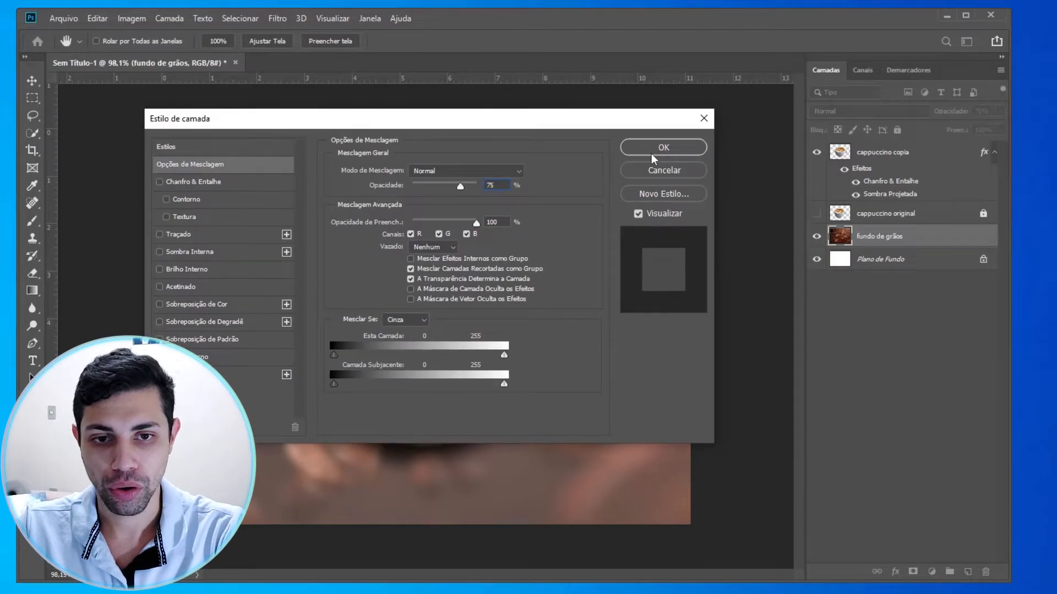
pyautogui.click(653, 158)
pyautogui.click(773, 174)
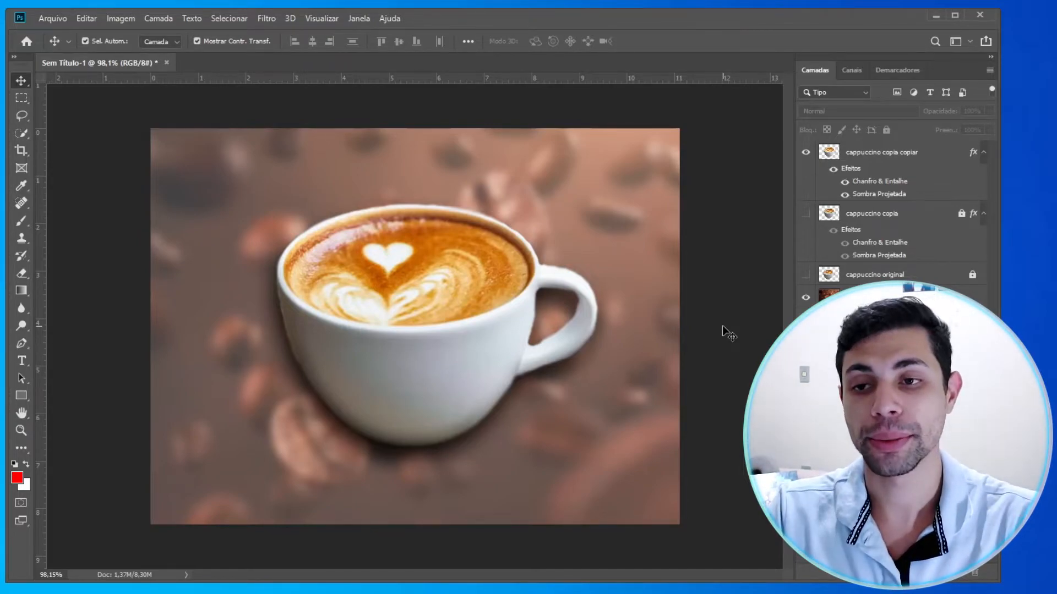
# Start saving the composition under a new file, try the PNG format, and set the file type to JPEG.
pyautogui.click(60, 19)
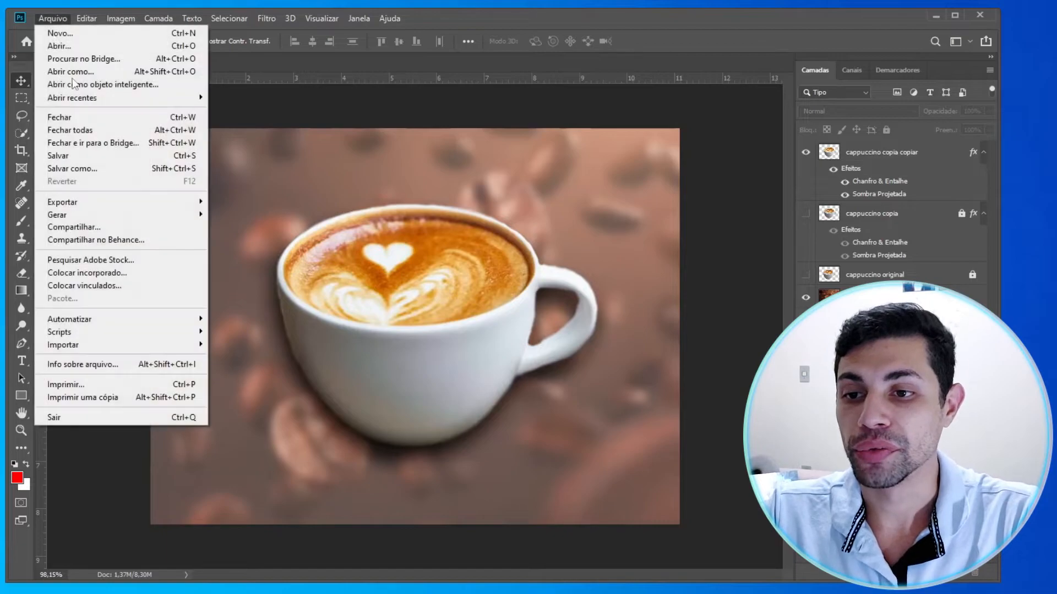
pyautogui.click(160, 170)
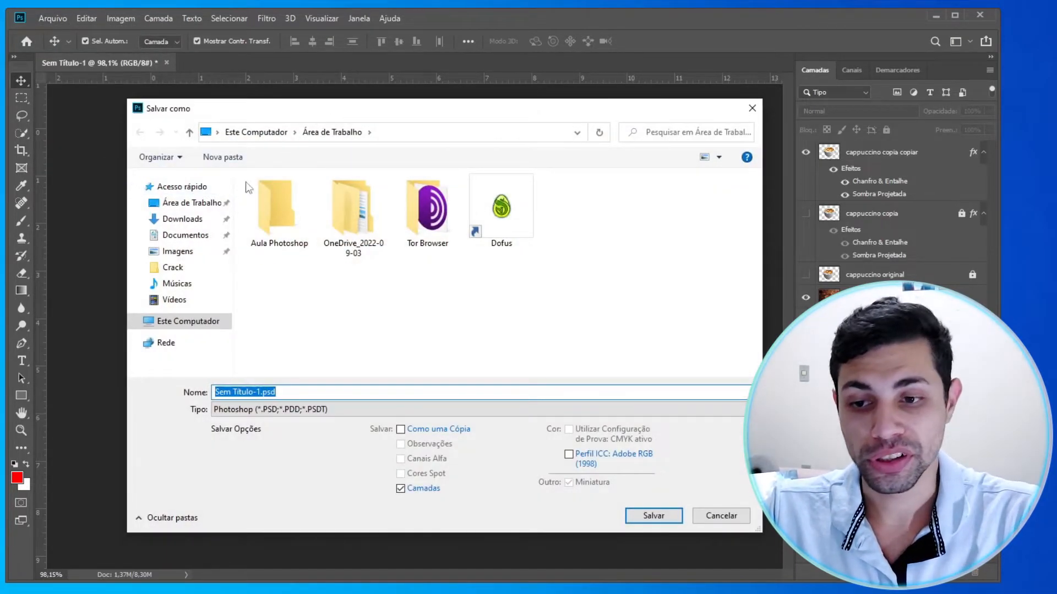
pyautogui.click(298, 410)
pyautogui.click(297, 591)
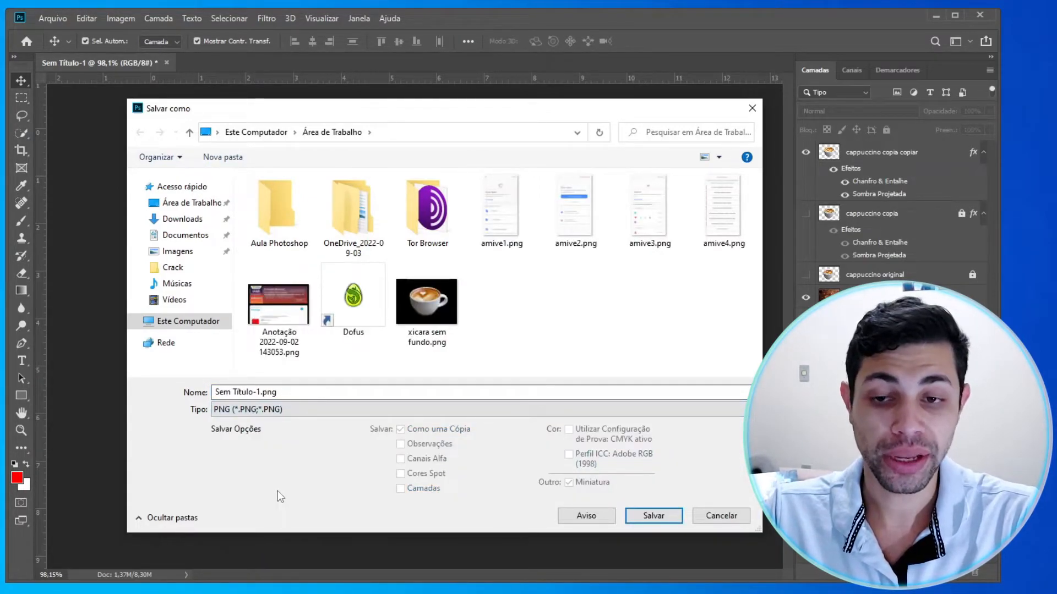
pyautogui.moveTo(405, 113); pyautogui.dragTo(426, 487)
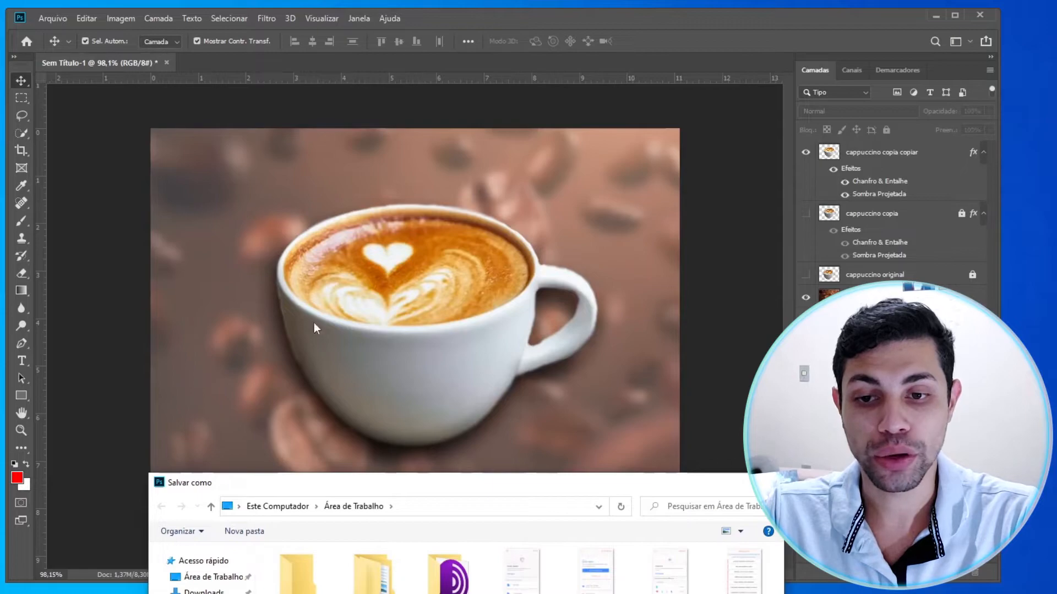
pyautogui.moveTo(333, 484); pyautogui.dragTo(299, 100)
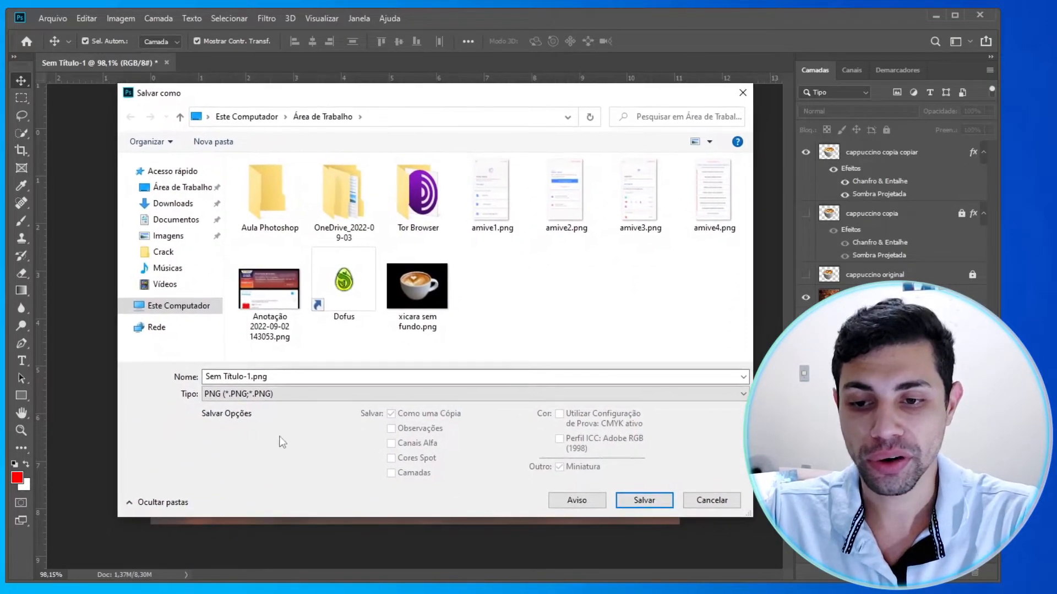
pyautogui.click(302, 394)
pyautogui.click(235, 509)
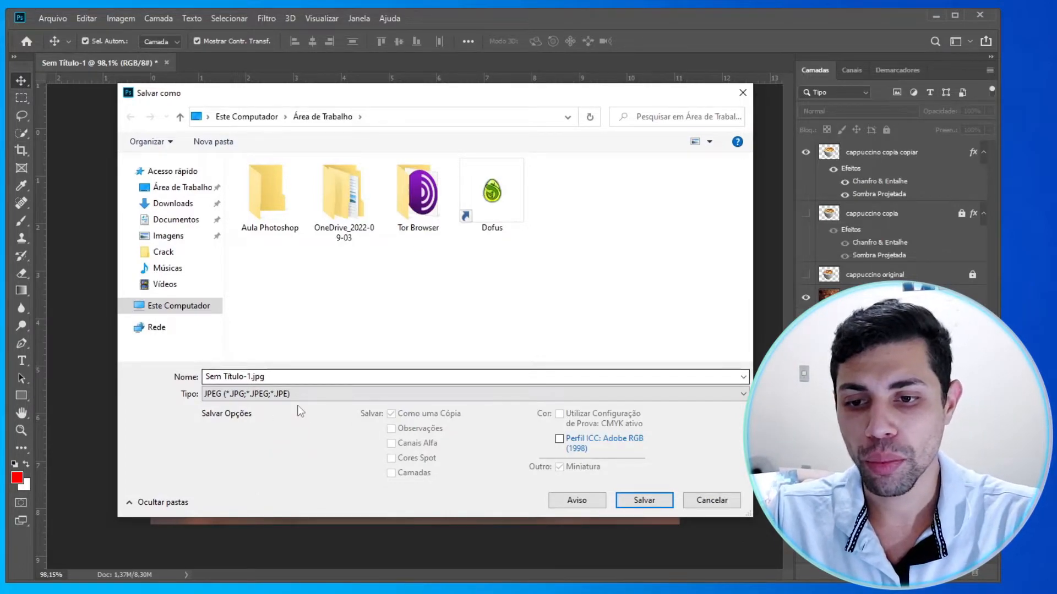
# Name the JPEG file "cappuccino com fundo de graos de cafe" and save it in Área de Trabalho.
pyautogui.tripleClick(293, 379)
pyautogui.write('c')
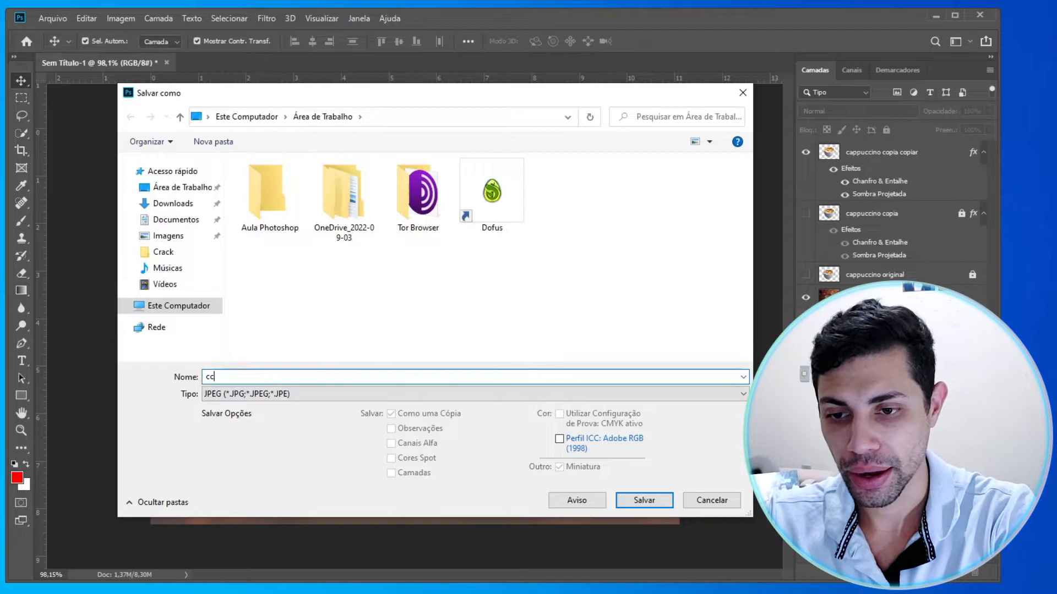
pyautogui.write('appuccino com')
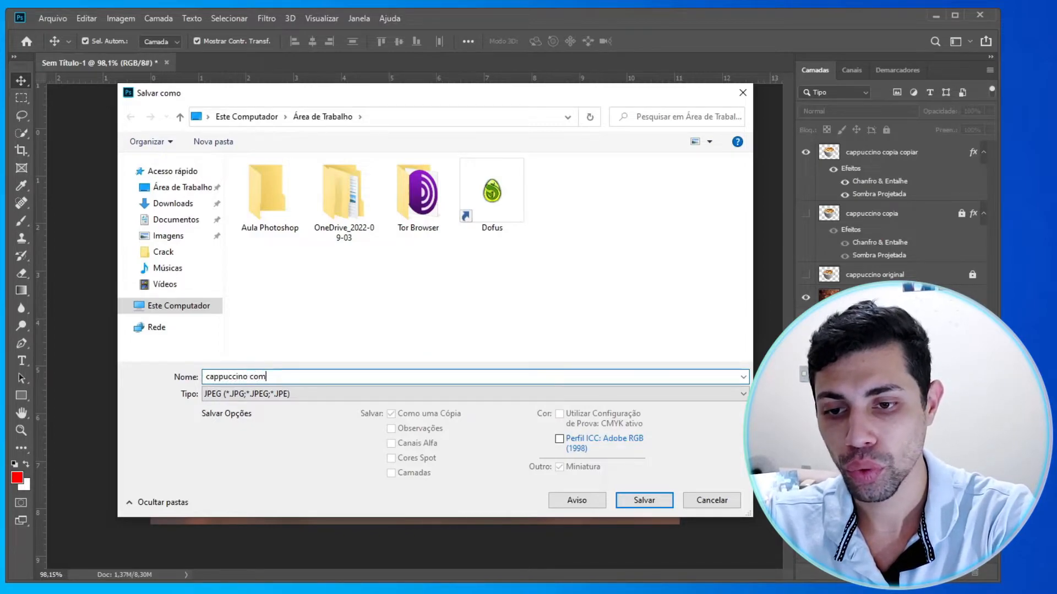
pyautogui.write(' fundo de graos de cafe')
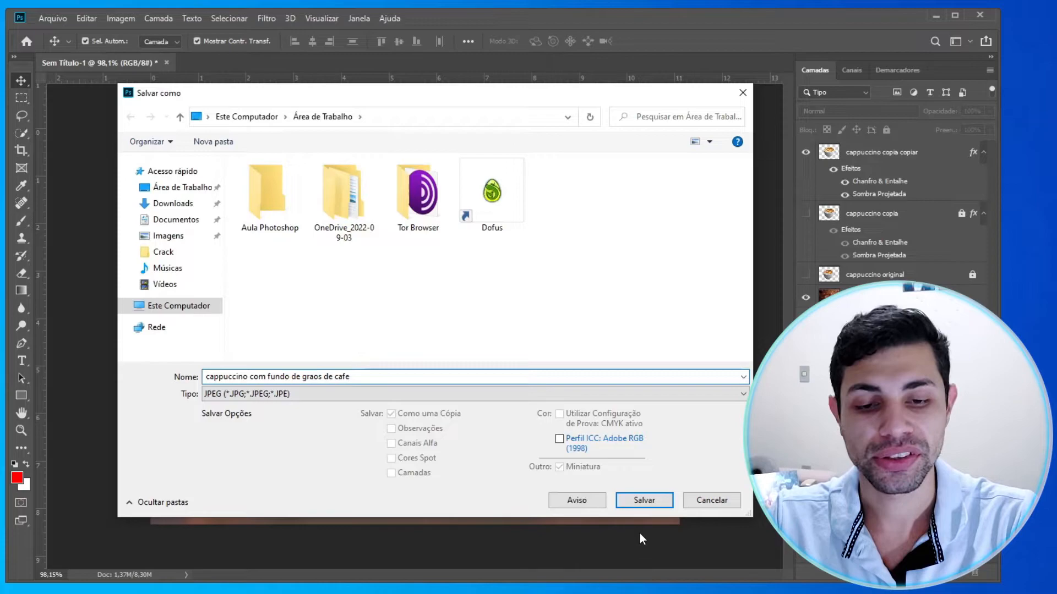
pyautogui.click(644, 500)
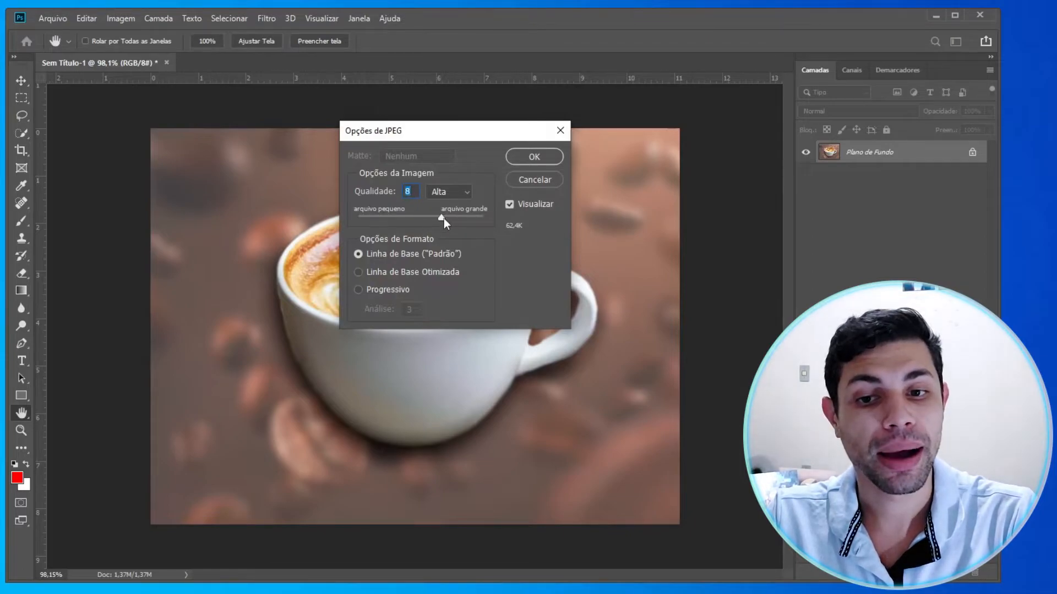
# Preview the JPEG at qualities 12, 1, 0 and 2, with the options dialog moved away from the cup's coffee.
pyautogui.moveTo(442, 222); pyautogui.dragTo(479, 226)
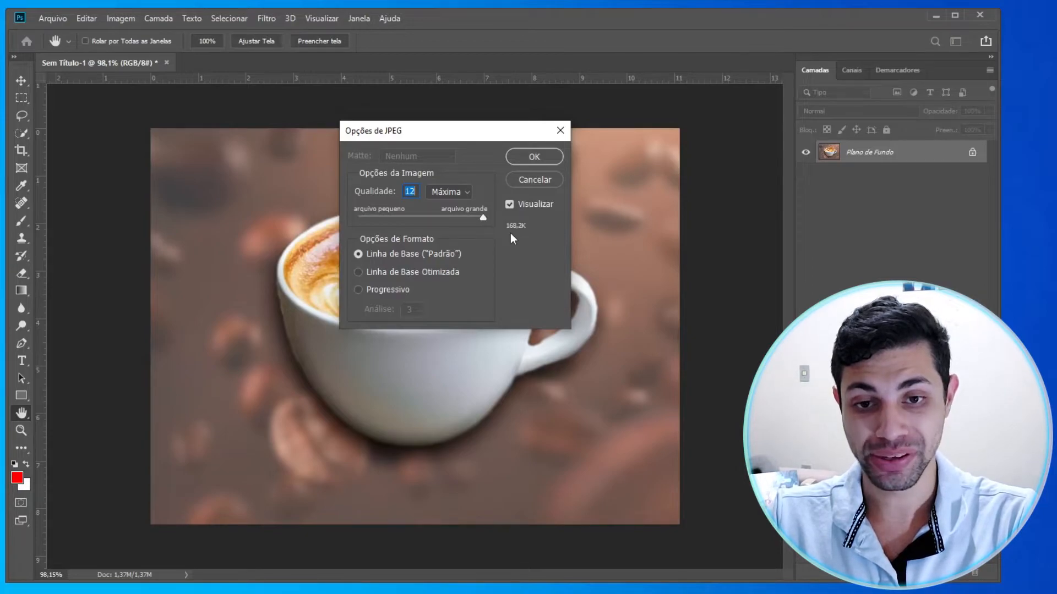
pyautogui.moveTo(486, 219); pyautogui.dragTo(389, 216)
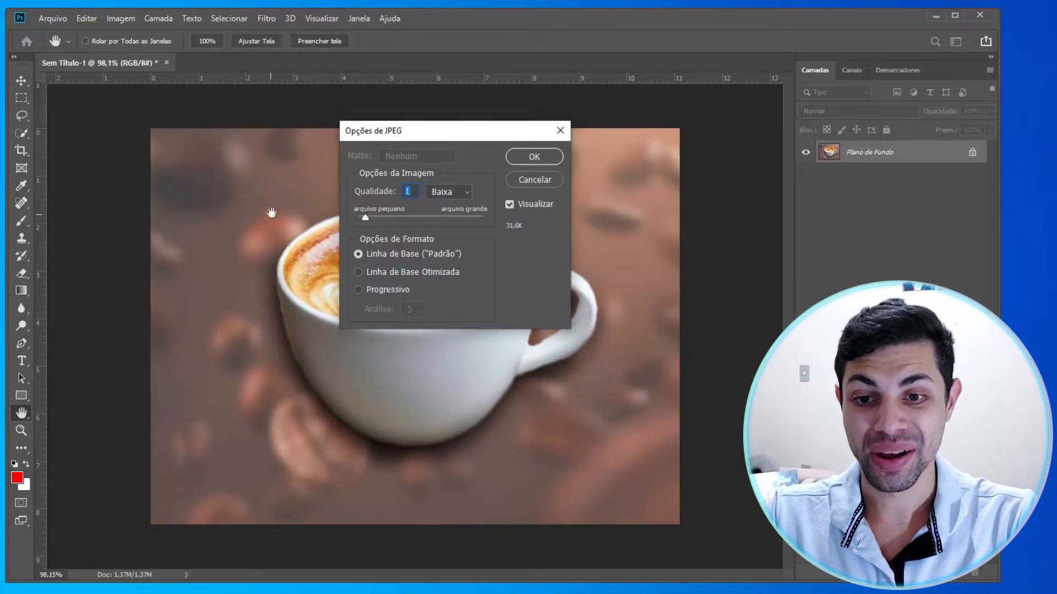
pyautogui.moveTo(443, 135); pyautogui.dragTo(660, 148)
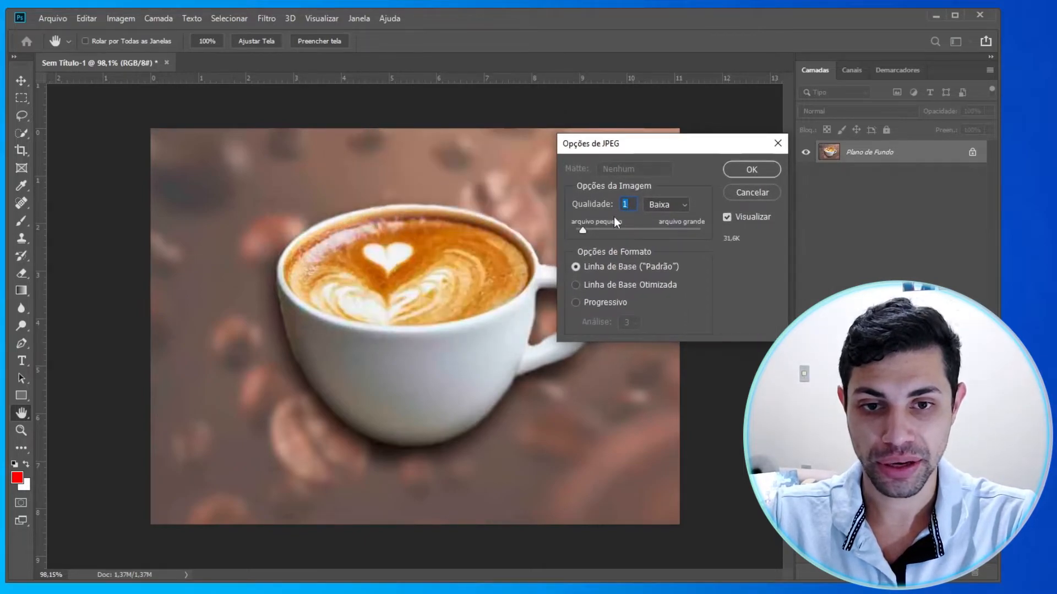
pyautogui.moveTo(583, 229); pyautogui.dragTo(575, 230)
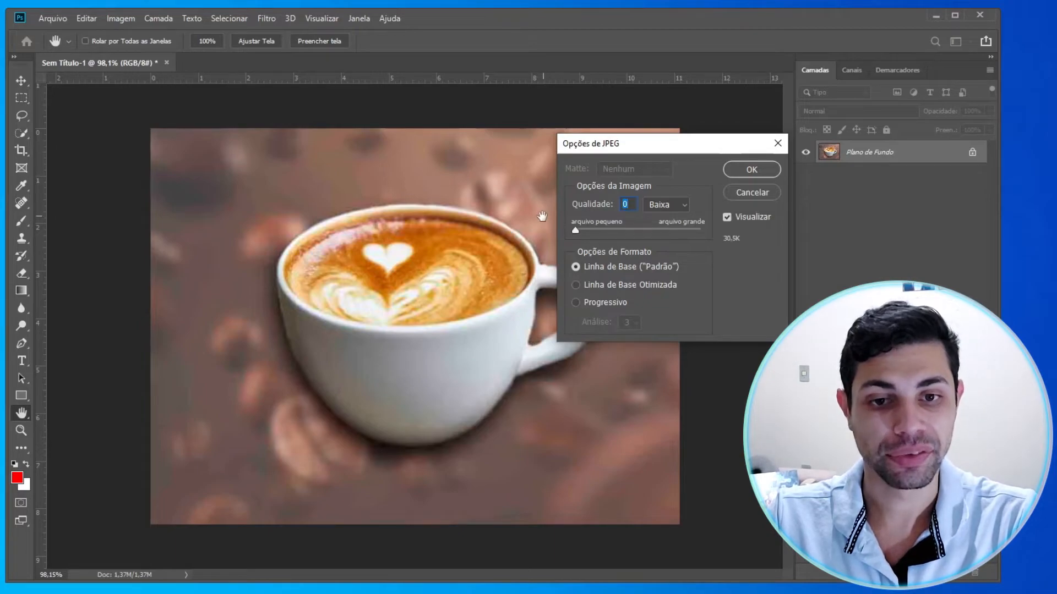
pyautogui.moveTo(575, 230); pyautogui.dragTo(612, 232)
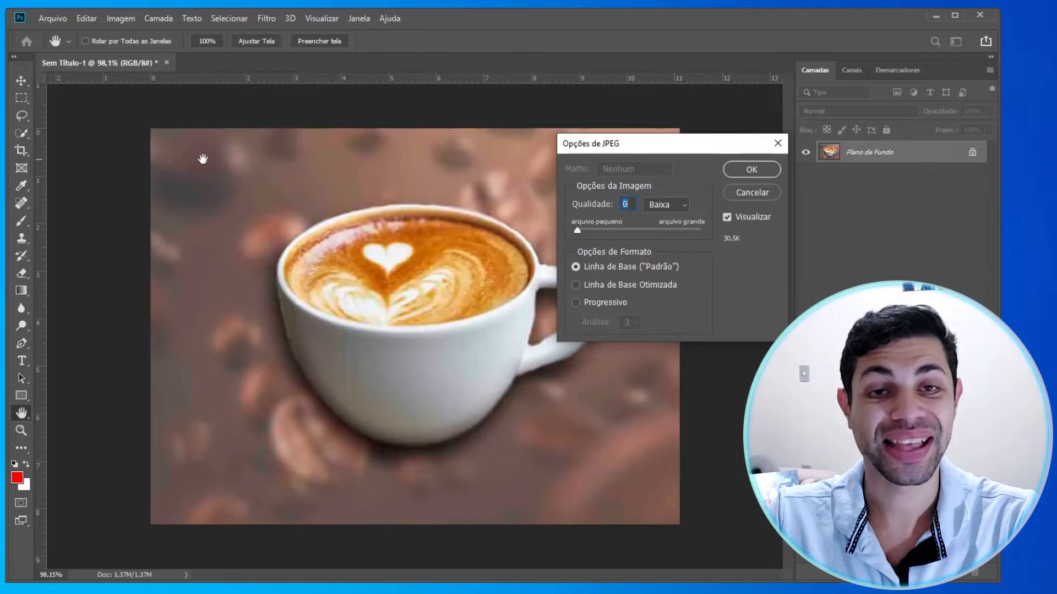
pyautogui.moveTo(578, 232); pyautogui.dragTo(601, 230)
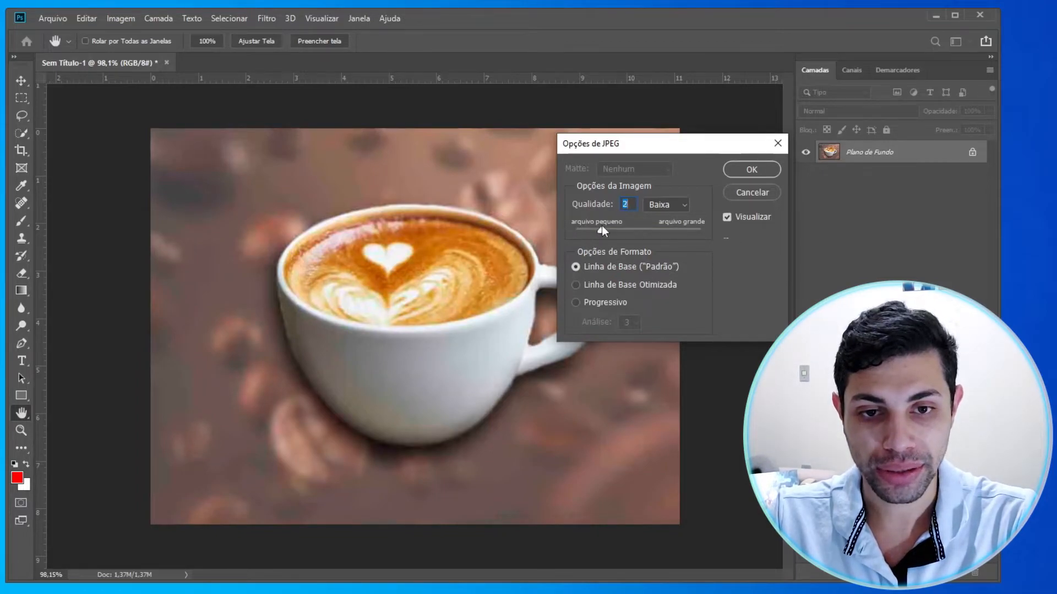
# Compare JPEG qualities from 5 to 7 in the preview, set the quality to 7 and confirm the options.
pyautogui.click(642, 230)
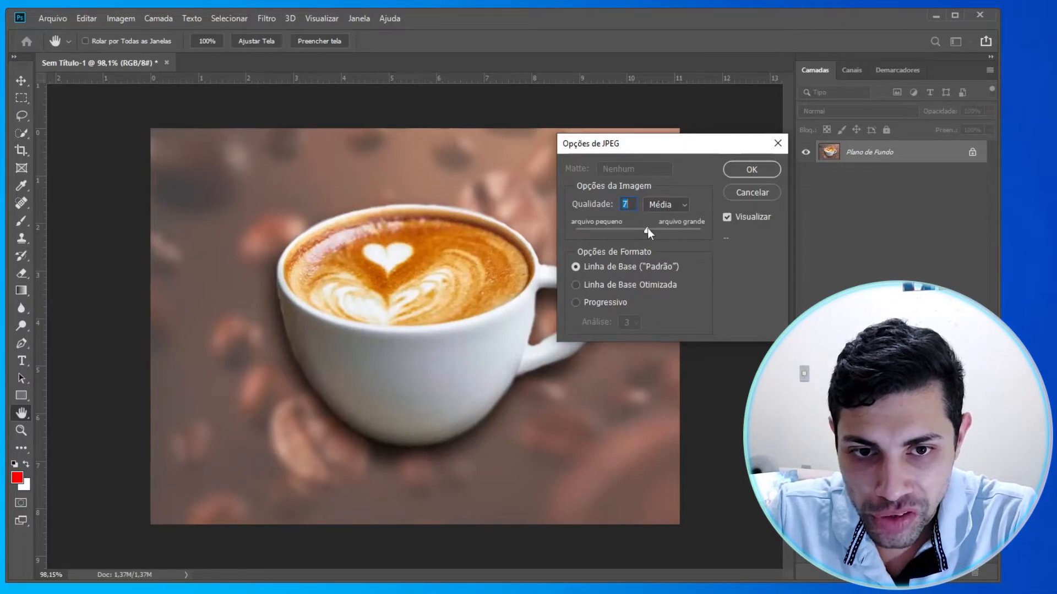
pyautogui.moveTo(646, 234); pyautogui.dragTo(643, 230)
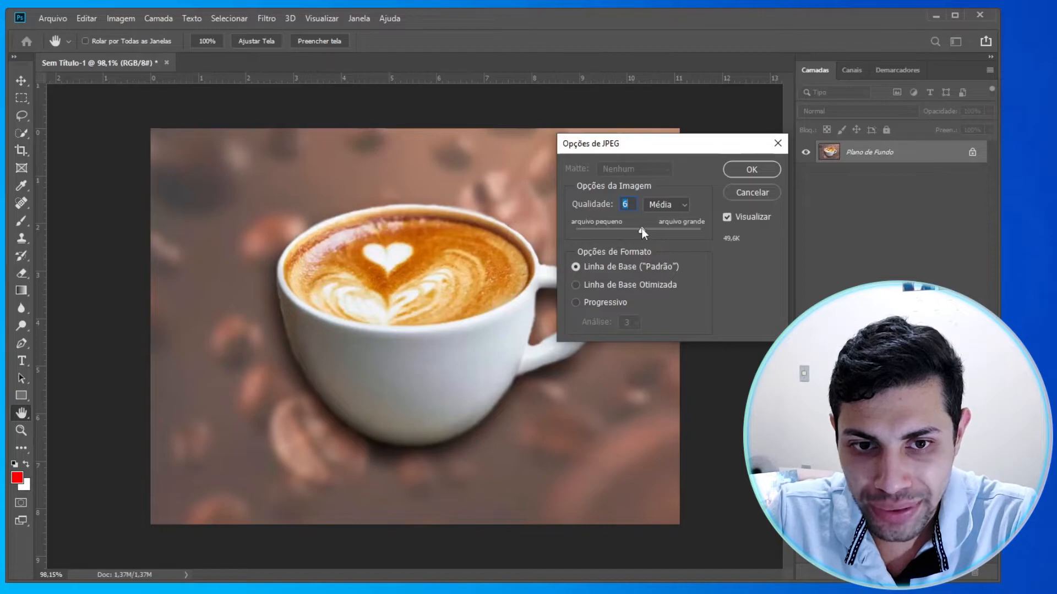
pyautogui.moveTo(642, 229); pyautogui.dragTo(629, 232)
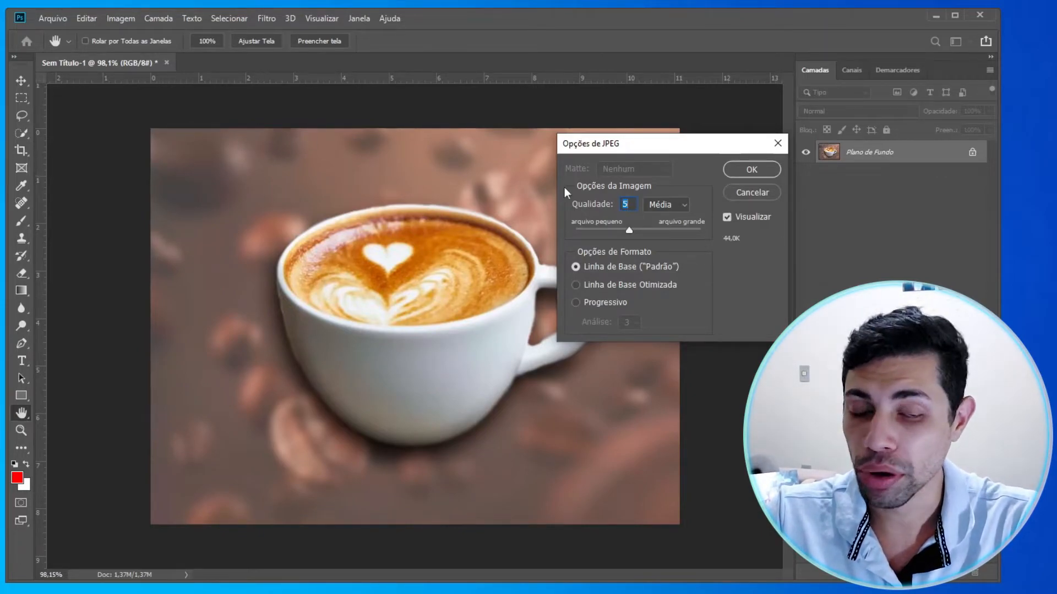
pyautogui.moveTo(627, 229); pyautogui.dragTo(635, 232)
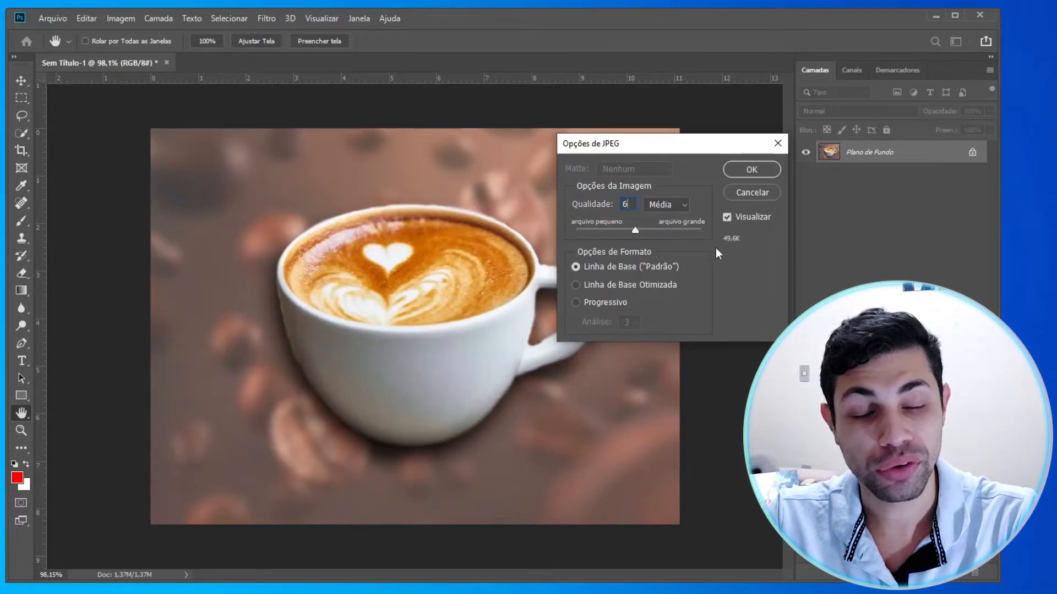
pyautogui.moveTo(635, 229); pyautogui.dragTo(632, 233)
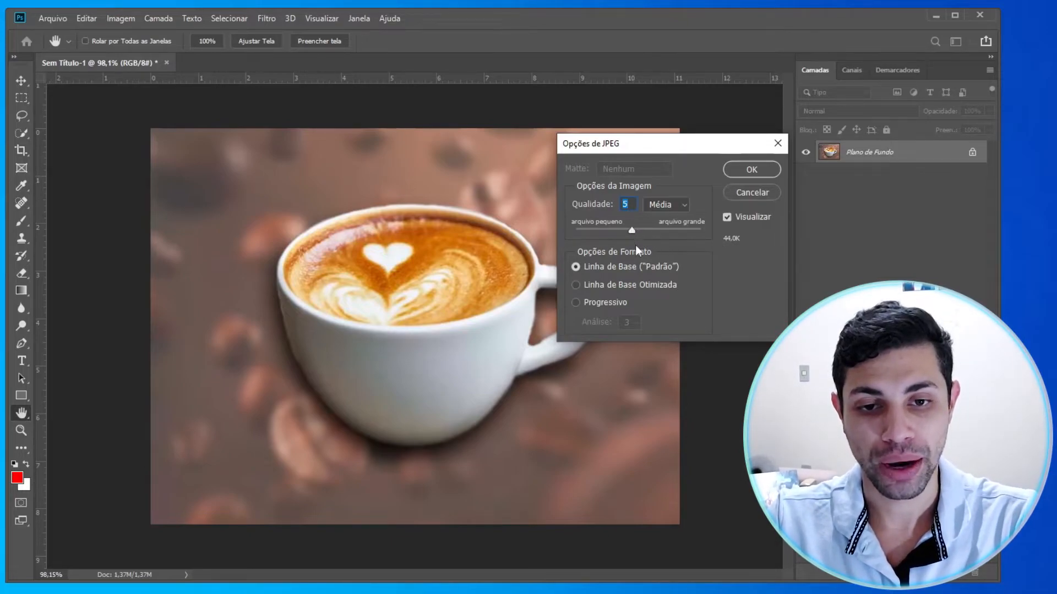
pyautogui.moveTo(633, 232); pyautogui.dragTo(636, 233)
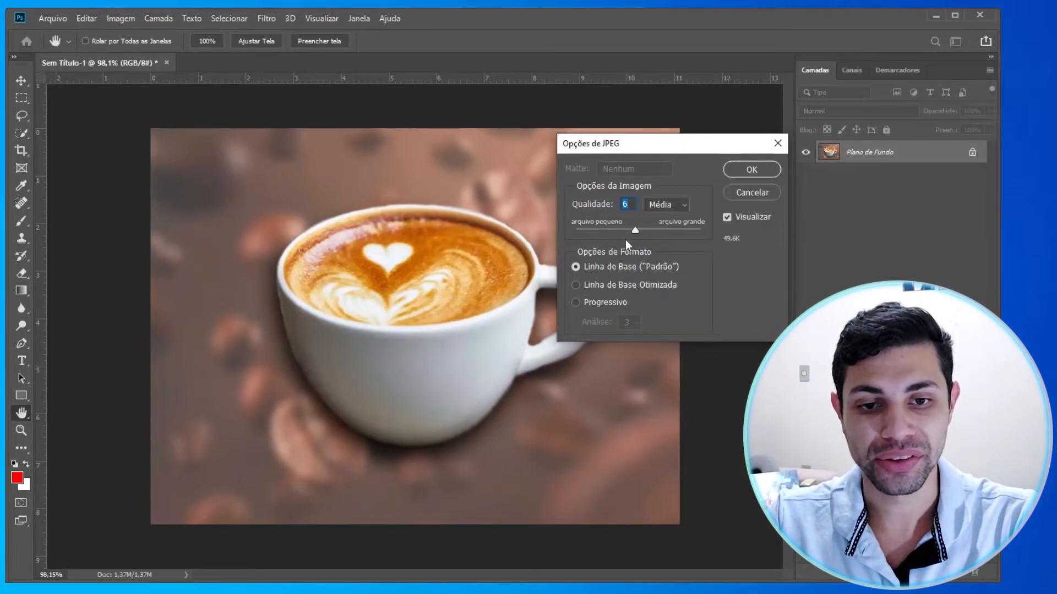
pyautogui.moveTo(637, 236); pyautogui.dragTo(643, 232)
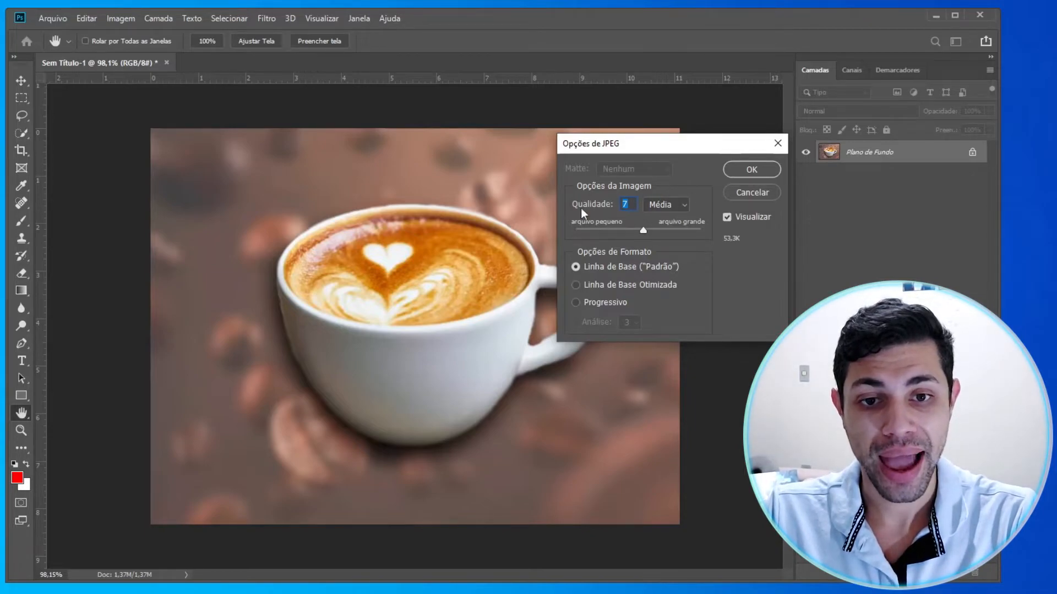
pyautogui.click(764, 171)
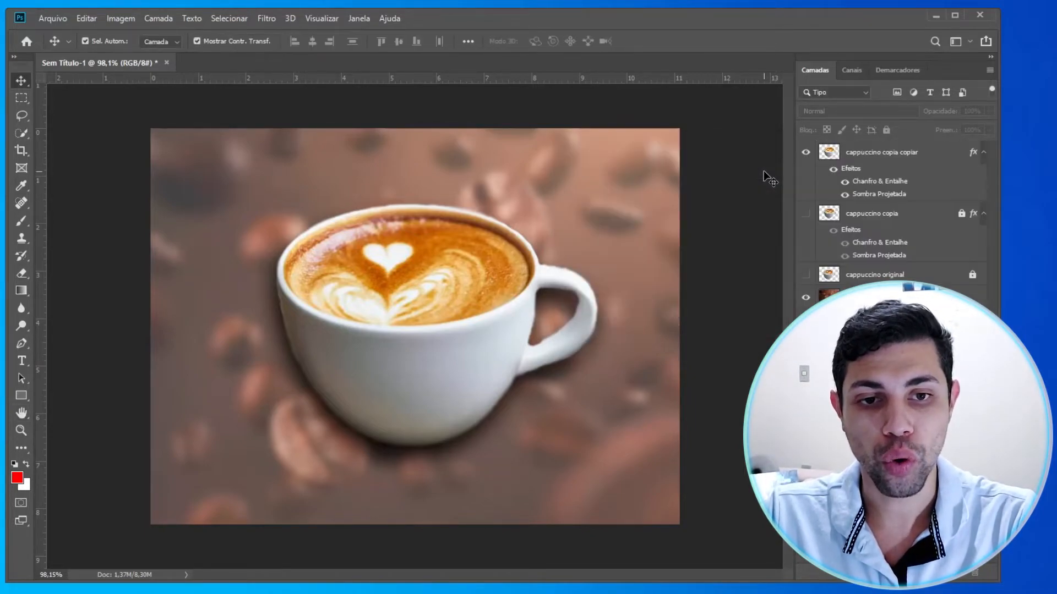
# Switch to the desktop and compare the file details of cappuccino com fundo de graos de cafe.jpg and xicara sem fundo.png.
pyautogui.click(942, 16)
pyautogui.moveTo(80, 52); pyautogui.dragTo(506, 346)
pyautogui.click(525, 399)
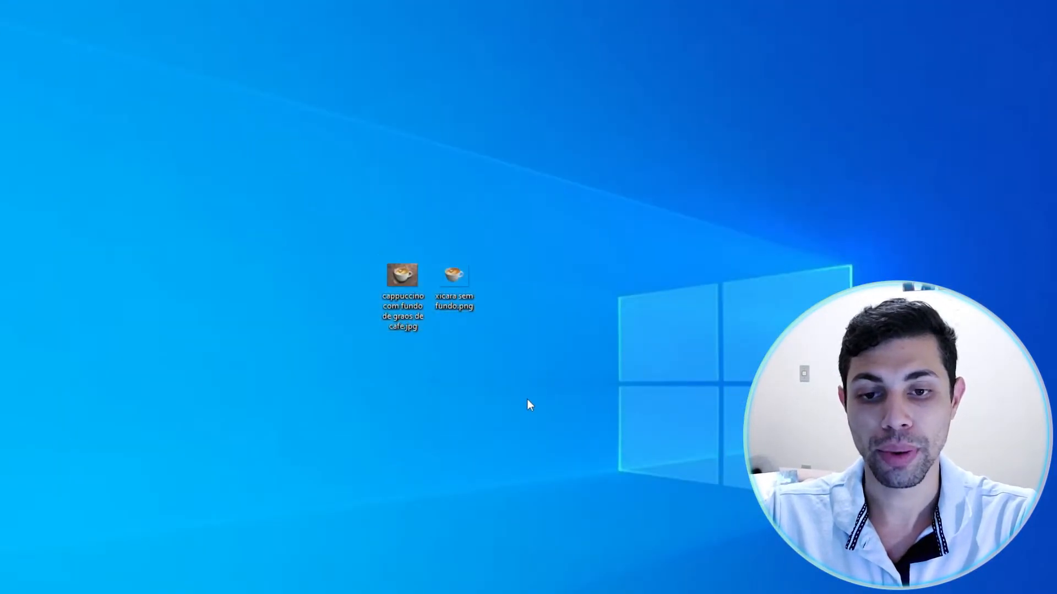
pyautogui.moveTo(454, 278)
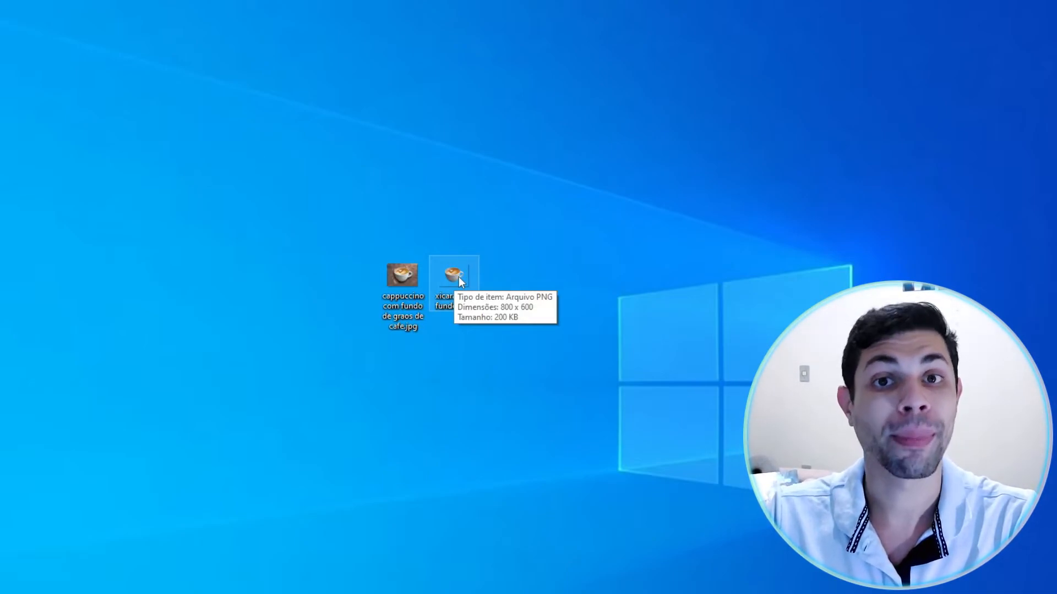
pyautogui.moveTo(404, 275)
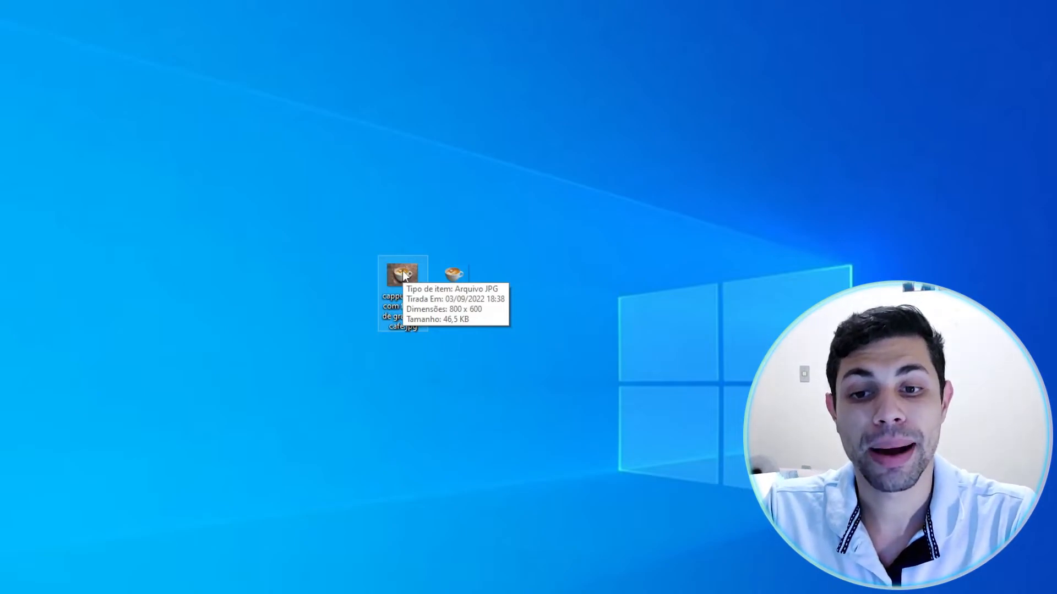
pyautogui.moveTo(350, 227); pyautogui.dragTo(435, 350)
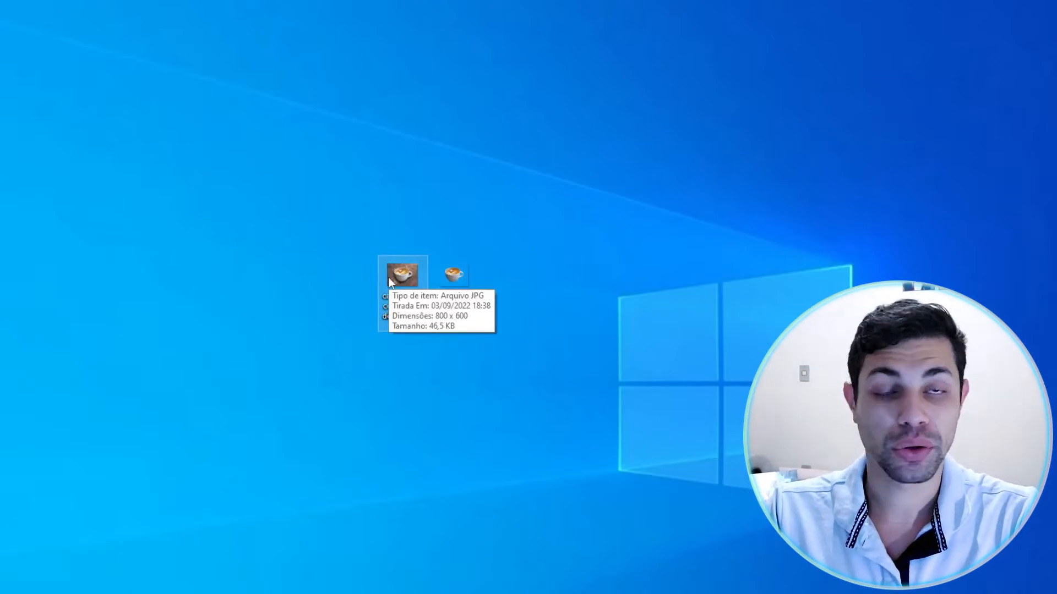
pyautogui.click(457, 279)
pyautogui.moveTo(457, 280)
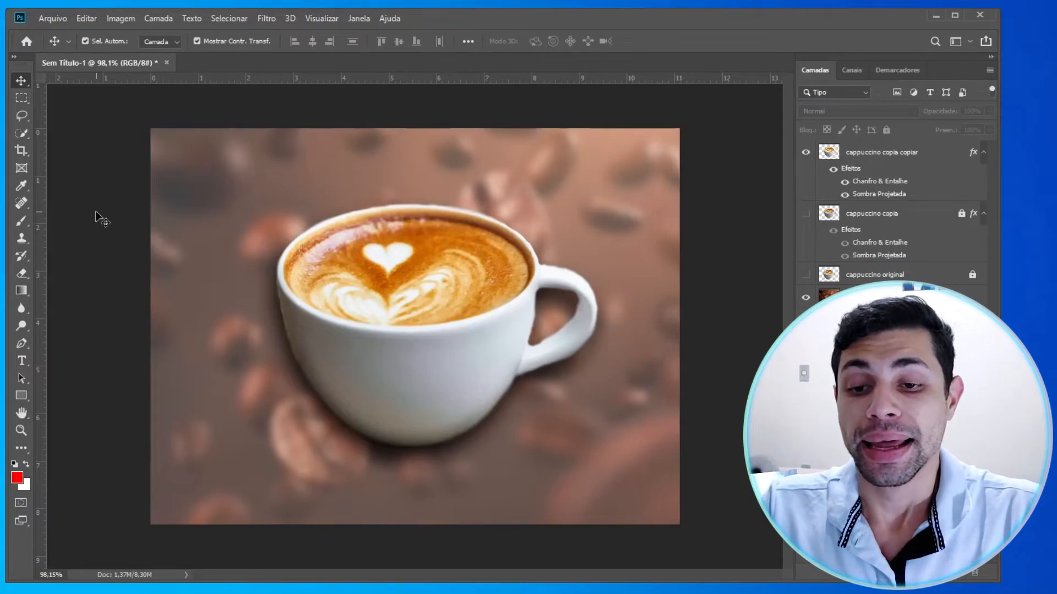
# Return to Photoshop, hide the fundo de grãos layer and convert the white Plano de Fundo background into a regular layer.
pyautogui.click(875, 298)
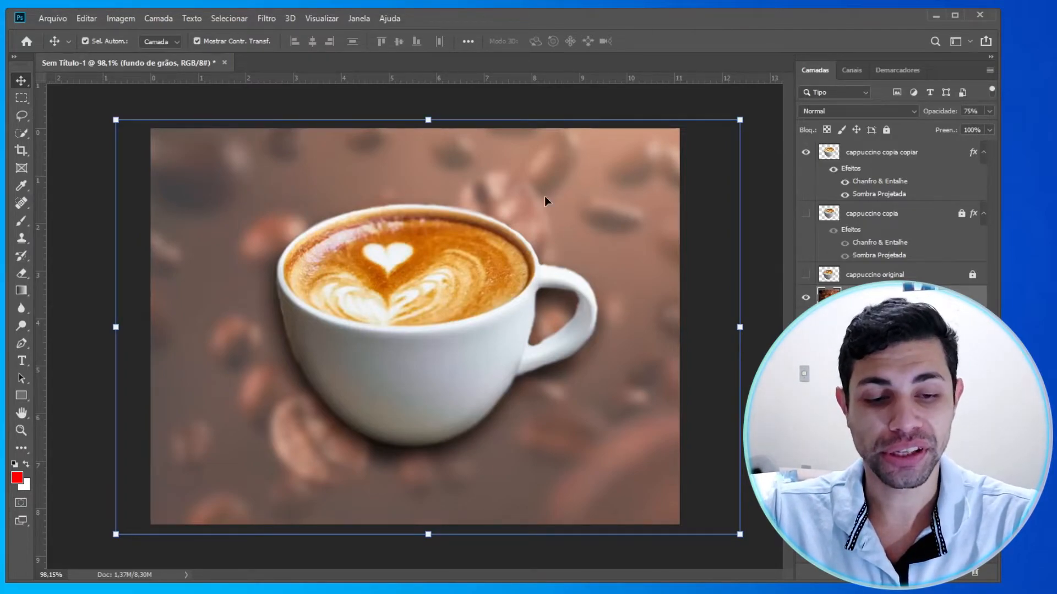
pyautogui.click(807, 300)
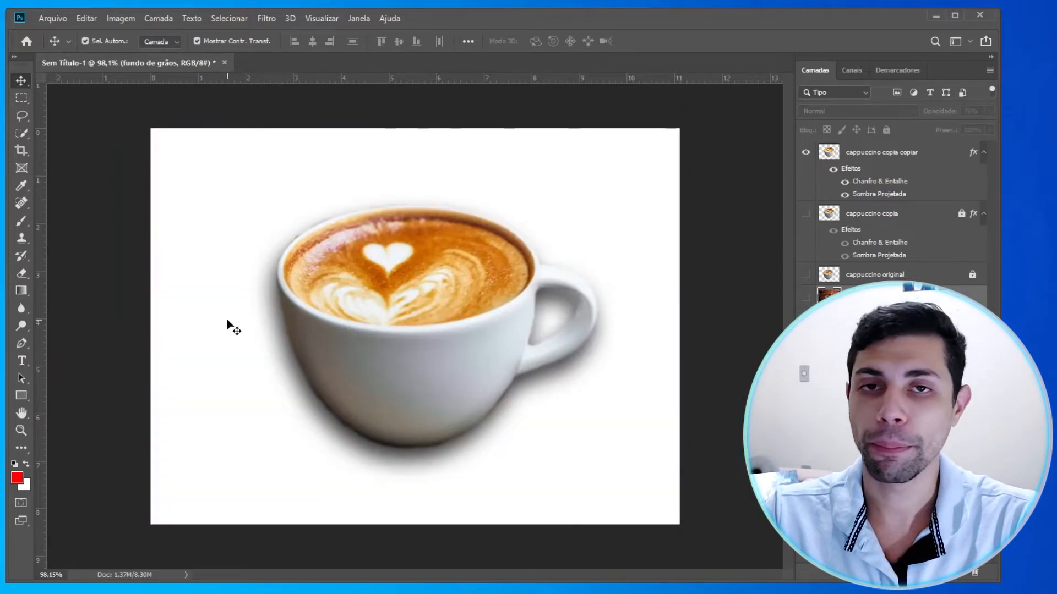
pyautogui.hotkey('alt', '[')
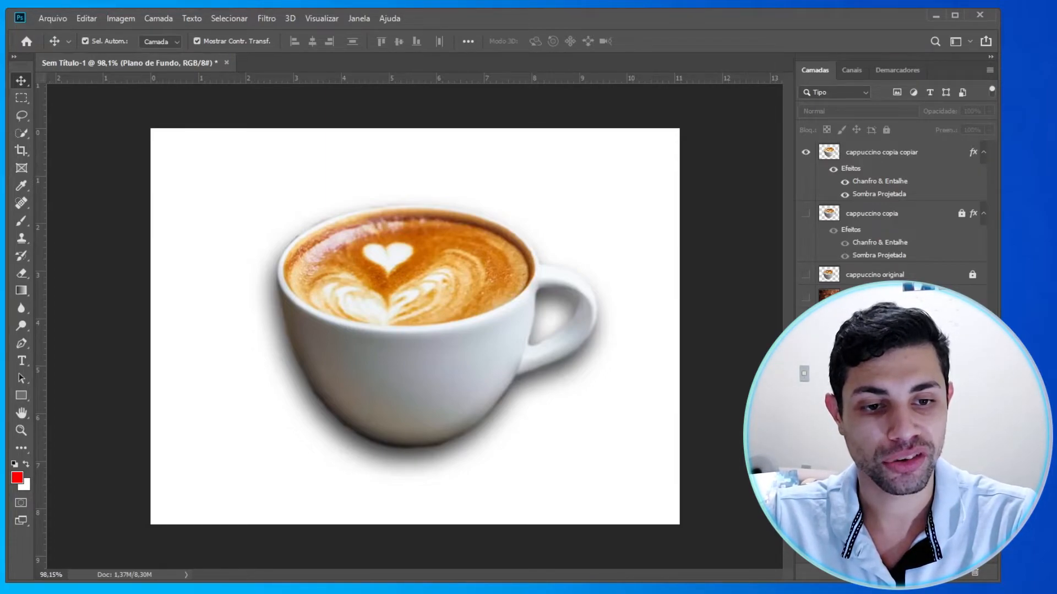
pyautogui.hotkey('ctrl', 'shift', 'n')
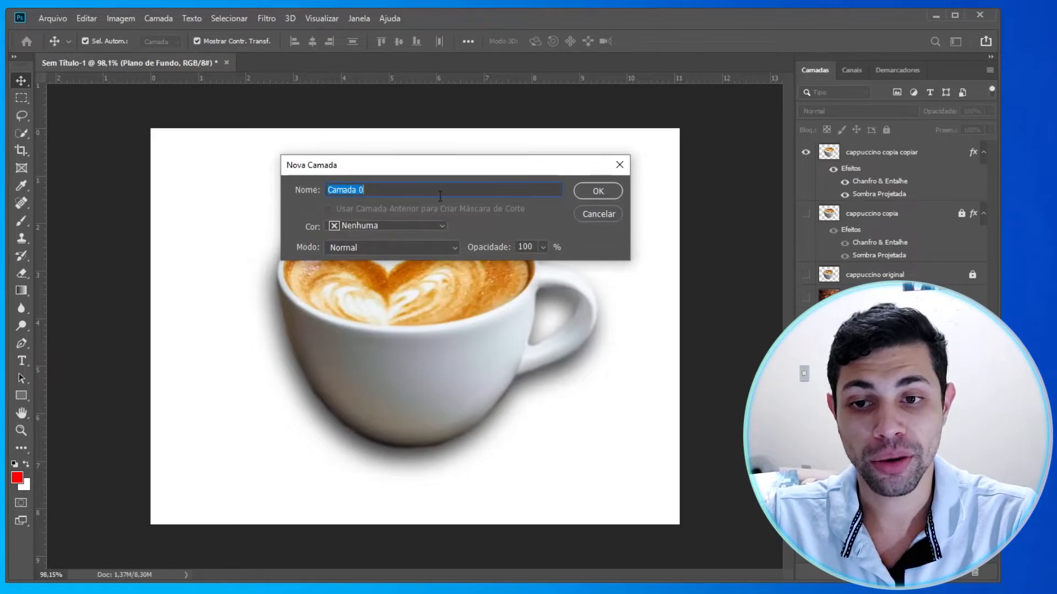
pyautogui.click(604, 193)
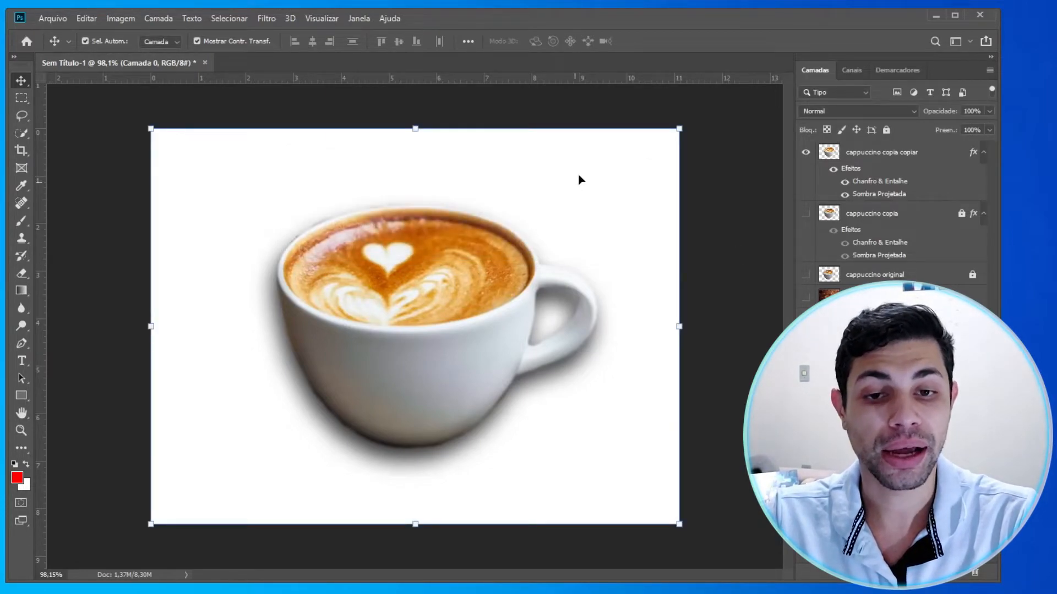
# Try shifting the converted white background layer on the canvas and undo the change.
pyautogui.moveTo(680, 153); pyautogui.dragTo(600, 205)
pyautogui.hotkey('ctrl', 'z')
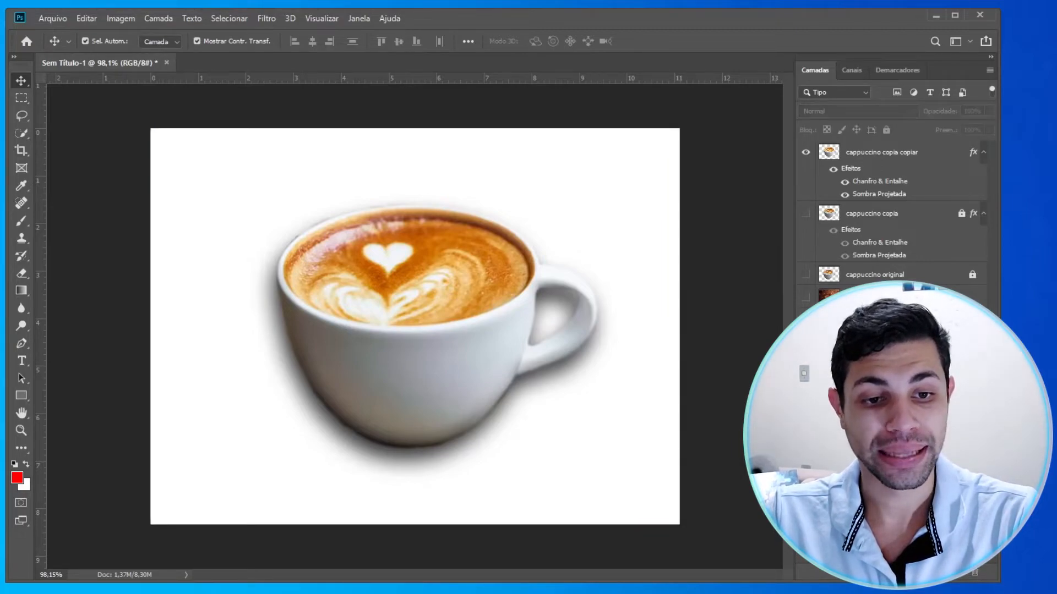
# Open the blending options of the unlocked white background layer and enable a Color Overlay on it.
pyautogui.hotkey('ctrl', 'z')
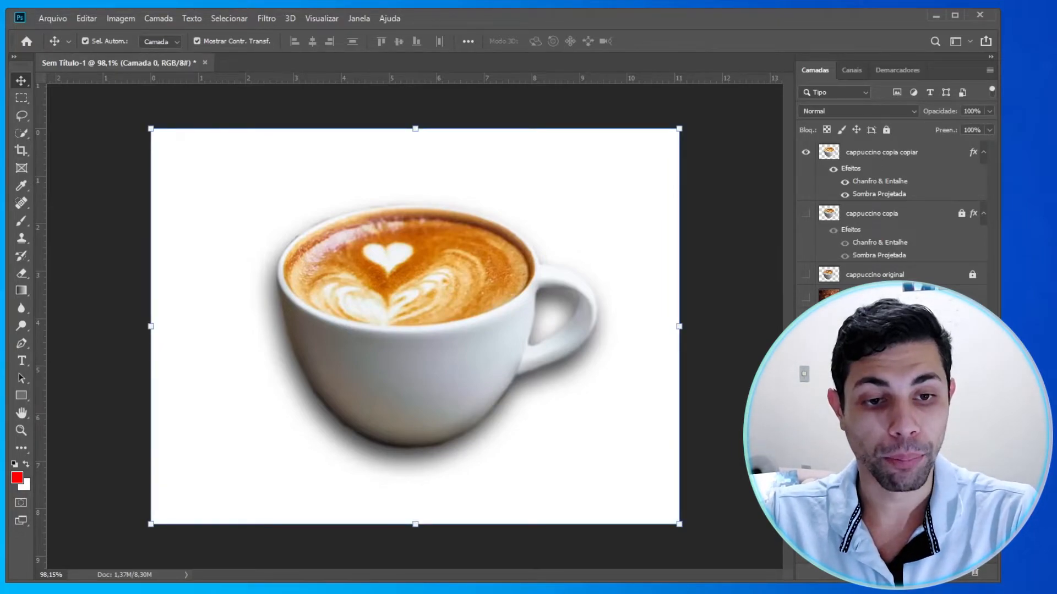
pyautogui.rightClick(857, 152)
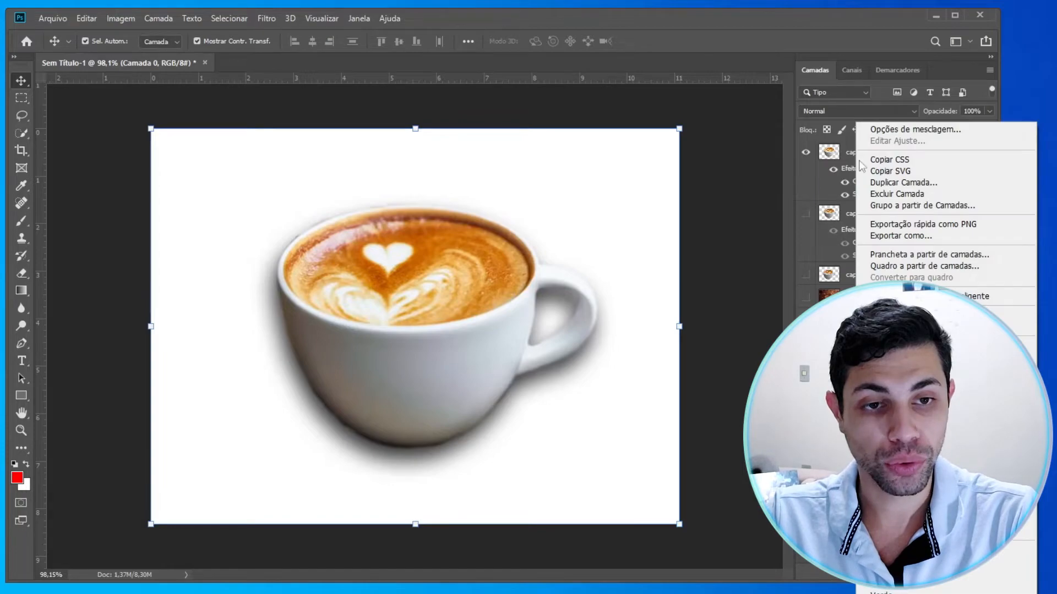
pyautogui.click(887, 130)
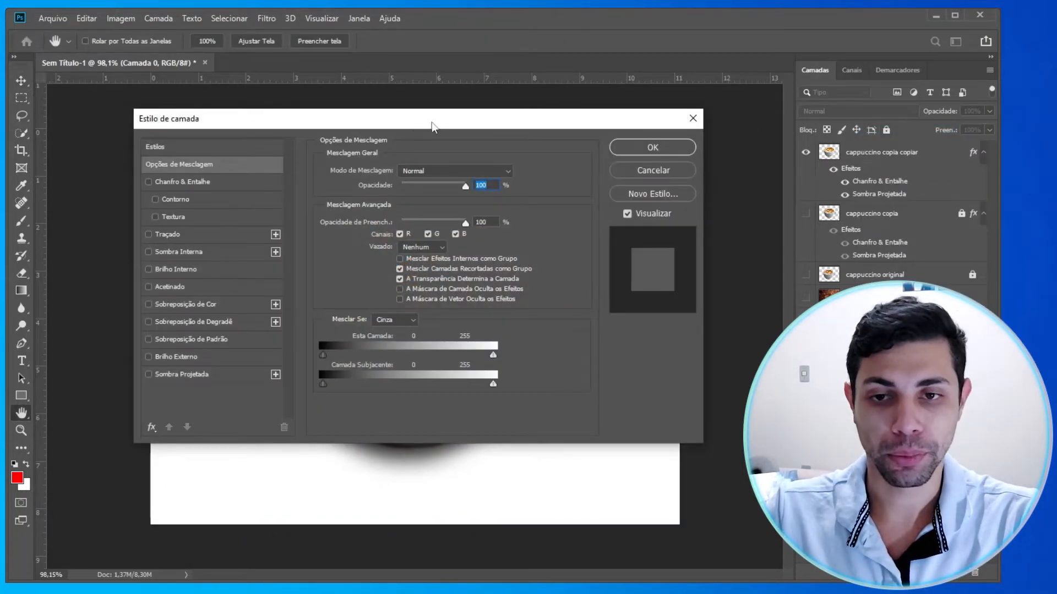
pyautogui.moveTo(337, 127); pyautogui.dragTo(781, 51)
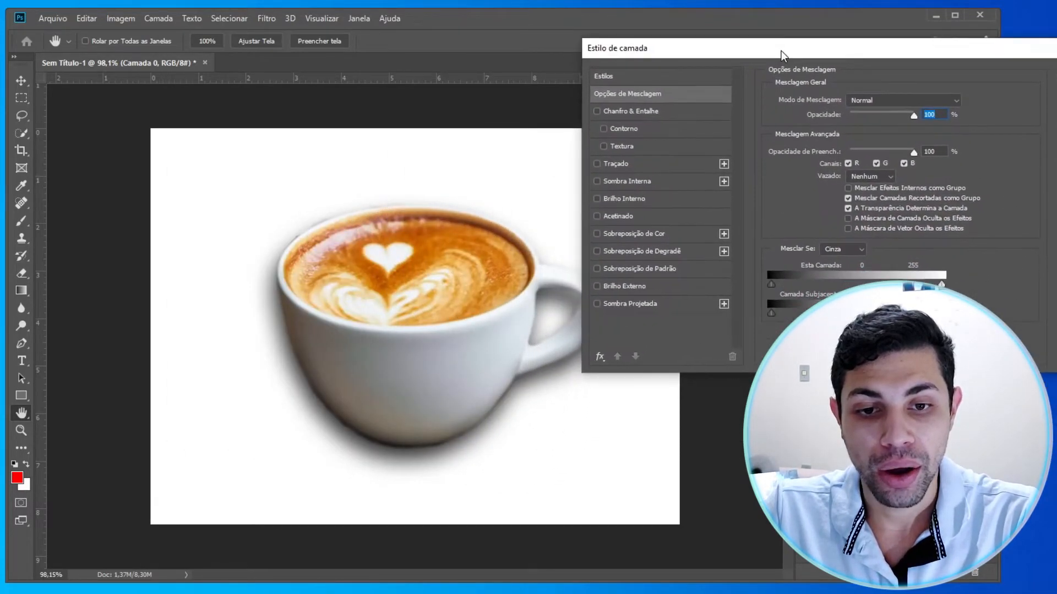
pyautogui.click(641, 232)
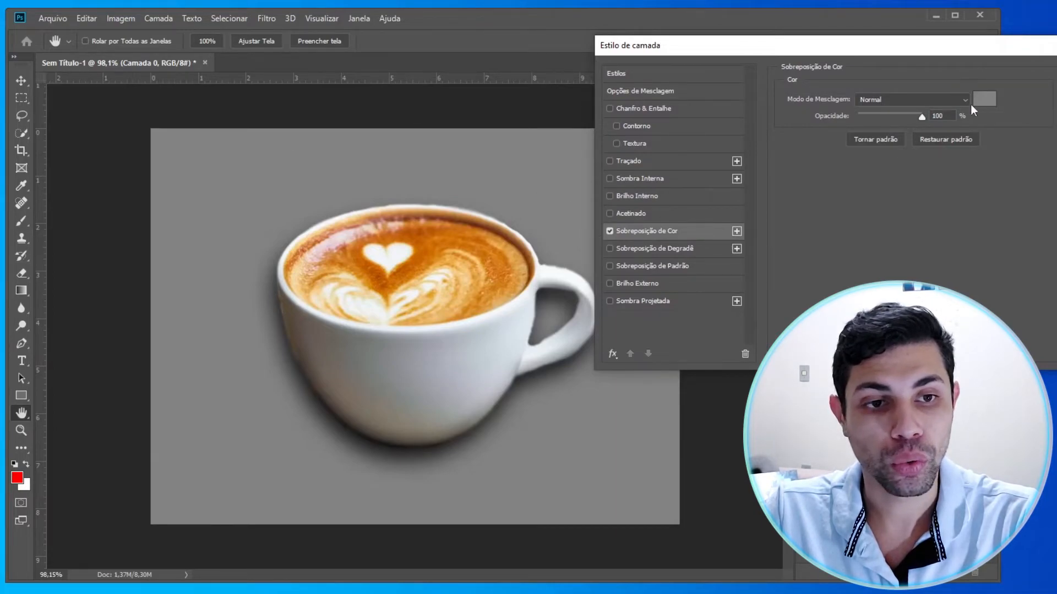
pyautogui.click(610, 231)
pyautogui.click(610, 231)
pyautogui.moveTo(797, 50); pyautogui.dragTo(655, 96)
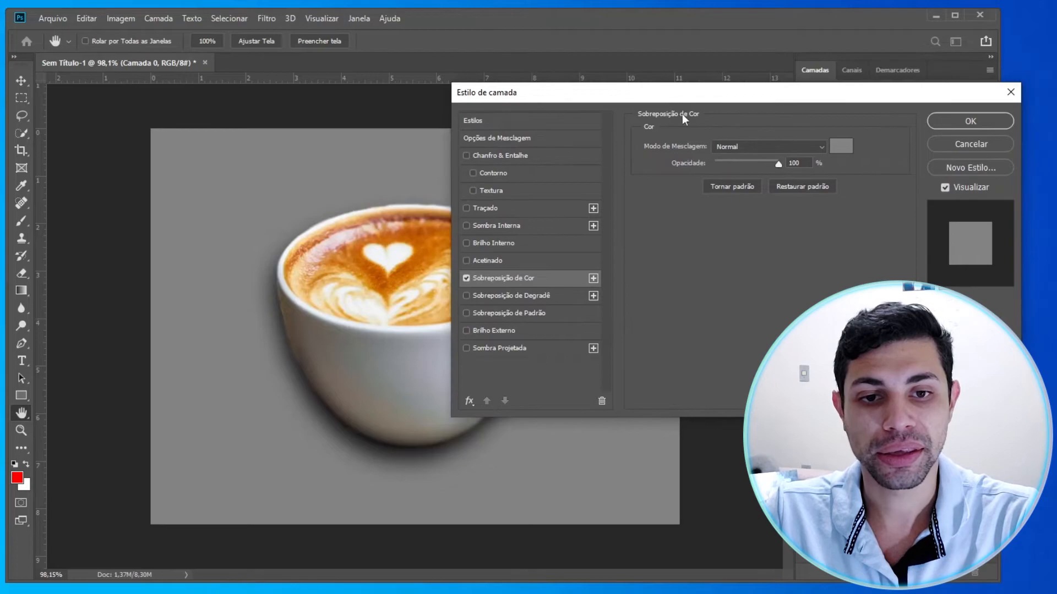
# Set the Color Overlay to a bright yellow-orange, apply the layer style and deselect the layer.
pyautogui.click(840, 147)
pyautogui.moveTo(393, 112); pyautogui.dragTo(611, 184)
pyautogui.write('ff0000')
pyautogui.click(679, 328)
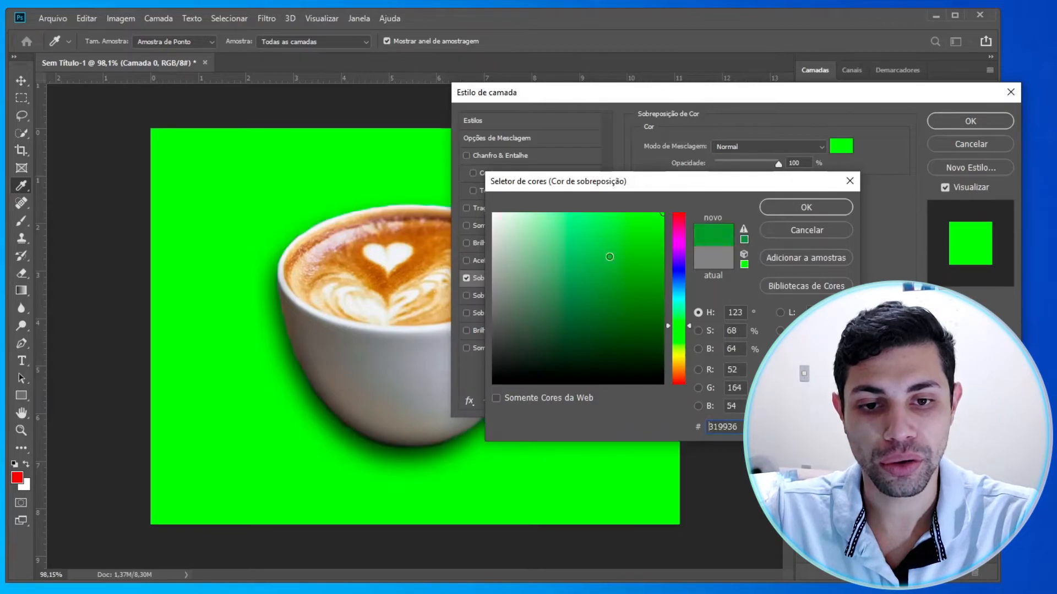
pyautogui.click(676, 366)
pyautogui.moveTo(620, 311); pyautogui.dragTo(624, 227)
pyautogui.click(778, 207)
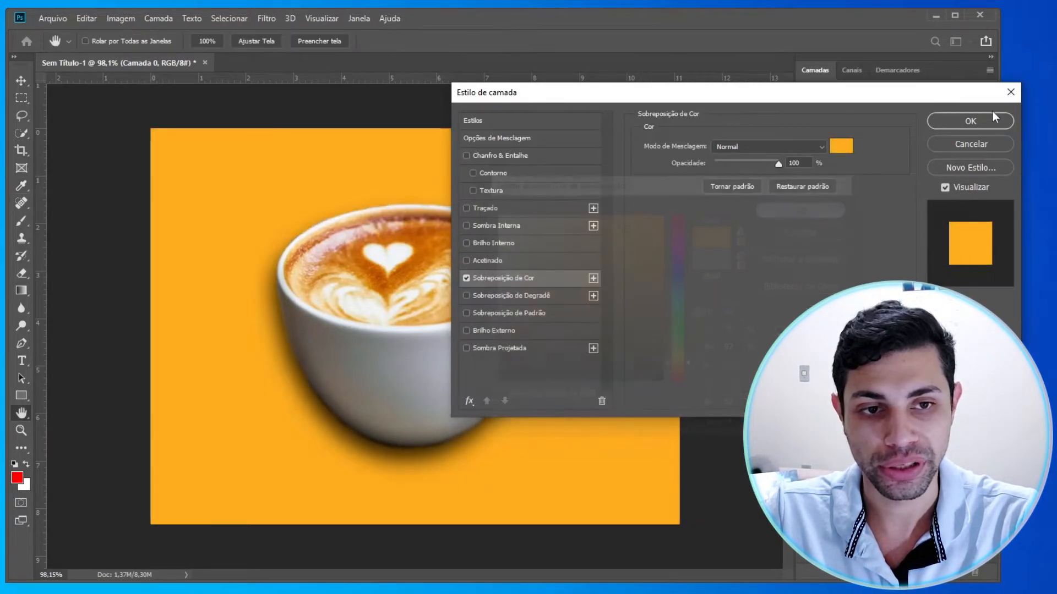
pyautogui.click(969, 120)
pyautogui.click(714, 141)
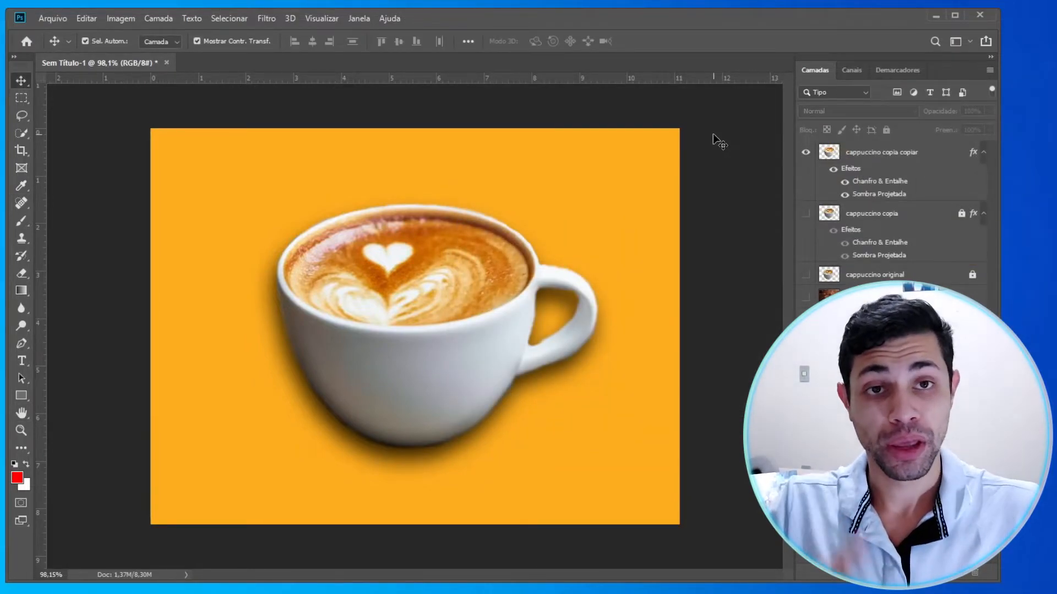
# Reopen the background layer's Color Overlay settings and pick a muted orange-tan with hue 40 as the overlay colour.
pyautogui.hotkey('ctrl', 'z')
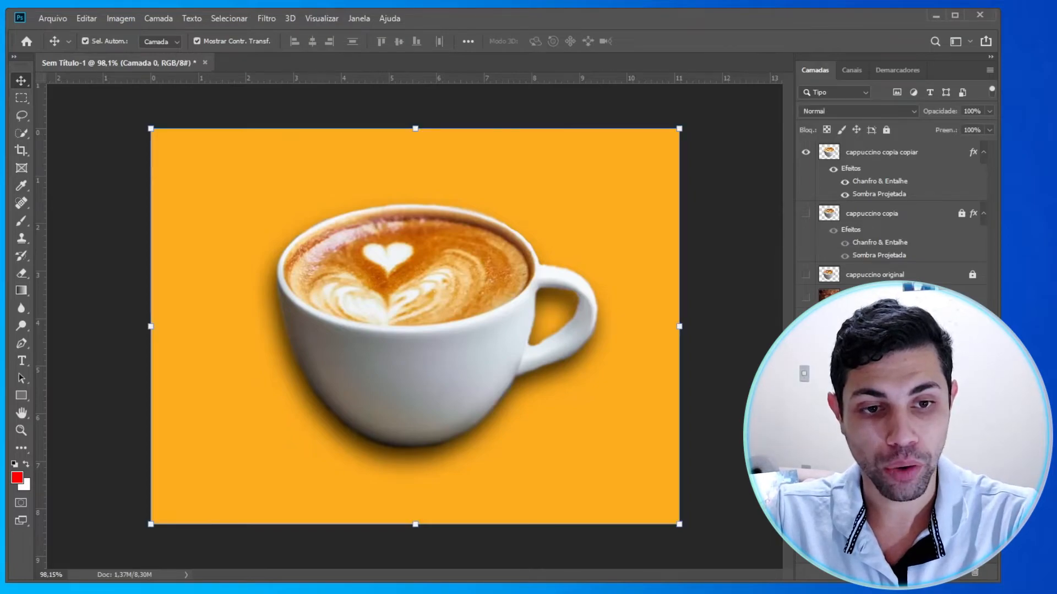
pyautogui.rightClick(867, 154)
pyautogui.click(668, 263)
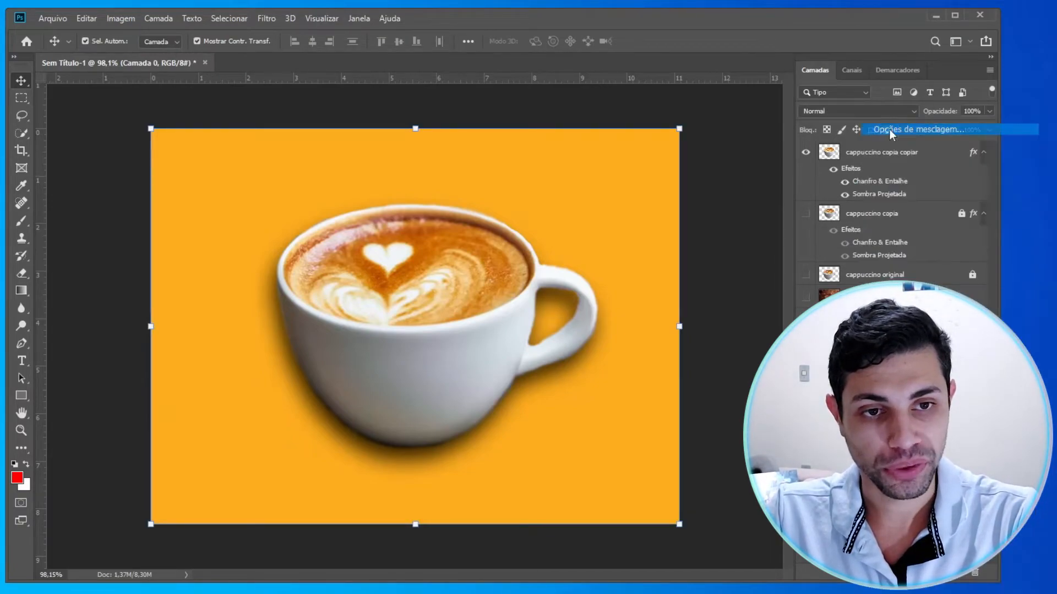
pyautogui.moveTo(580, 95); pyautogui.dragTo(730, 24)
pyautogui.click(662, 209)
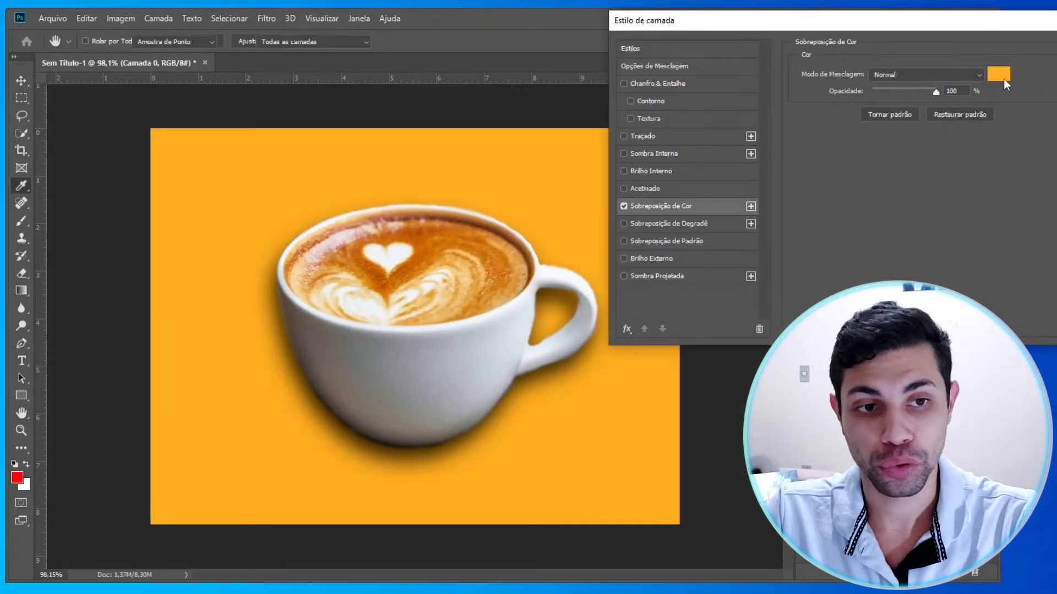
pyautogui.click(1002, 80)
pyautogui.moveTo(596, 177); pyautogui.dragTo(725, 147)
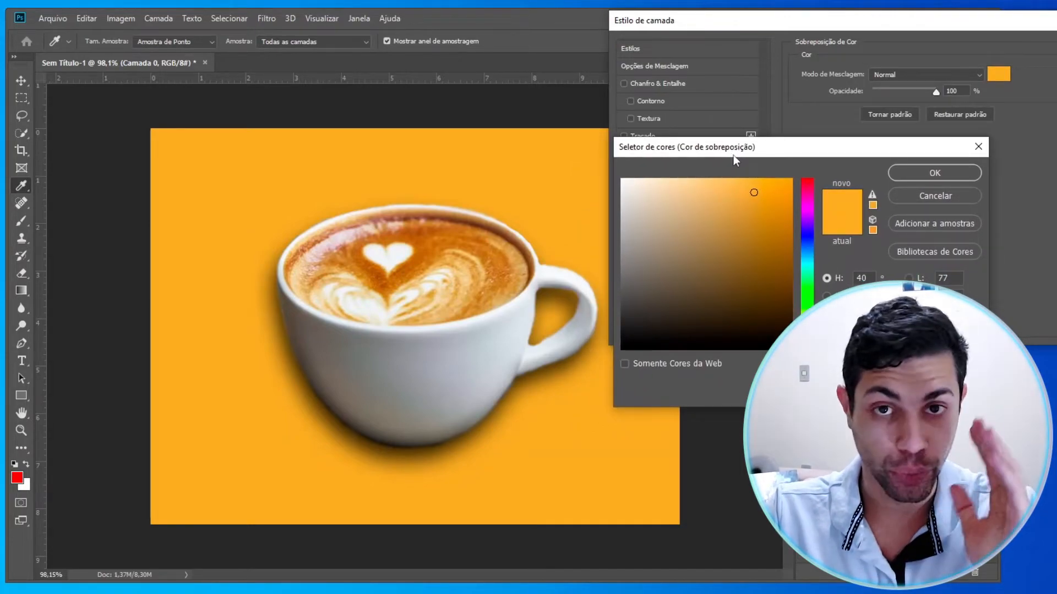
pyautogui.click(683, 186)
pyautogui.moveTo(683, 186)
pyautogui.mouseDown()
pyautogui.moveTo(746, 213)
pyautogui.moveTo(685, 211)
pyautogui.moveTo(737, 214)
pyautogui.moveTo(724, 217)
pyautogui.mouseUp()
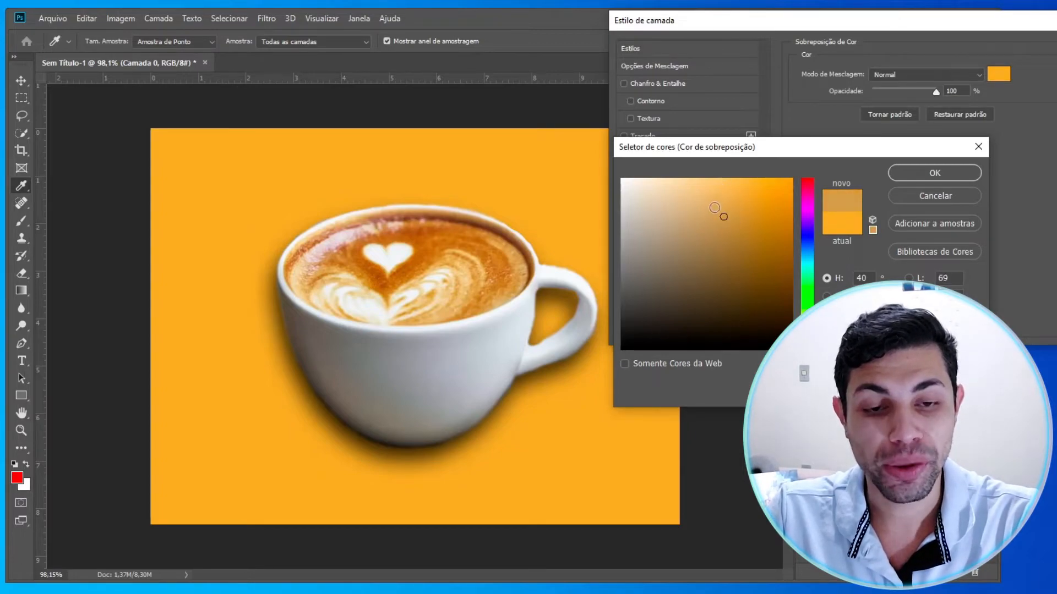
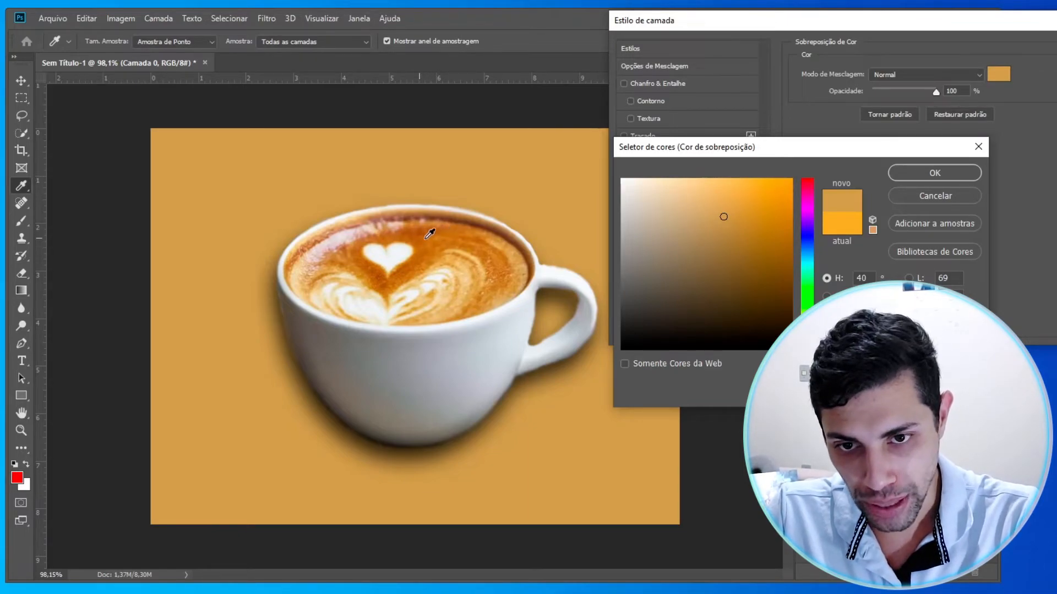
# Sample several tones from the coffee in the cup and confirm a light caramel with hue 38 as the overlay colour.
pyautogui.click(425, 230)
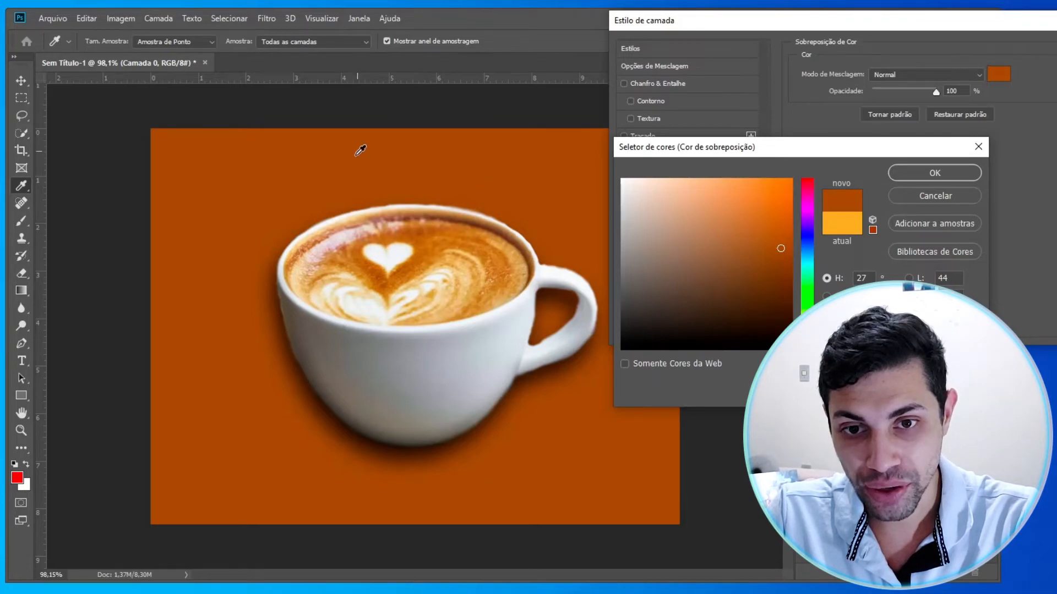
pyautogui.click(405, 267)
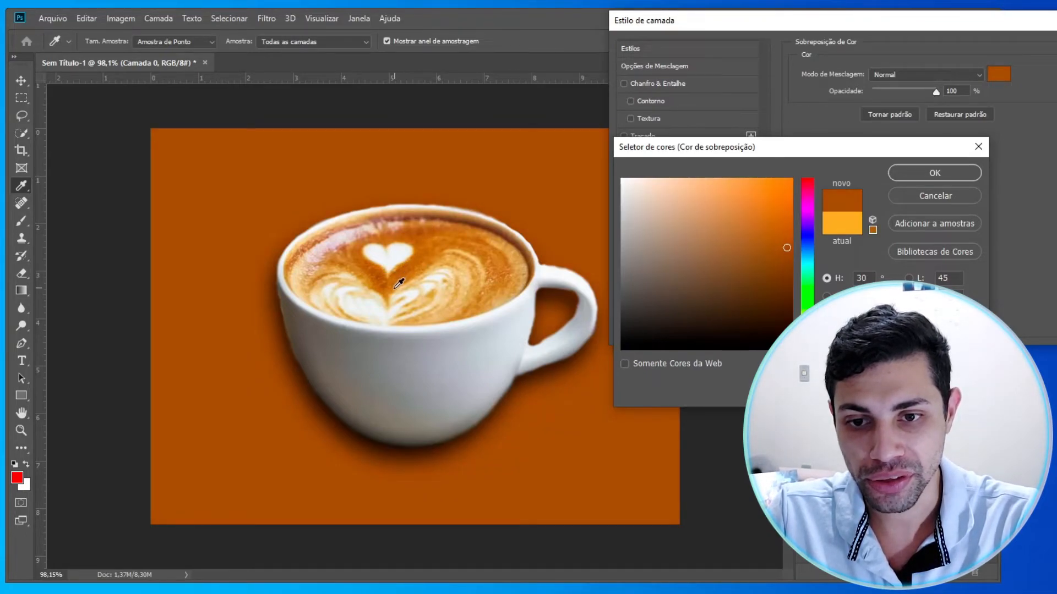
pyautogui.click(392, 288)
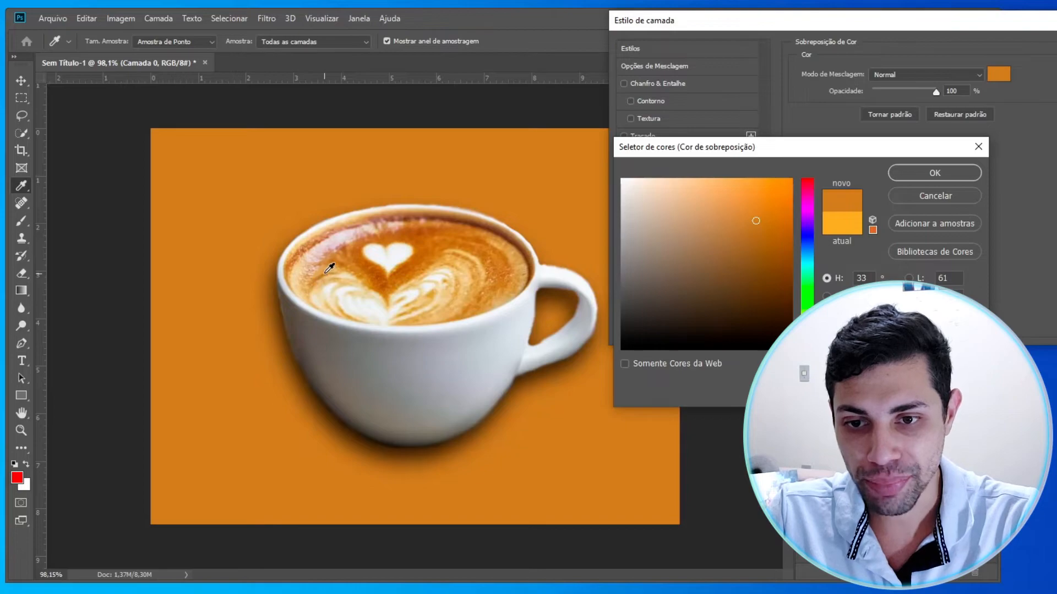
pyautogui.click(324, 268)
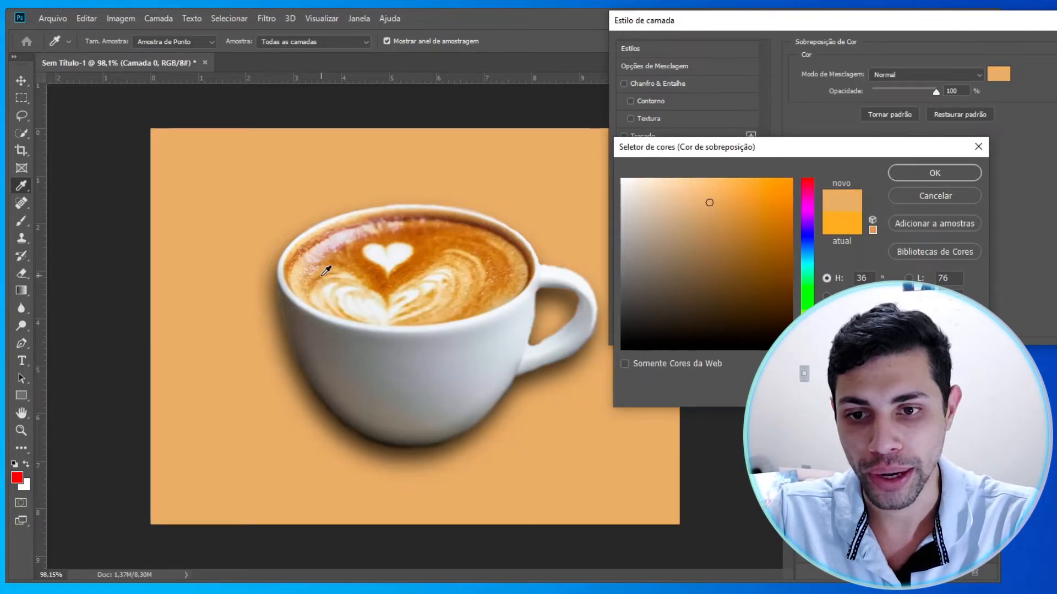
pyautogui.click(325, 270)
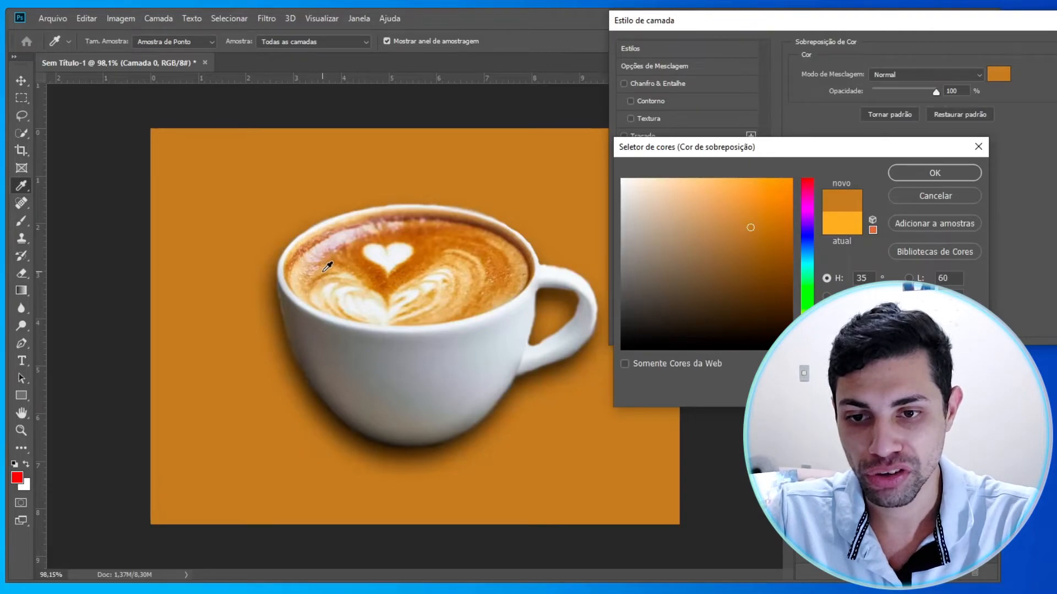
pyautogui.click(325, 270)
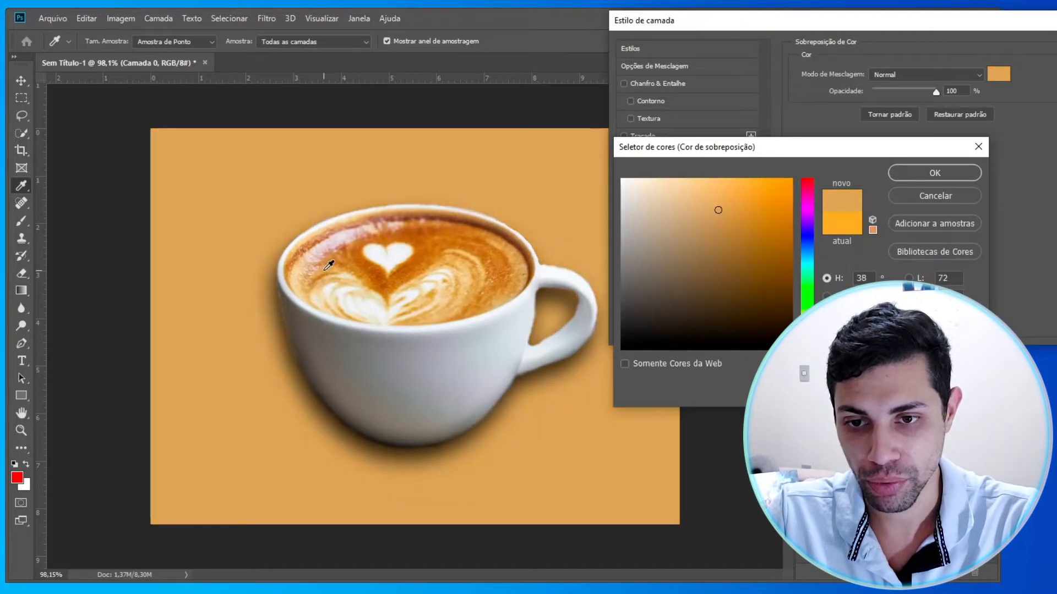
pyautogui.click(907, 173)
# Disable the Color Overlay and enable a Gradient Overlay on the background layer.
pyautogui.moveTo(748, 32); pyautogui.dragTo(833, 82)
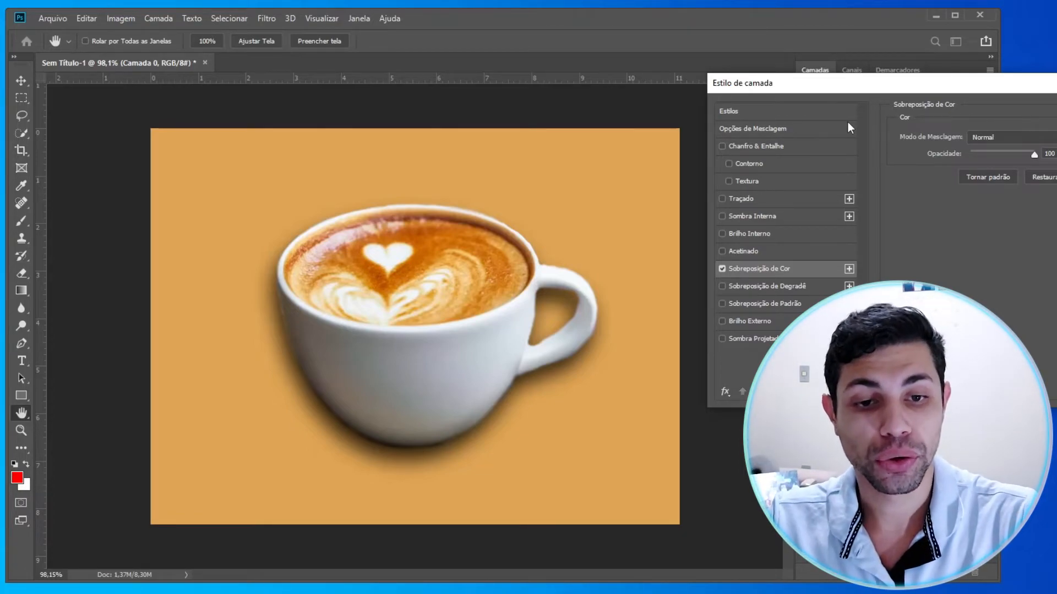
pyautogui.click(722, 269)
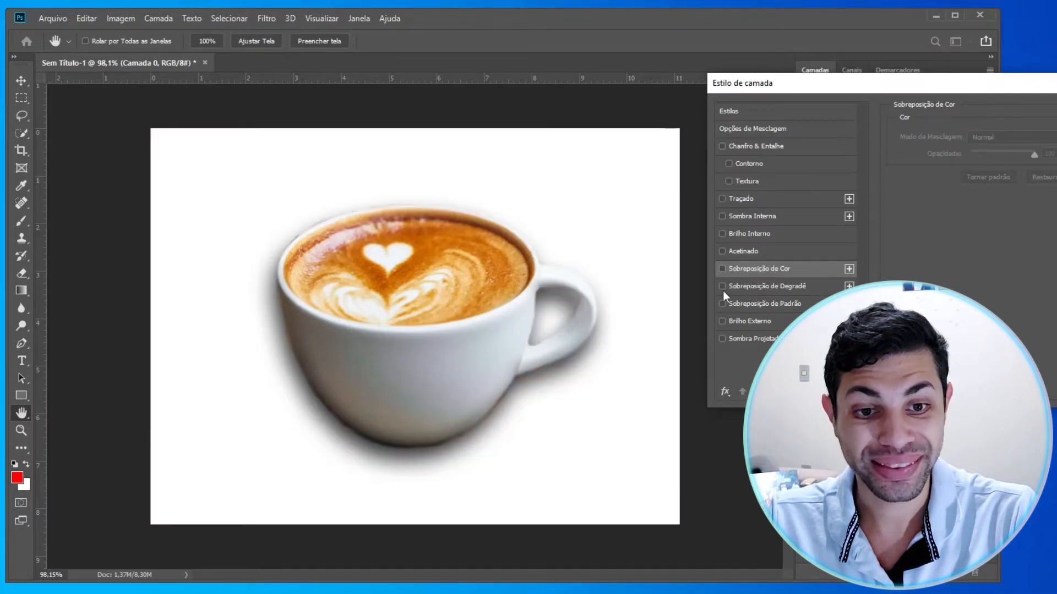
pyautogui.click(722, 287)
pyautogui.click(740, 286)
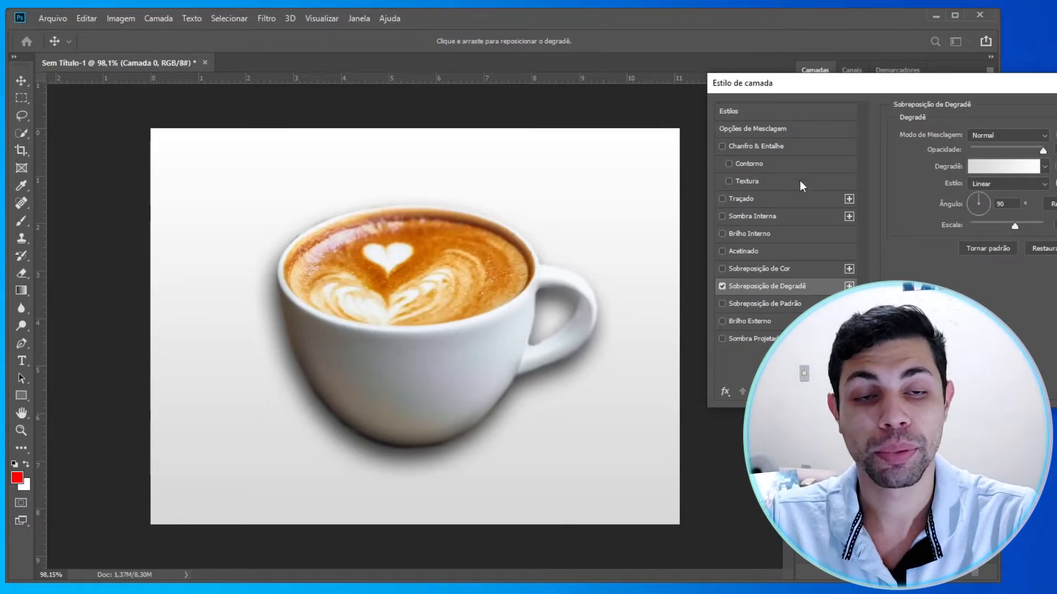
pyautogui.moveTo(833, 85); pyautogui.dragTo(520, 40)
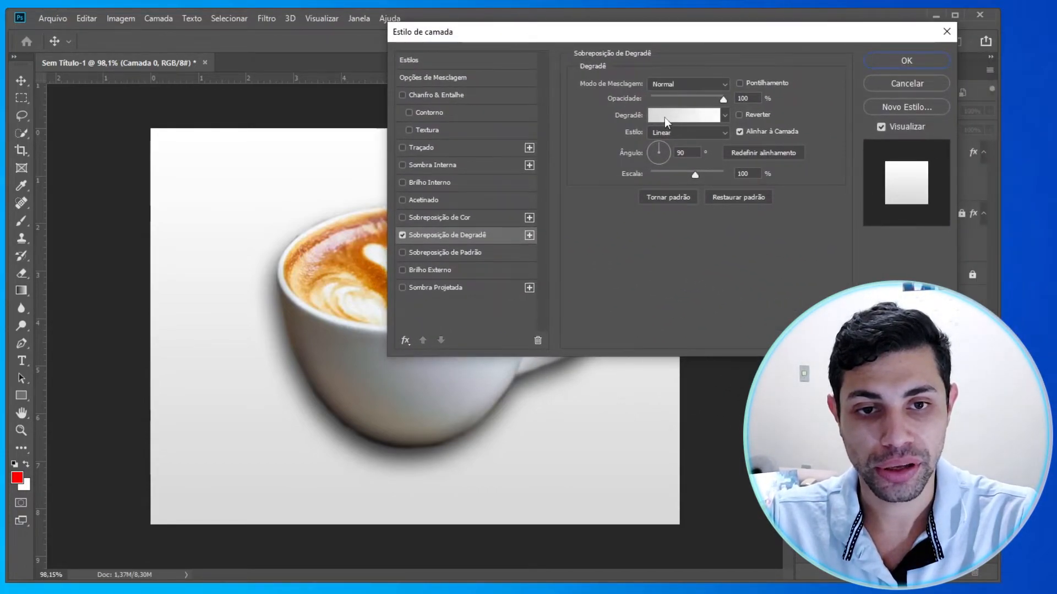
pyautogui.click(678, 118)
pyautogui.moveTo(463, 94); pyautogui.dragTo(666, 65)
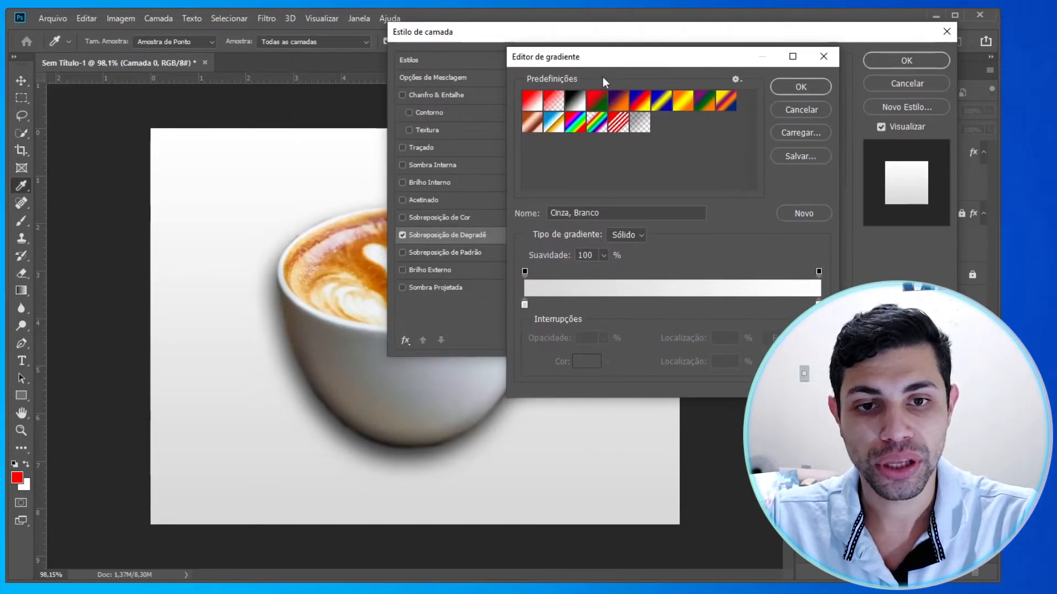
pyautogui.click(802, 109)
pyautogui.moveTo(573, 30); pyautogui.dragTo(697, 36)
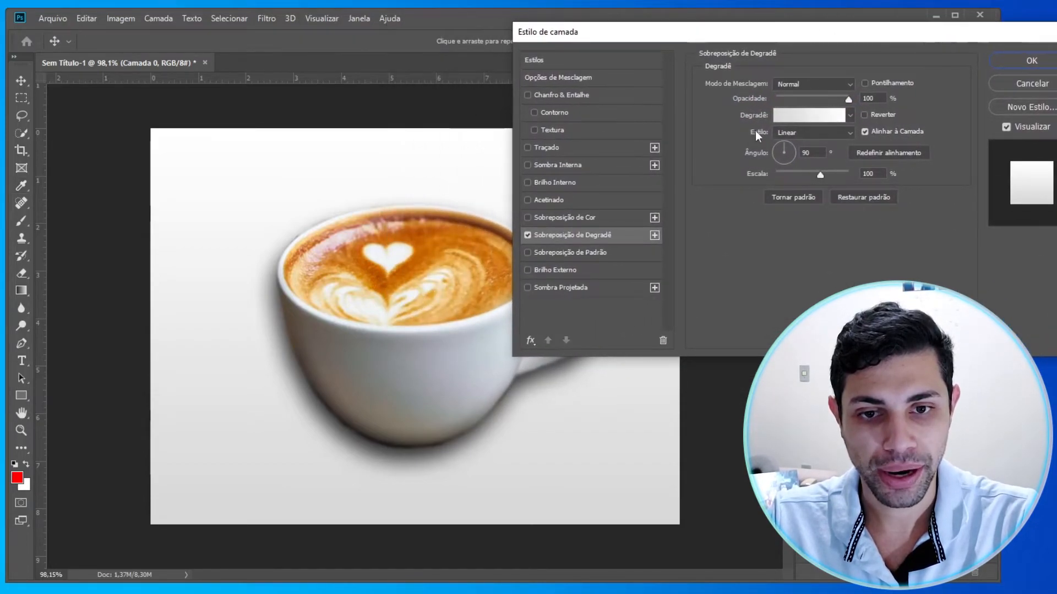
# Open the overlay's gradient editor, try presets including Cobre and Azul, Vermelho, Amarelo, and choose Do Primeiro Plano para o Plano de Fundo.
pyautogui.click(791, 114)
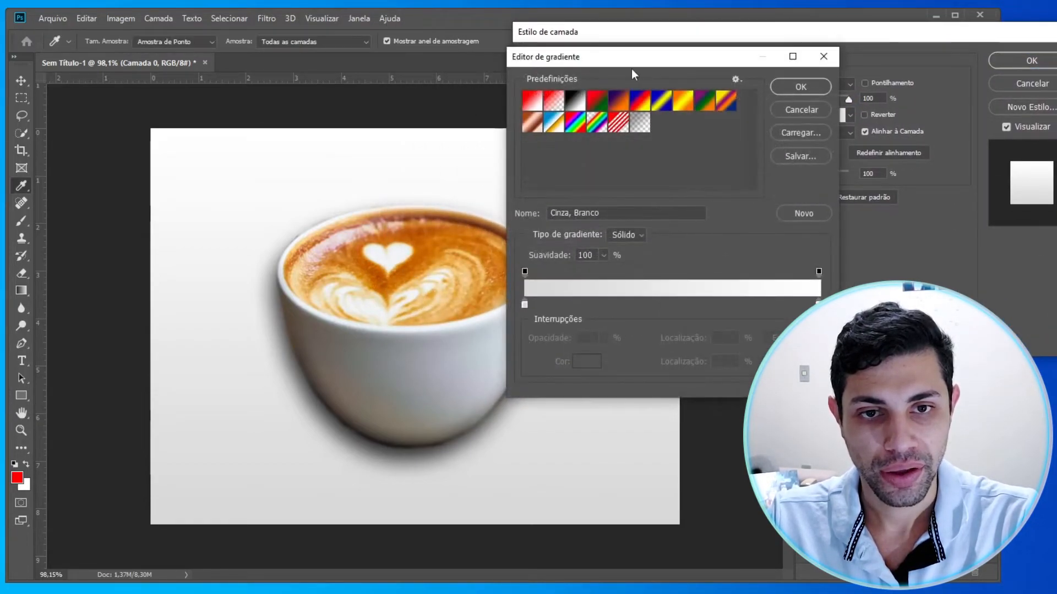
pyautogui.moveTo(648, 55); pyautogui.dragTo(683, 52)
pyautogui.click(680, 98)
pyautogui.click(637, 98)
pyautogui.click(615, 98)
pyautogui.click(594, 98)
pyautogui.click(596, 122)
pyautogui.click(572, 117)
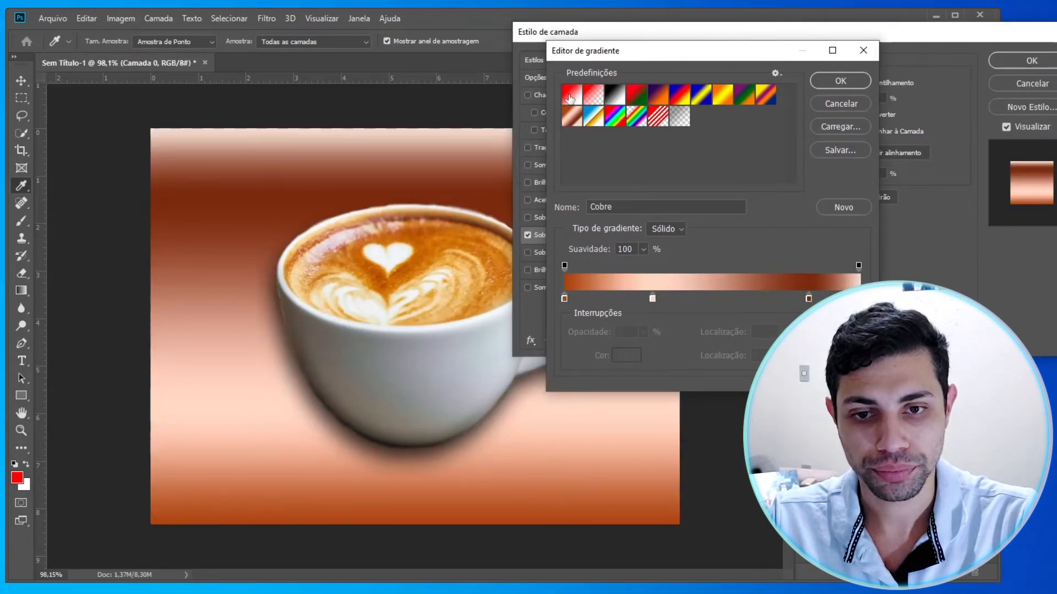
pyautogui.click(636, 117)
pyautogui.click(640, 97)
pyautogui.click(658, 96)
pyautogui.click(680, 96)
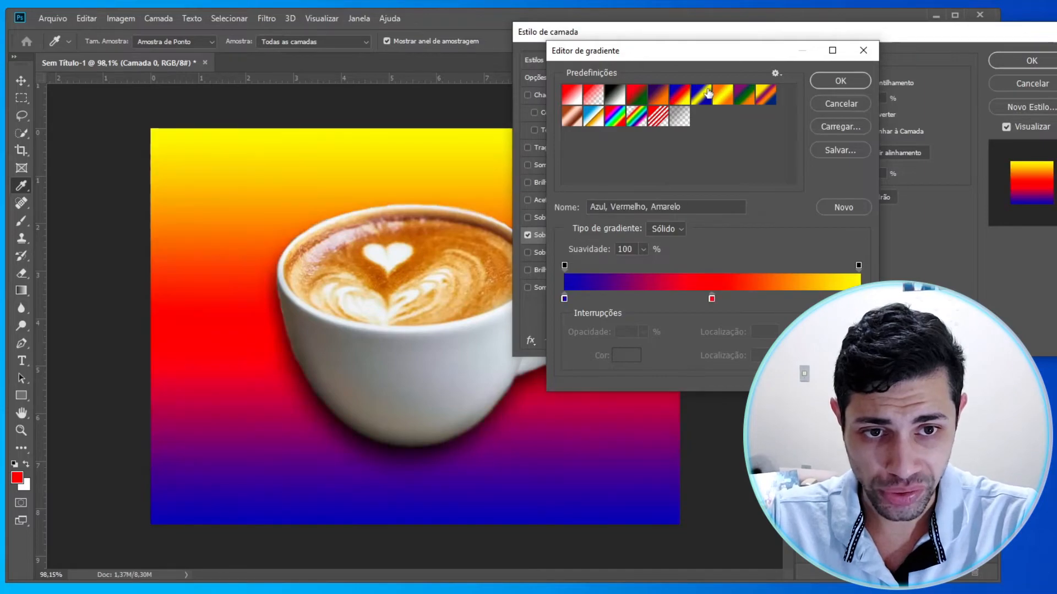
pyautogui.click(704, 96)
pyautogui.click(574, 91)
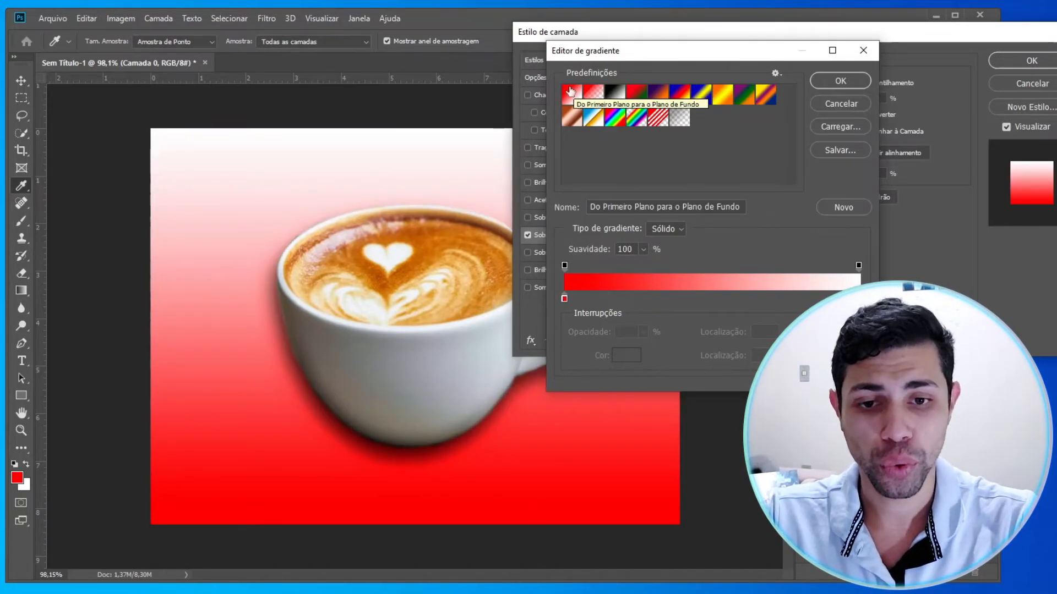
# Change the gradient's red colour stop to a light caramel sampled from the coffee near the cup's rim.
pyautogui.click(565, 300)
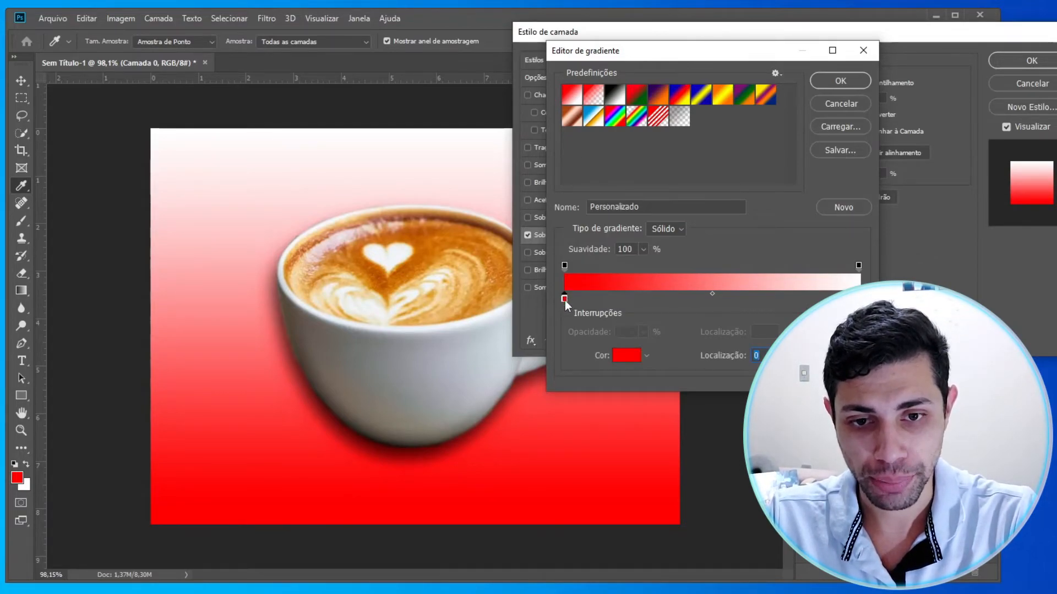
pyautogui.click(622, 356)
pyautogui.moveTo(647, 153); pyautogui.dragTo(650, 119)
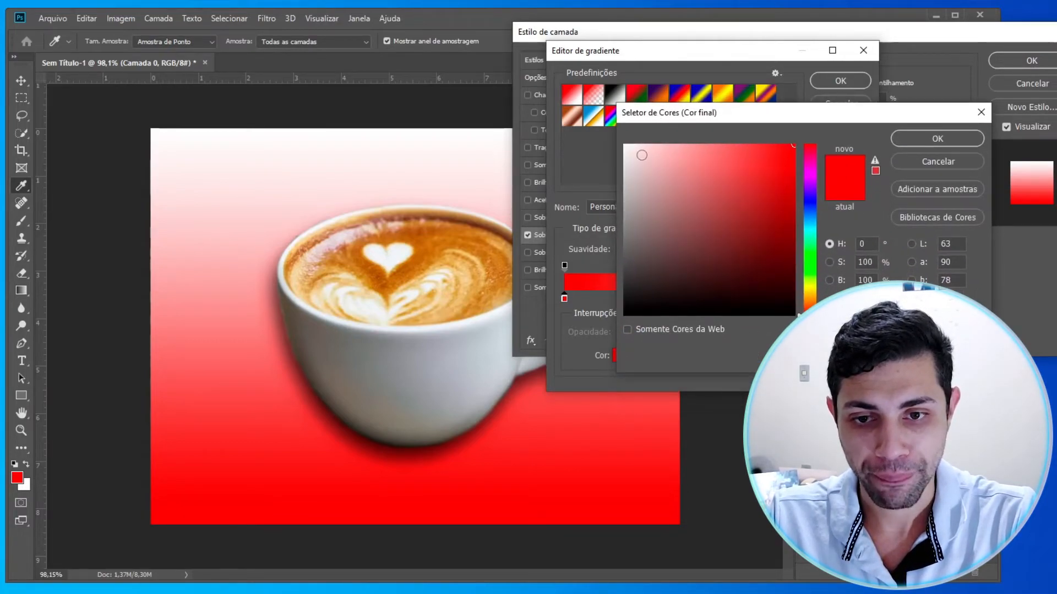
pyautogui.click(321, 295)
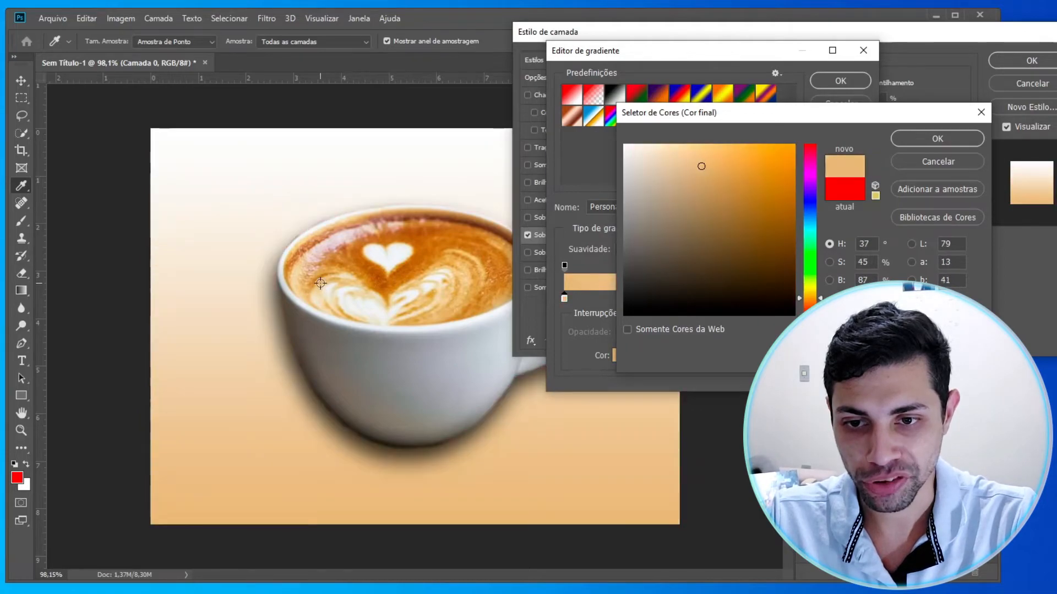
pyautogui.click(924, 138)
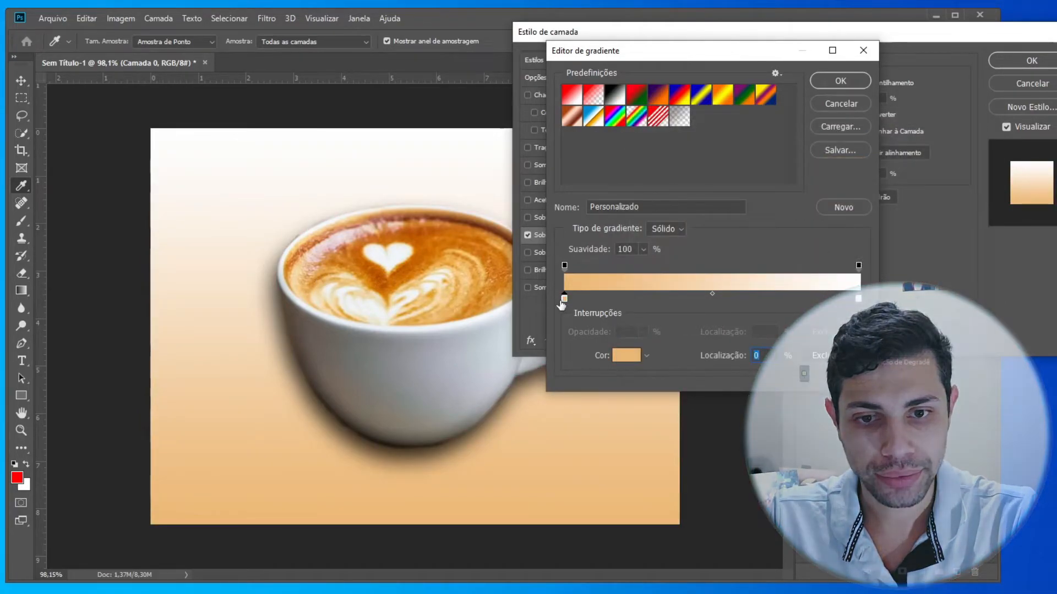
# Change the gradient's white end stop to a salmon tone with hue 18 sampled from the coffee near the rim and confirm the gradient.
pyautogui.click(857, 299)
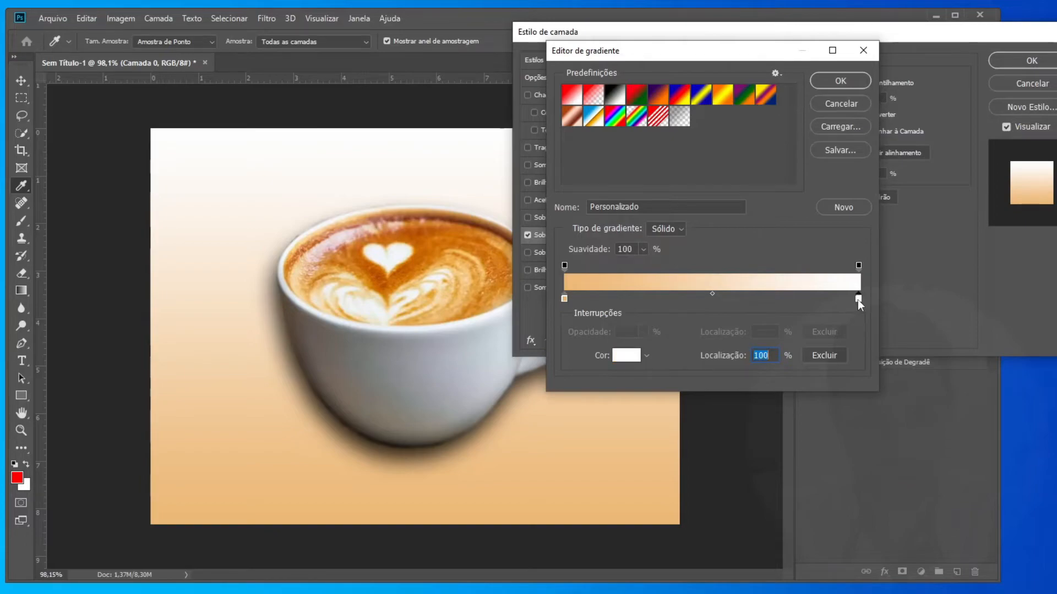
pyautogui.click(625, 354)
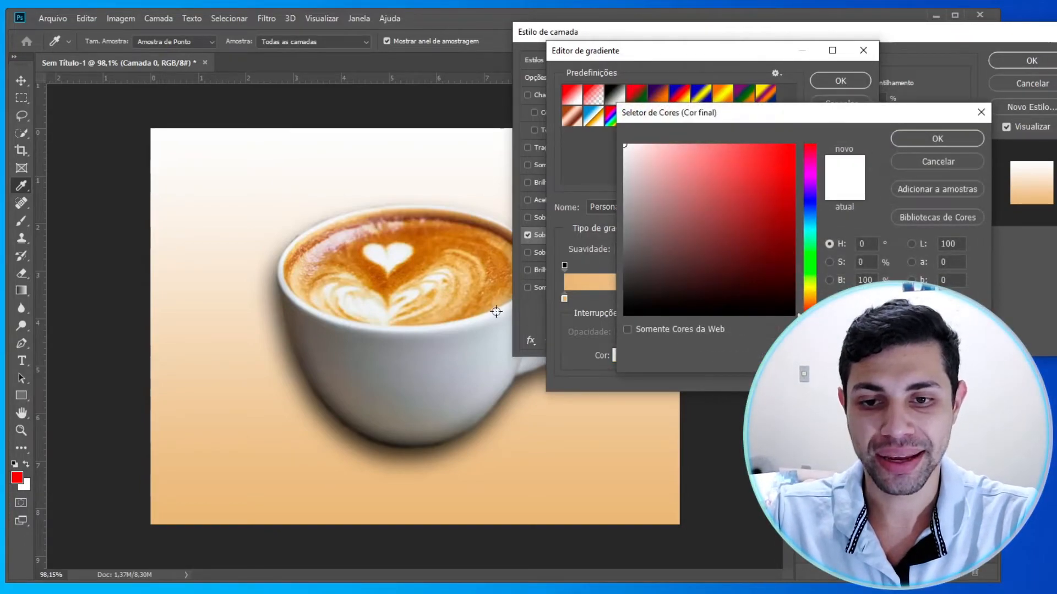
pyautogui.click(333, 234)
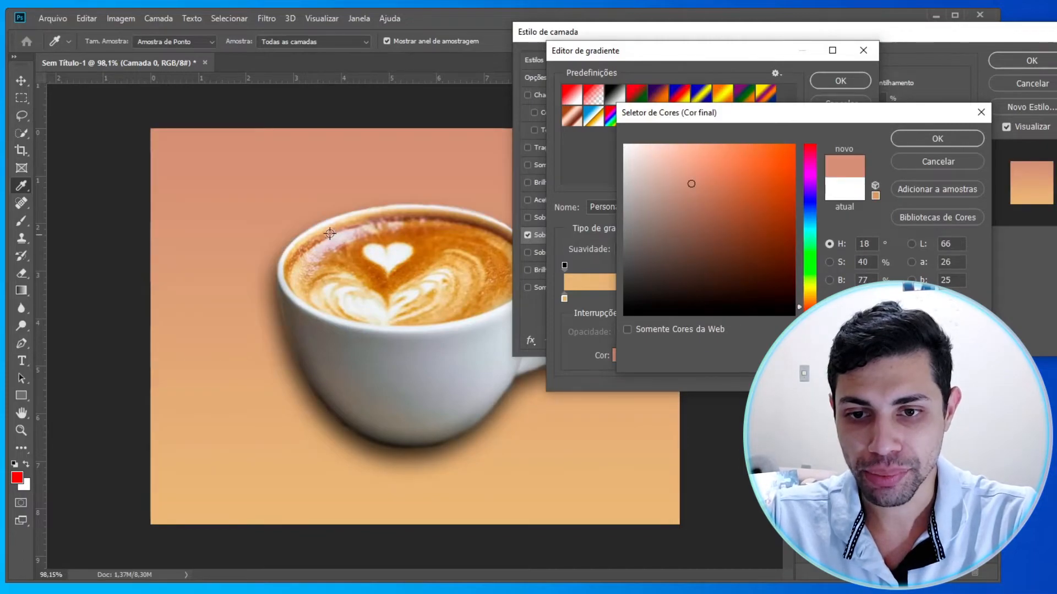
pyautogui.click(921, 140)
pyautogui.click(837, 82)
pyautogui.moveTo(643, 33); pyautogui.dragTo(794, 51)
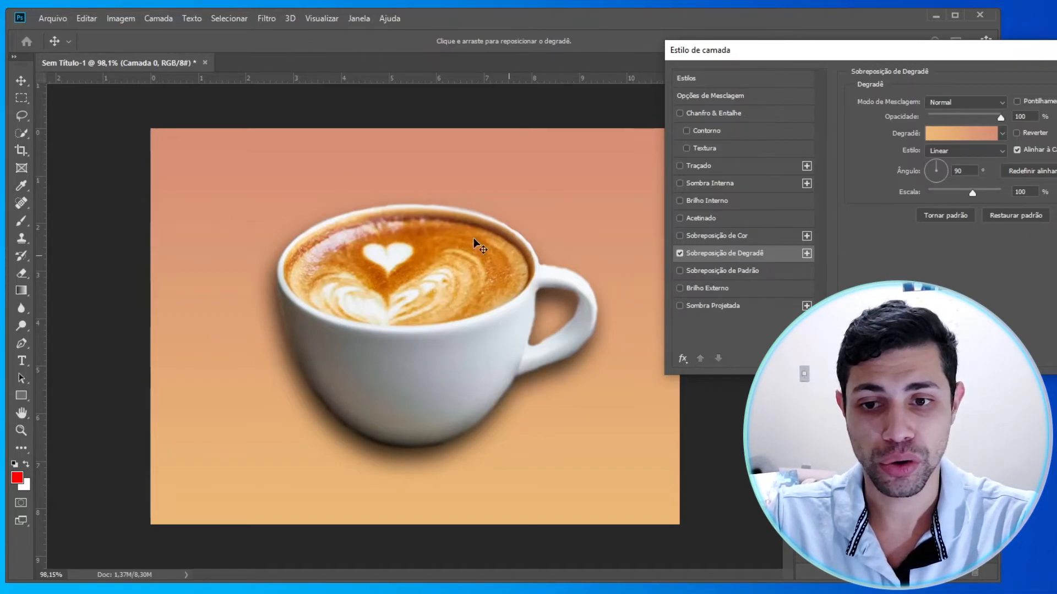
pyautogui.moveTo(837, 54); pyautogui.dragTo(716, 46)
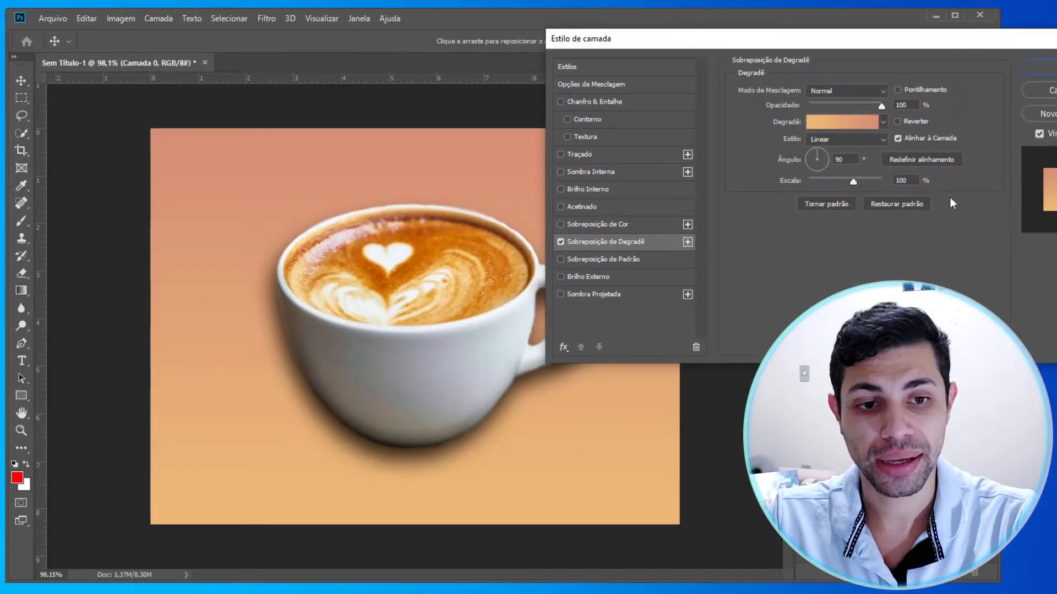
# Try the gradient overlay at scales of 150% and 10%, then set the scale to about 91%.
pyautogui.moveTo(853, 181); pyautogui.dragTo(893, 180)
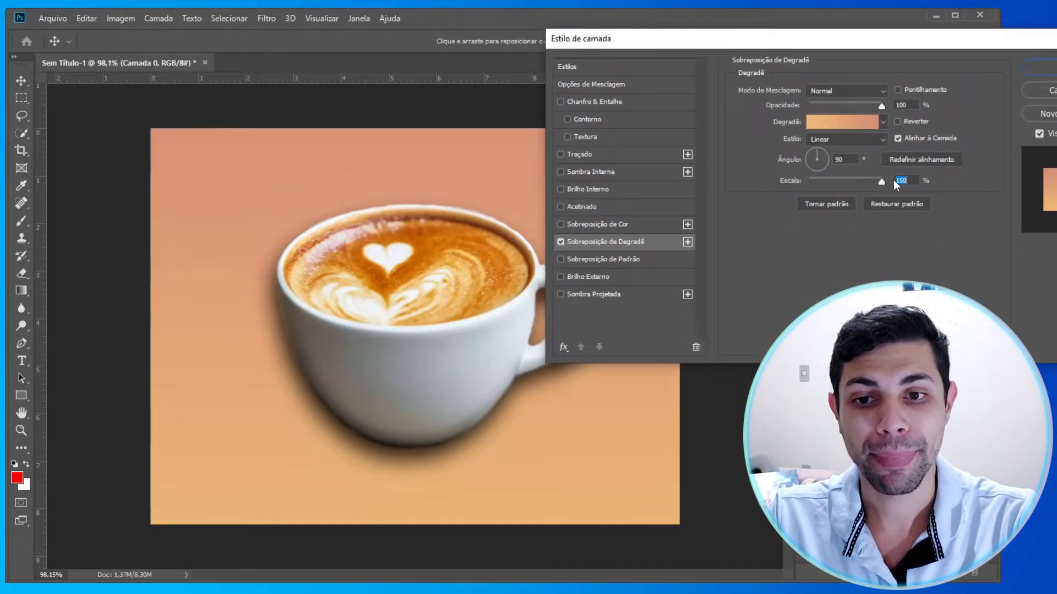
pyautogui.moveTo(881, 182); pyautogui.dragTo(786, 189)
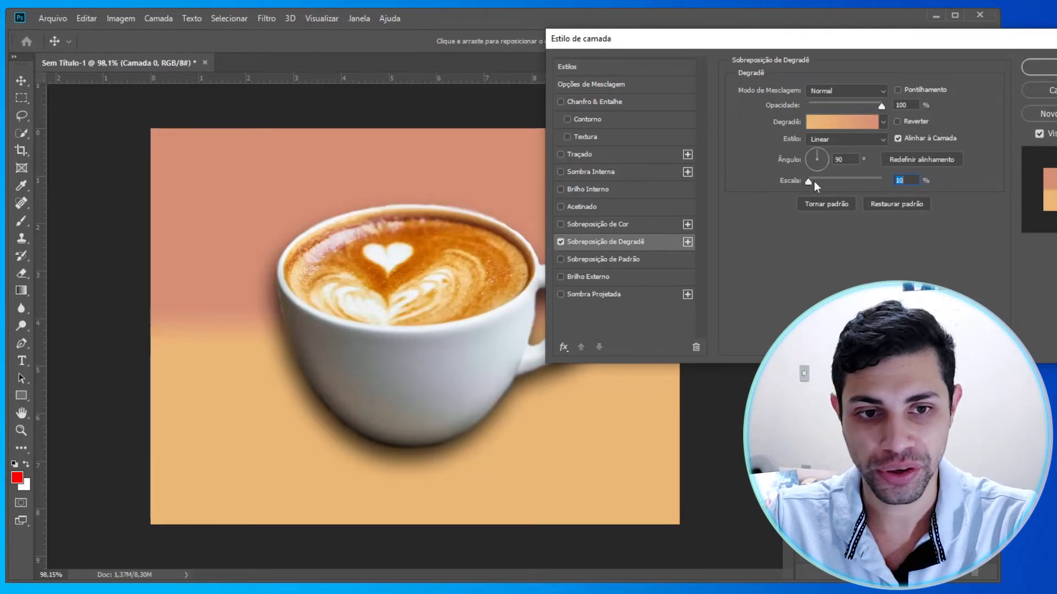
pyautogui.moveTo(811, 181); pyautogui.dragTo(847, 184)
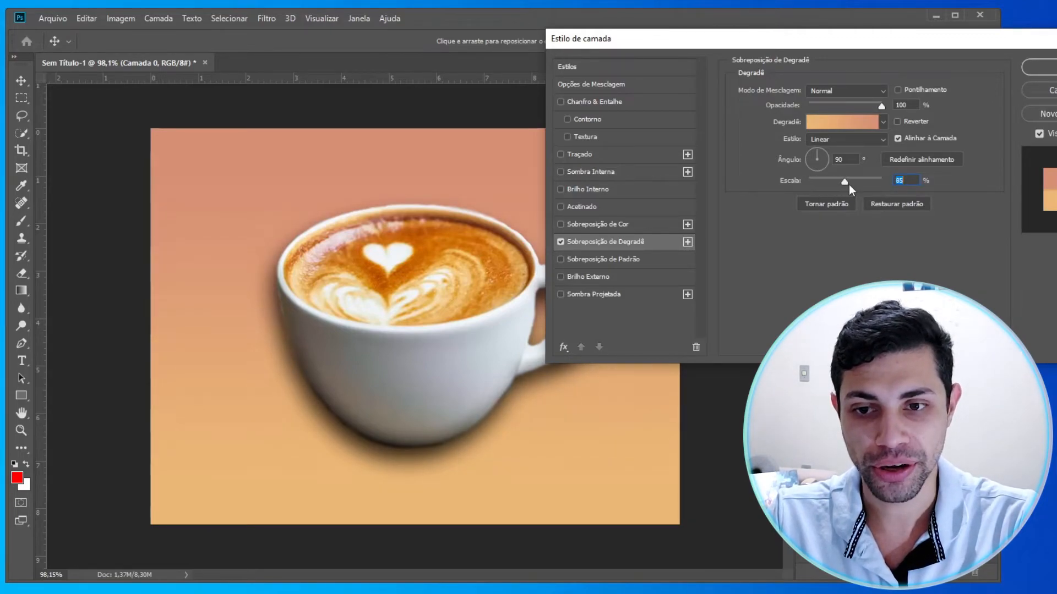
# Try gradient angles of -163° and 1°, then turn the gradient to 92°.
pyautogui.click(807, 163)
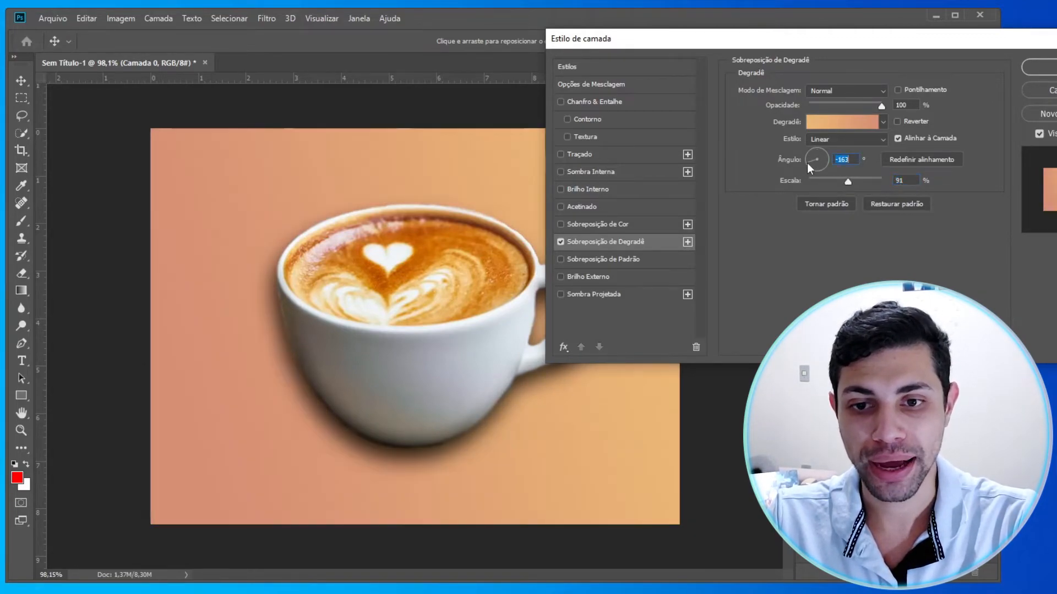
pyautogui.click(825, 160)
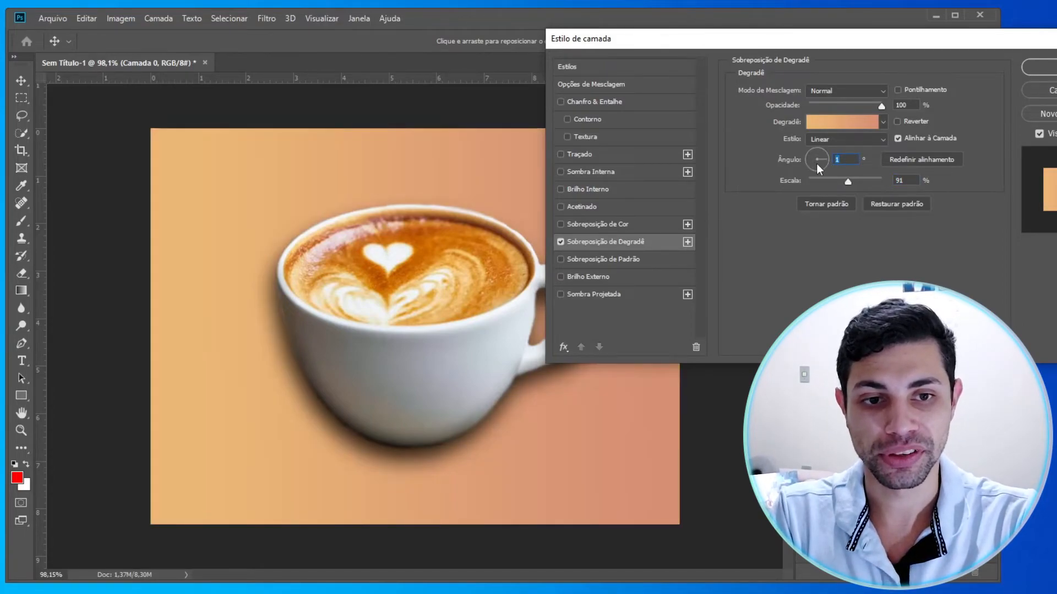
pyautogui.moveTo(816, 170); pyautogui.dragTo(818, 151)
# Change the gradient style to Radial, set its scale to 150%, and apply the layer style.
pyautogui.click(813, 142)
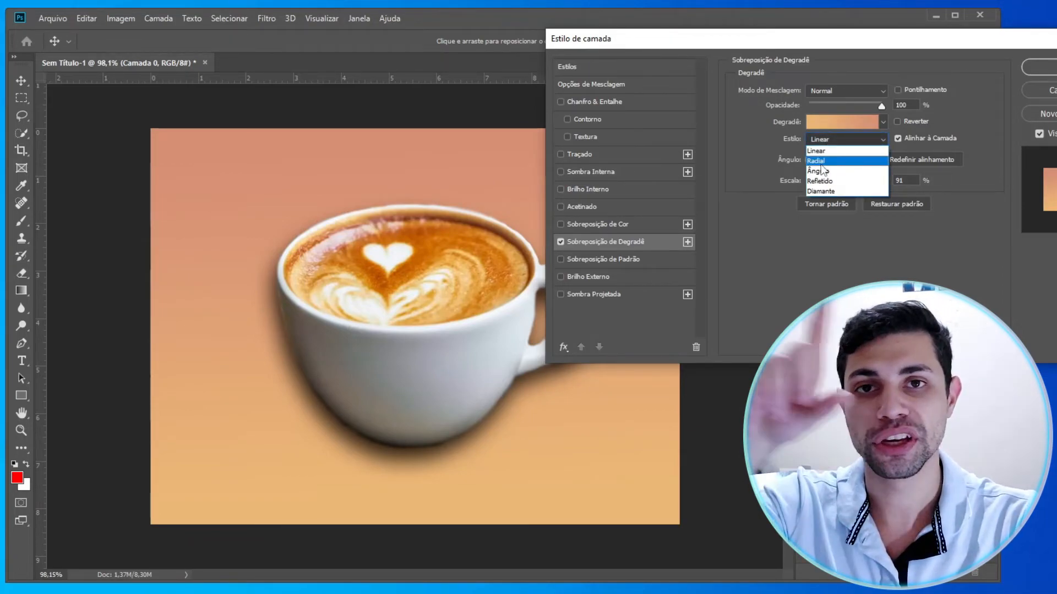
pyautogui.click(829, 161)
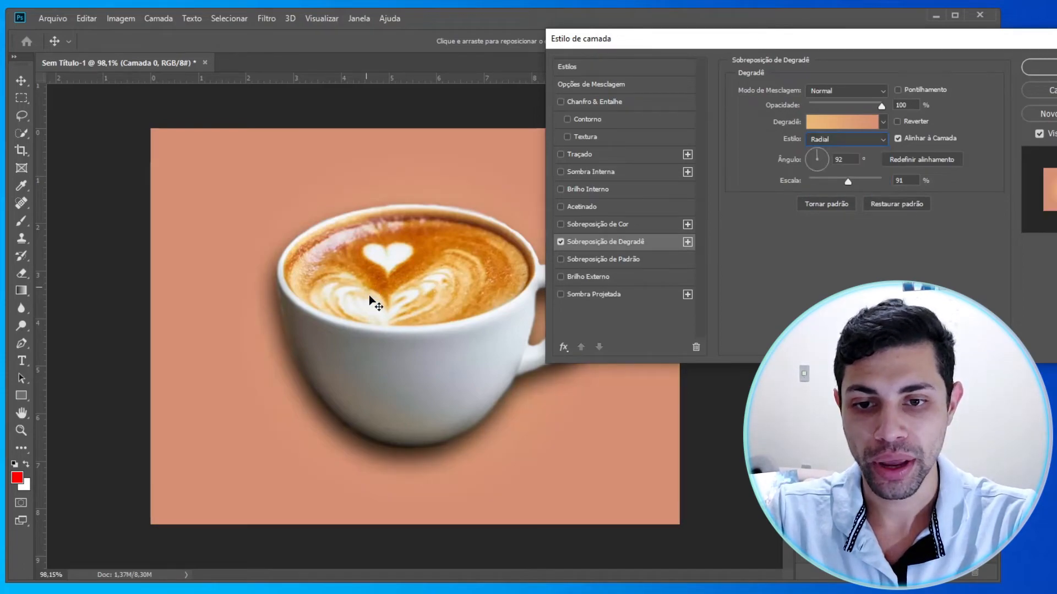
pyautogui.moveTo(848, 182); pyautogui.dragTo(907, 190)
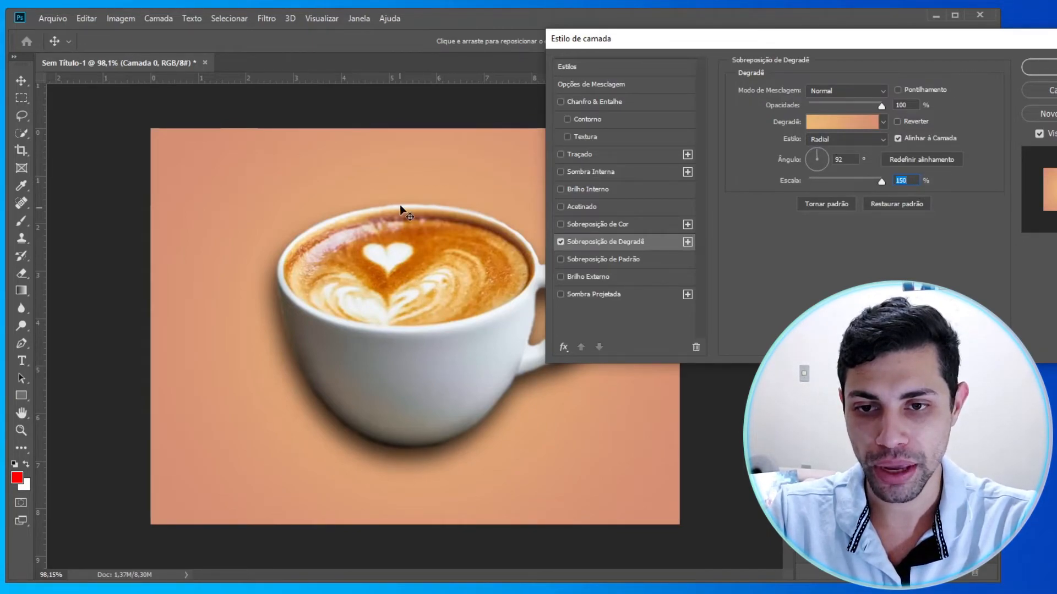
pyautogui.moveTo(749, 50); pyautogui.dragTo(520, 80)
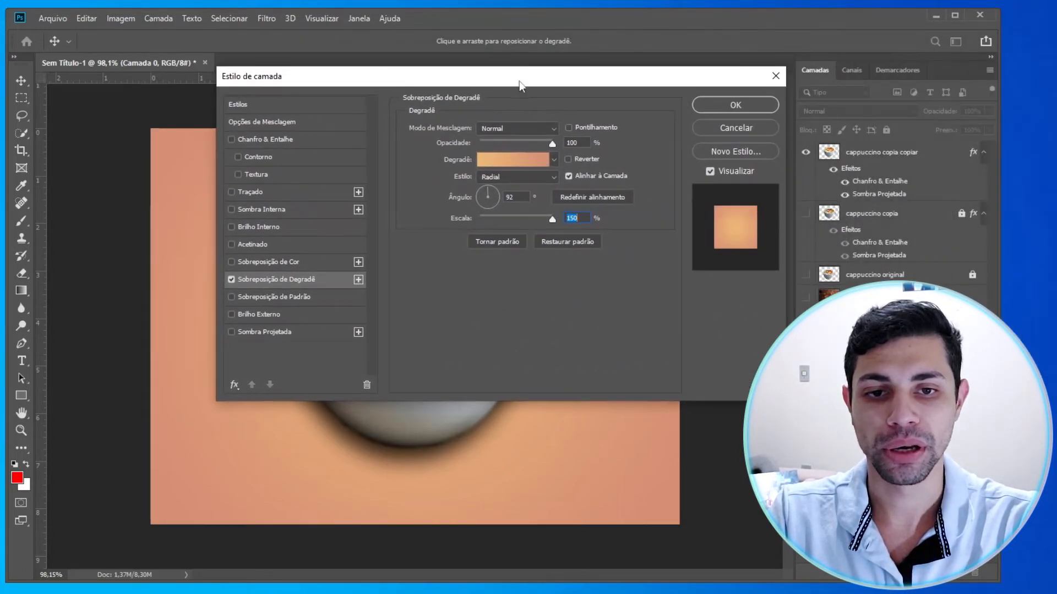
pyautogui.click(758, 108)
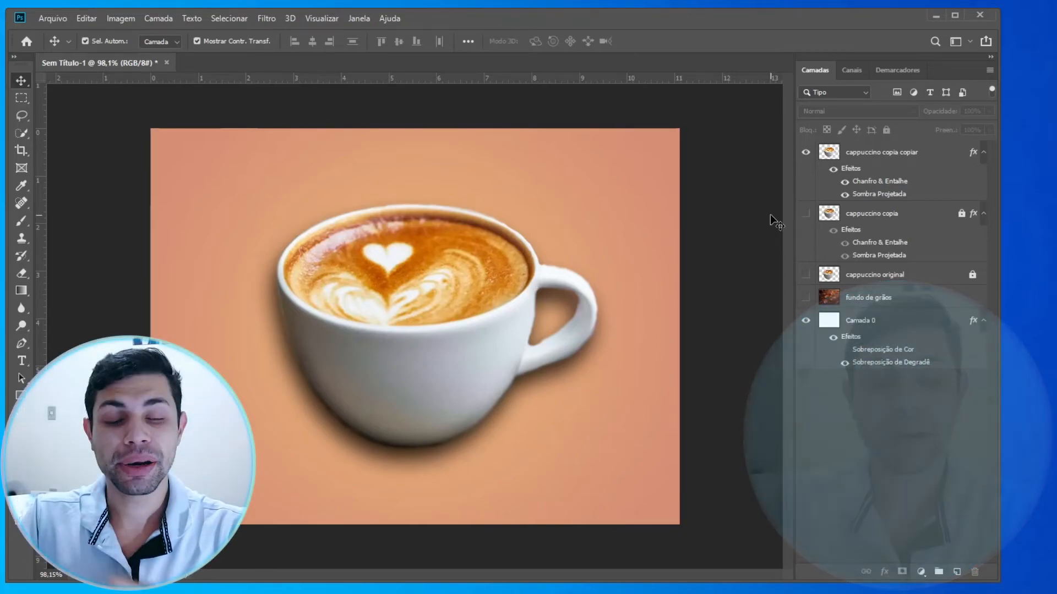
# Make the fundo de grãos layer visible over the gradient background.
pyautogui.click(909, 303)
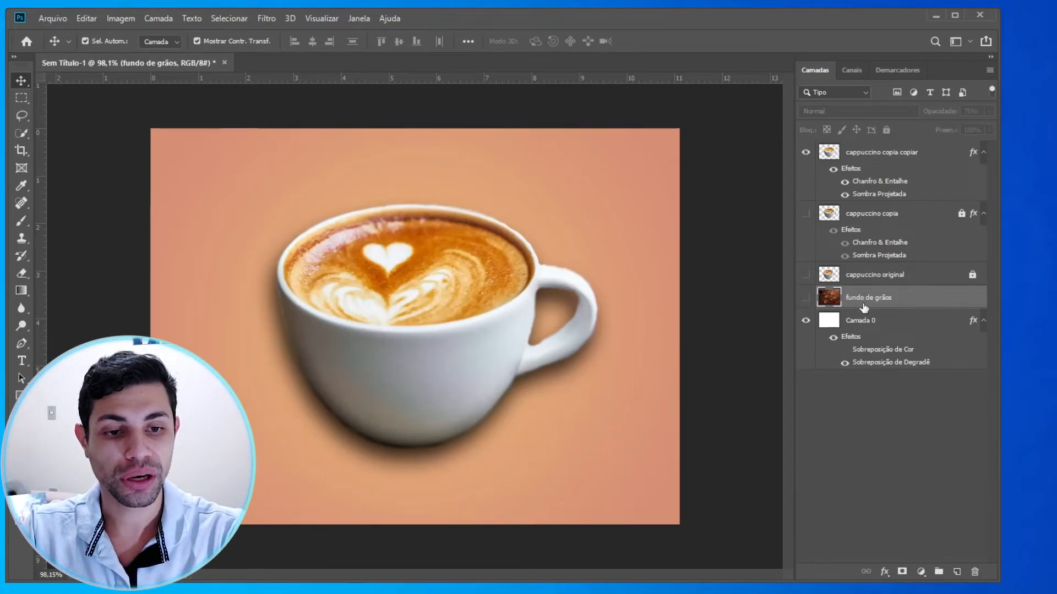
pyautogui.click(806, 299)
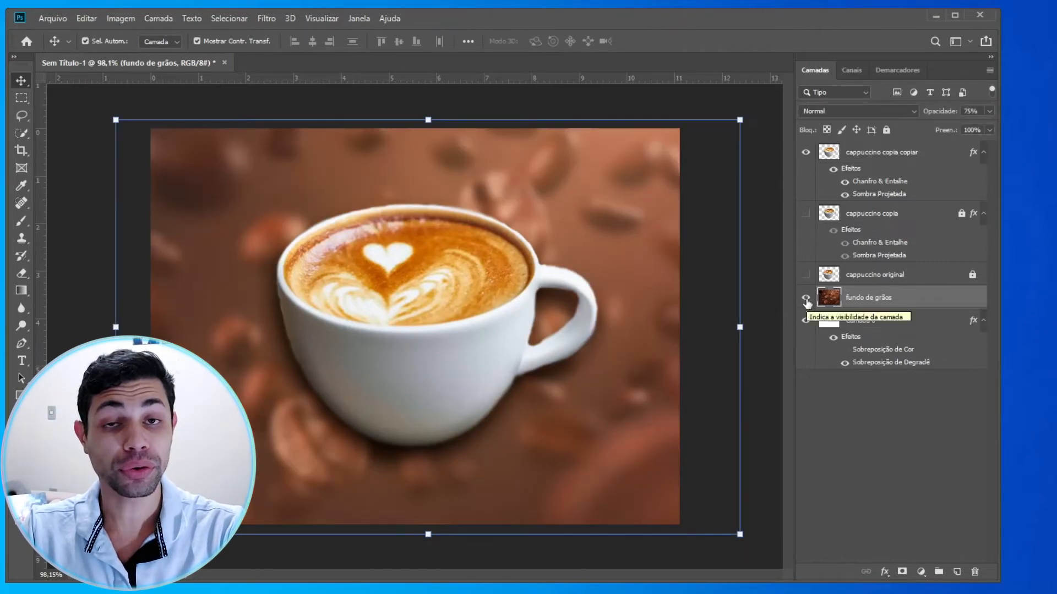
pyautogui.click(858, 325)
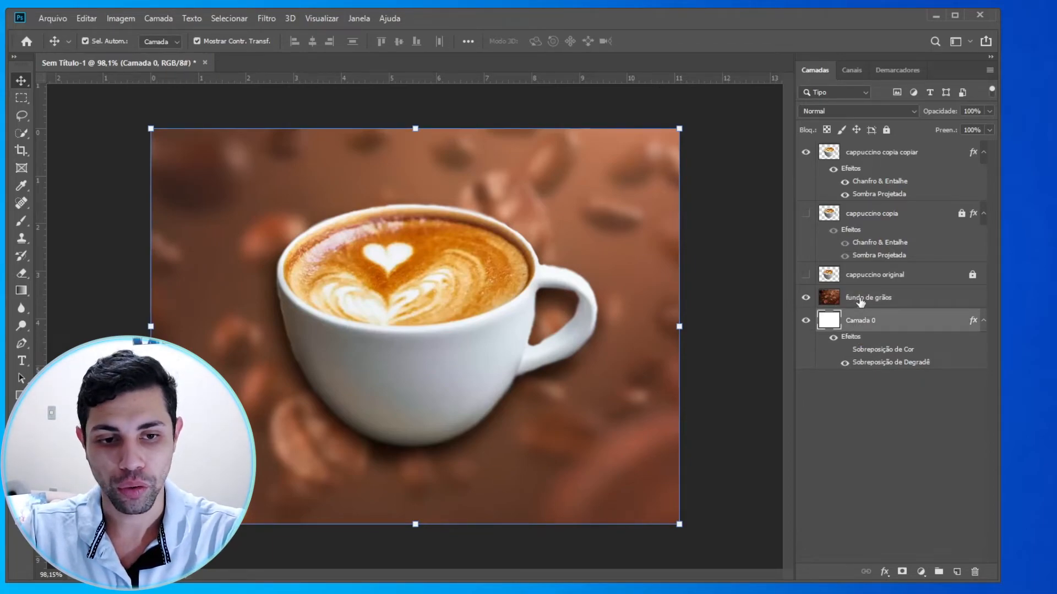
# In the fundo de grãos layer's blending options, try 0% opacity, then set the opacity to 48% and apply it.
pyautogui.click(862, 302)
pyautogui.rightClick(866, 303)
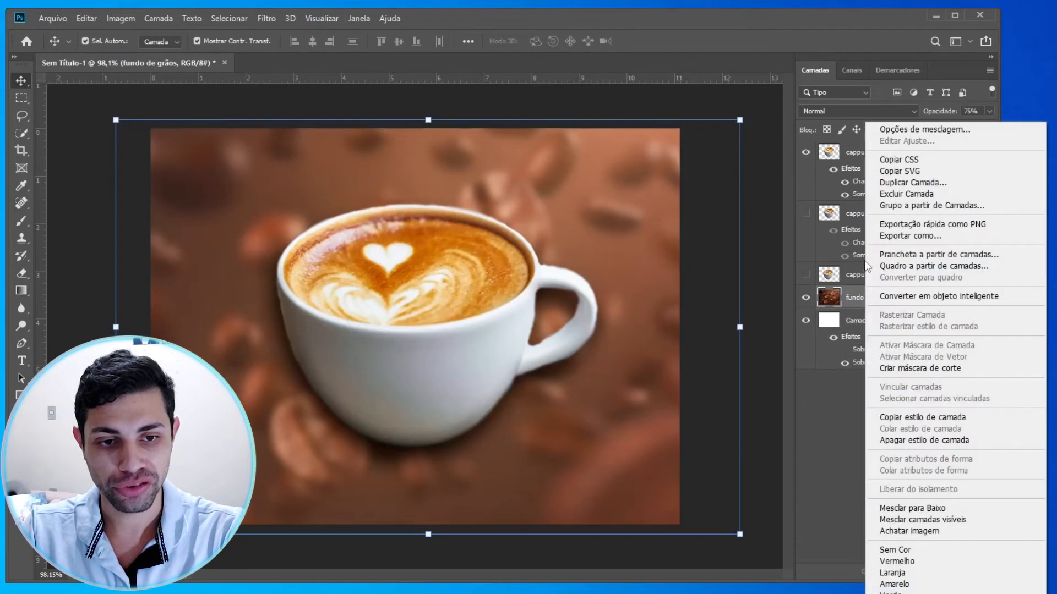
pyautogui.click(872, 129)
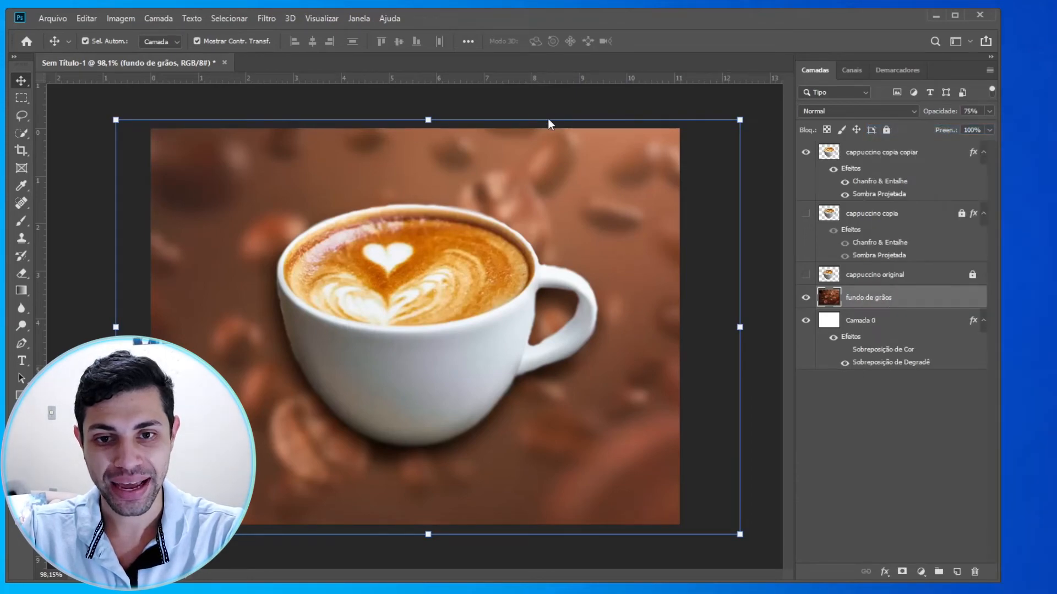
pyautogui.moveTo(557, 111); pyautogui.dragTo(885, 99)
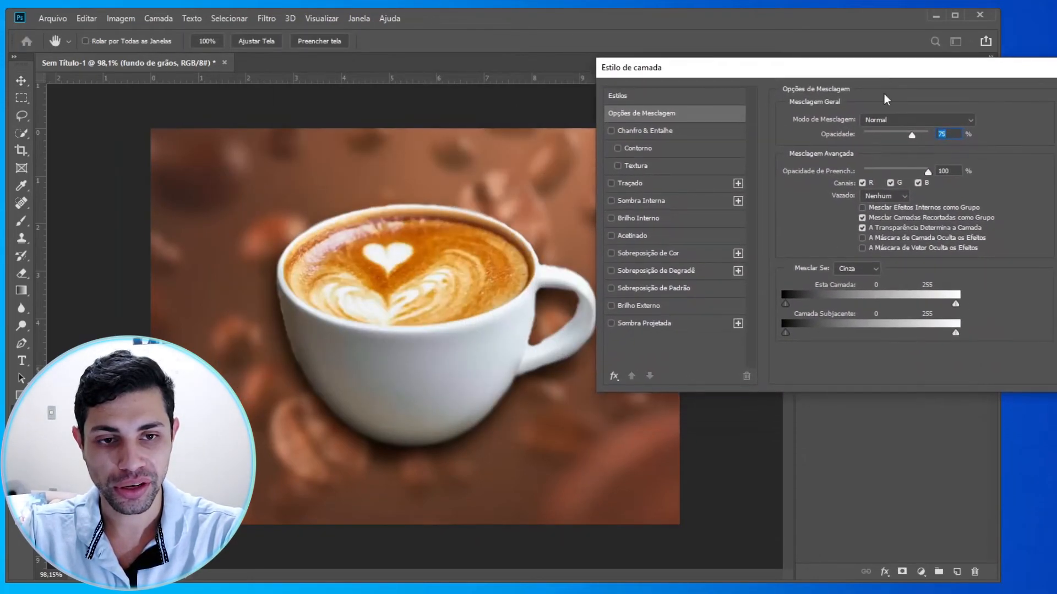
pyautogui.moveTo(911, 135); pyautogui.dragTo(856, 144)
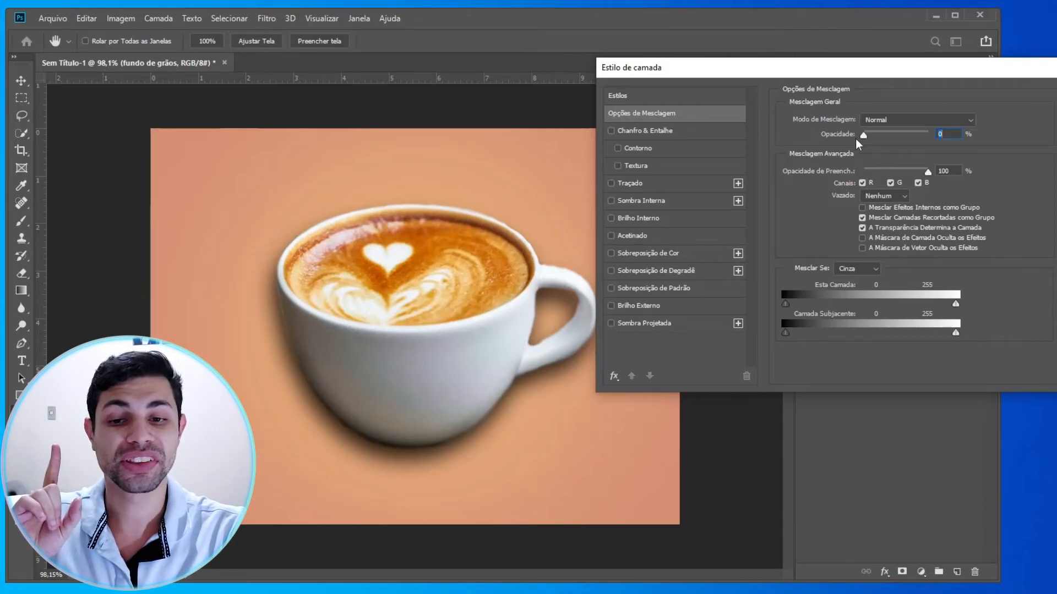
pyautogui.moveTo(864, 139); pyautogui.dragTo(897, 136)
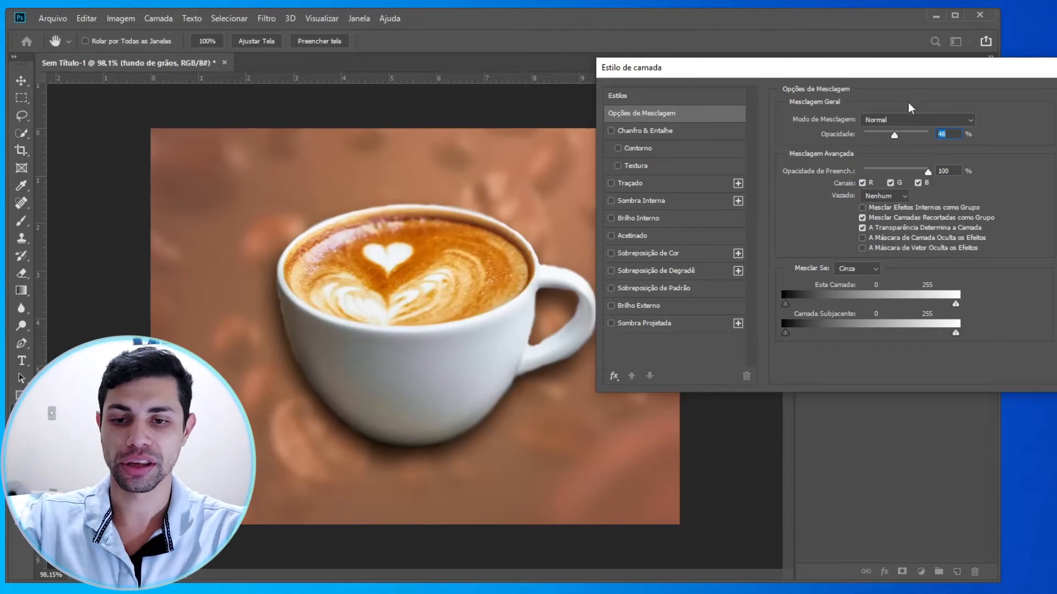
pyautogui.moveTo(910, 75); pyautogui.dragTo(666, 66)
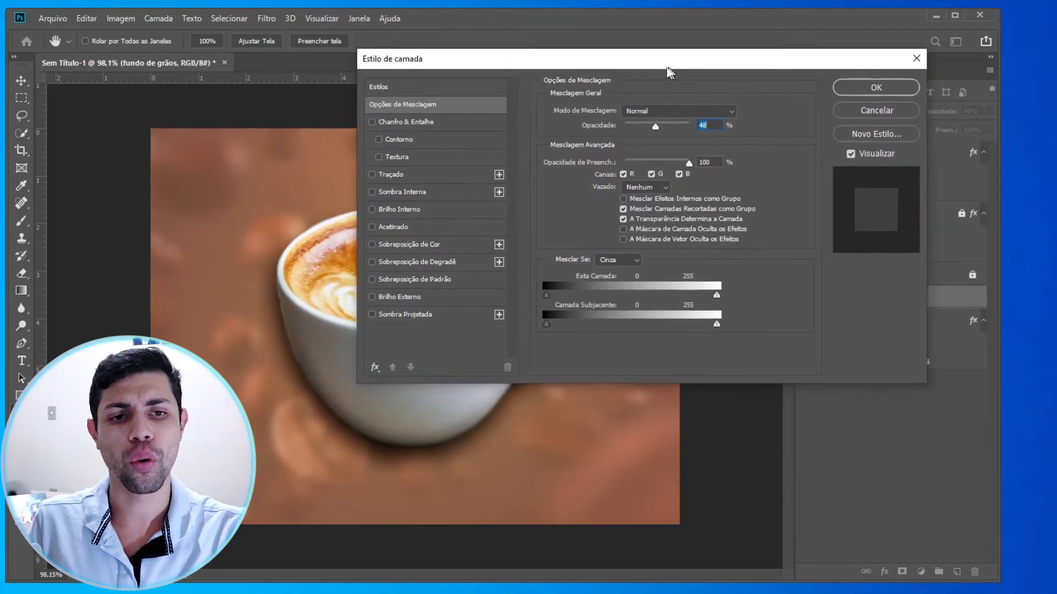
pyautogui.click(806, 98)
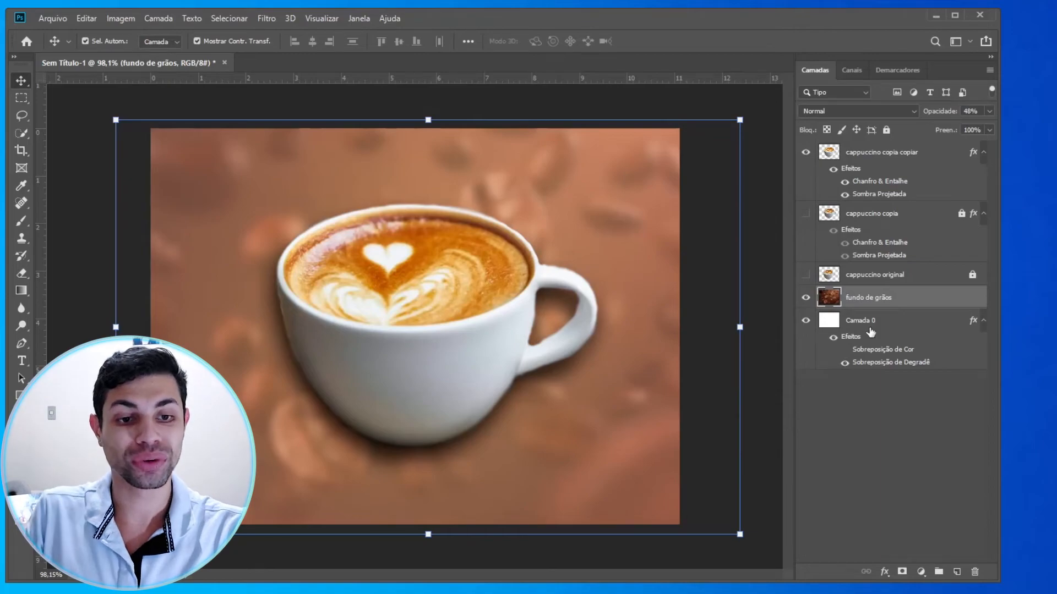
pyautogui.click(867, 333)
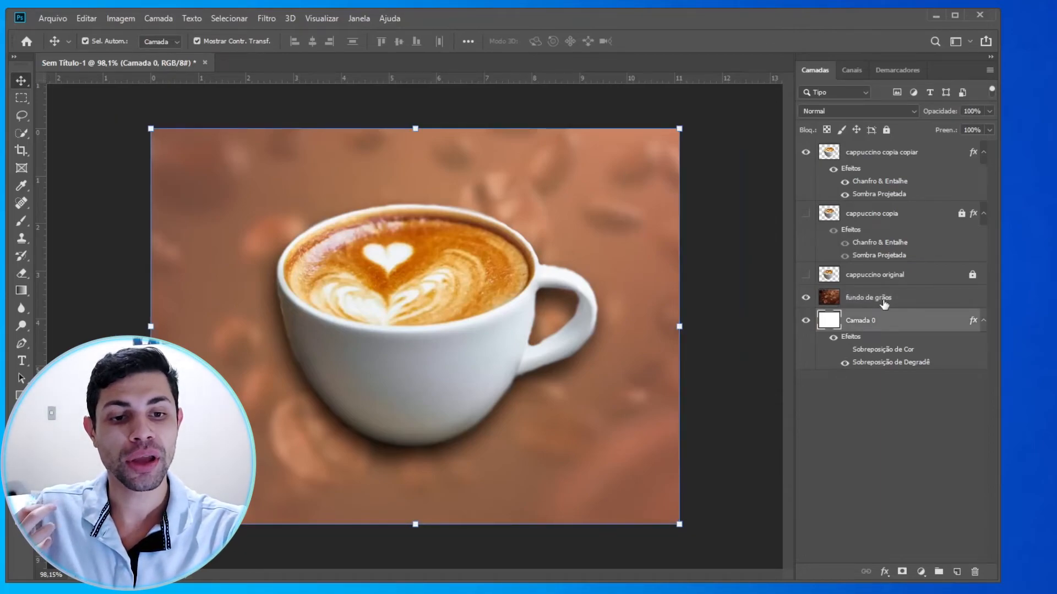
pyautogui.click(897, 306)
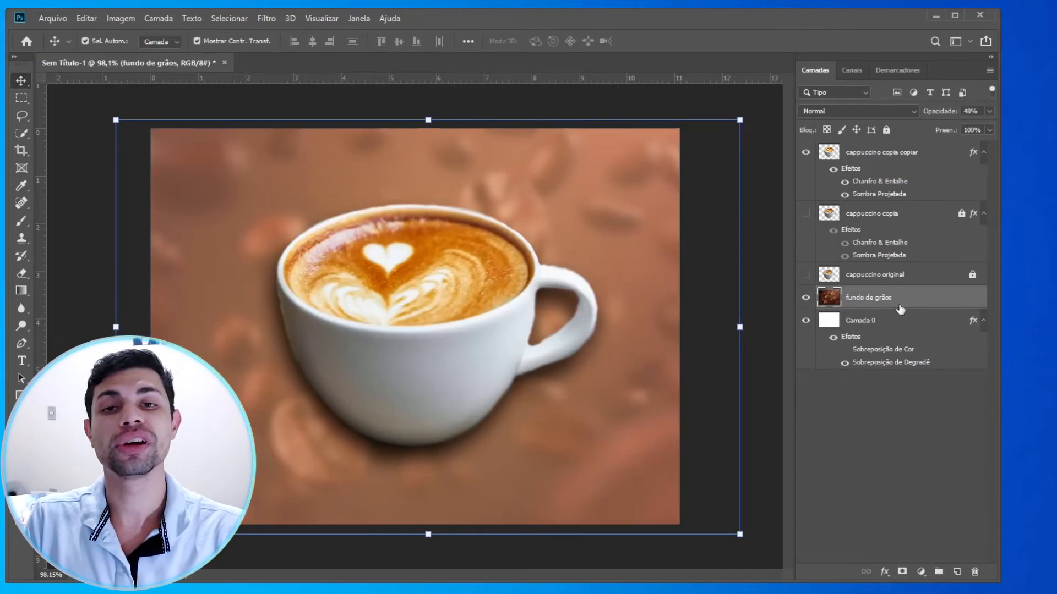
pyautogui.click(776, 113)
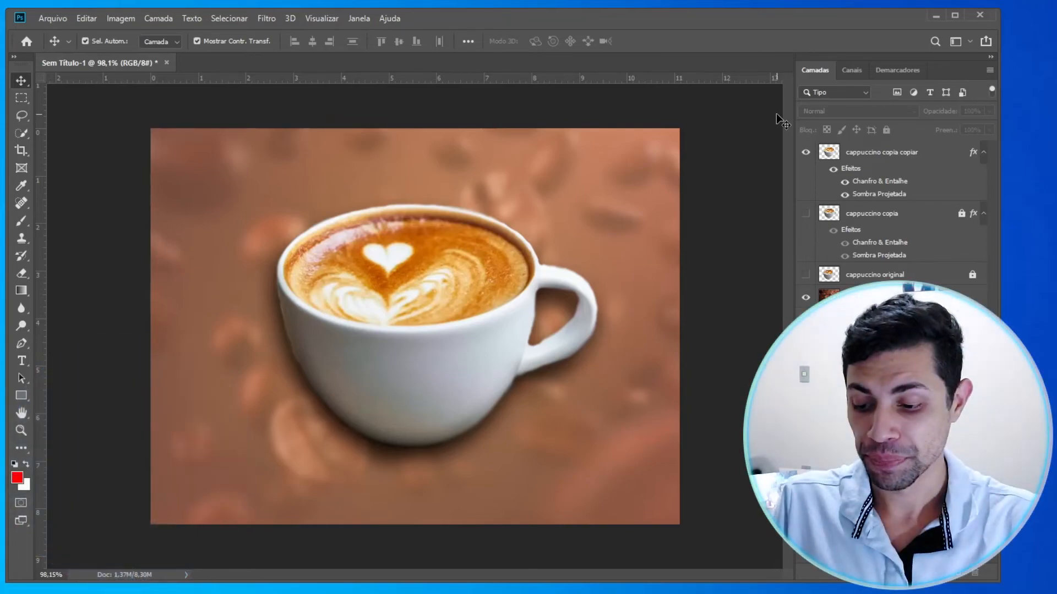
pyautogui.click(50, 19)
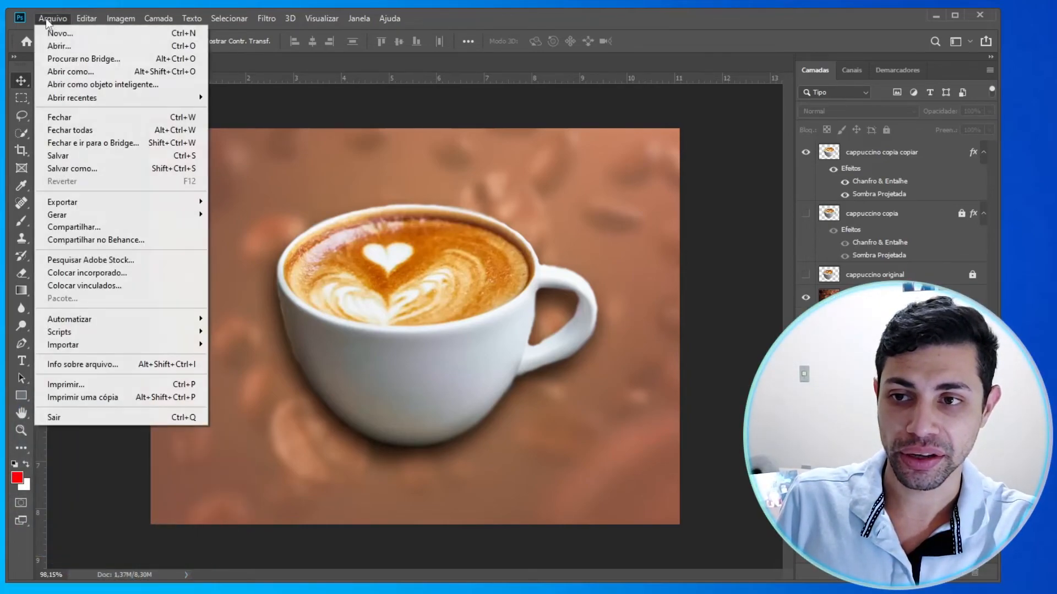
pyautogui.click(694, 181)
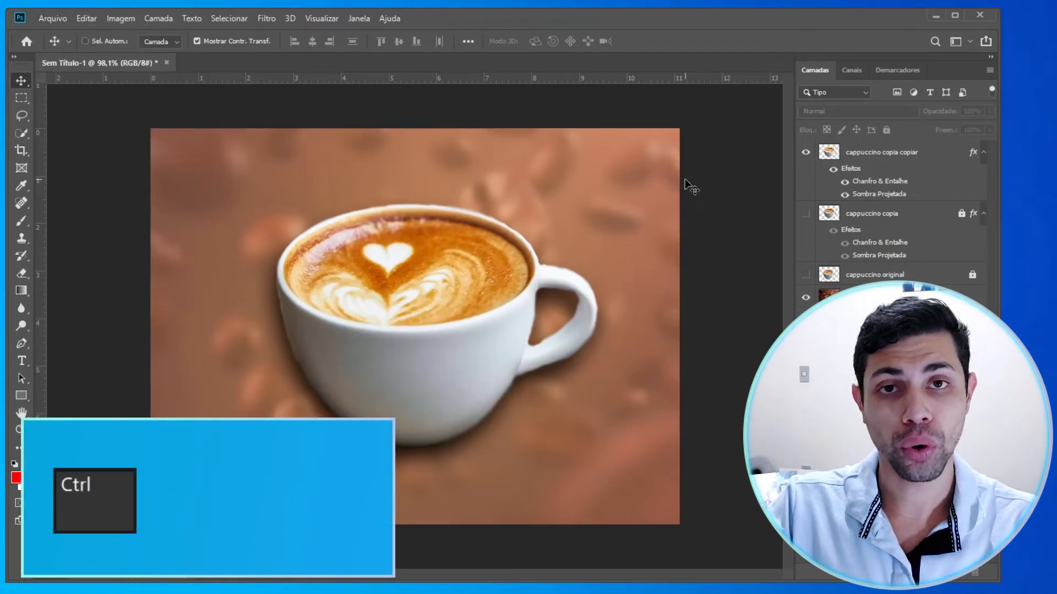
# Start saving a copy of the composition to the Área de Trabalho folder in JPEG format.
pyautogui.hotkey('ctrl', 'alt', 's')
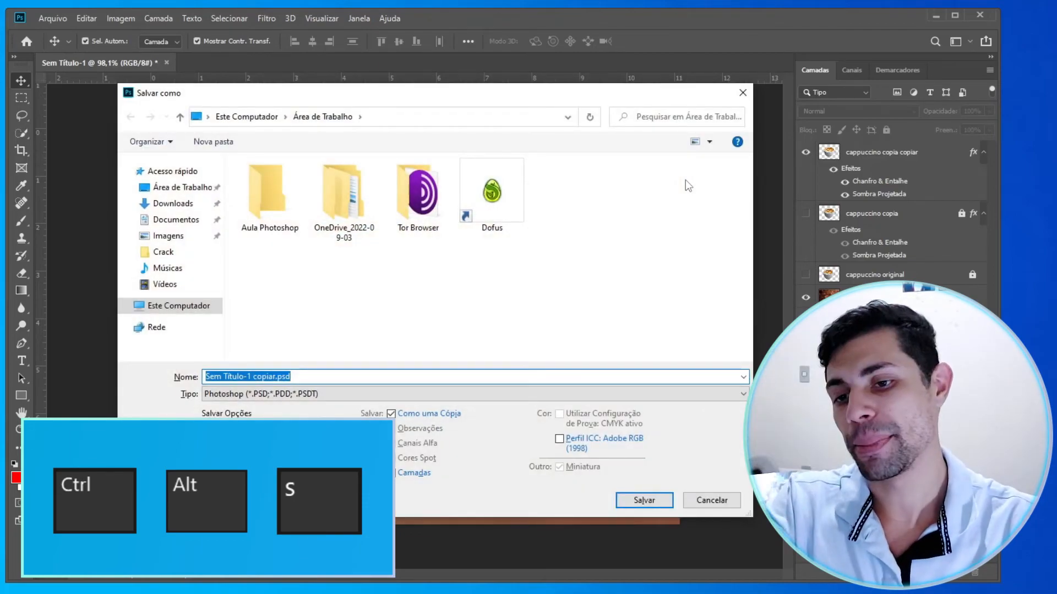
pyautogui.click(181, 187)
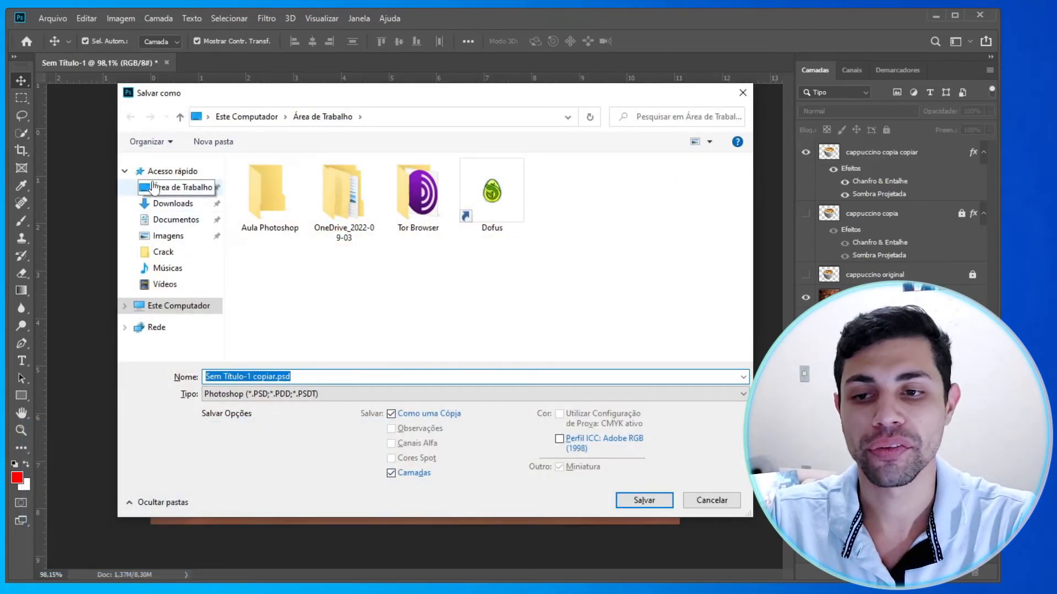
pyautogui.click(265, 378)
pyautogui.click(266, 393)
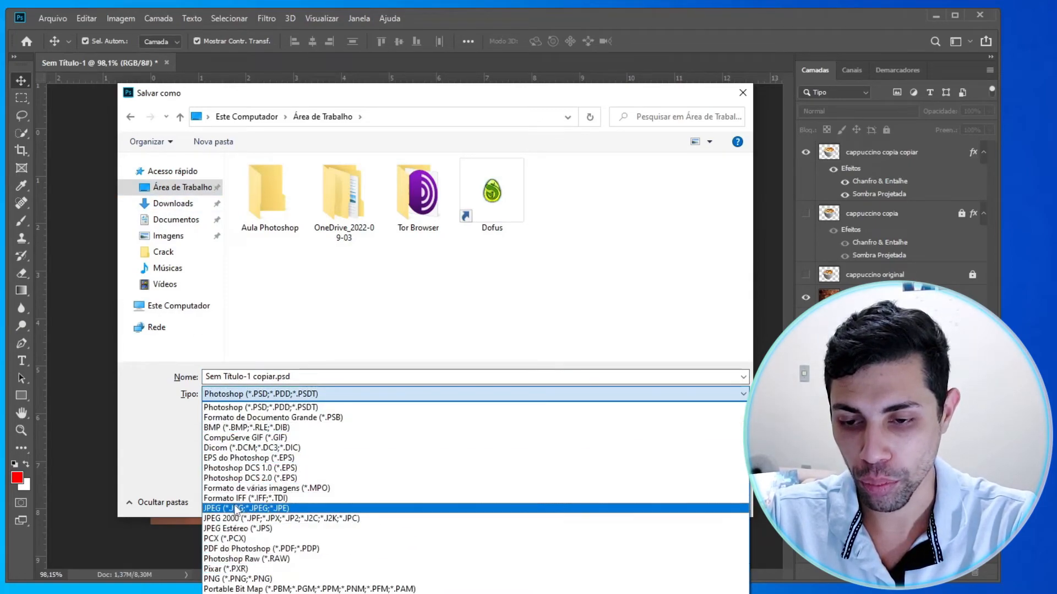
pyautogui.click(253, 508)
# Name the JPEG copy cappuccino degrade.jpg.
pyautogui.moveTo(205, 376); pyautogui.dragTo(315, 376)
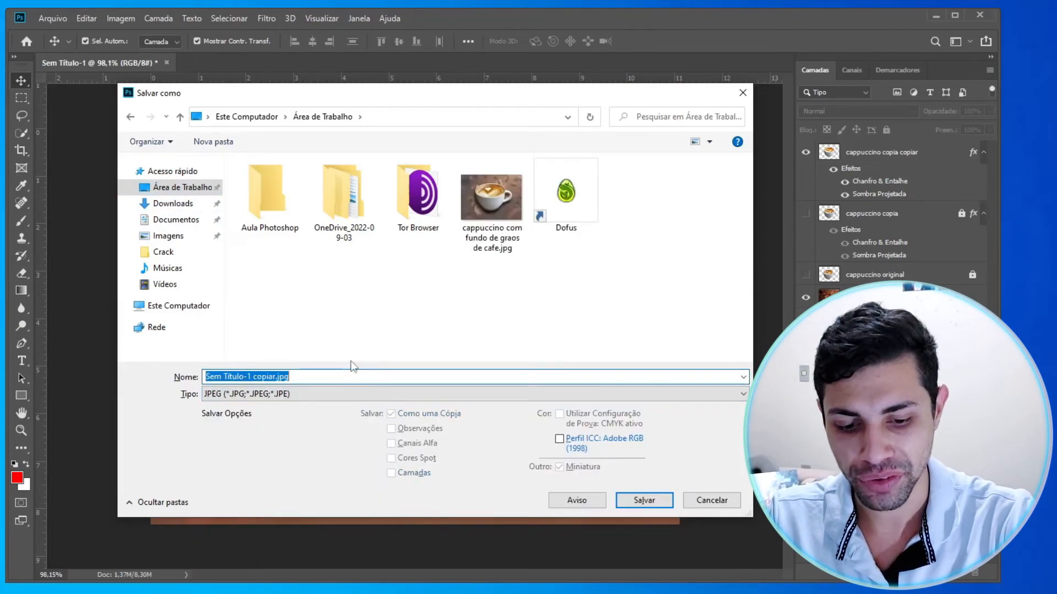
pyautogui.press('Home')
pyautogui.press('Delete')
pyautogui.press('Delete')
pyautogui.press('Delete')
pyautogui.press('Delete')
pyautogui.press('Delete')
pyautogui.press('Delete')
pyautogui.press('Delete')
pyautogui.press('Delete')
pyautogui.press('Delete')
pyautogui.press('Delete')
pyautogui.press('Delete')
pyautogui.press('Delete')
pyautogui.press('Delete')
pyautogui.press('Delete')
pyautogui.press('Delete')
pyautogui.press('Delete')
pyautogui.press('Delete')
pyautogui.press('Delete')
pyautogui.press('Delete')
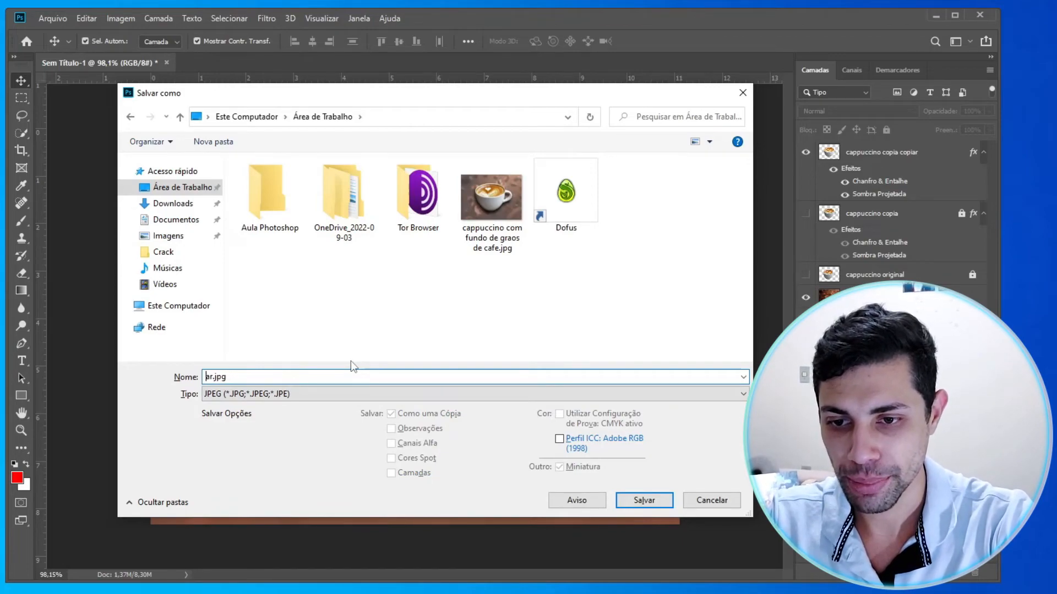
pyautogui.write('CAPPU')
pyautogui.press('BackSpace')
pyautogui.press('BackSpace')
pyautogui.press('BackSpace')
pyautogui.press('BackSpace')
pyautogui.press('BackSpace')
pyautogui.write('cappu')
pyautogui.write('ccino degrad')
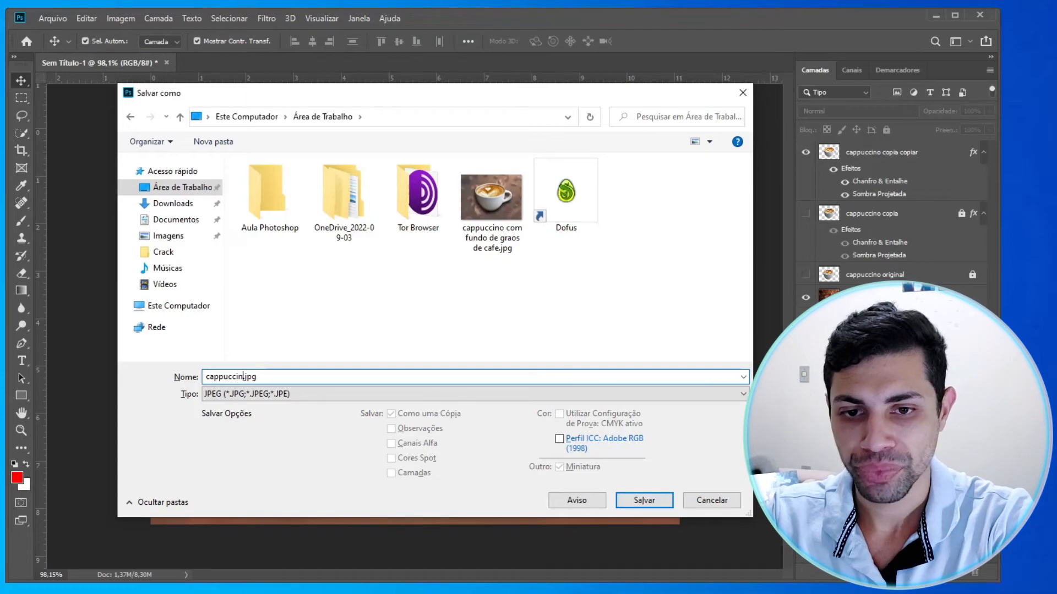
pyautogui.write('e')
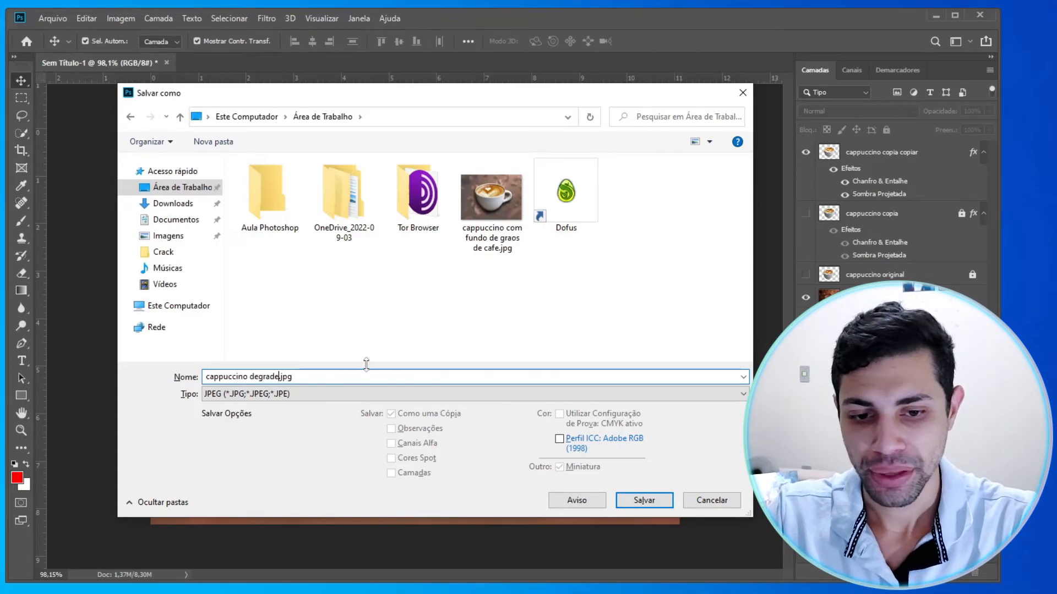
# Save the JPEG copy with image quality 6 and the baseline (Padrão) format.
pyautogui.click(644, 501)
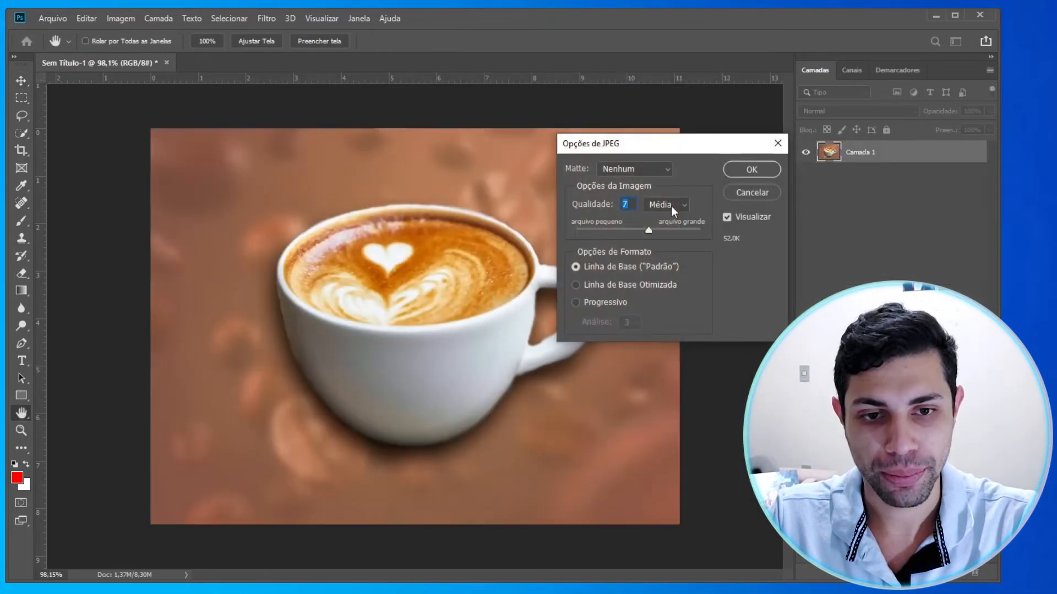
pyautogui.click(642, 231)
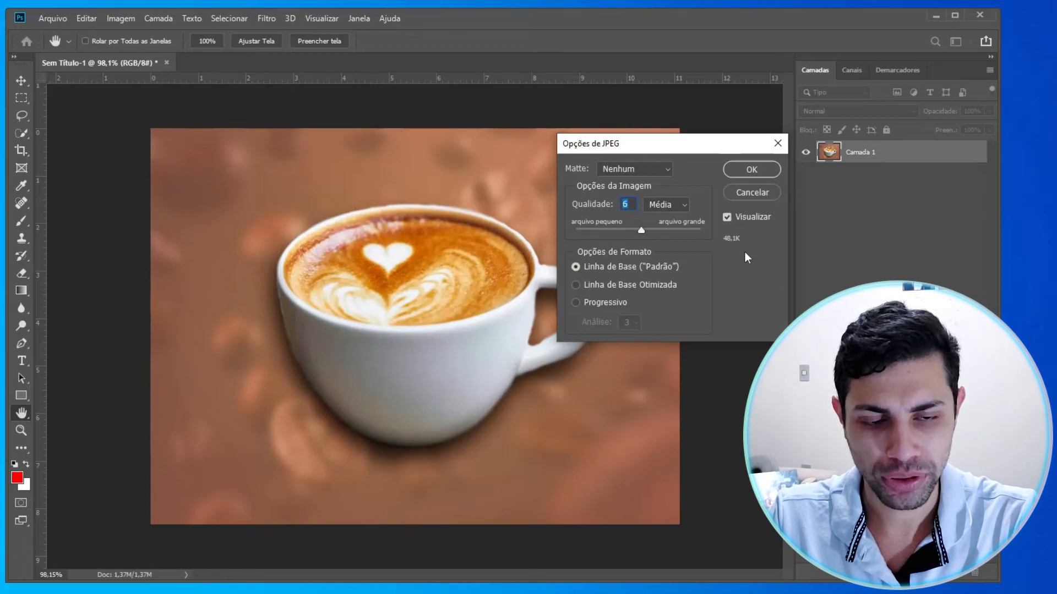
pyautogui.click(746, 170)
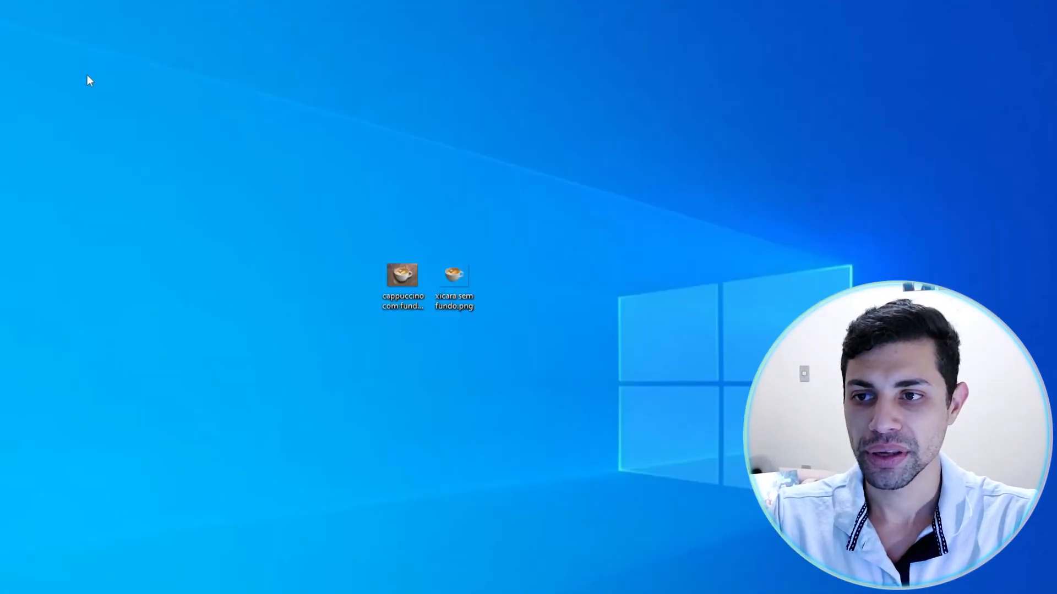
# Open the two exported cappuccino JPEGs from the desktop, compare their backgrounds by switching between them, and close the image viewer.
pyautogui.moveTo(379, 290); pyautogui.dragTo(398, 292)
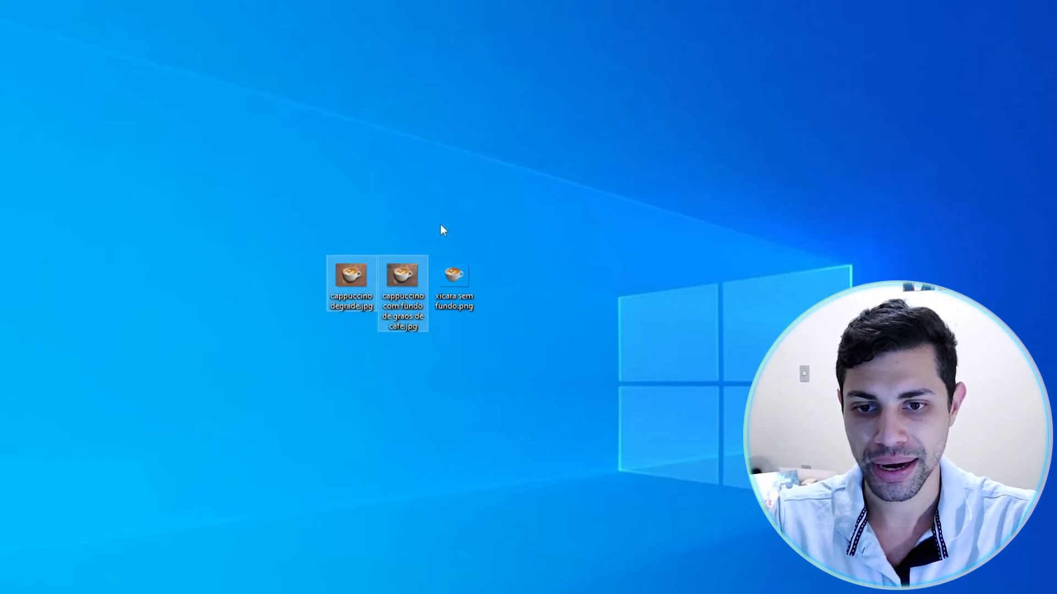
pyautogui.press('Return')
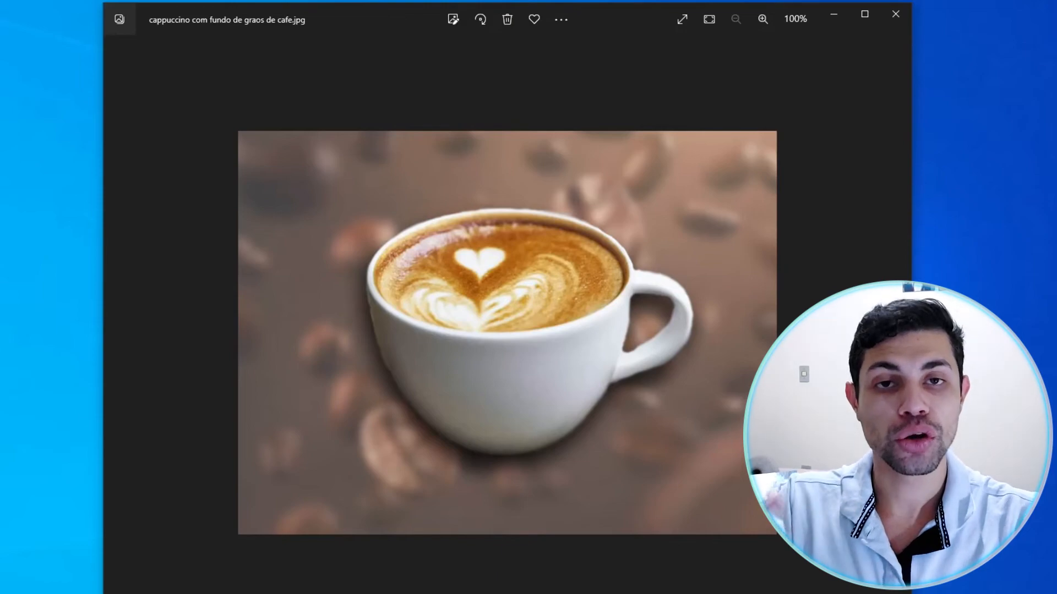
pyautogui.press('Right')
pyautogui.press('Left')
pyautogui.press('Right')
pyautogui.press('Left')
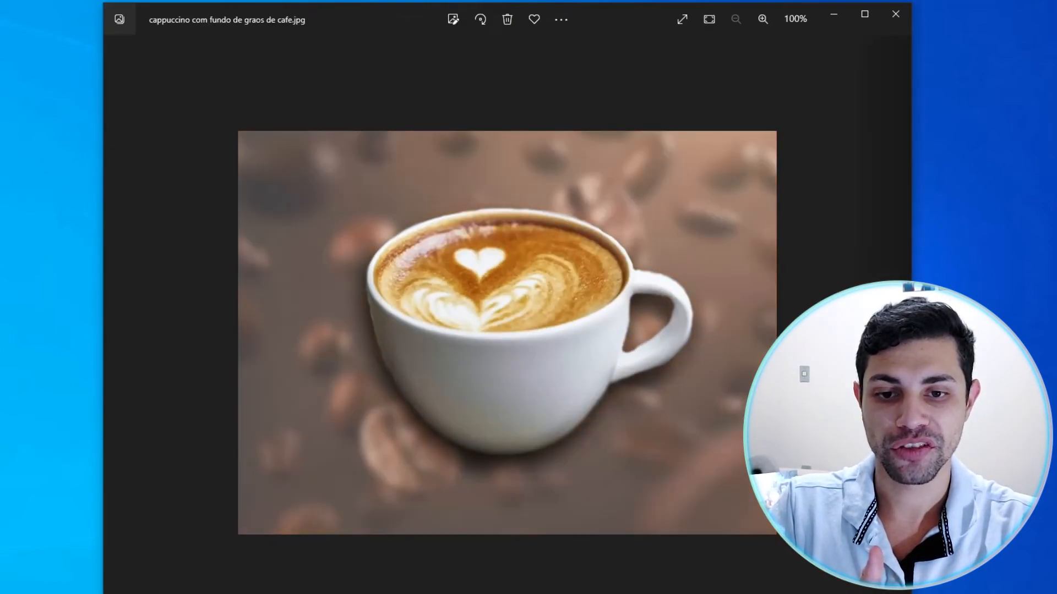
pyautogui.press('Right')
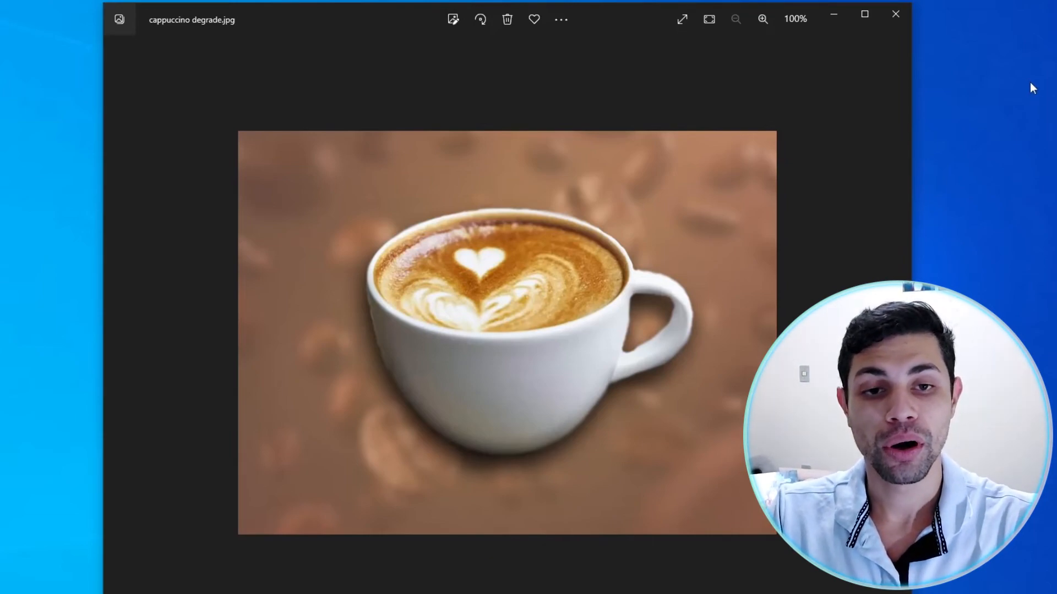
pyautogui.click(896, 14)
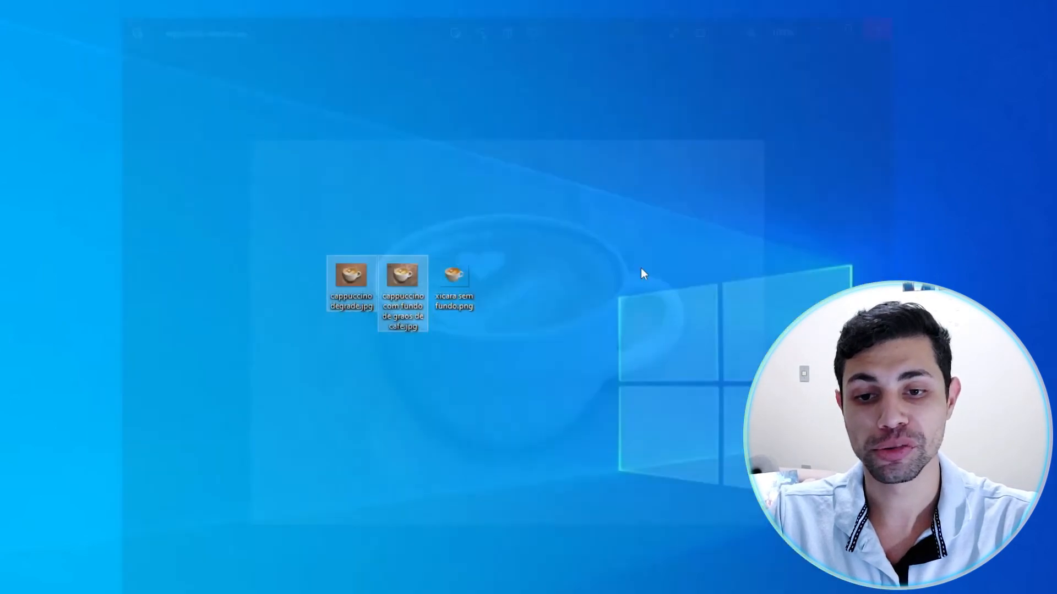
pyautogui.click(298, 390)
pyautogui.rightClick(256, 161)
pyautogui.click(309, 206)
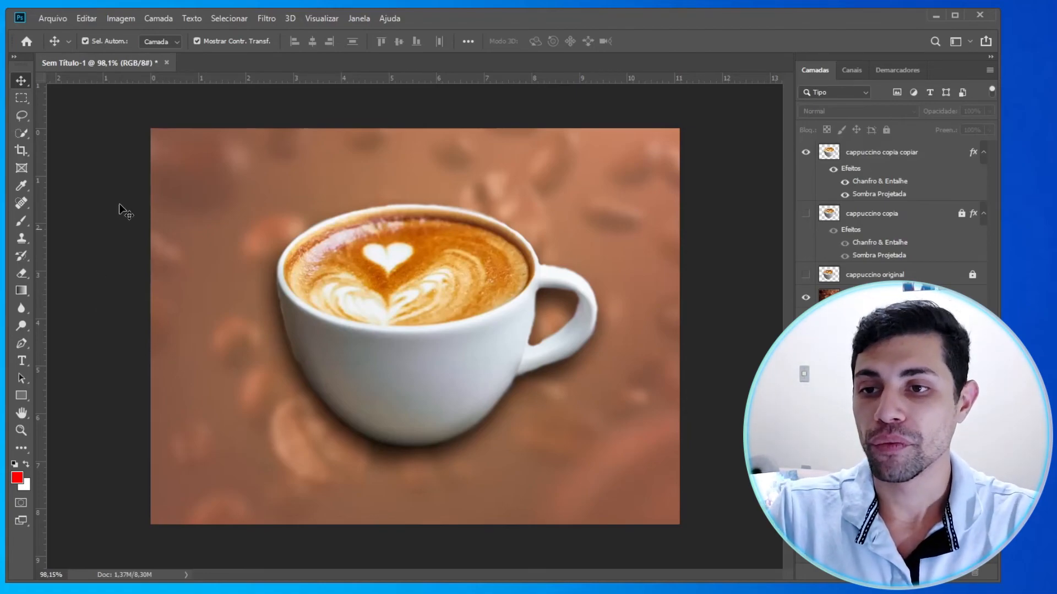
# Save the layered composition in Photoshop format as imagem do cappuccino.psd in the Área de Trabalho folder, with compatibility maximized.
pyautogui.click(53, 18)
pyautogui.click(104, 168)
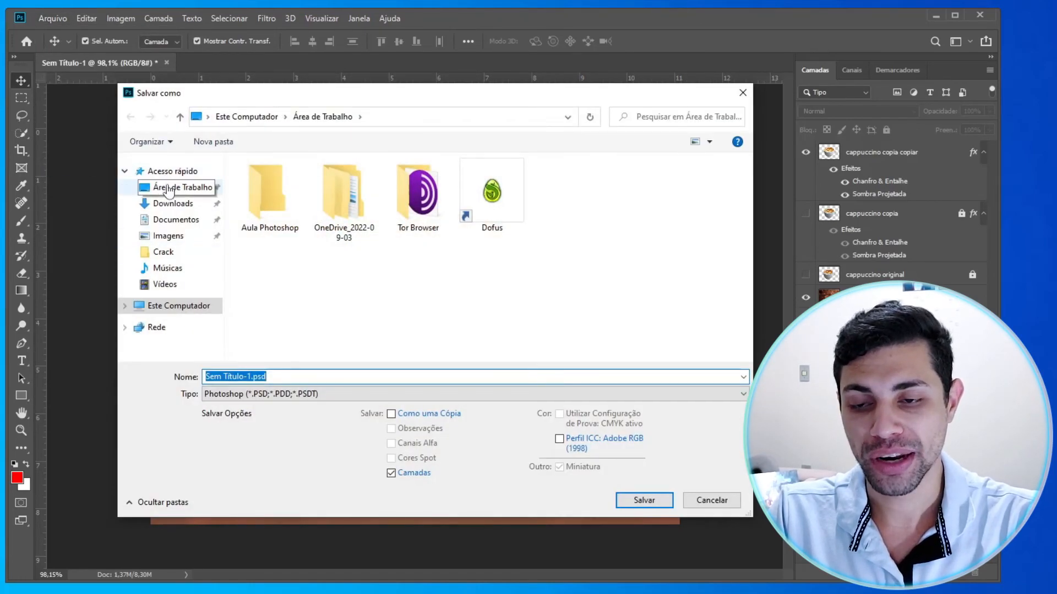
pyautogui.click(284, 396)
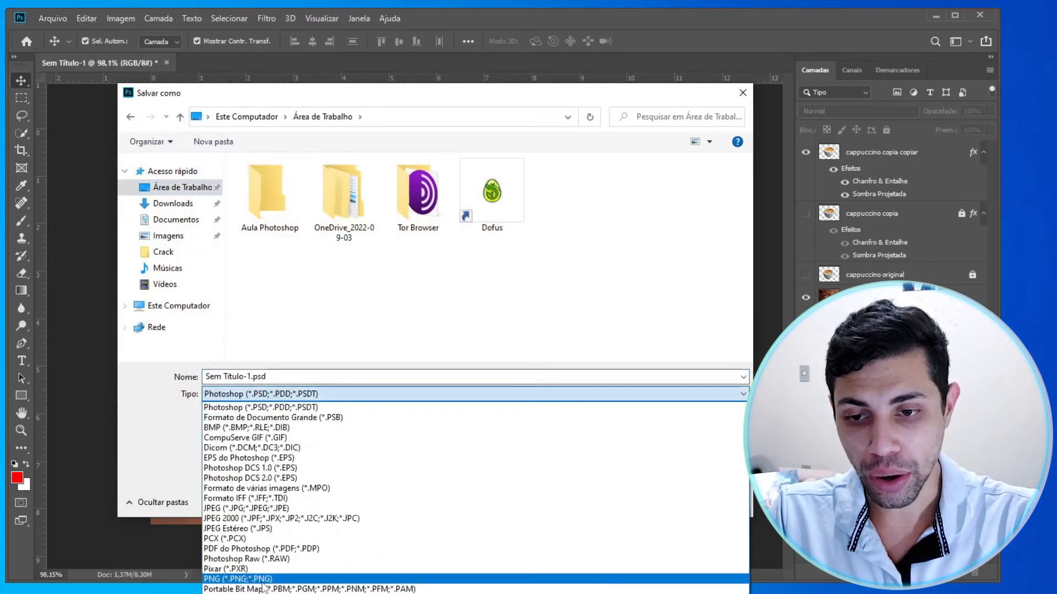
pyautogui.click(230, 401)
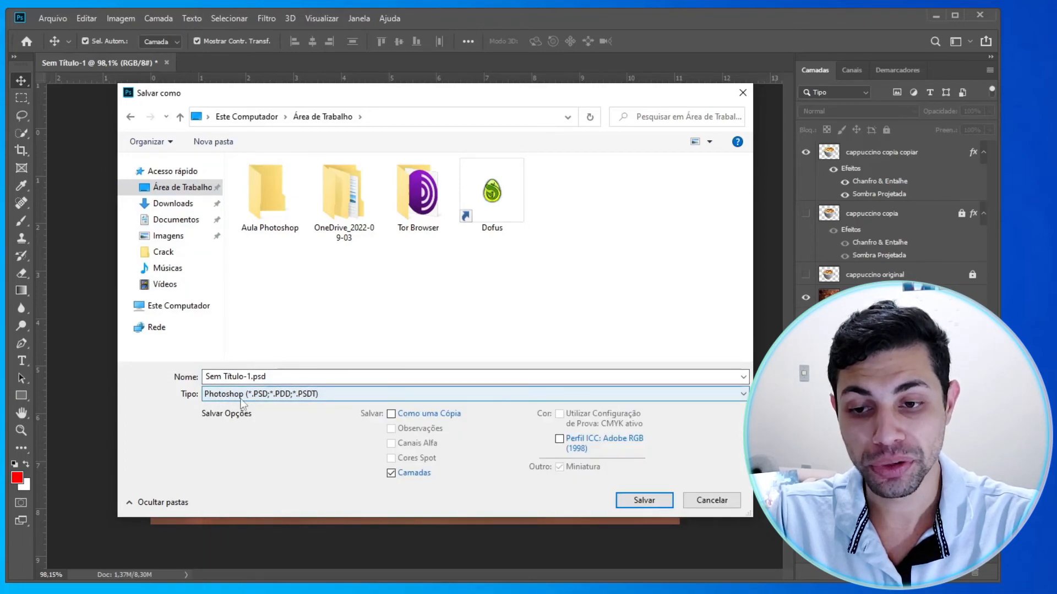
pyautogui.click(289, 376)
pyautogui.moveTo(252, 377); pyautogui.dragTo(184, 377)
pyautogui.write('imagem do cap')
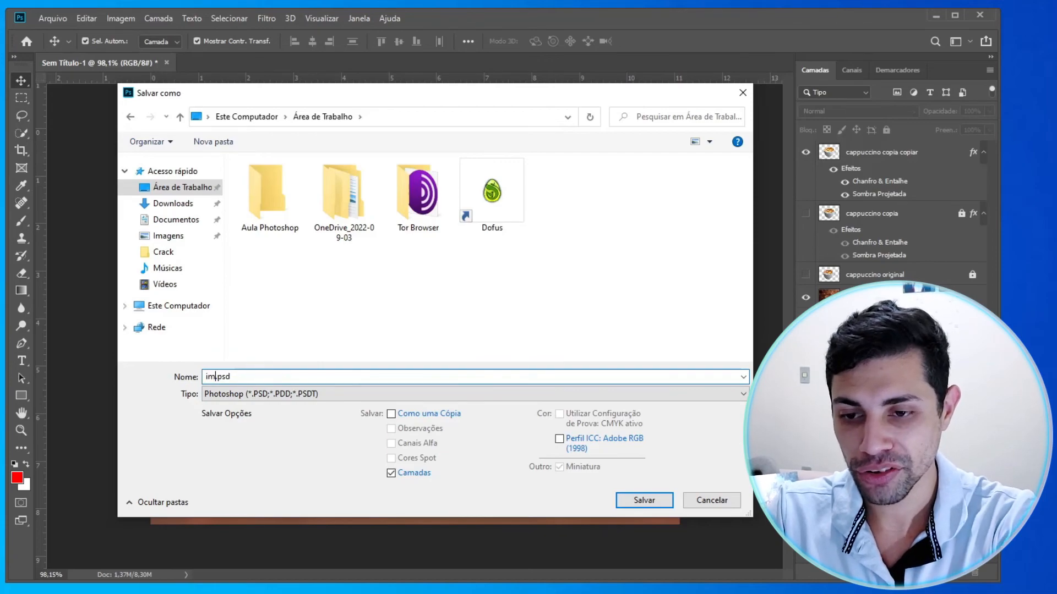
pyautogui.write('puccino')
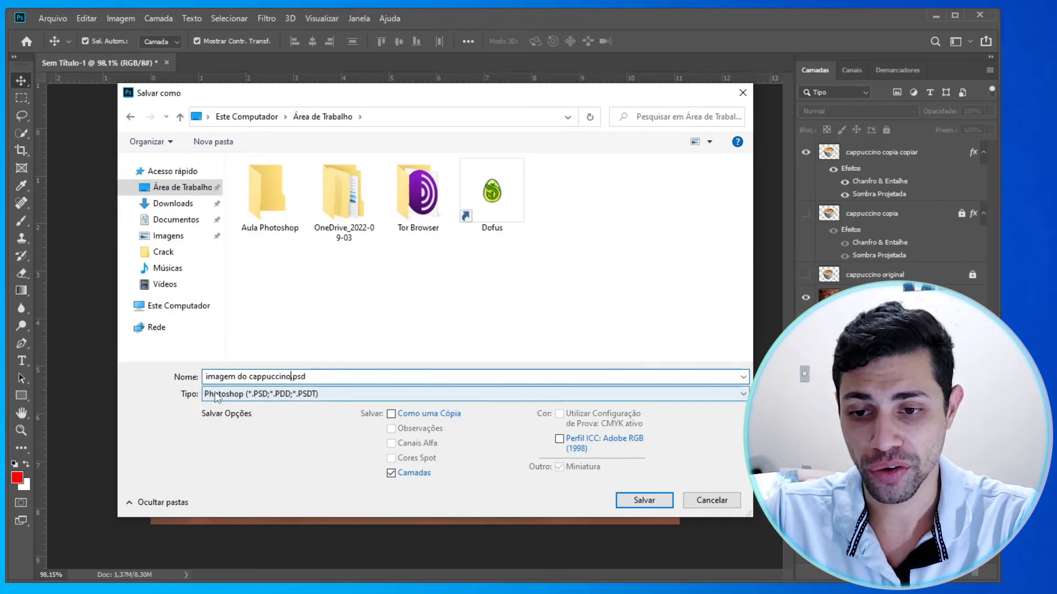
pyautogui.click(625, 500)
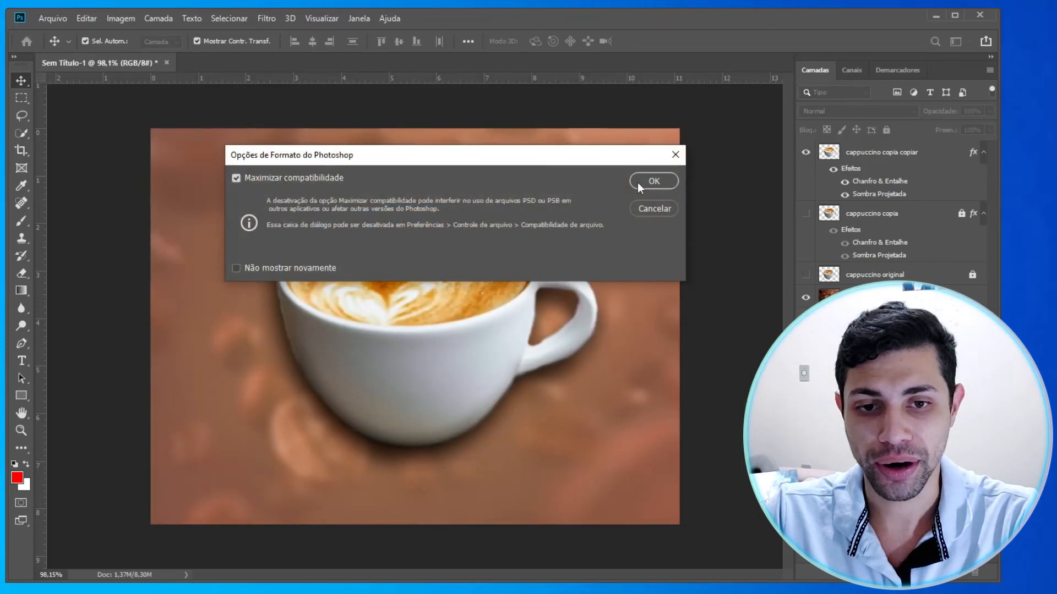
pyautogui.click(652, 182)
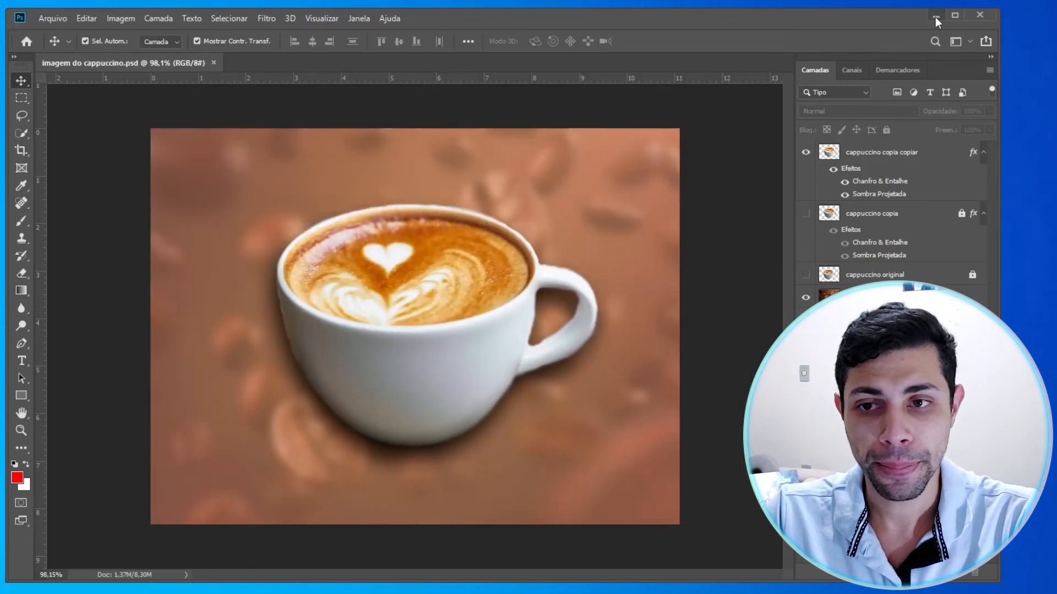
# Place imagem do cappuccino.psd beside the exported images on the desktop and return to Photoshop.
pyautogui.click(936, 17)
pyautogui.moveTo(37, 67); pyautogui.dragTo(496, 283)
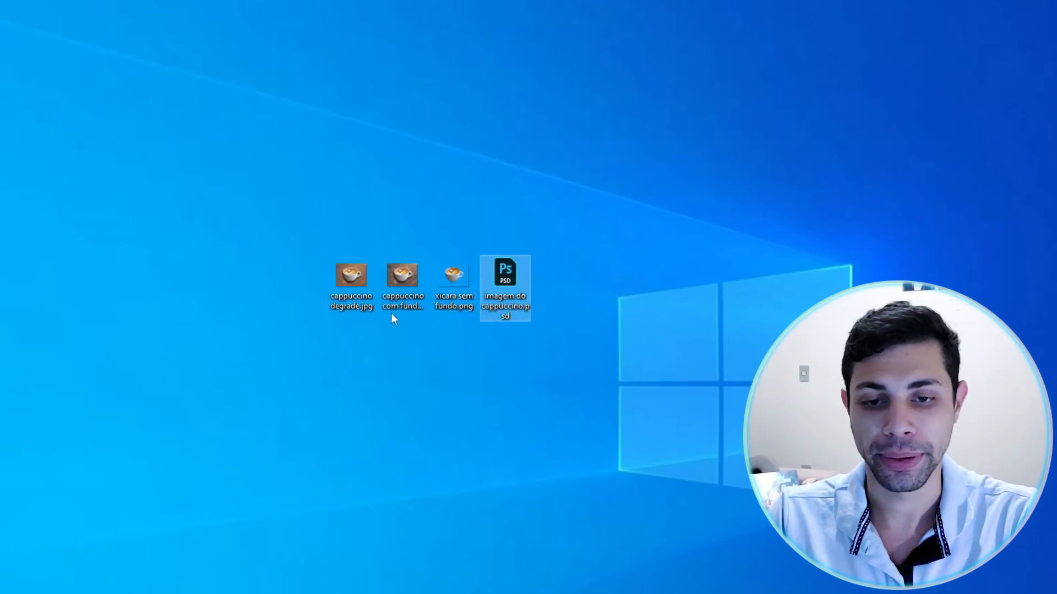
pyautogui.press('Return')
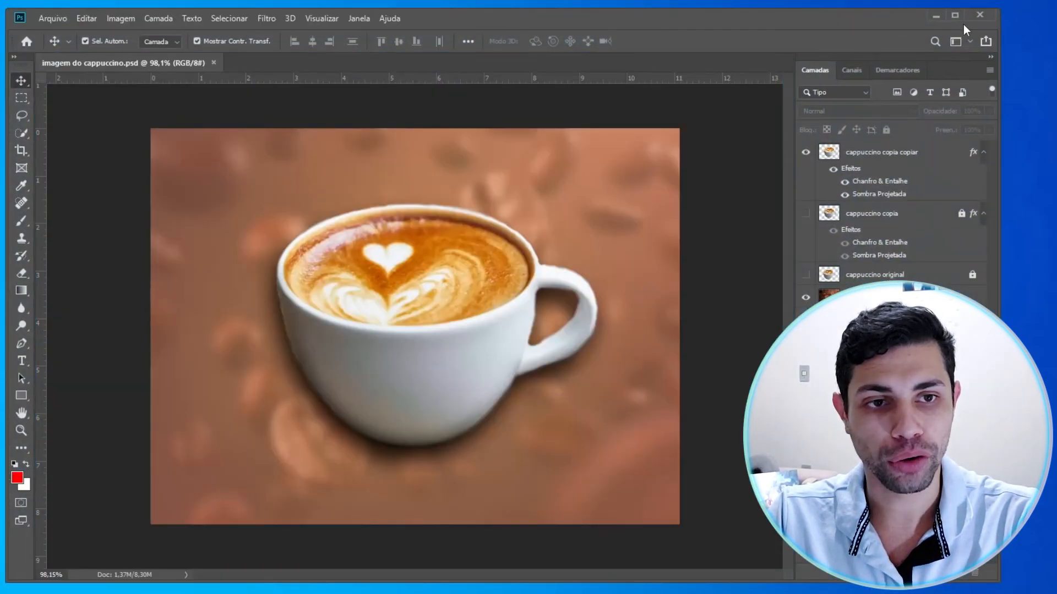
# Close Photoshop and reopen imagem do cappuccino.psd from the desktop, leaving its missing colour profile as it is.
pyautogui.click(979, 18)
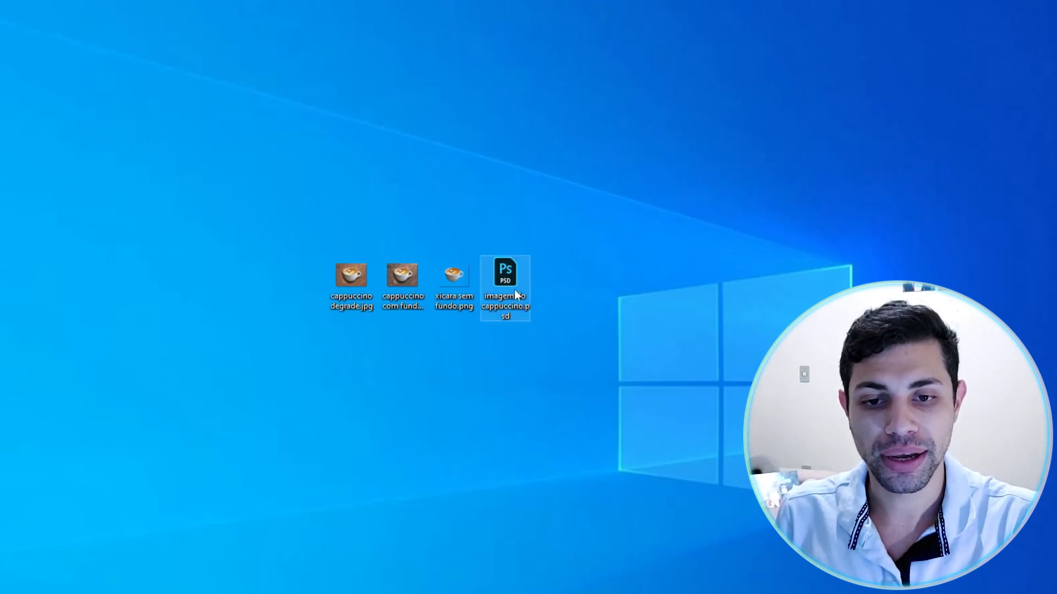
pyautogui.doubleClick(498, 266)
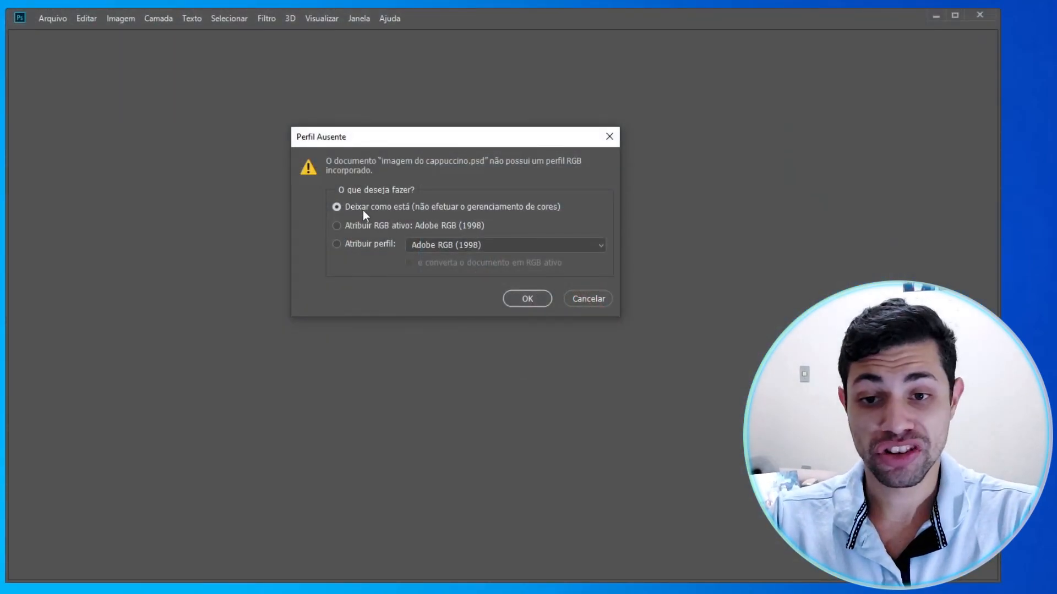
pyautogui.click(527, 299)
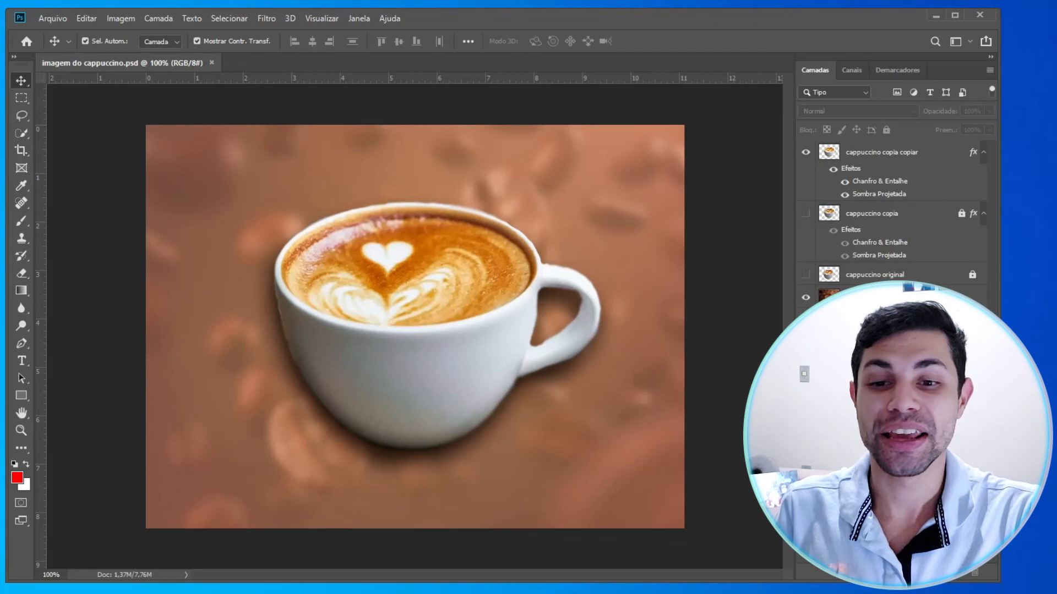
# Hide and show the fundo de grãos layer, and set its opacity to 100% in the blending options.
pyautogui.click(806, 297)
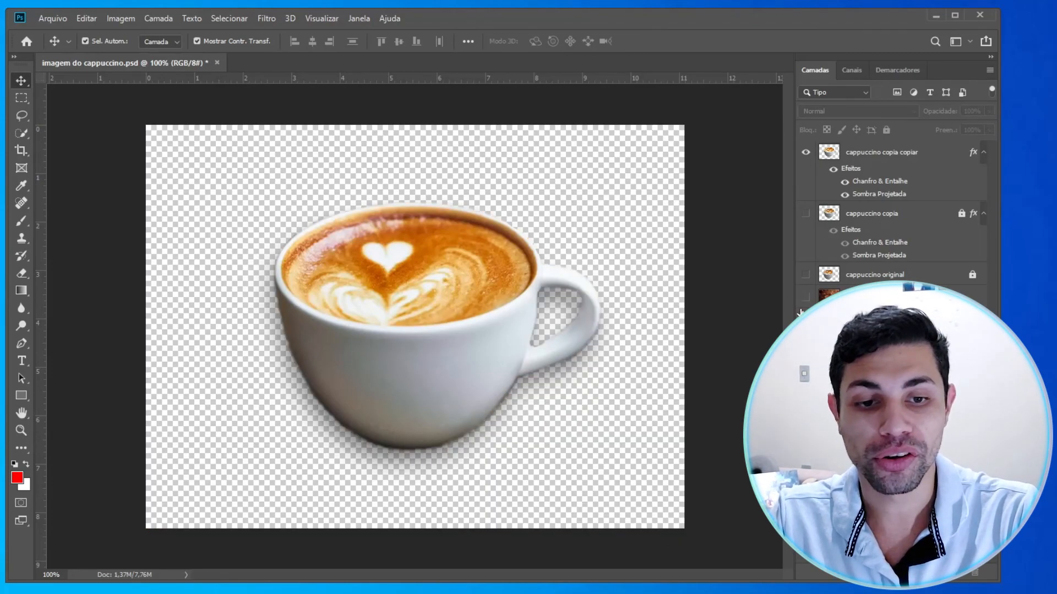
pyautogui.click(806, 297)
pyautogui.rightClick(857, 297)
pyautogui.click(926, 130)
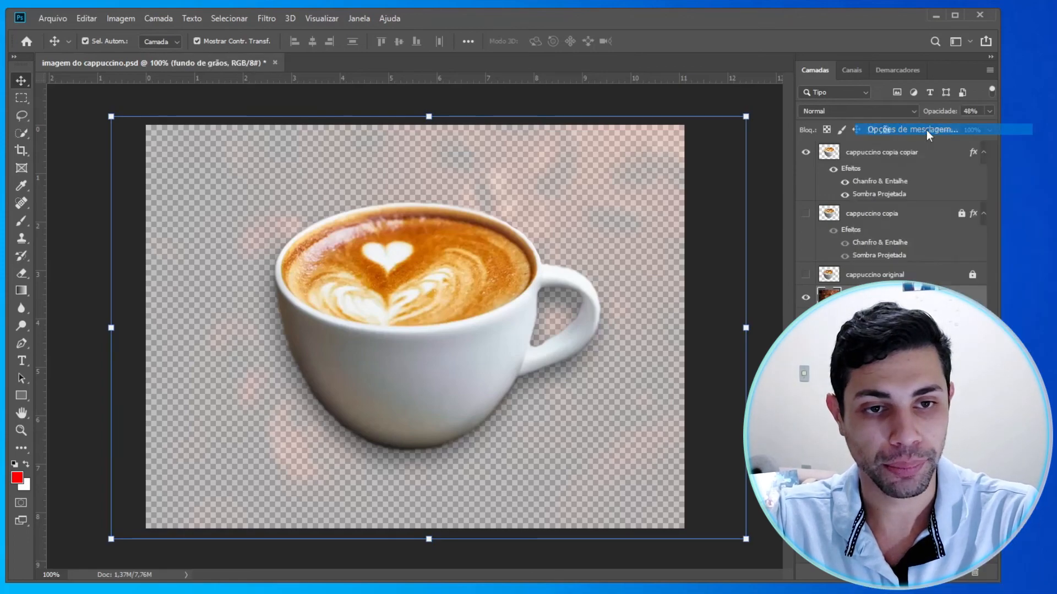
pyautogui.write('100')
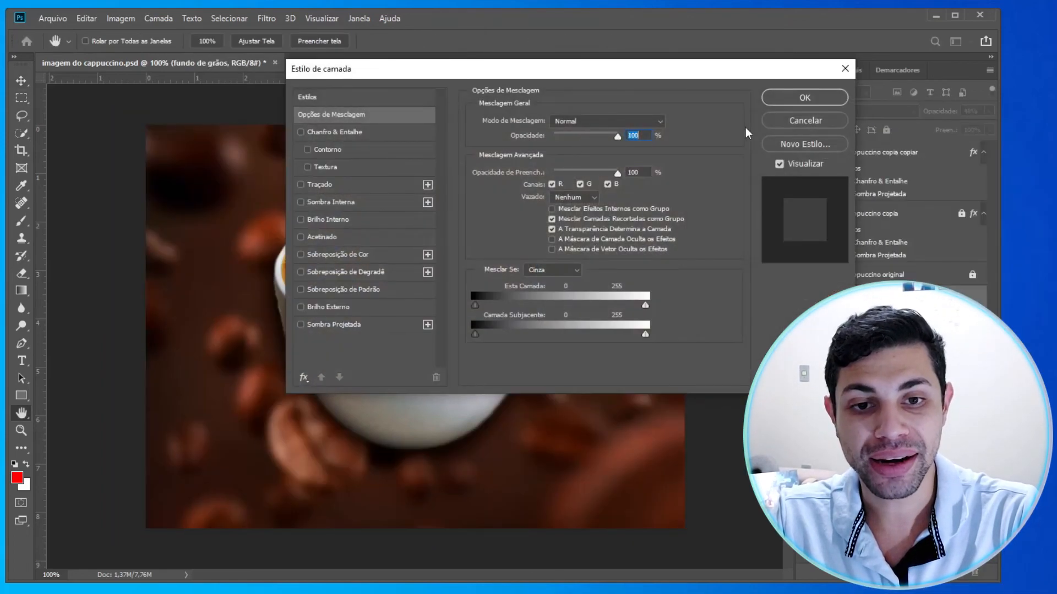
pyautogui.click(805, 98)
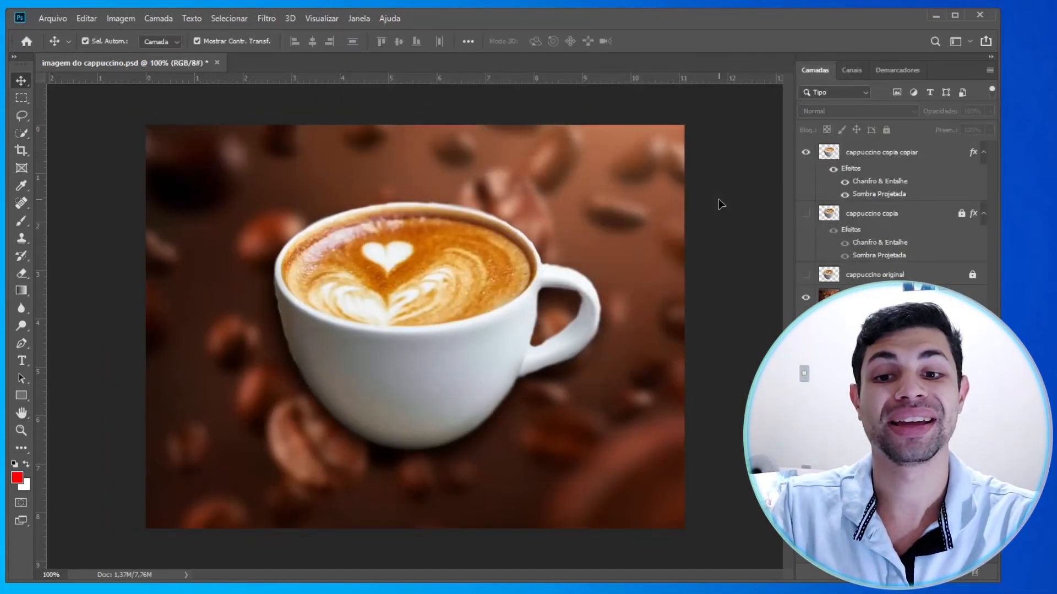